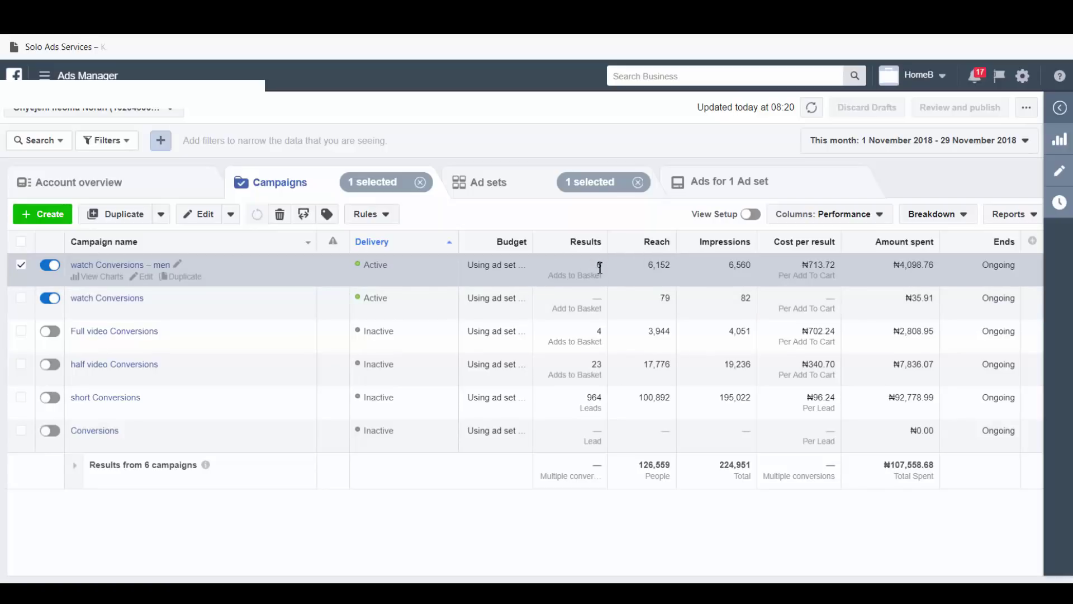
# - Open the watch Conversions – men campaign to see its ad sets, watch – 25-45 general and watch
pyautogui.moveTo(600, 268)
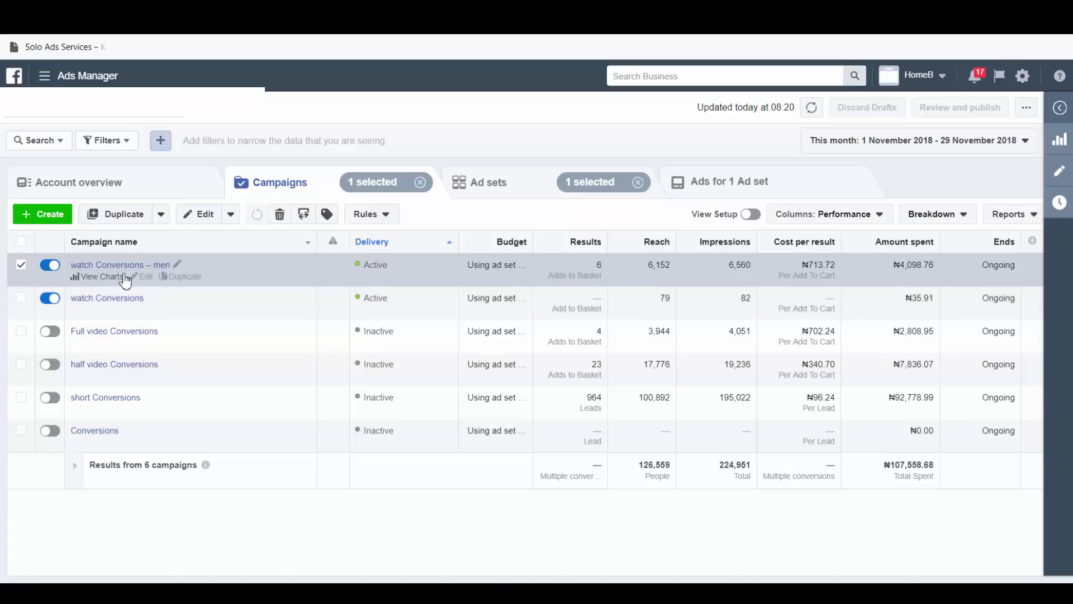
pyautogui.click(124, 265)
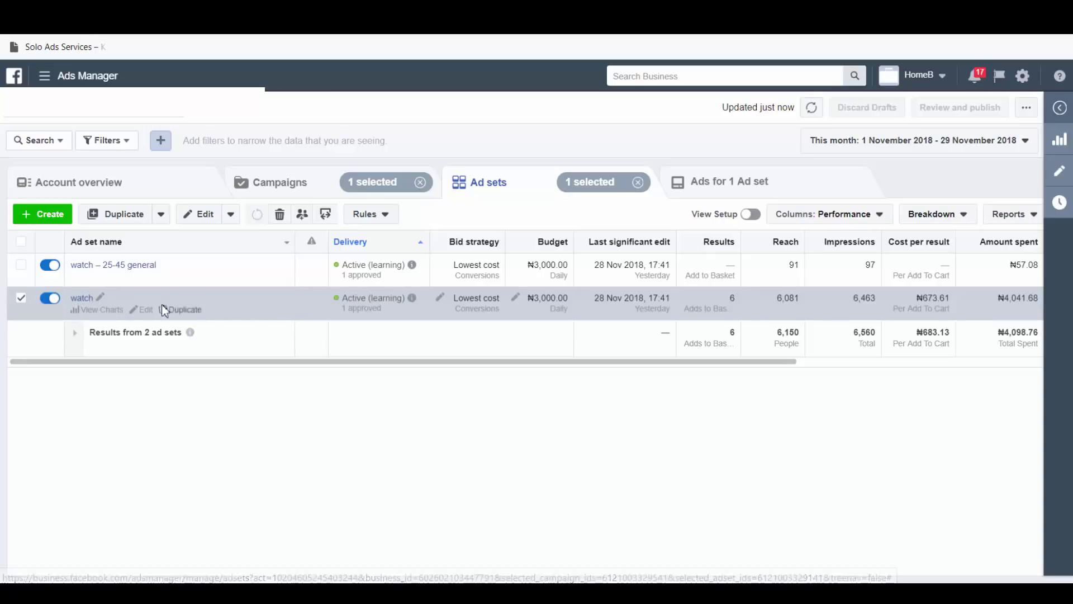
pyautogui.moveTo(413, 297)
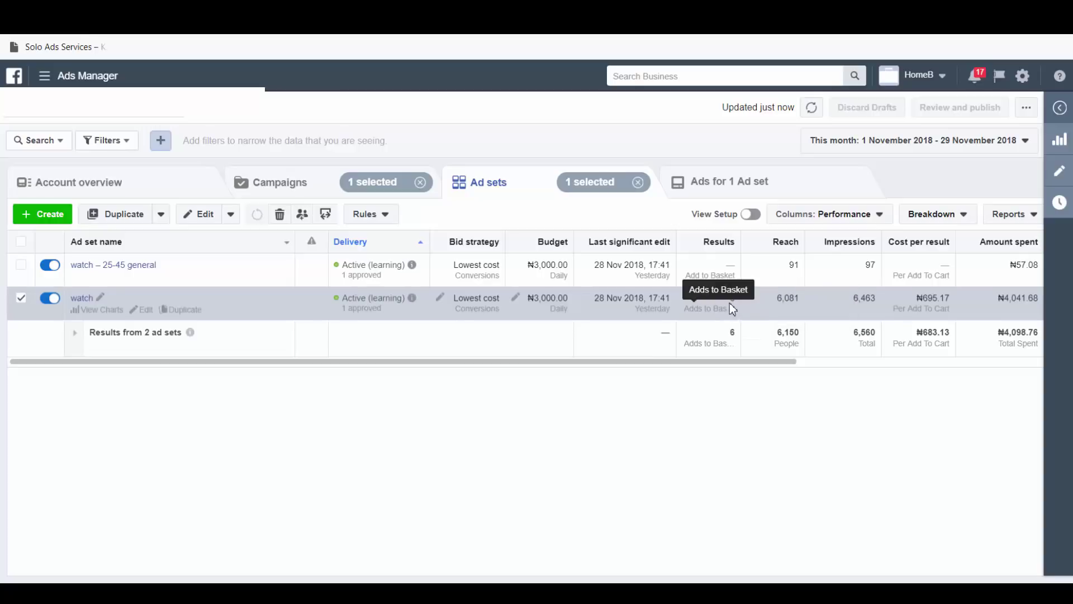
pyautogui.moveTo(735, 302)
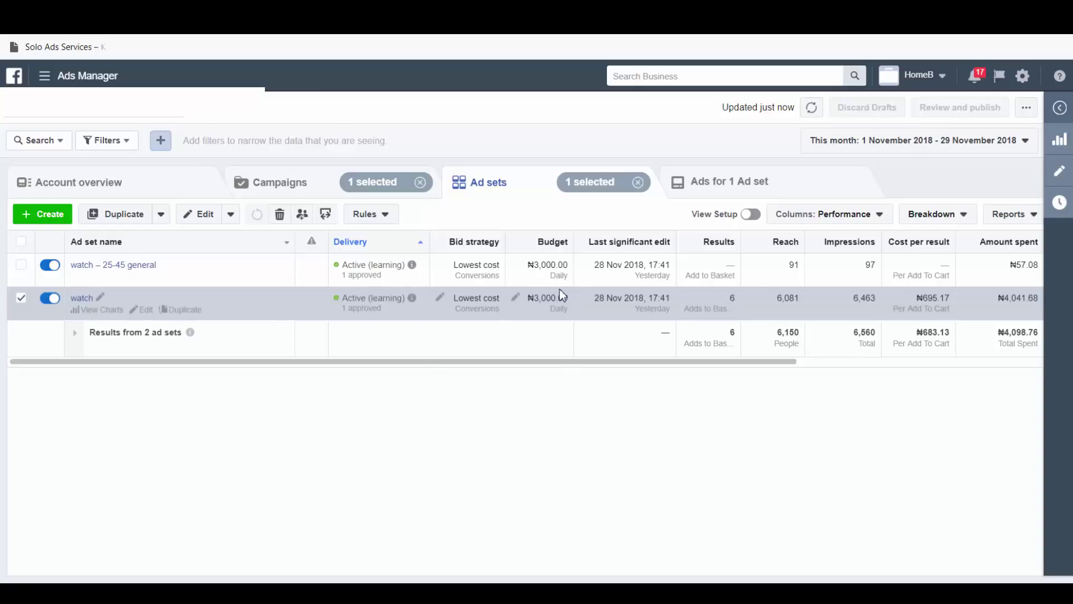
pyautogui.click(412, 298)
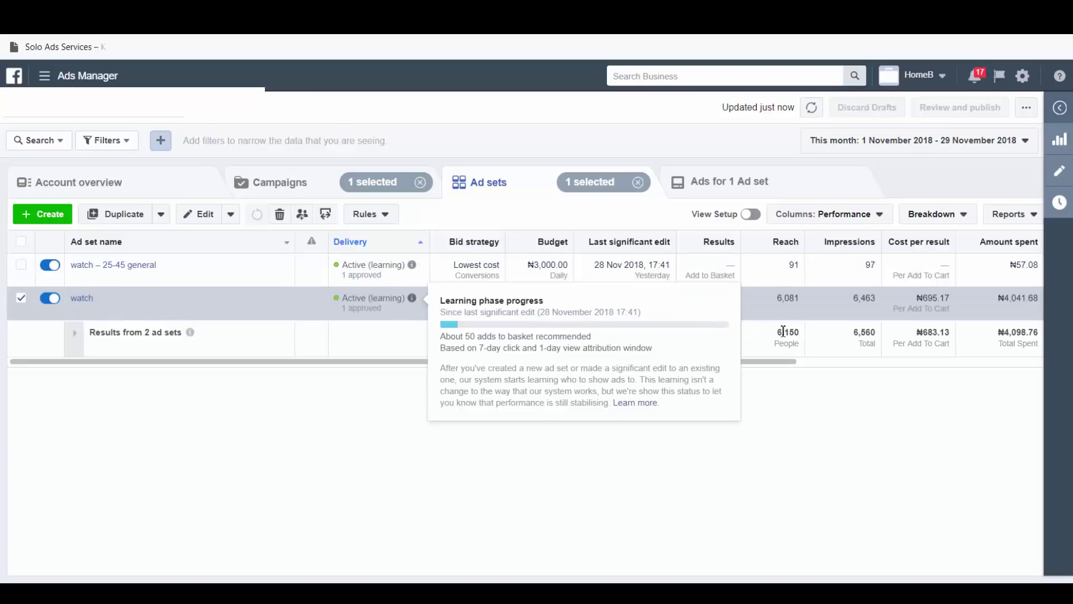
pyautogui.moveTo(412, 297)
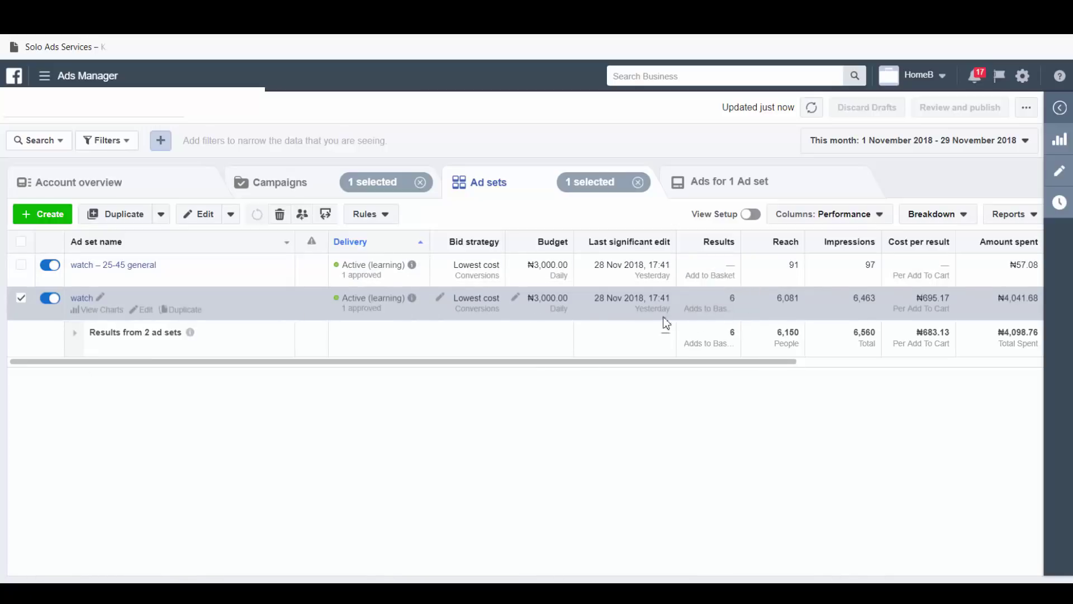
# - Review the watch Conversions campaign's ad sets, then return to the six-campaign list
pyautogui.click(281, 196)
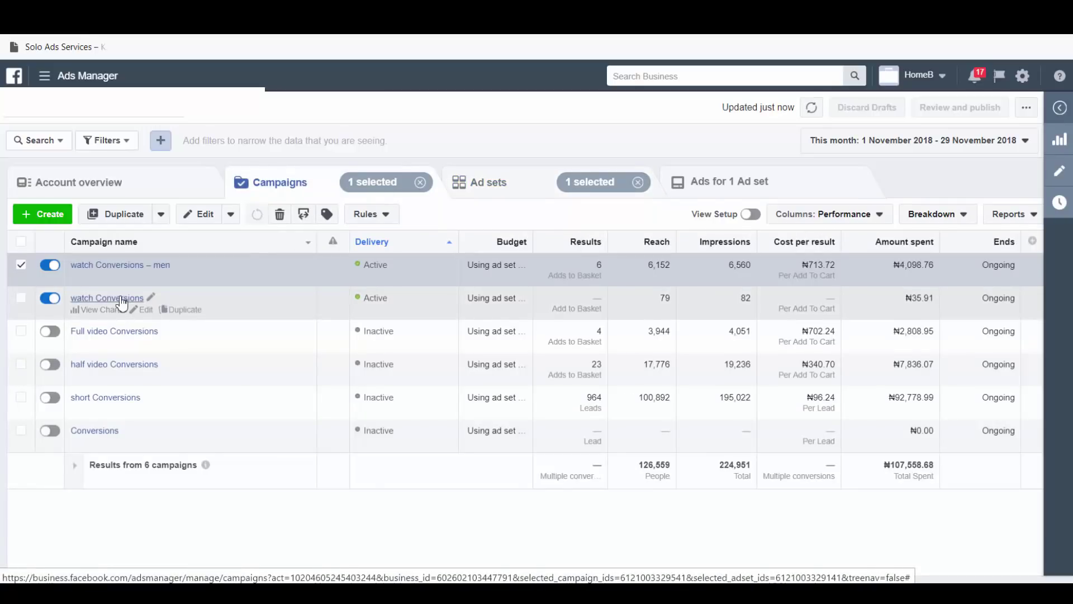
pyautogui.click(122, 299)
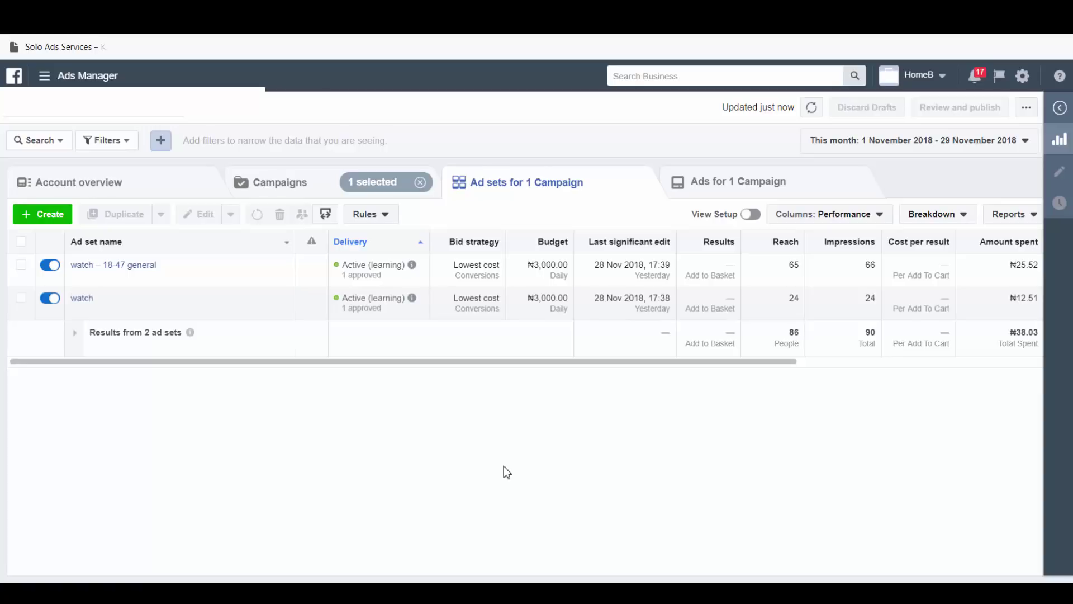
pyautogui.click(262, 180)
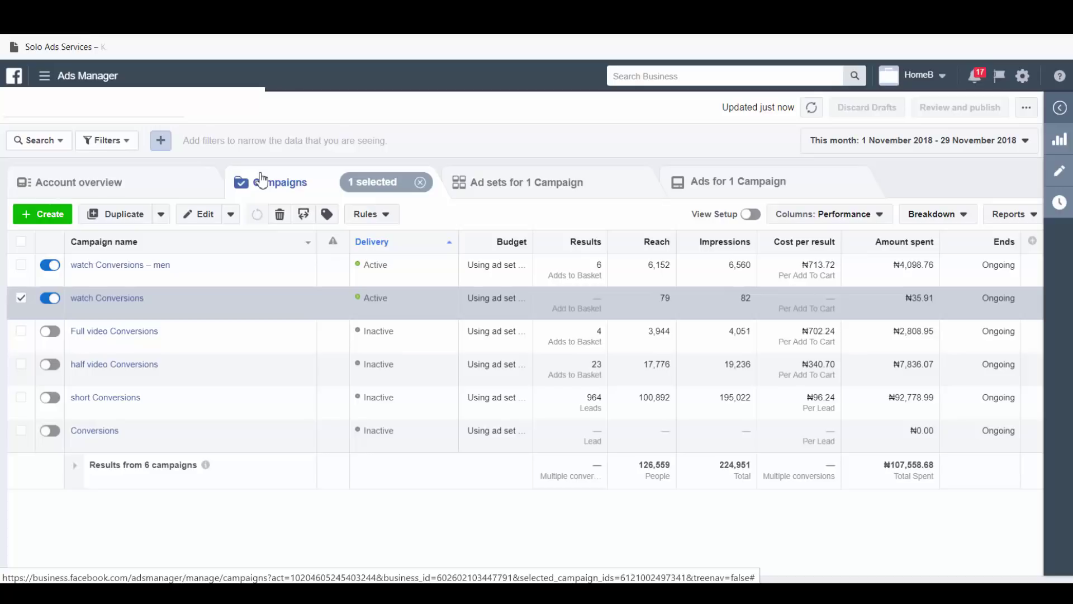
# - Create a new Conversions-objective campaign and name it 'Acne Conversions'
pyautogui.click(43, 218)
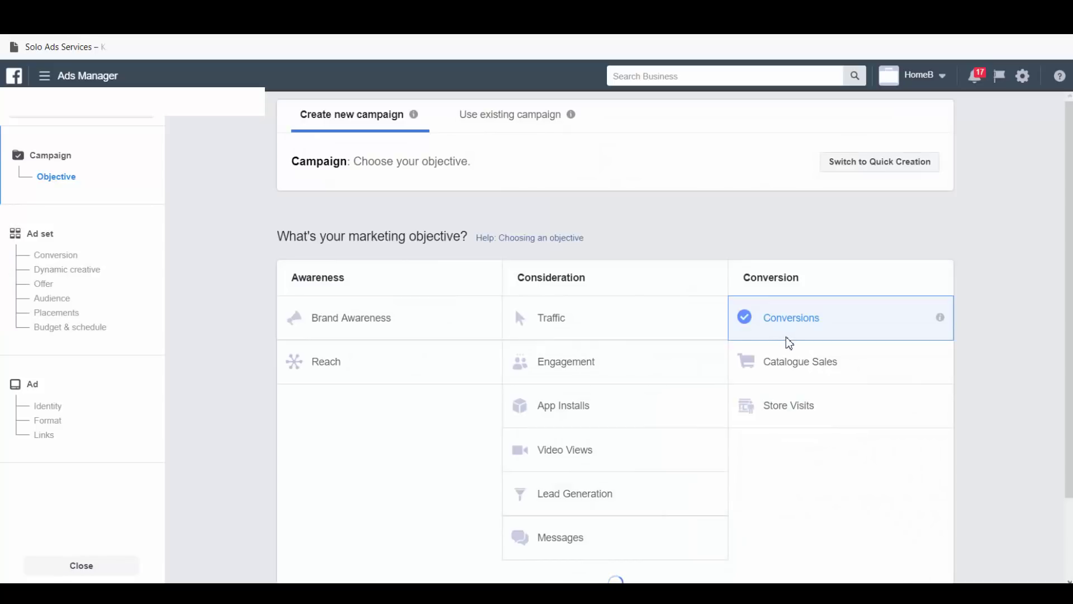
pyautogui.scroll(-1, 789, 343)
pyautogui.scroll(-2, 679, 475)
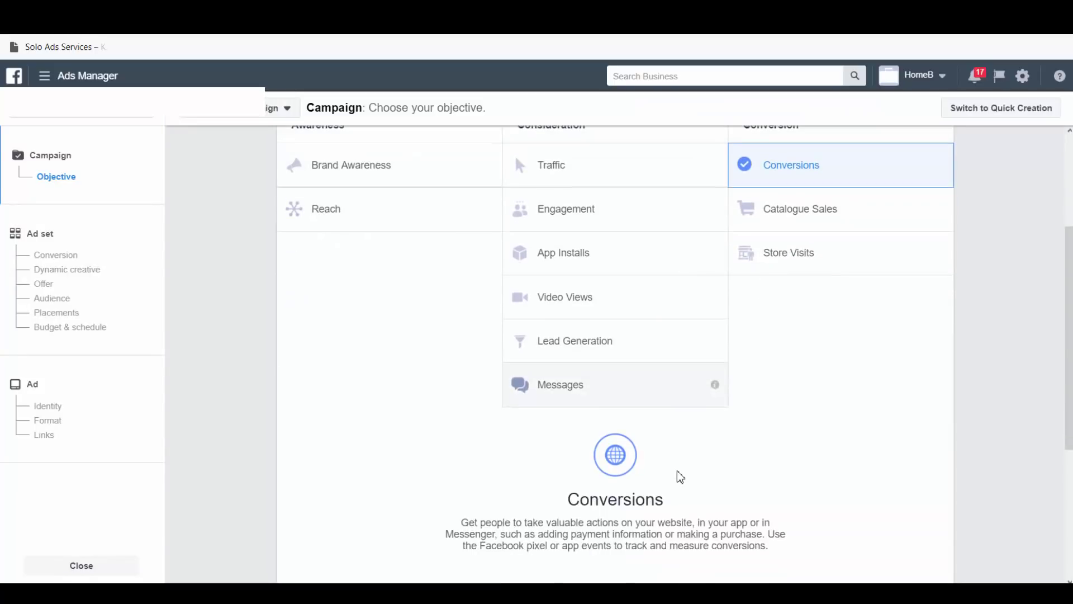
pyautogui.scroll(-1, 750, 324)
pyautogui.scroll(1, 755, 313)
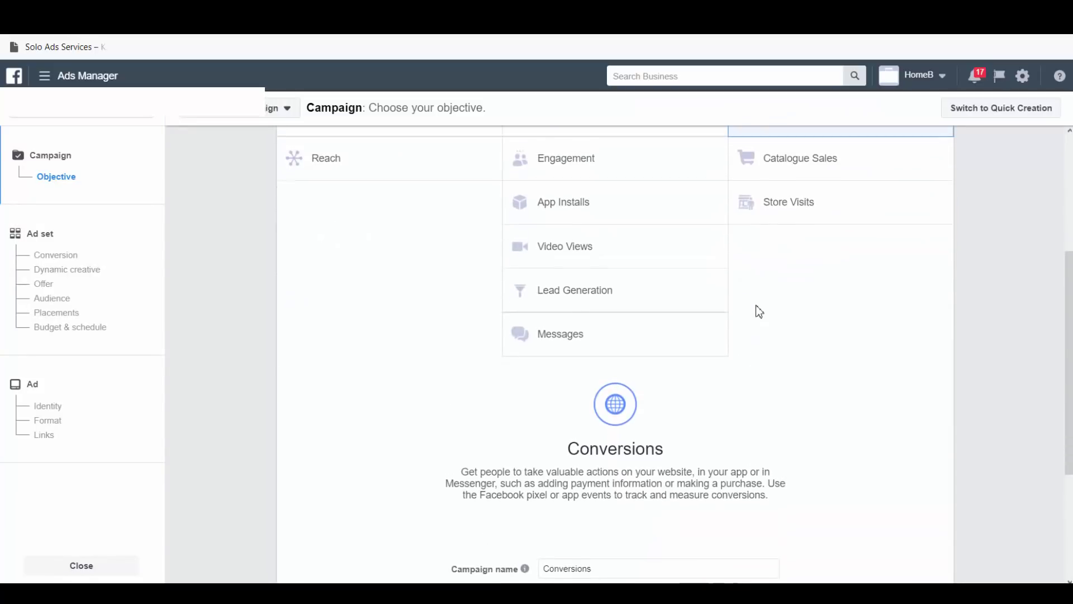
pyautogui.scroll(1, 758, 310)
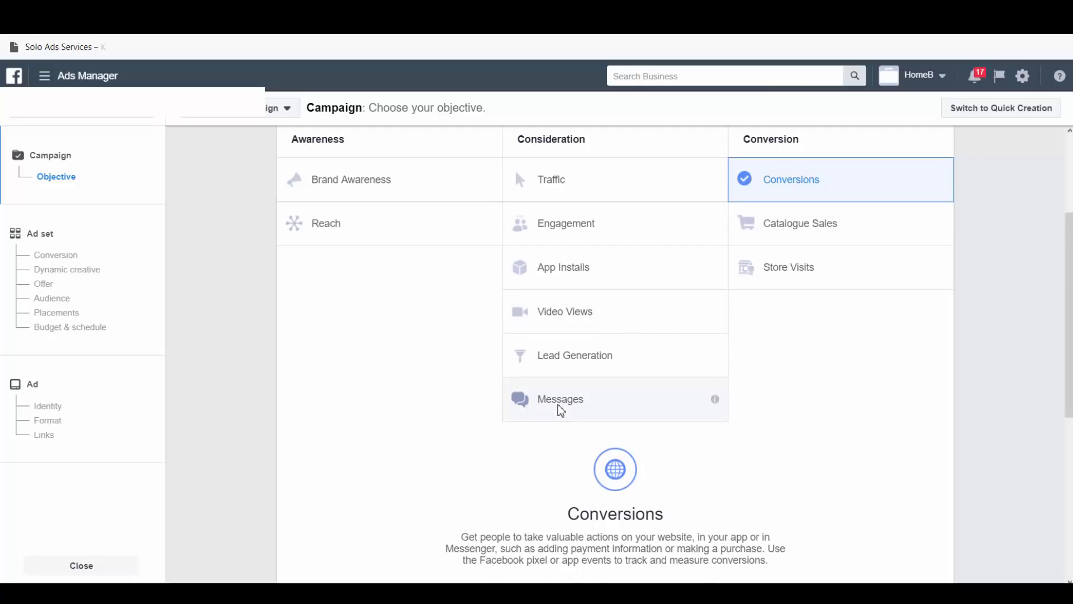
pyautogui.scroll(-1, 558, 408)
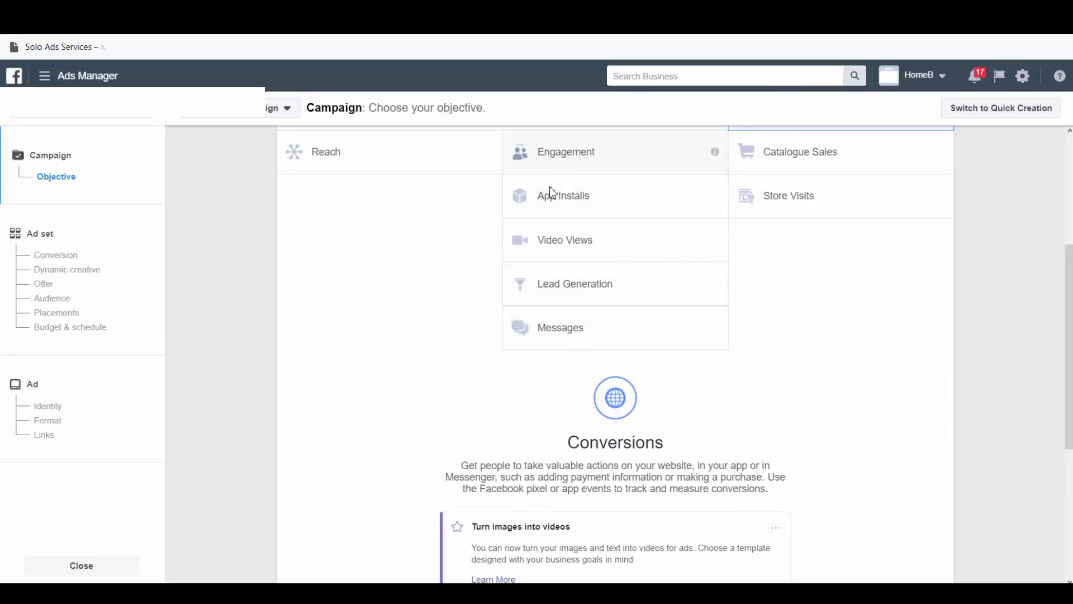
pyautogui.scroll(-3, 474, 348)
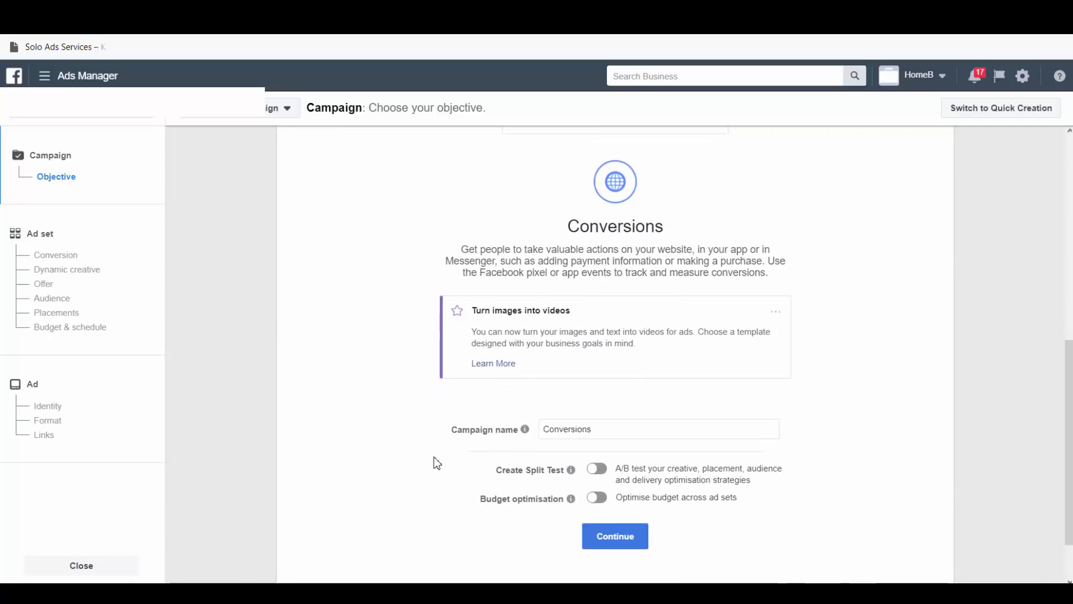
pyautogui.click(547, 431)
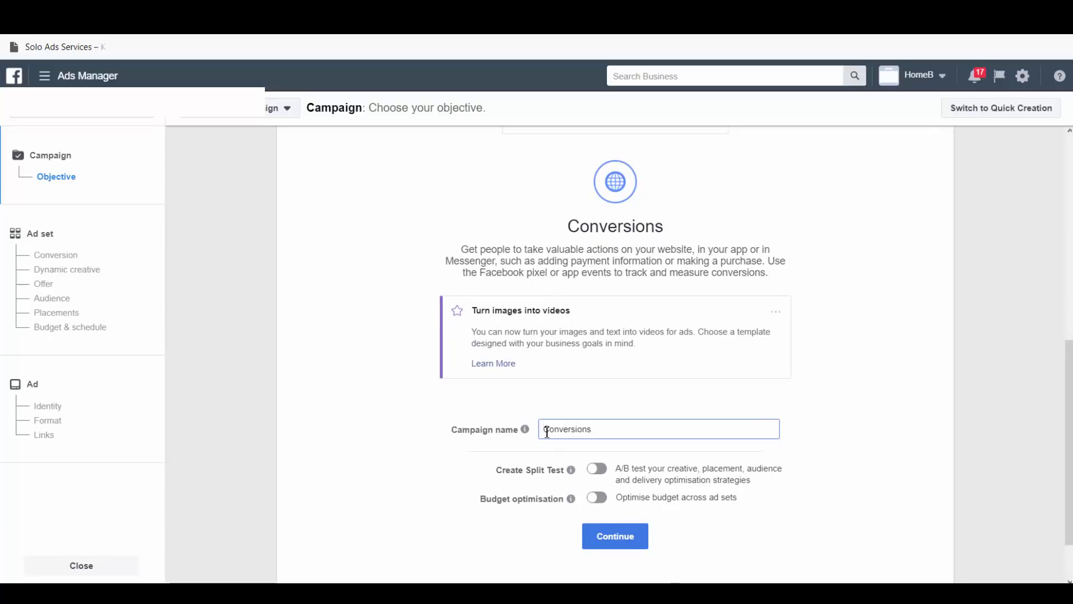
pyautogui.write('Acne')
# - Continue to the NG - 18+ ad set and use Add to Basket as the website conversion event
pyautogui.click(614, 552)
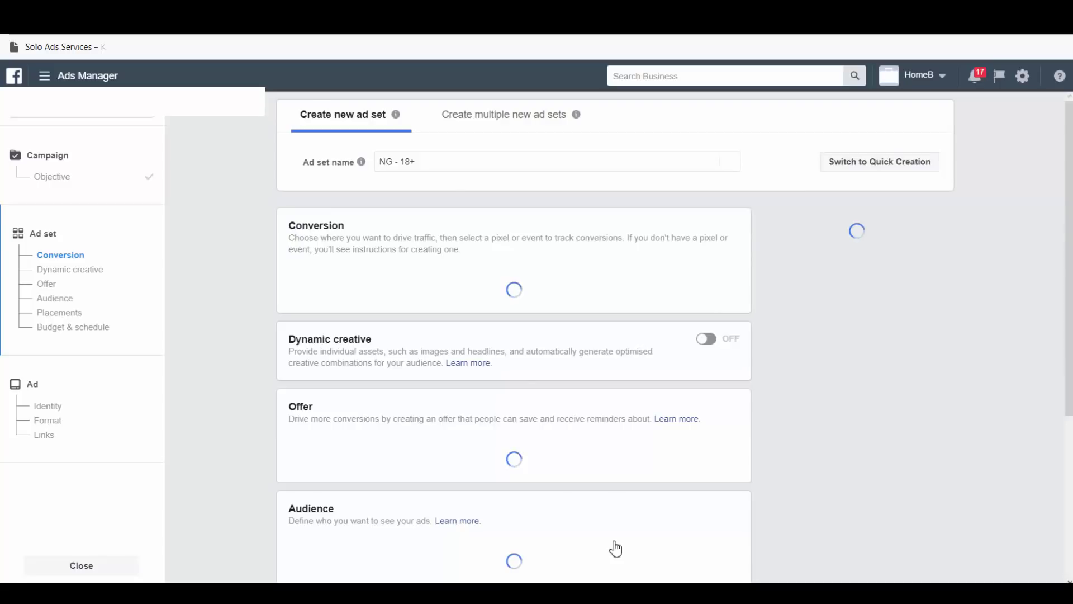
pyautogui.tripleClick(419, 165)
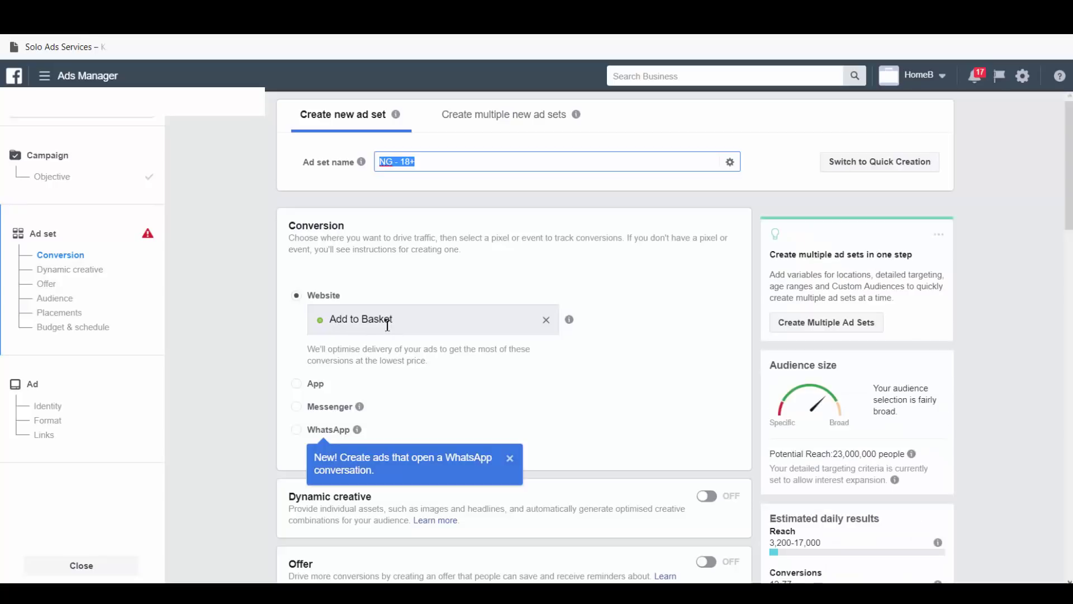
pyautogui.scroll(-1, 372, 252)
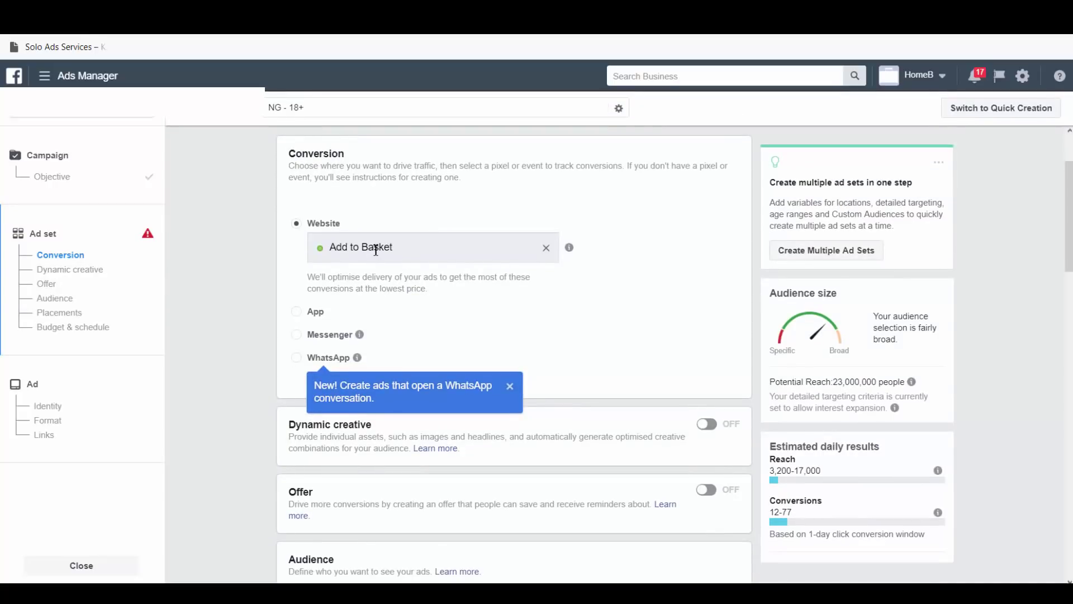
pyautogui.tripleClick(511, 252)
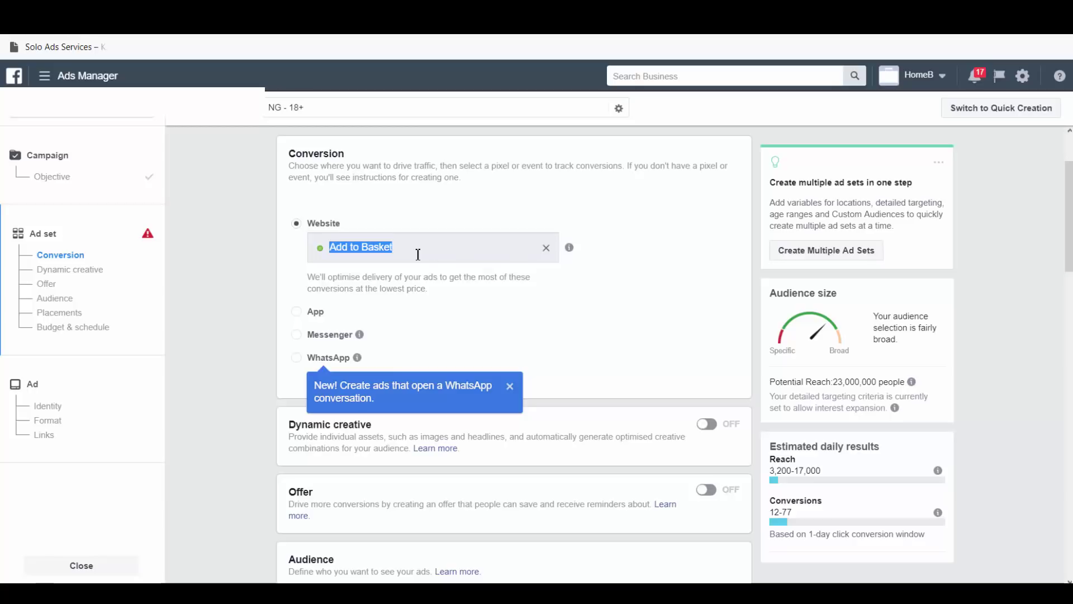
pyautogui.click(475, 216)
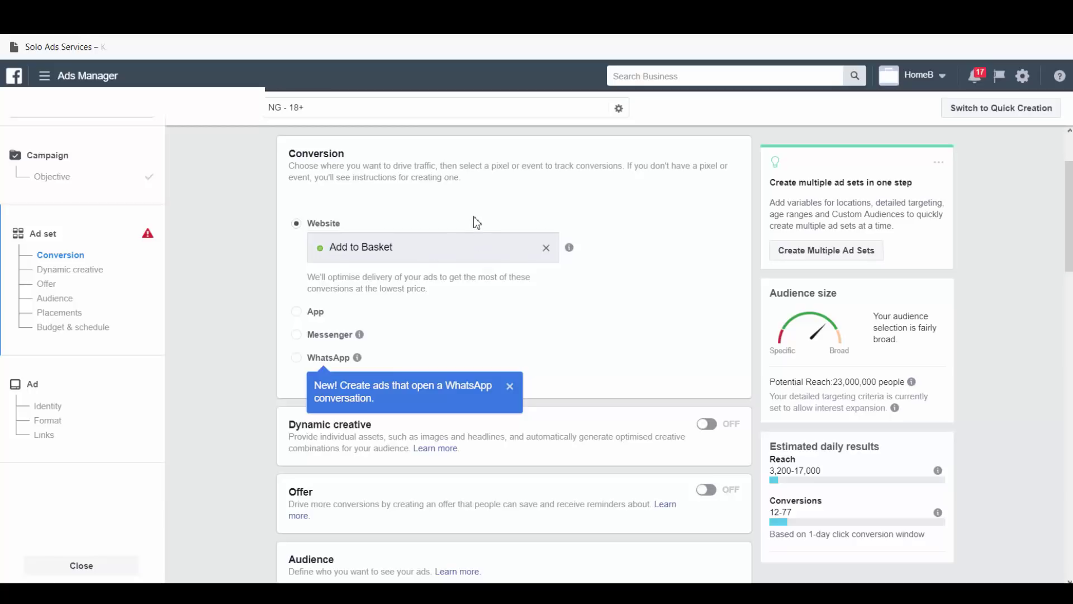
pyautogui.click(511, 386)
pyautogui.scroll(-3, 523, 374)
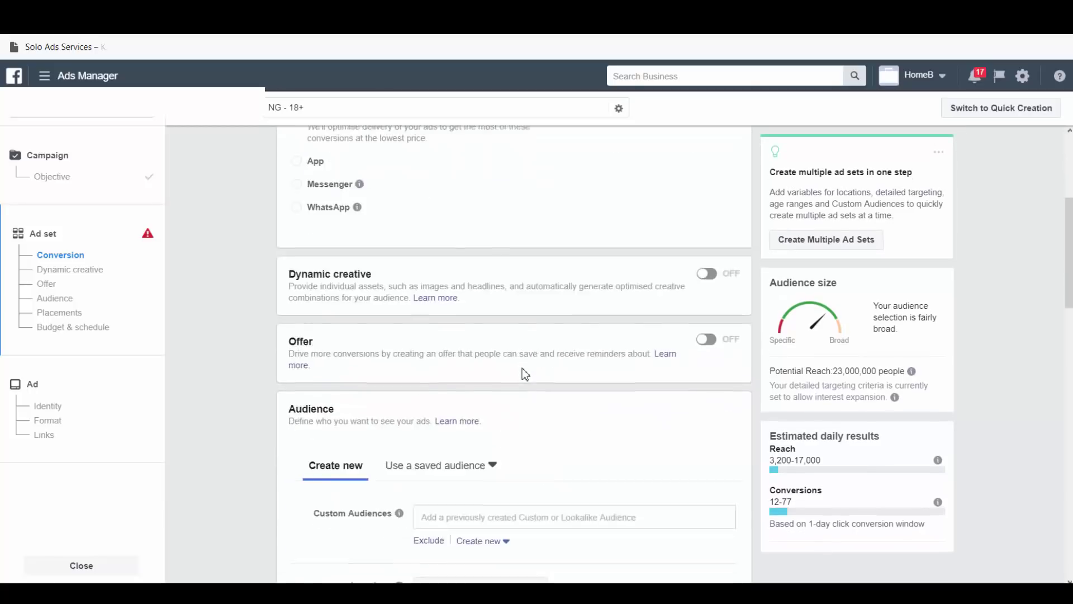
# - Target women aged 25–65+ in Nigeria
pyautogui.scroll(-5, 524, 373)
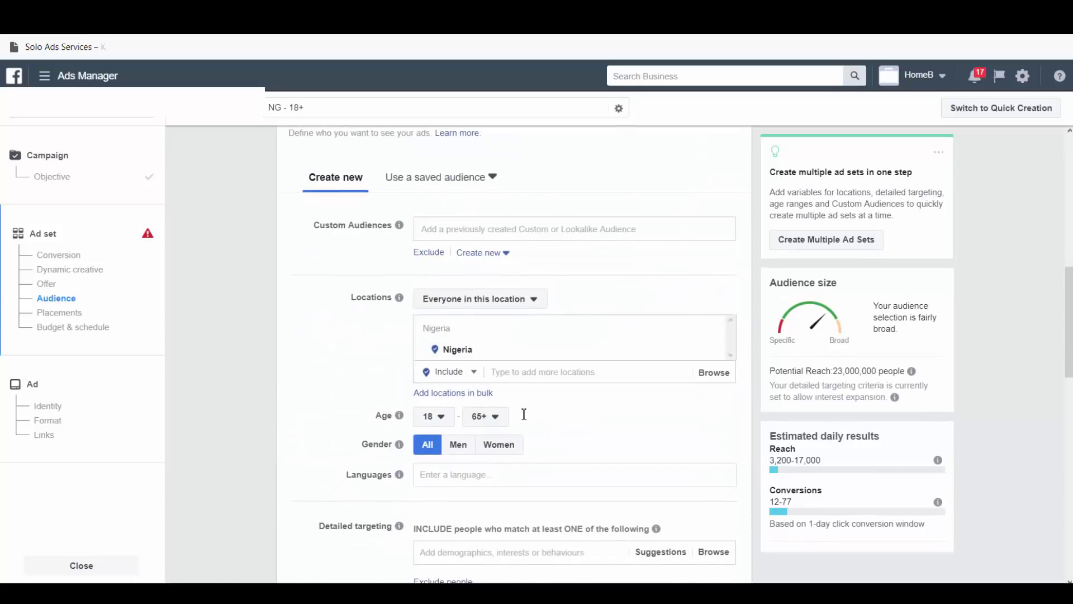
pyautogui.scroll(-2, 524, 413)
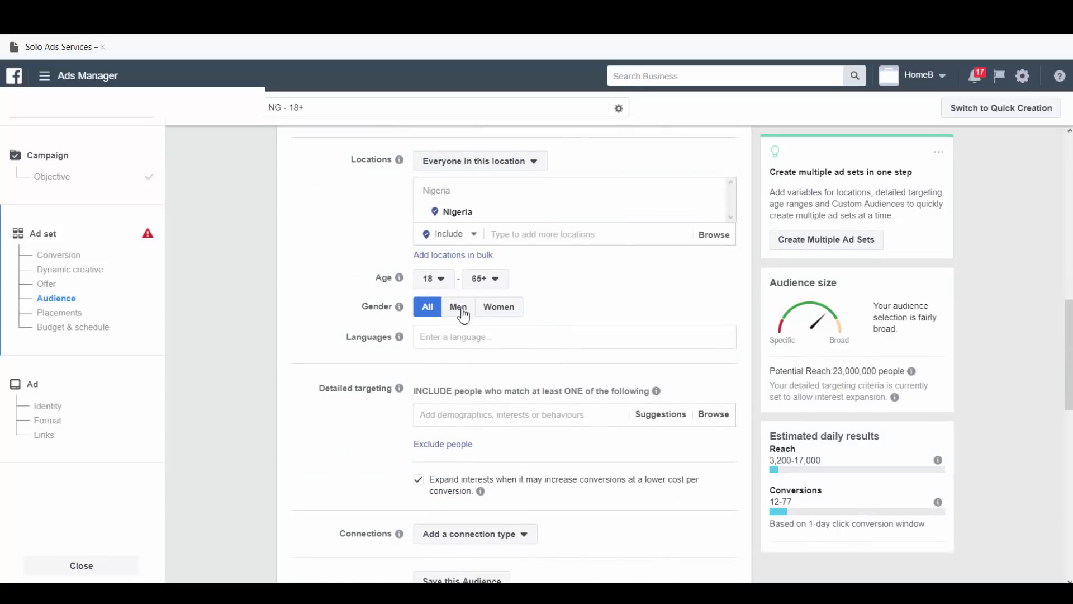
pyautogui.click(436, 279)
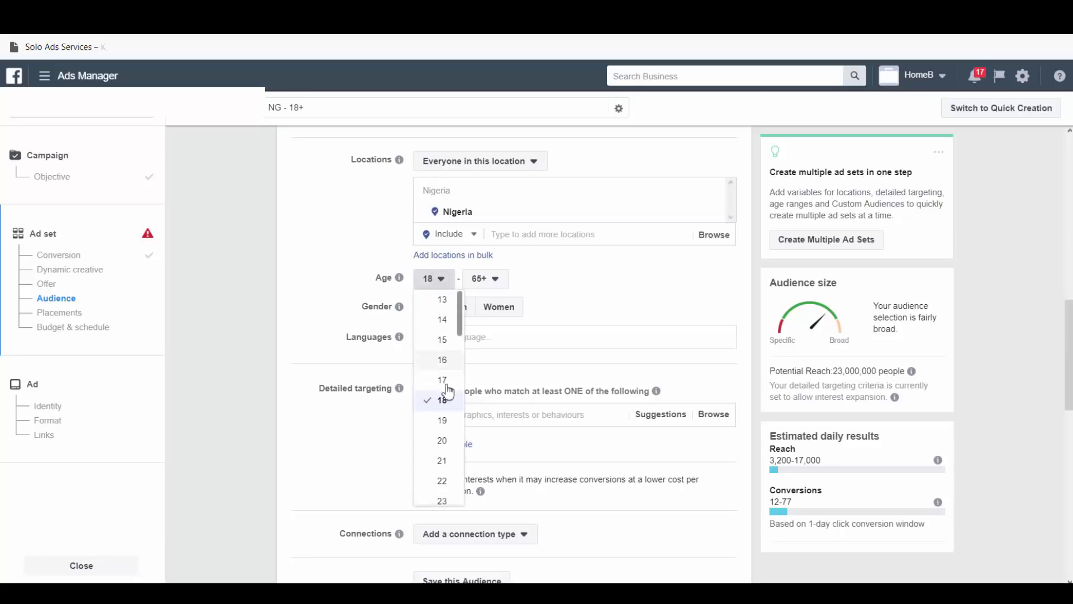
pyautogui.scroll(-2, 442, 467)
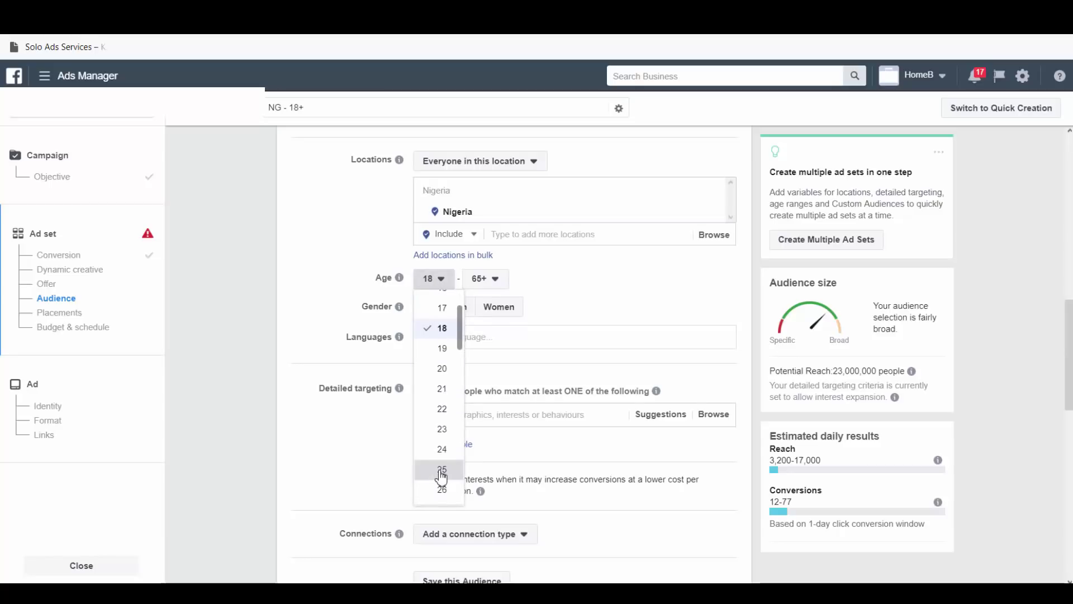
pyautogui.click(439, 471)
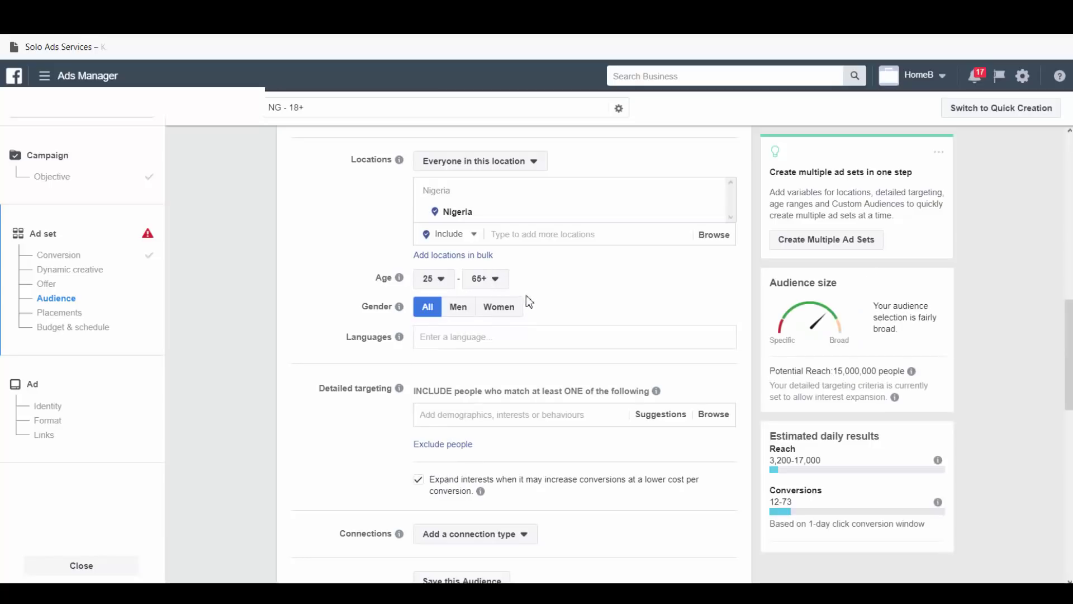
pyautogui.click(496, 312)
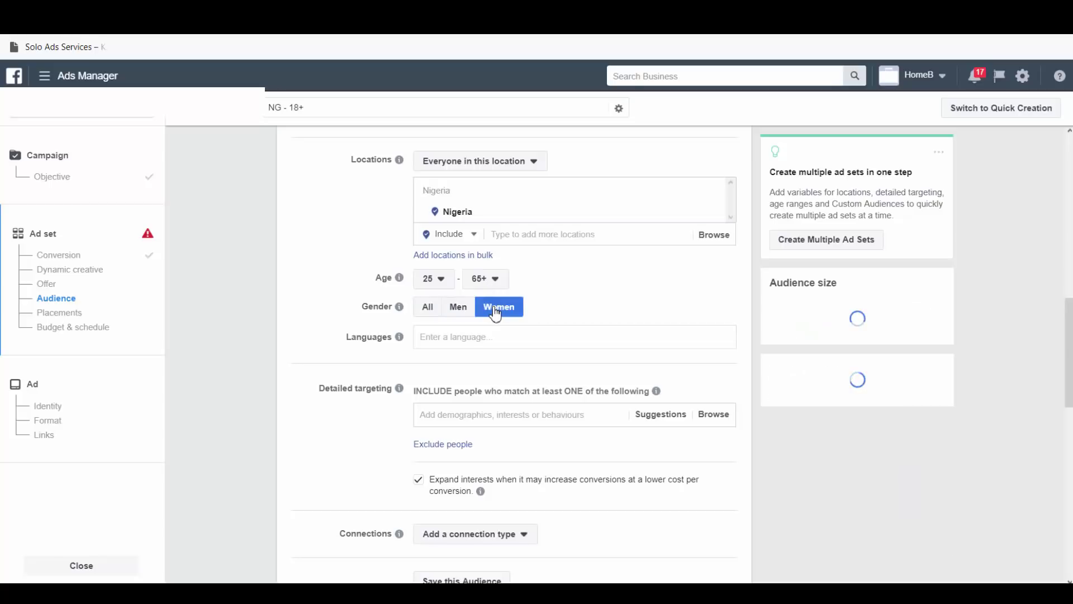
# - Place the cursor in the Detailed targeting field to begin adding interests
pyautogui.scroll(-1, 558, 338)
pyautogui.click(523, 345)
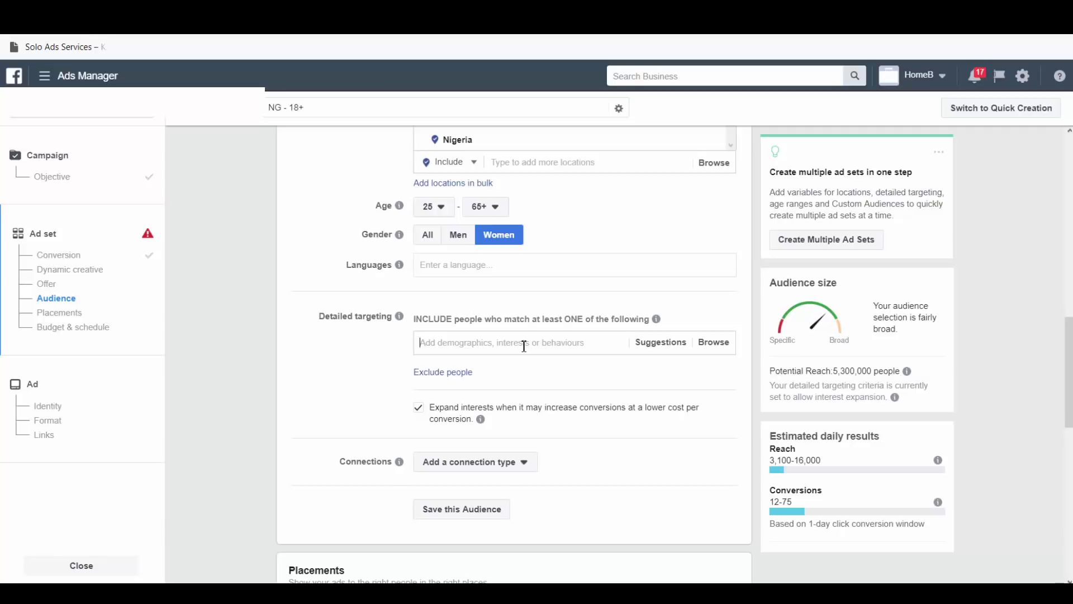
pyautogui.click(524, 346)
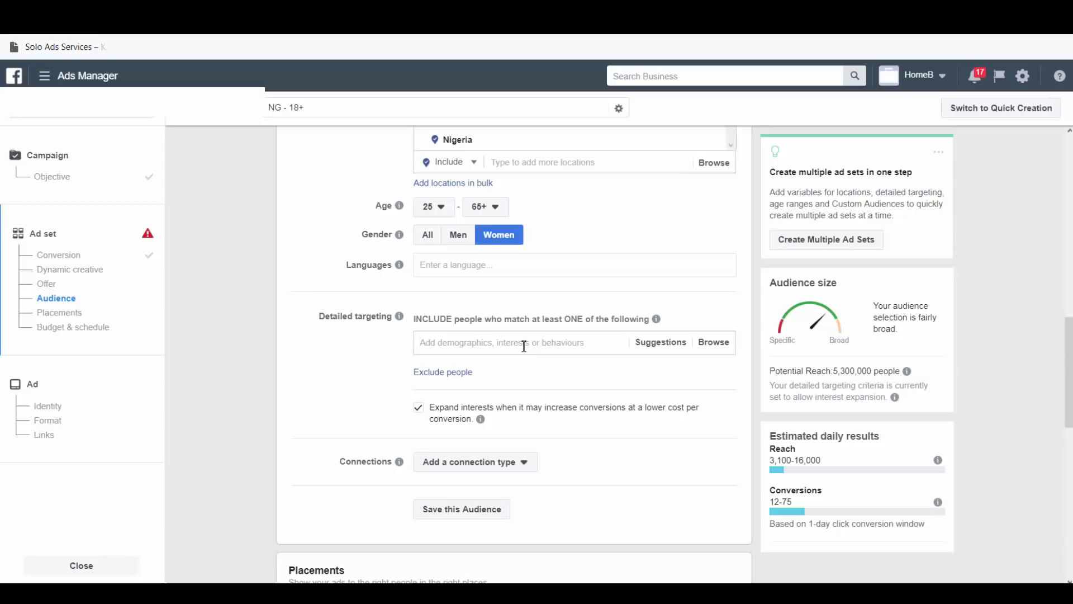
pyautogui.click(524, 346)
# - Search for the celebrity by name and add the matching Interests result to detailed targeting
pyautogui.write('gEN')
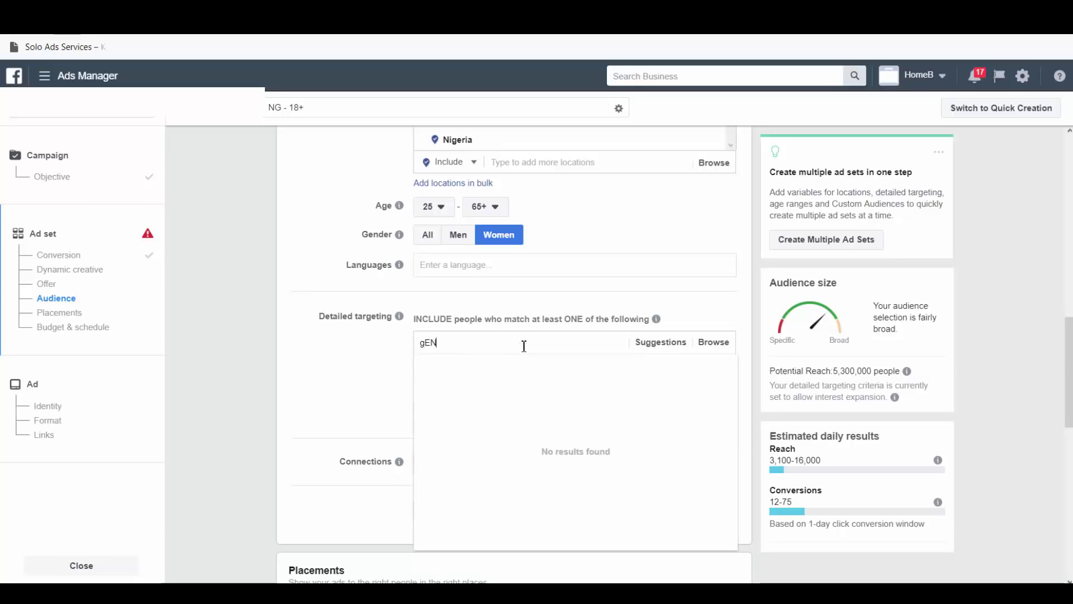
pyautogui.press('BackSpace')
pyautogui.press('BackSpace')
pyautogui.press('BackSpace')
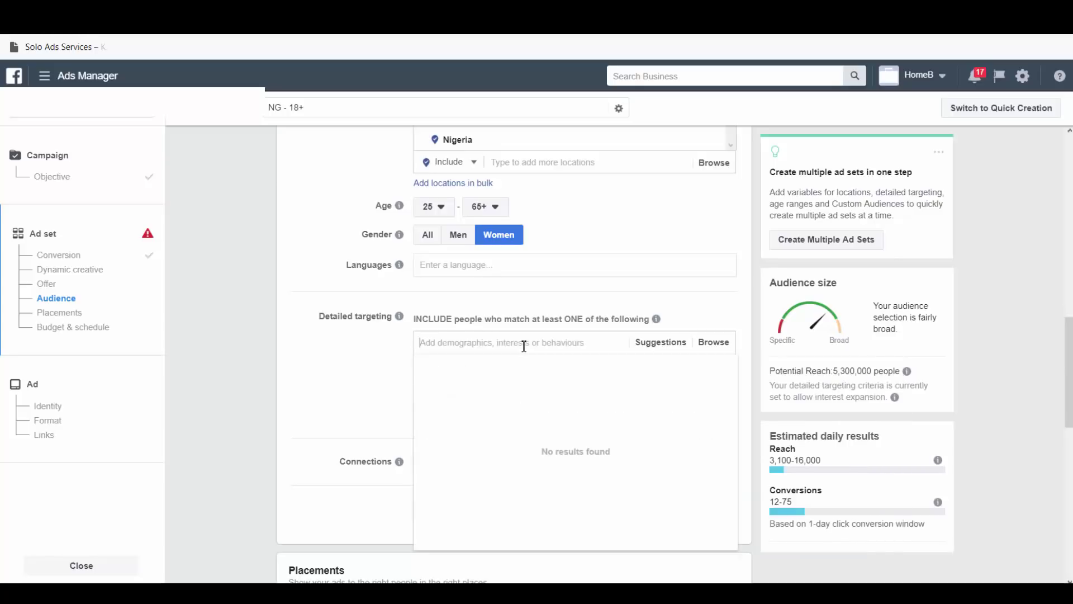
pyautogui.write('GEN')
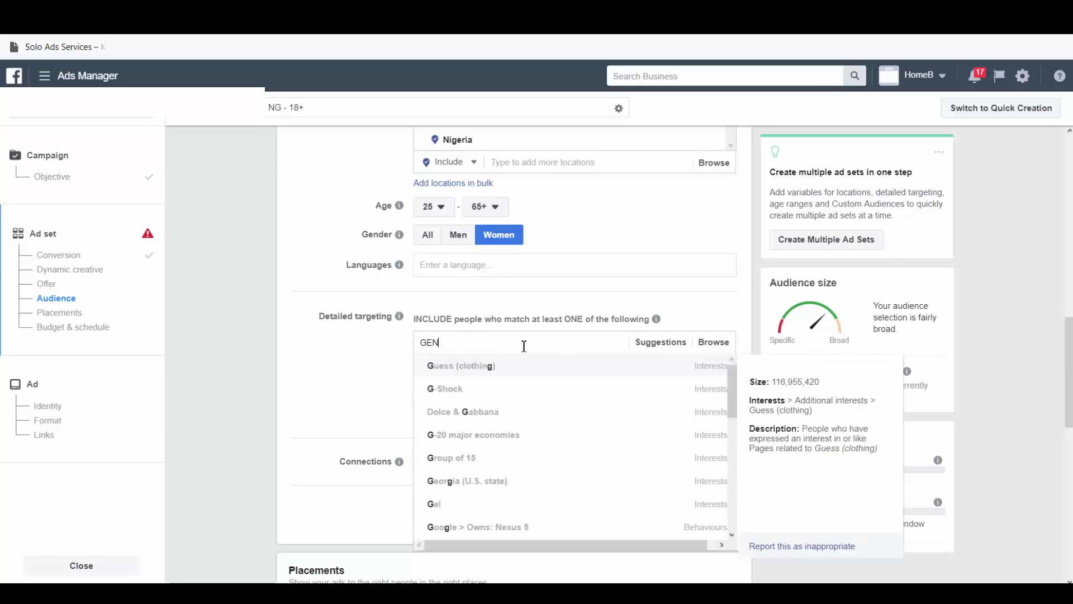
pyautogui.write('EV')
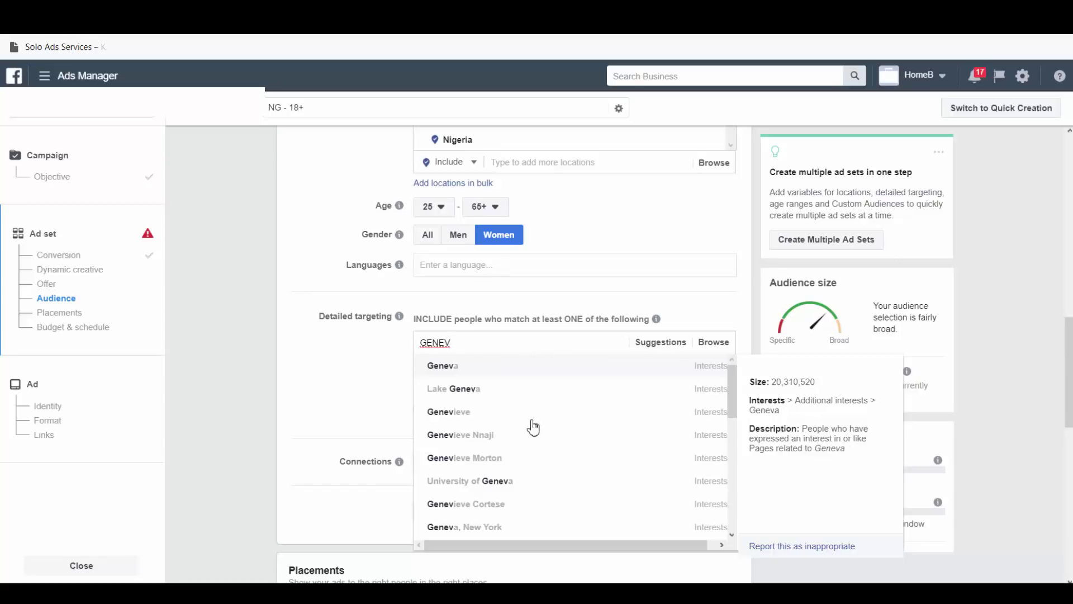
pyautogui.click(503, 442)
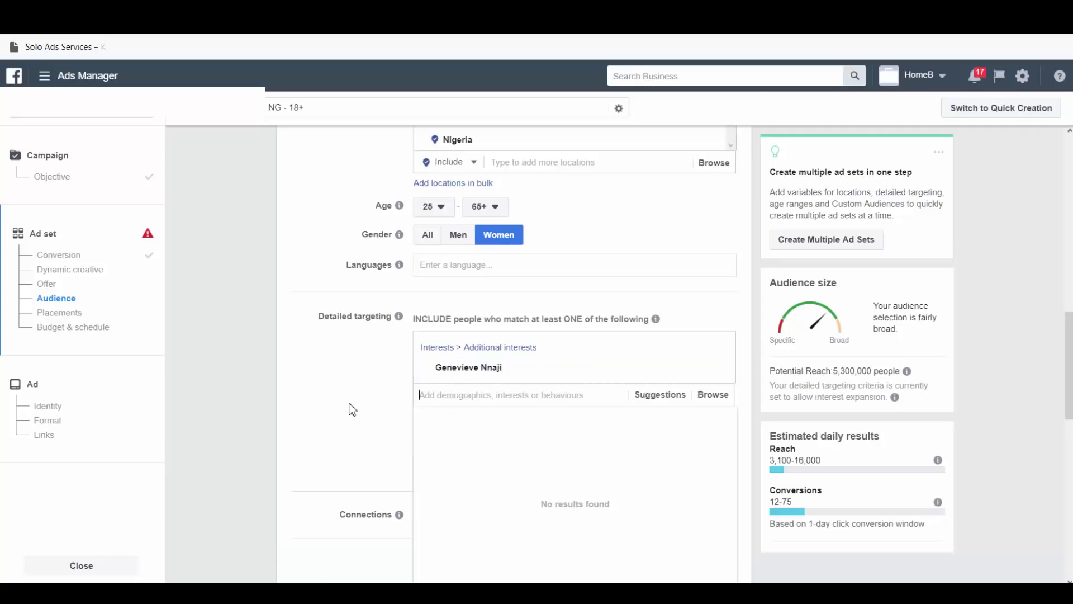
pyautogui.scroll(-3, 359, 397)
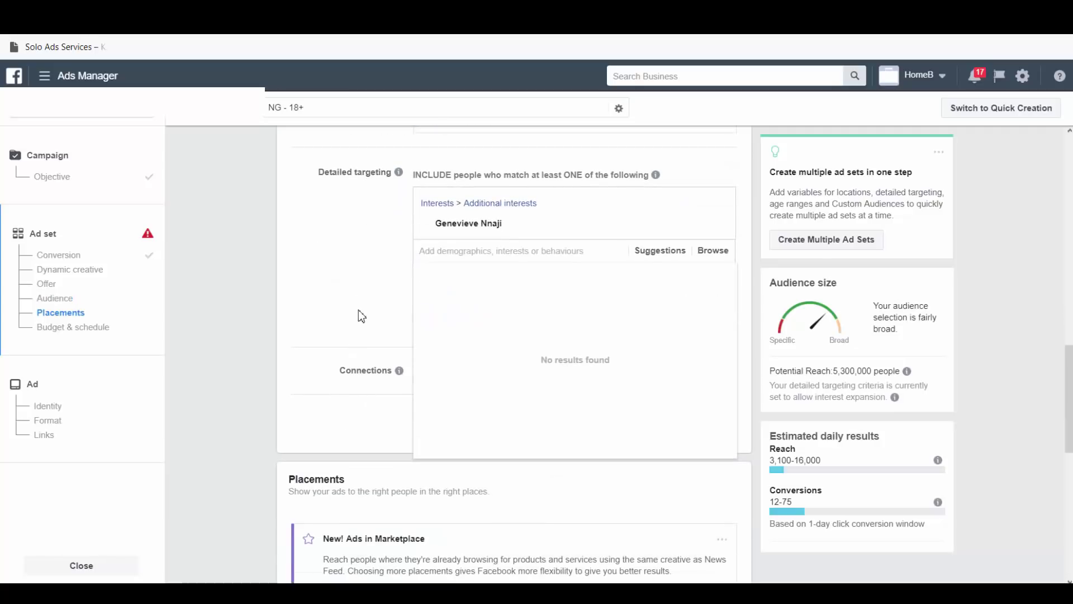
# - Show Suggestions and add three suggested celebrity interests
pyautogui.click(658, 252)
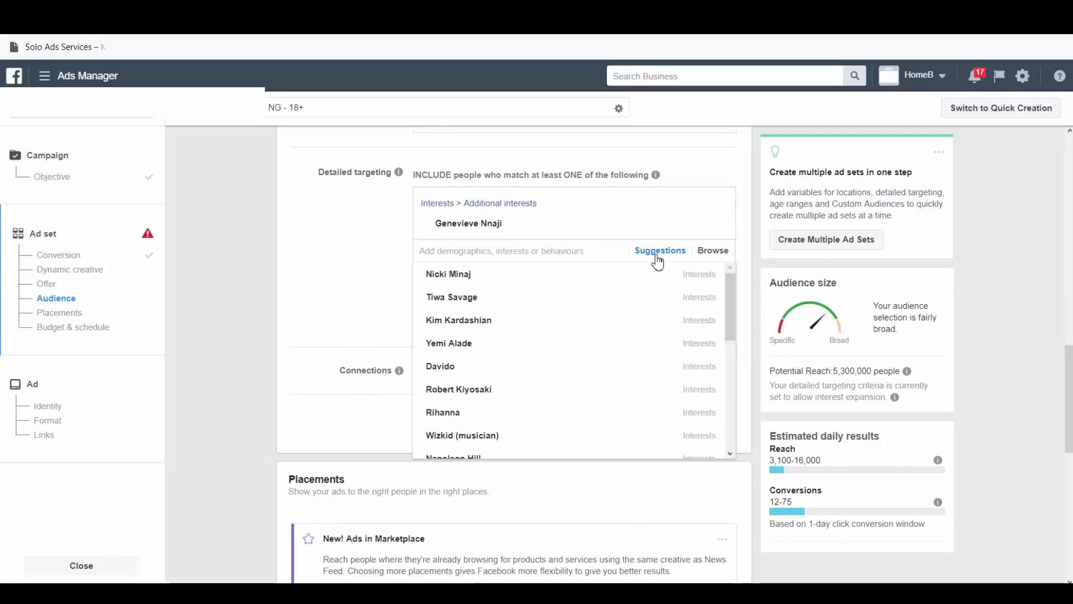
pyautogui.moveTo(567, 308)
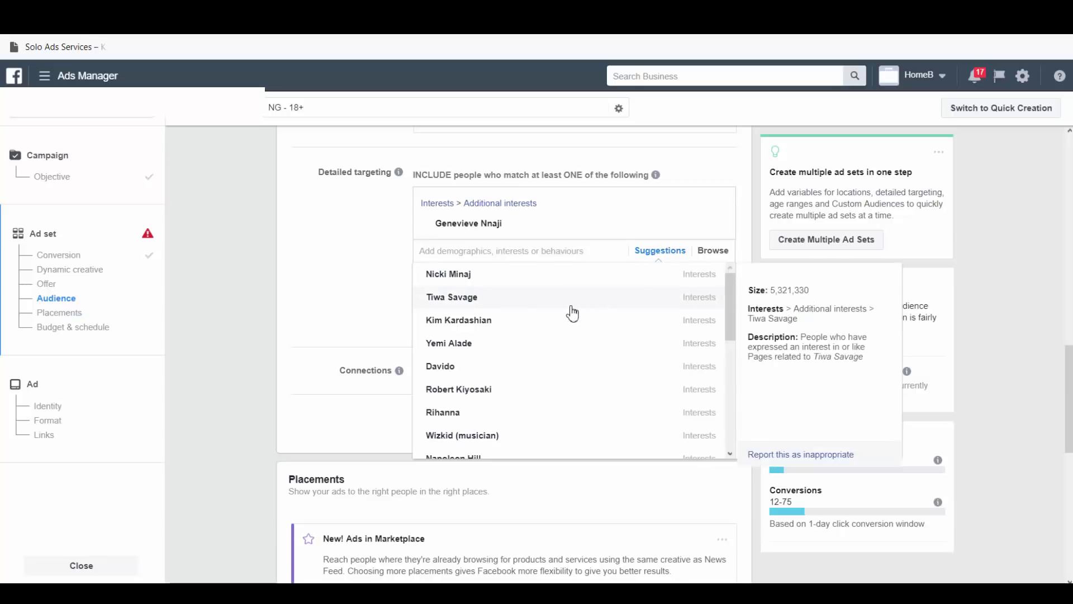
pyautogui.click(567, 306)
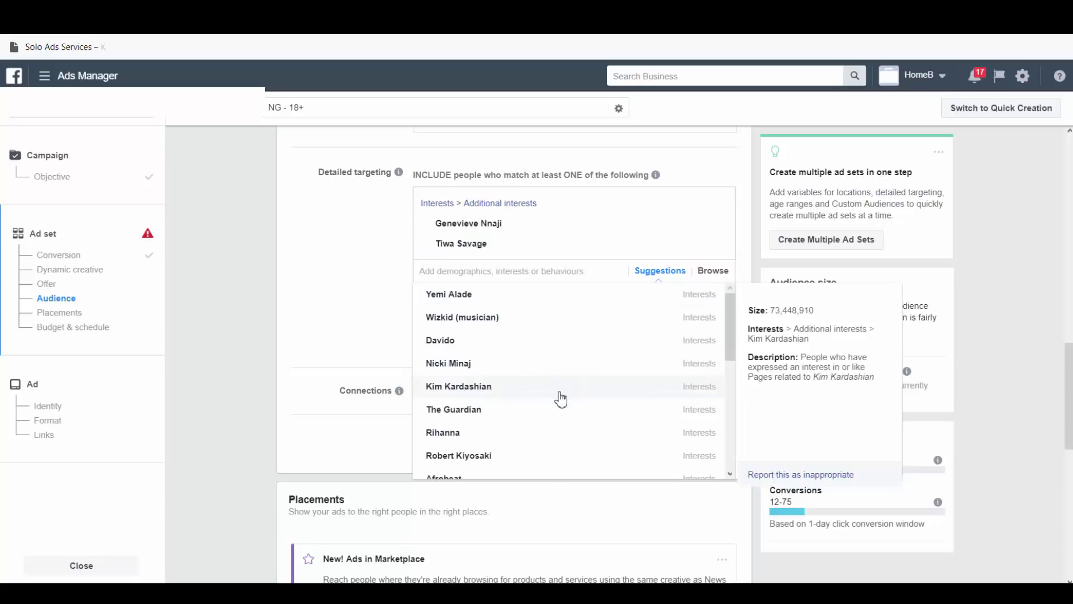
pyautogui.click(561, 399)
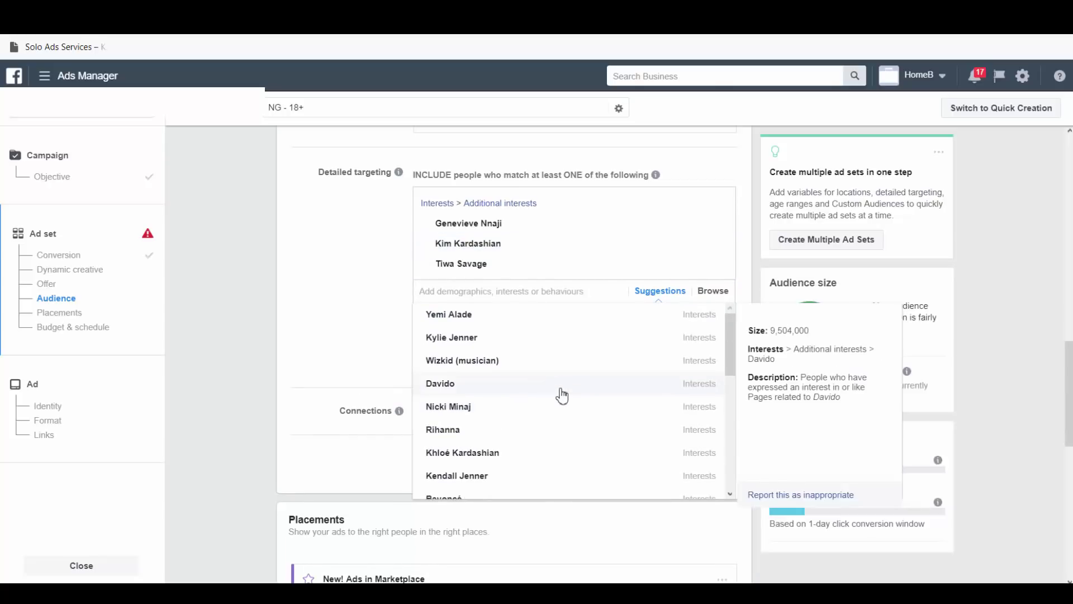
pyautogui.click(560, 459)
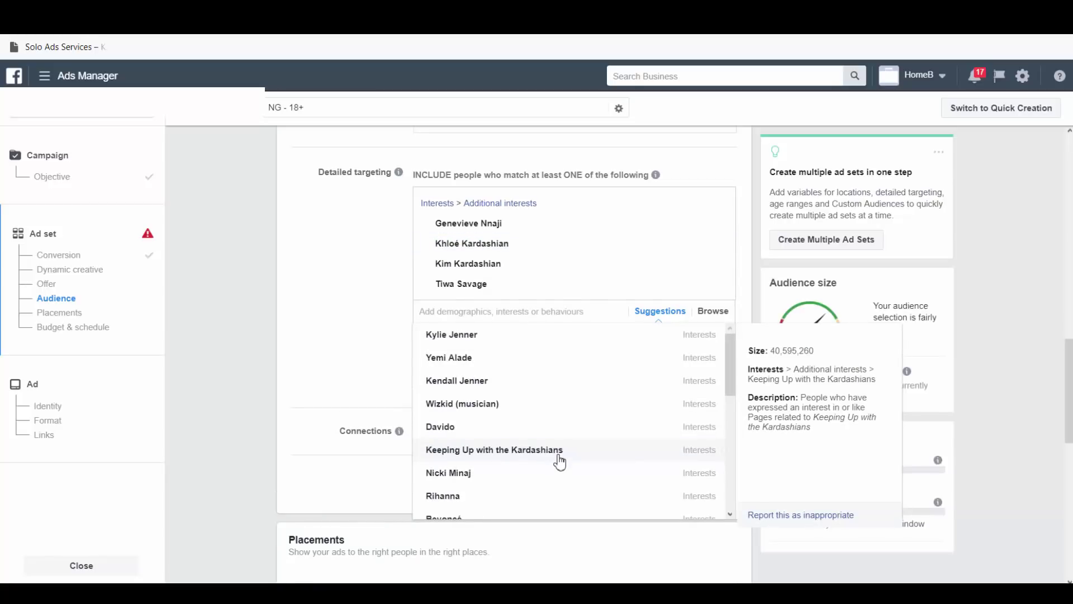
# - Add two more suggested celebrities, bringing the Additional interests to six
pyautogui.scroll(-1, 583, 440)
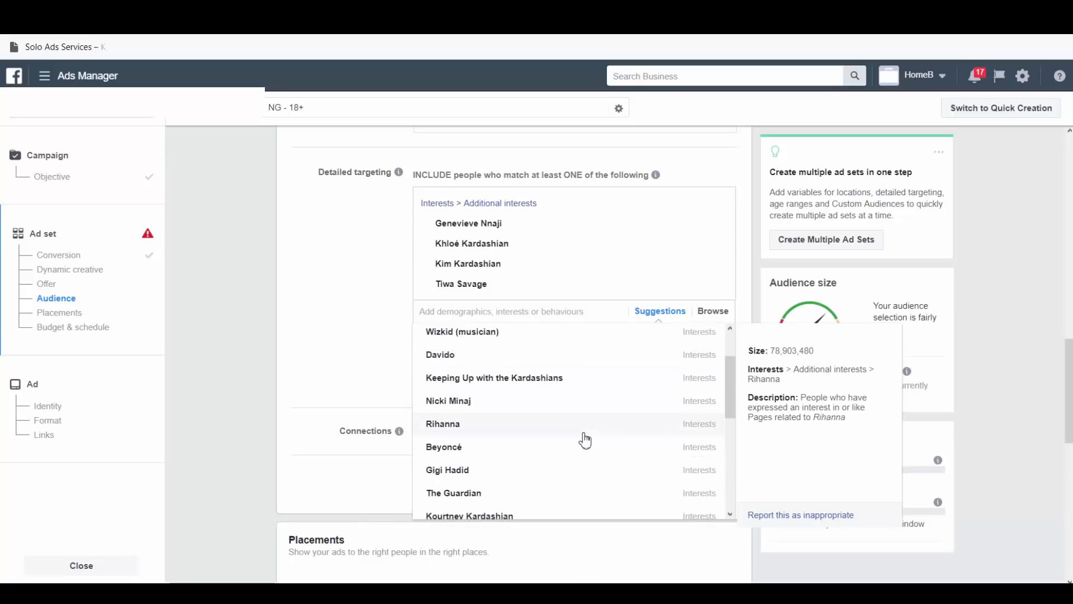
pyautogui.scroll(-1, 585, 440)
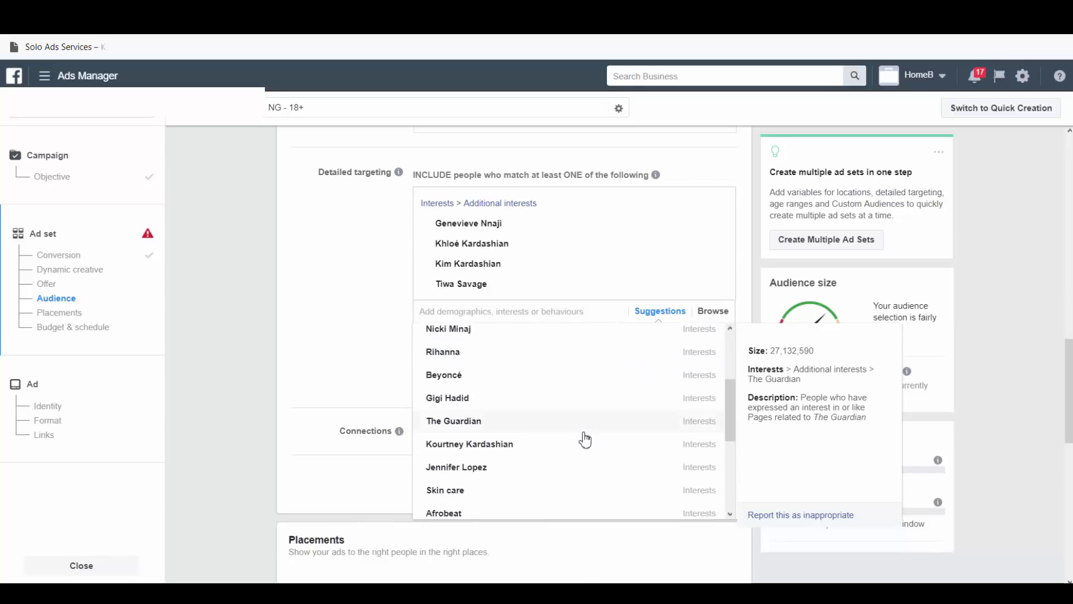
pyautogui.scroll(-1, 585, 440)
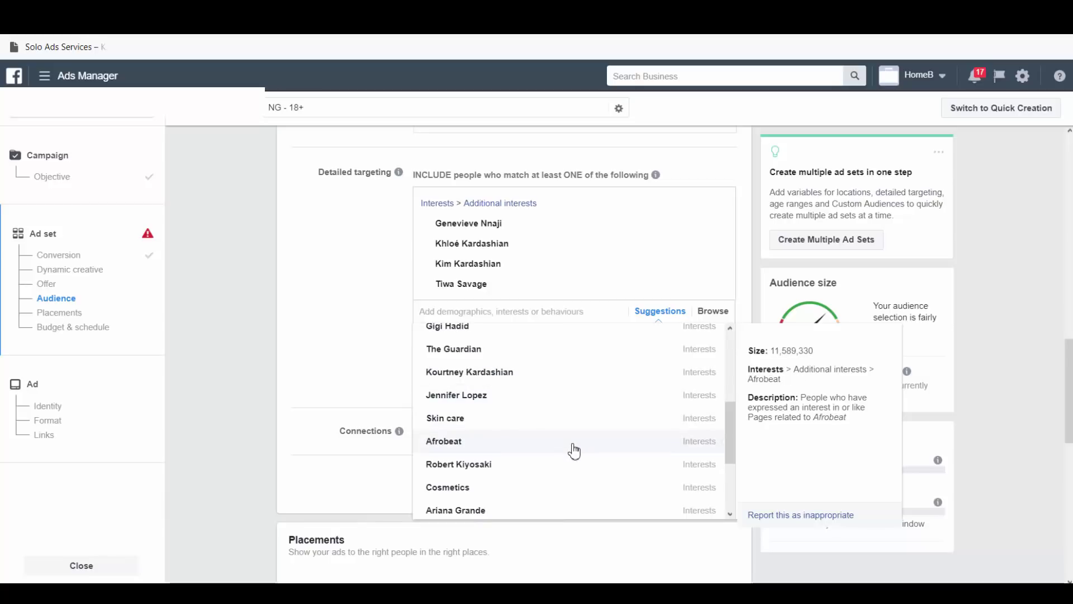
pyautogui.scroll(-1, 571, 482)
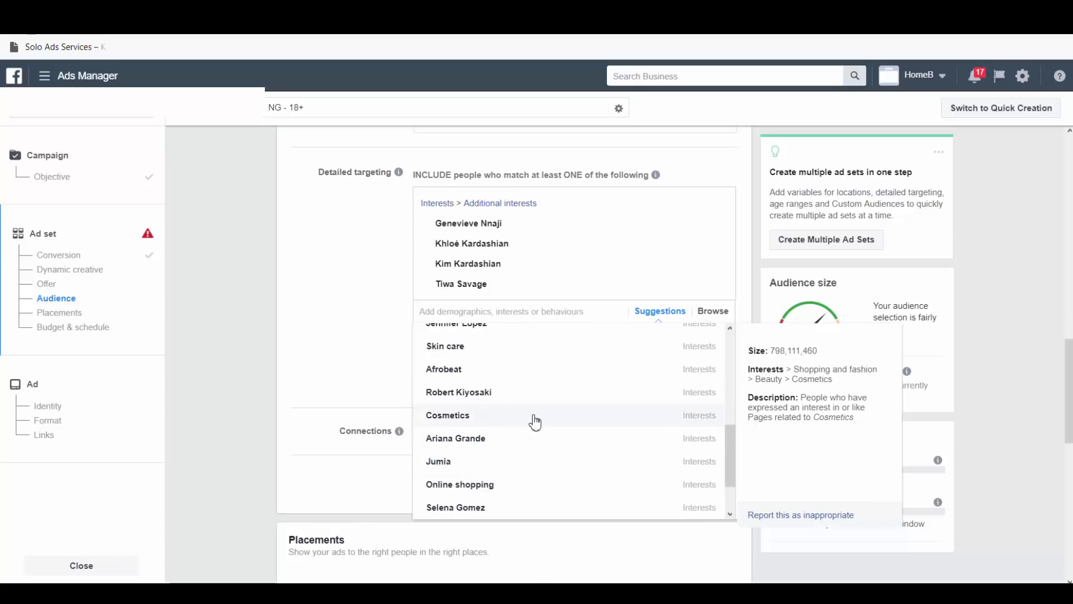
pyautogui.scroll(-1, 534, 434)
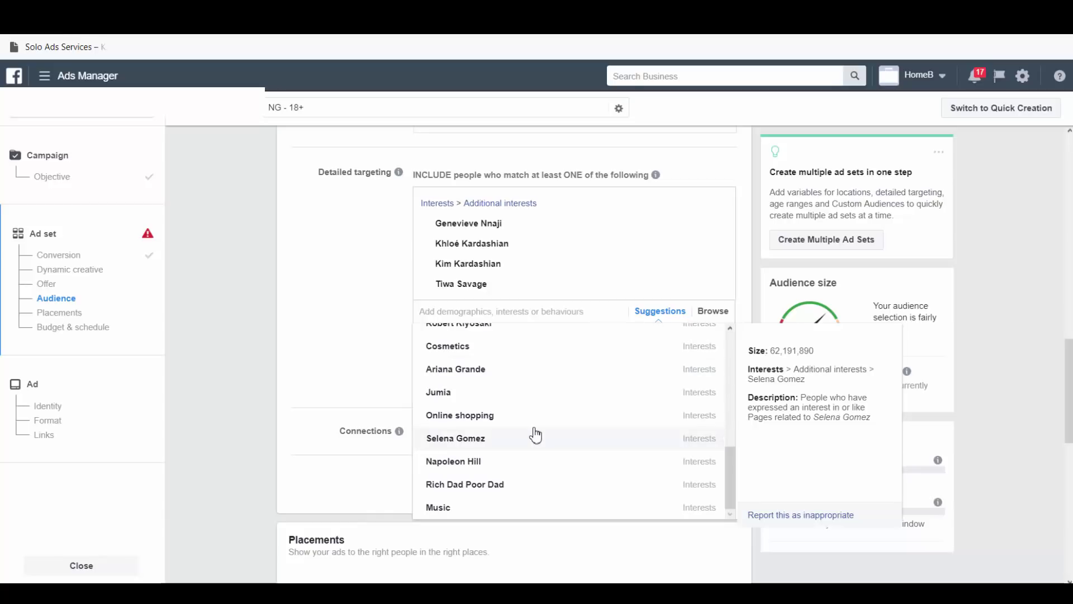
pyautogui.scroll(-2, 535, 434)
pyautogui.scroll(3, 536, 412)
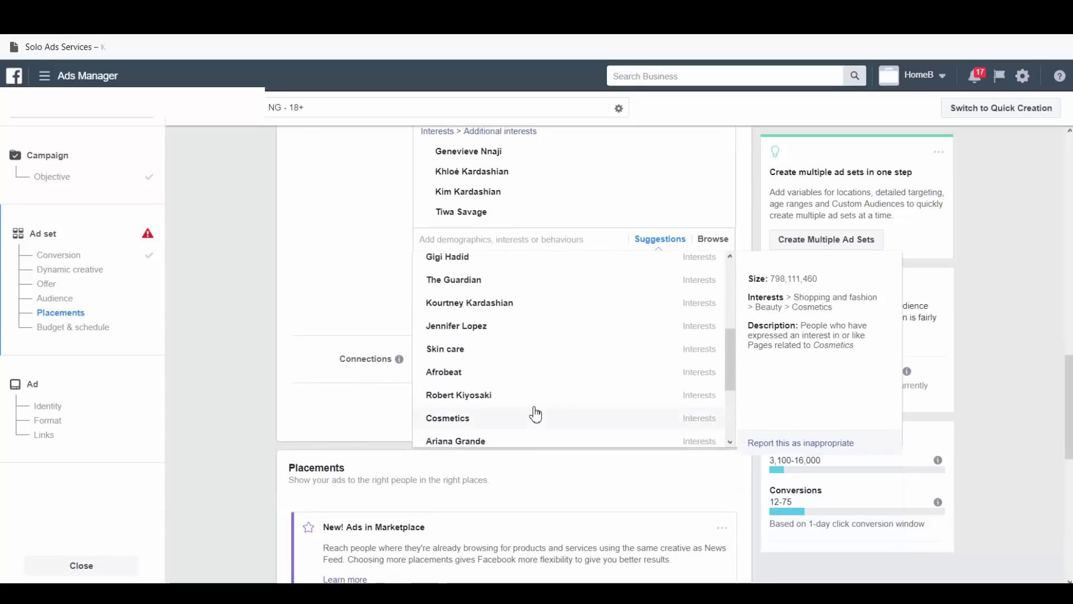
pyautogui.scroll(3, 535, 399)
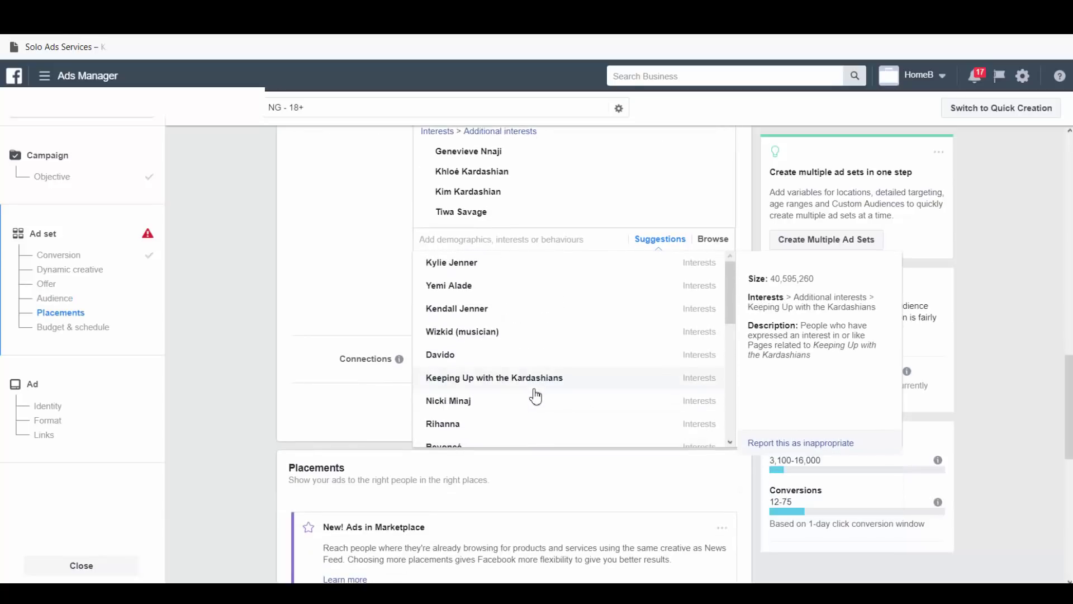
pyautogui.scroll(-3, 535, 413)
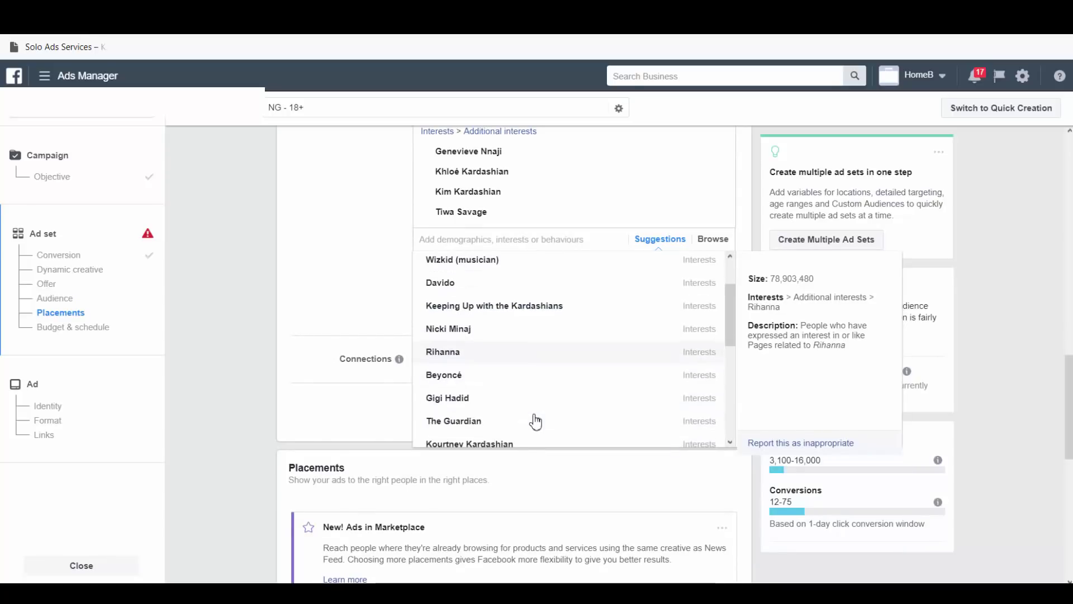
pyautogui.click(528, 385)
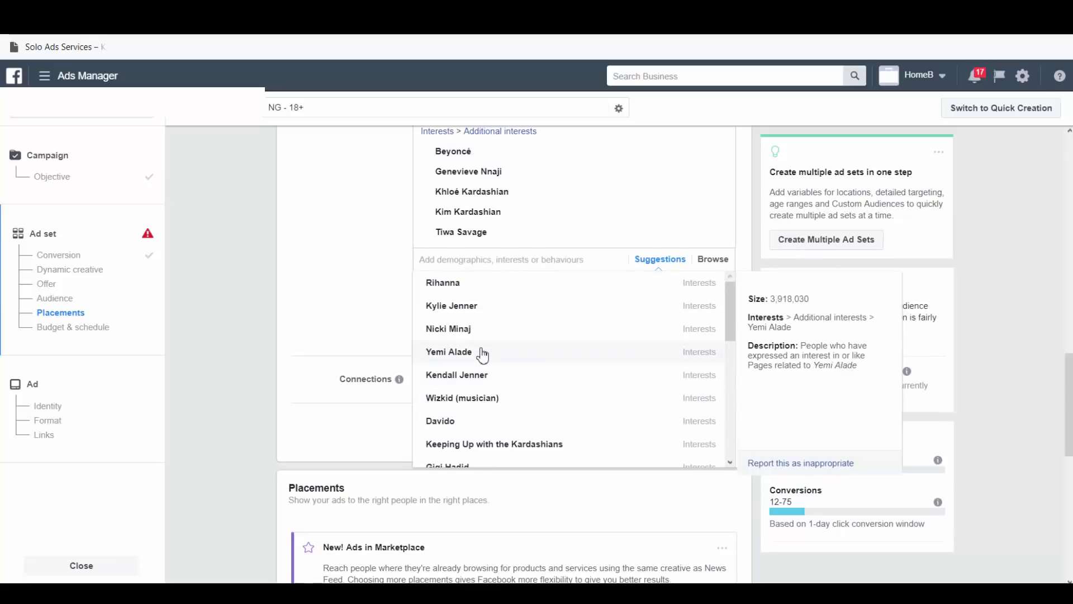
pyautogui.click(535, 319)
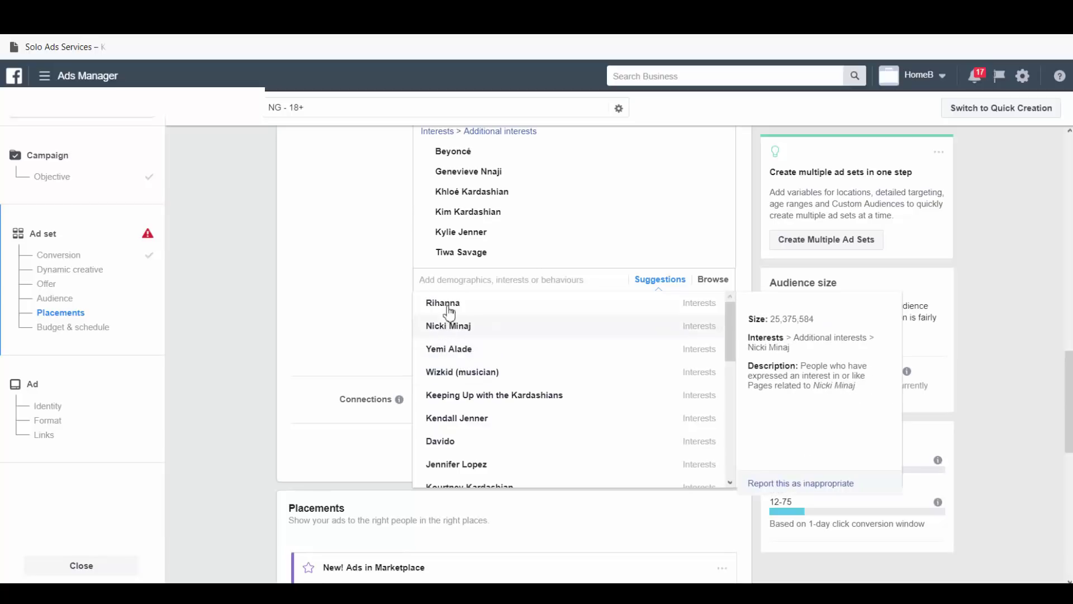
pyautogui.scroll(-3, 489, 369)
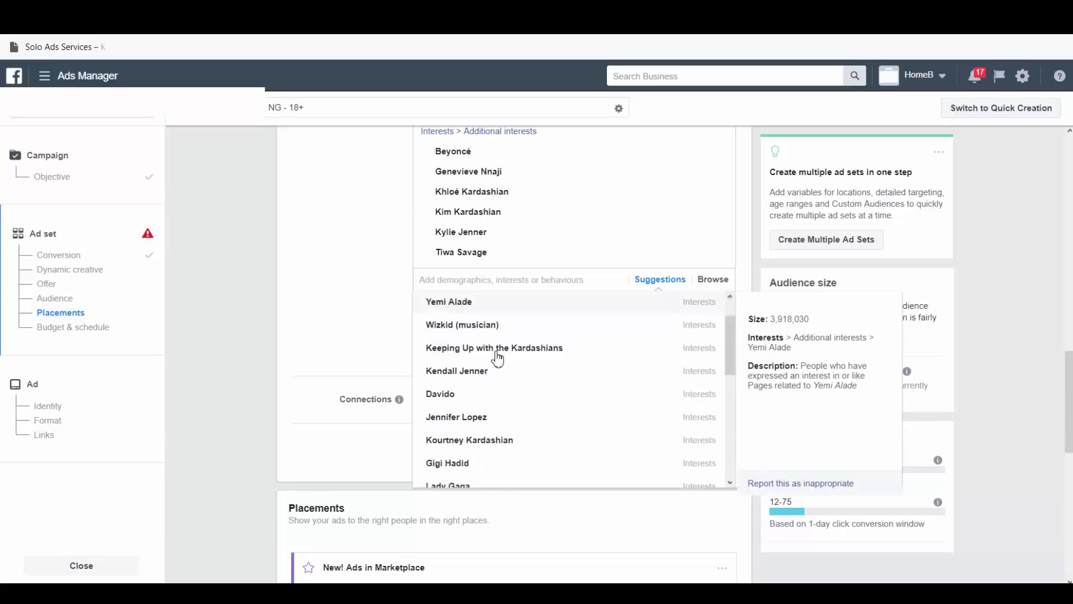
pyautogui.scroll(-7, 486, 400)
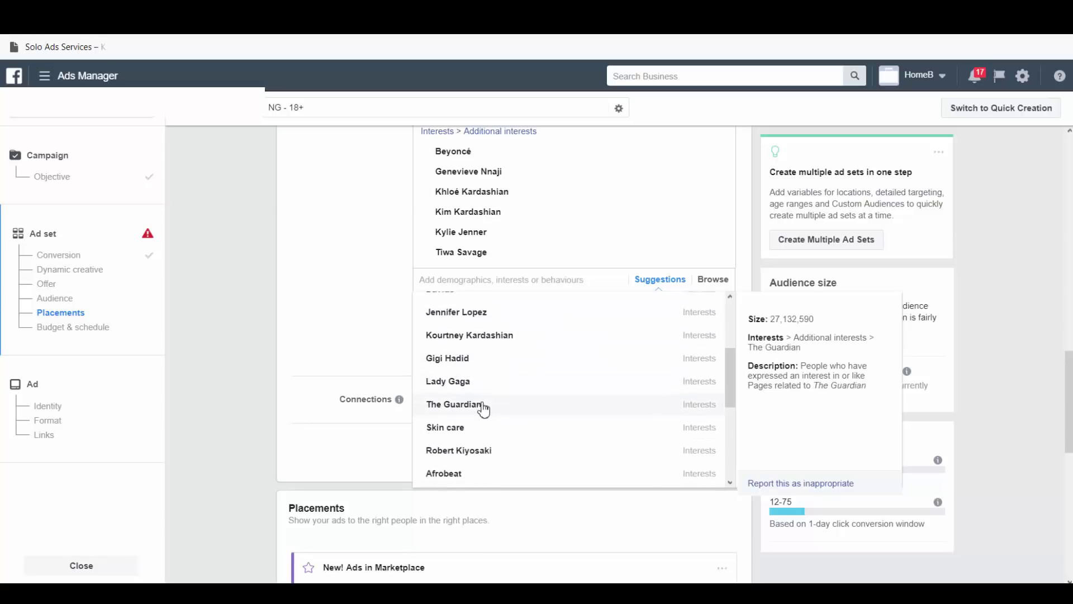
pyautogui.scroll(-6, 482, 411)
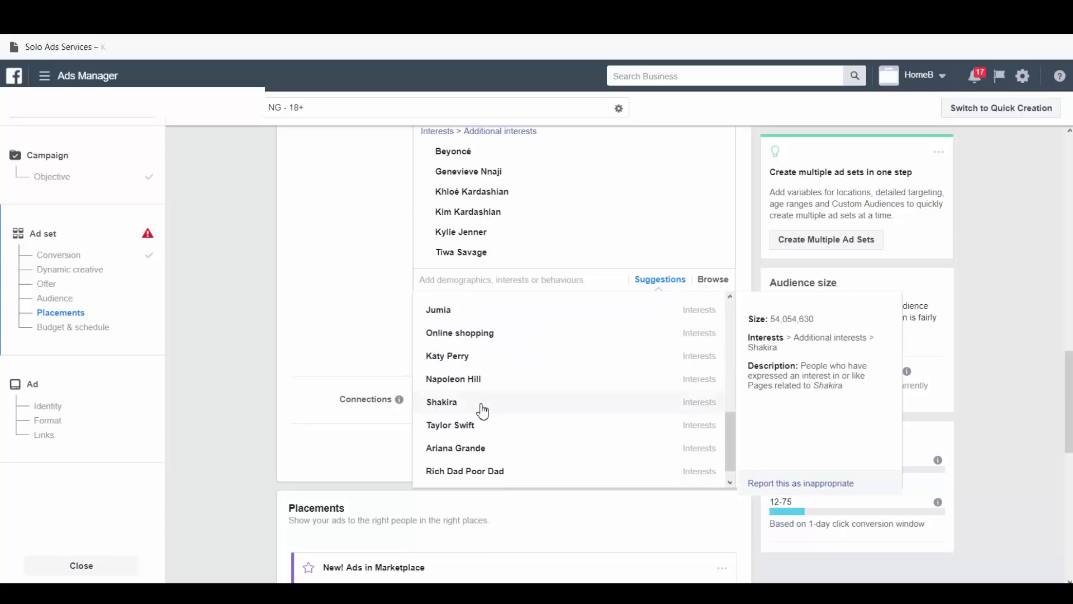
pyautogui.scroll(-3, 482, 410)
# - Close the suggestions list and switch to manual placements
pyautogui.click(398, 209)
pyautogui.scroll(3, 374, 254)
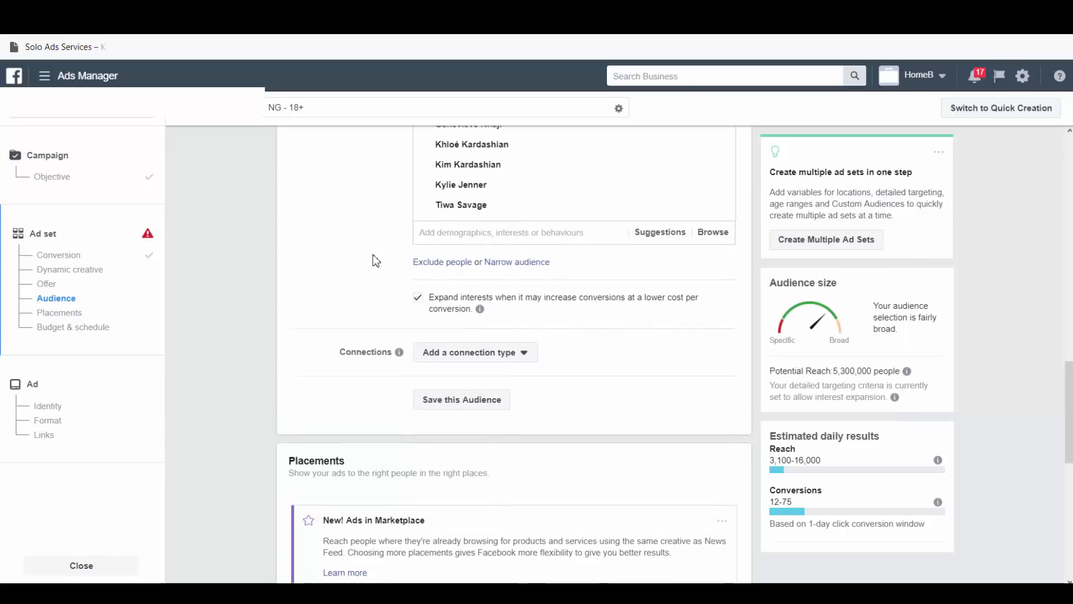
pyautogui.scroll(-6, 664, 465)
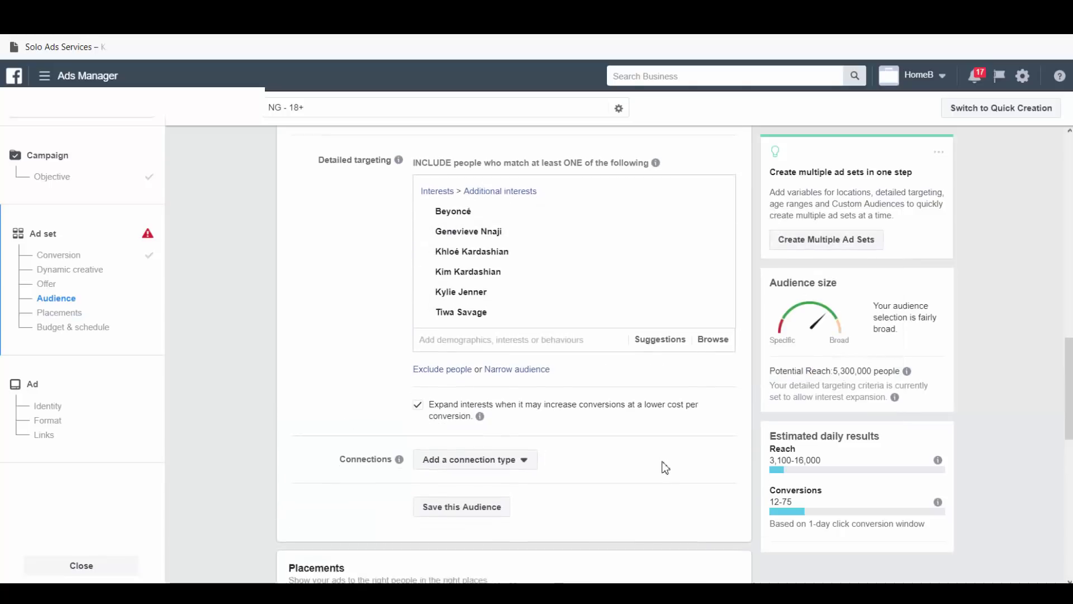
pyautogui.scroll(-2, 640, 434)
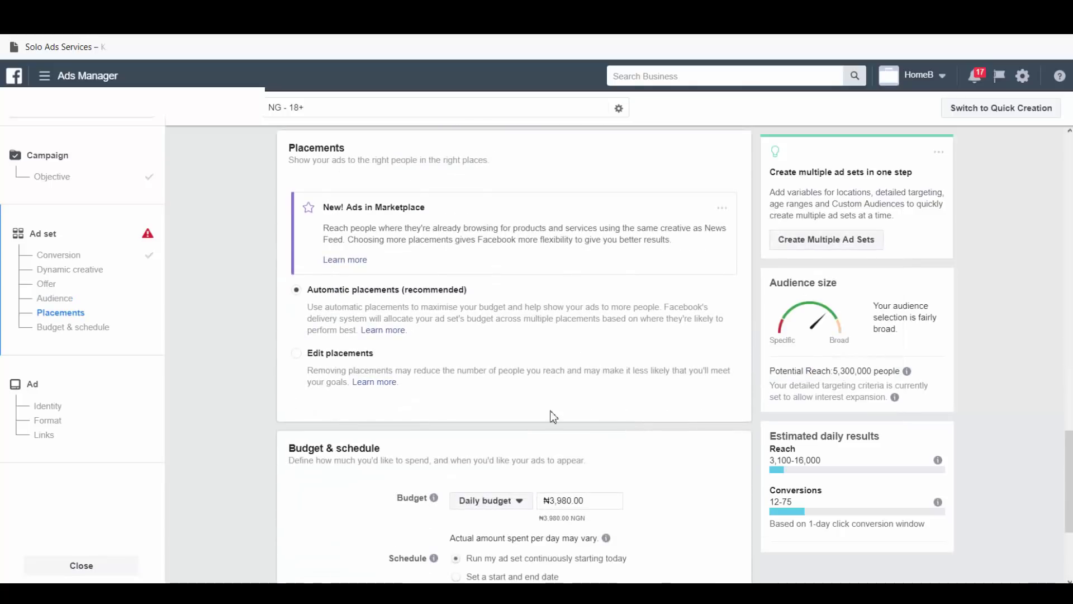
pyautogui.click(297, 357)
pyautogui.scroll(-3, 411, 383)
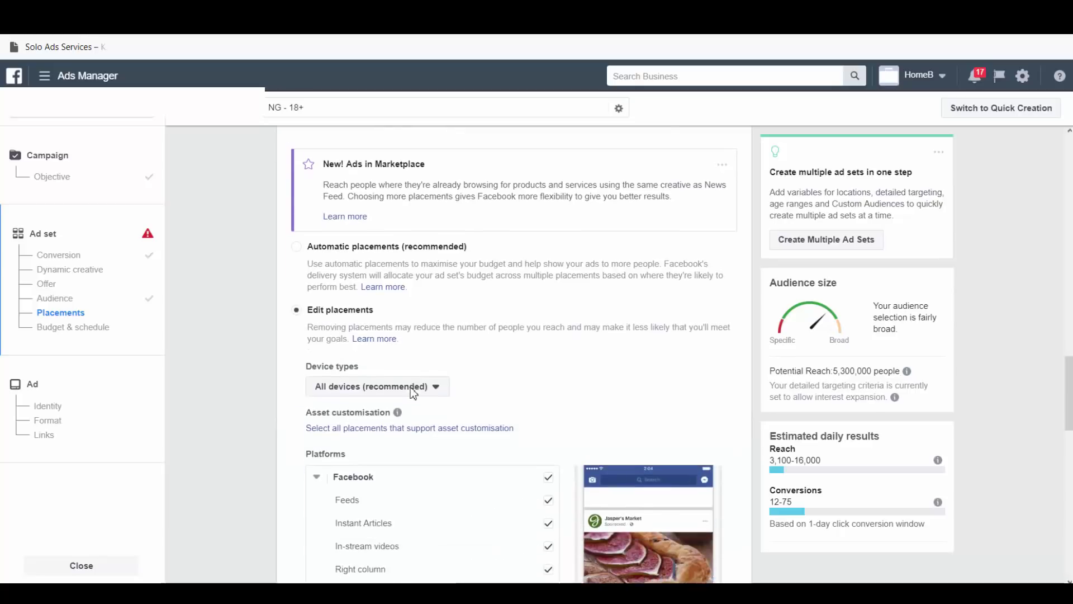
pyautogui.scroll(-3, 454, 381)
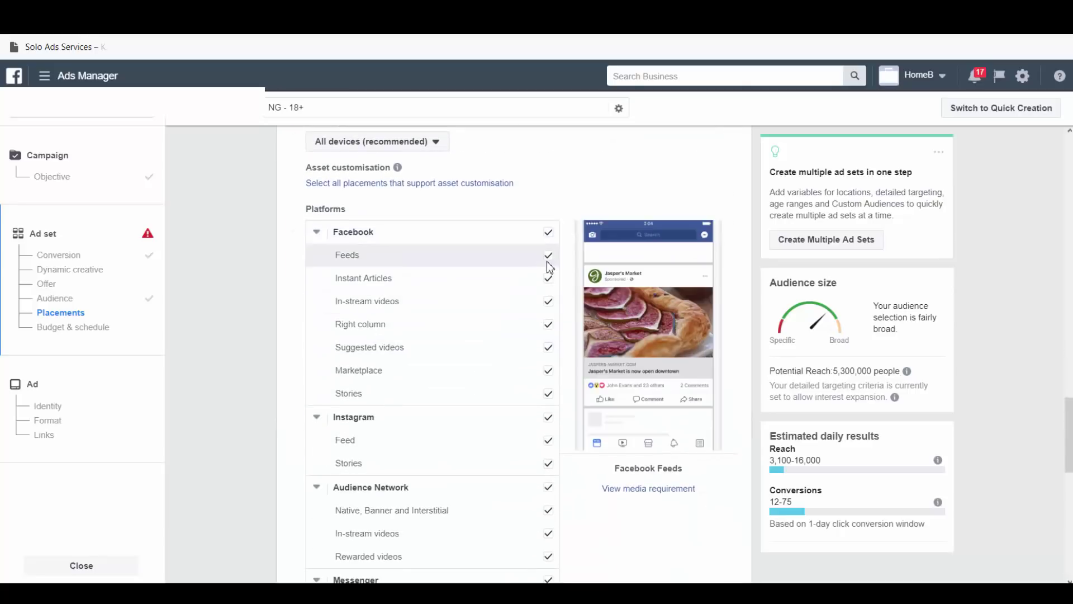
# - Uncheck Instant Articles, In-stream videos, Right column, Suggested videos, Marketplace, Stories and Messenger placements
pyautogui.click(548, 281)
pyautogui.click(548, 302)
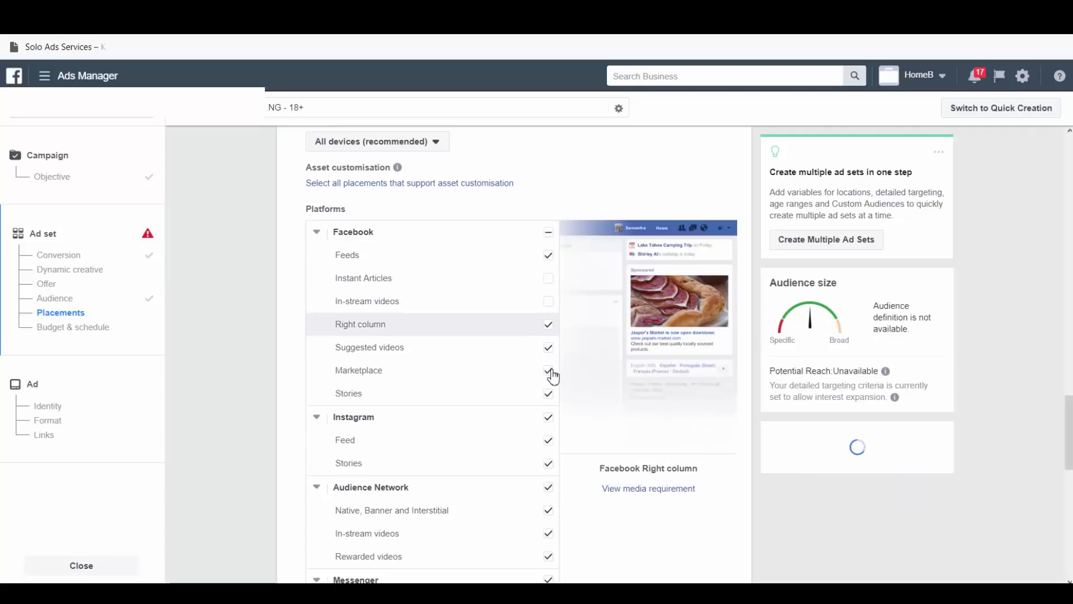
pyautogui.click(548, 348)
pyautogui.click(549, 325)
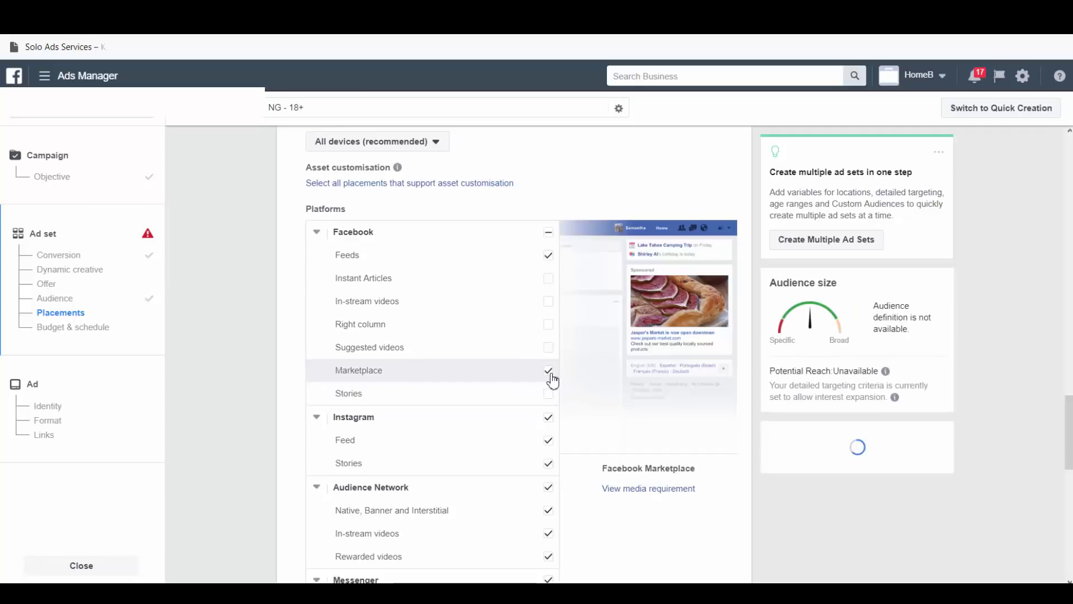
pyautogui.click(549, 393)
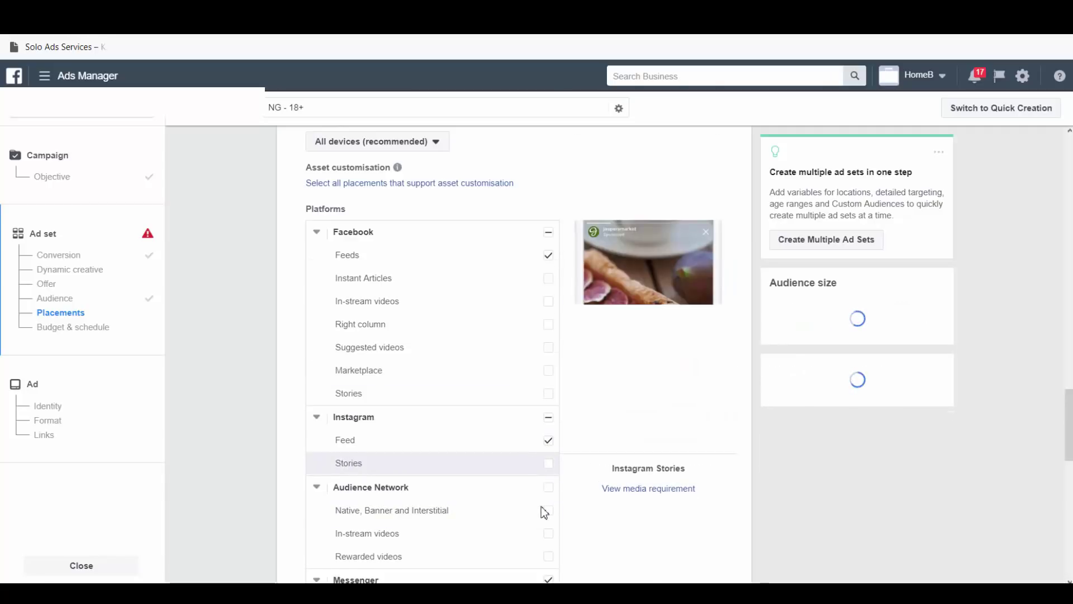
pyautogui.scroll(-5, 541, 510)
pyautogui.click(546, 293)
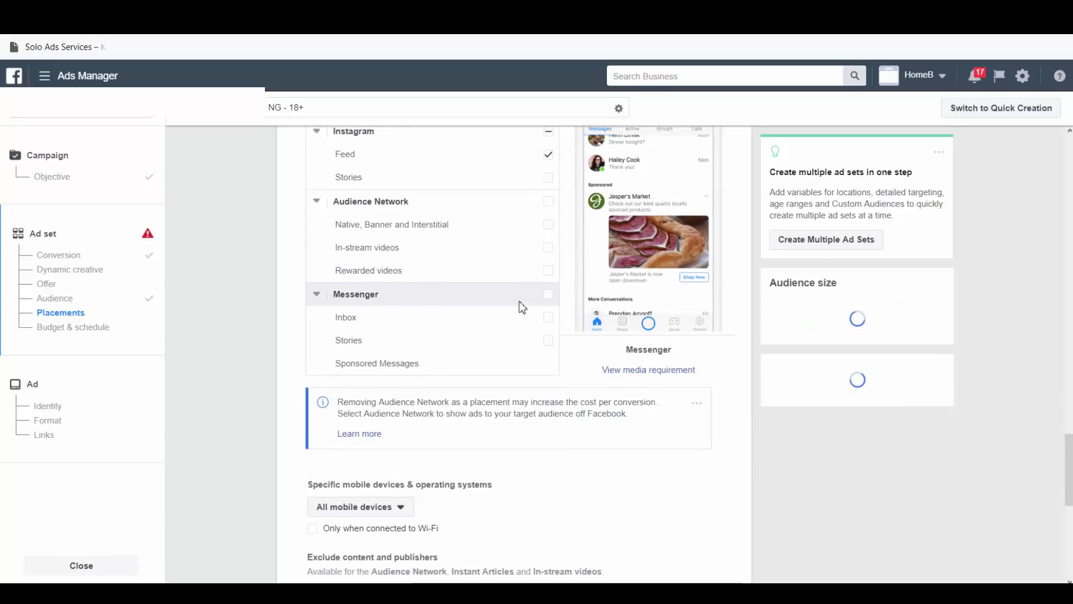
pyautogui.scroll(3, 520, 304)
pyautogui.scroll(3, 520, 302)
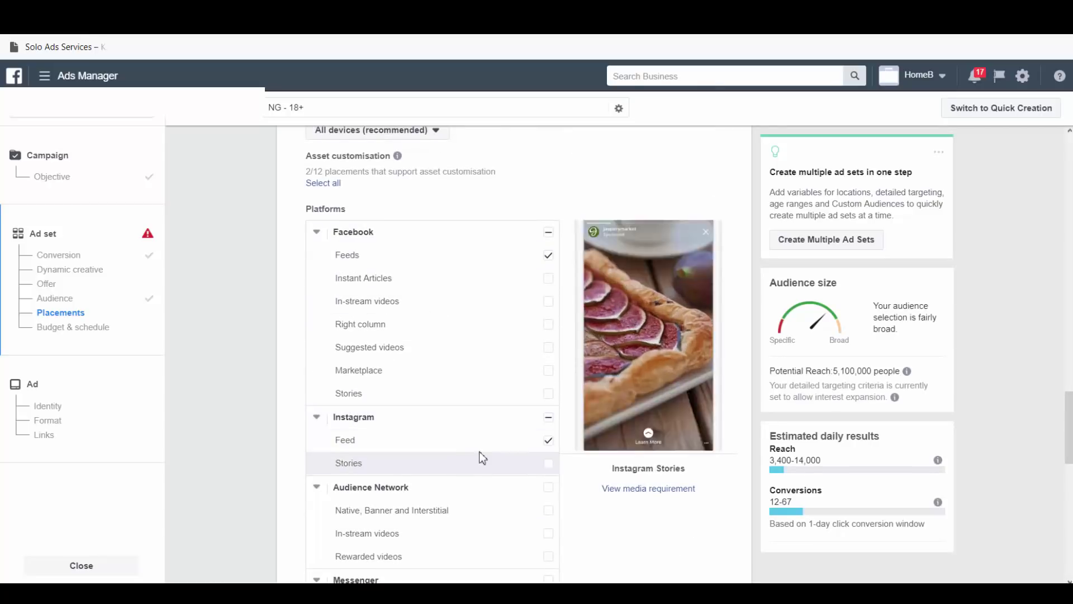
pyautogui.scroll(-10, 457, 438)
pyautogui.scroll(-3, 454, 434)
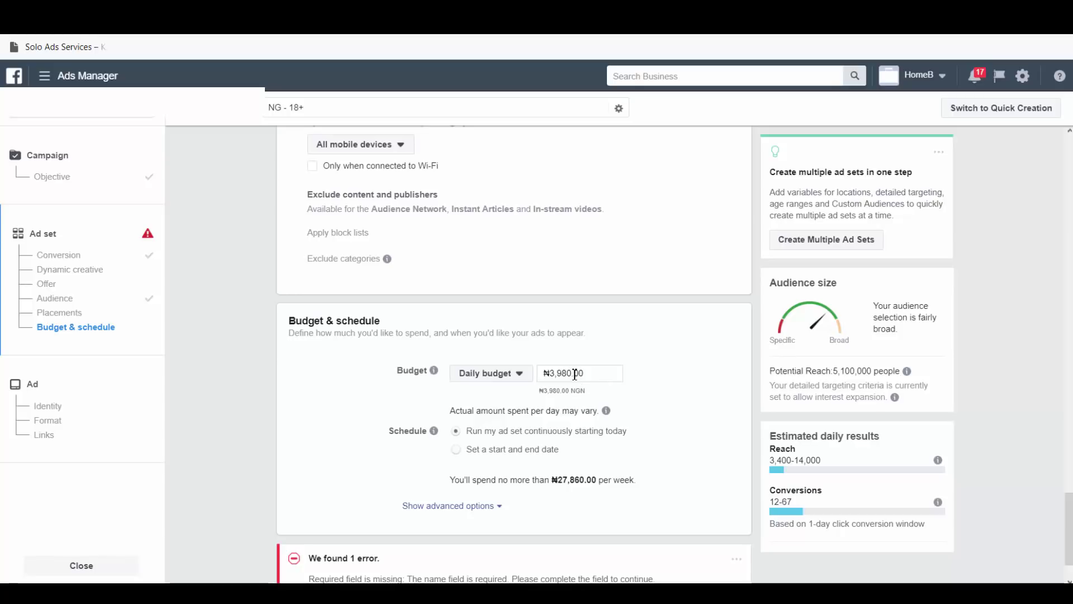
# - Change the daily budget from ₦3,980 to ₦2,000
pyautogui.click(572, 374)
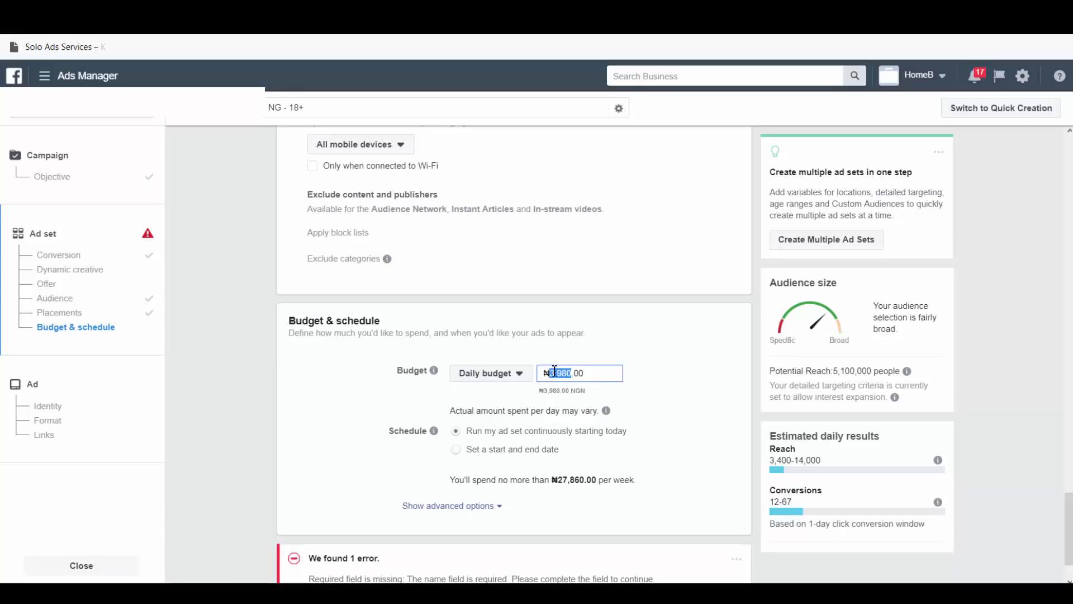
pyautogui.write('2000')
pyautogui.click(692, 415)
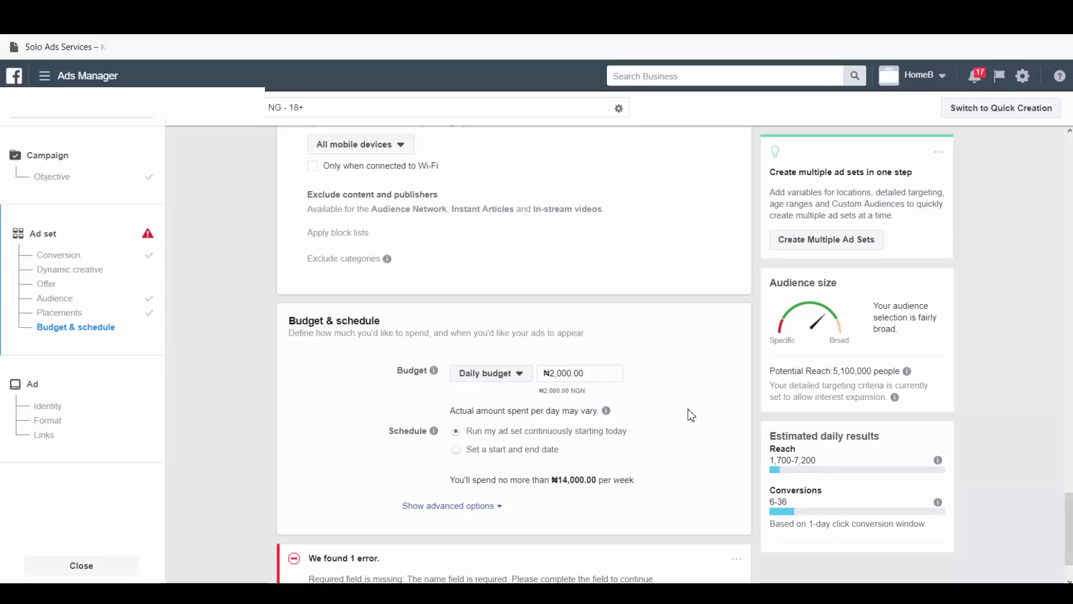
pyautogui.scroll(-1, 691, 415)
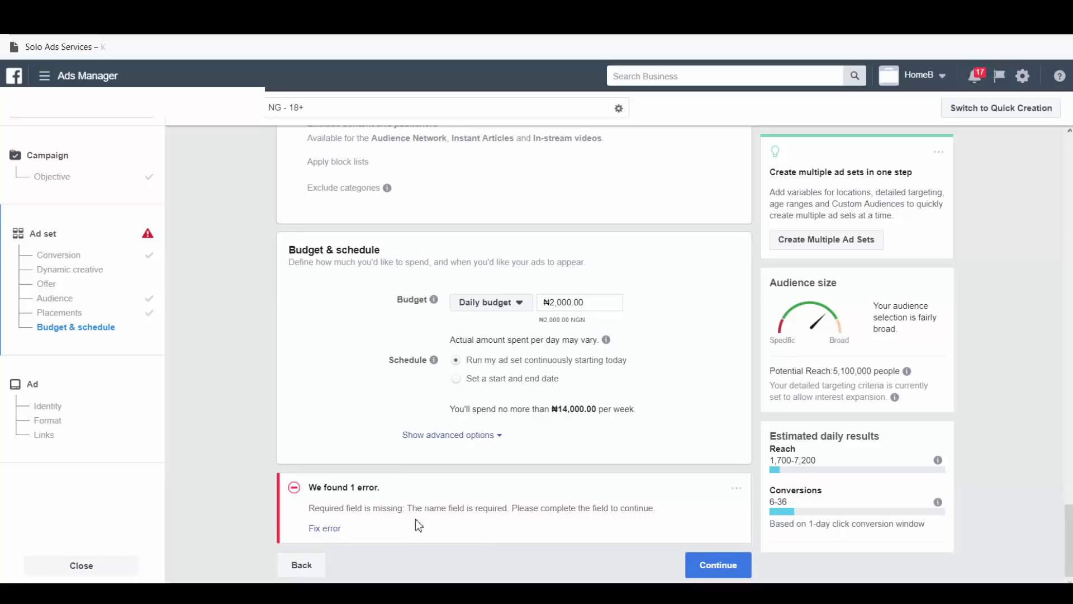
pyautogui.scroll(15, 462, 522)
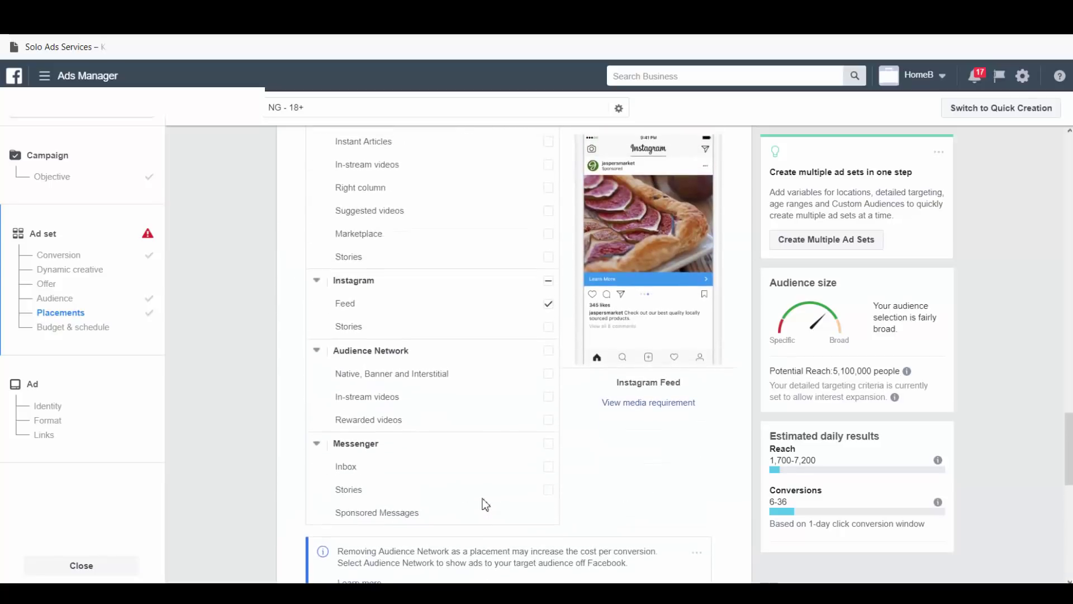
pyautogui.scroll(15, 486, 502)
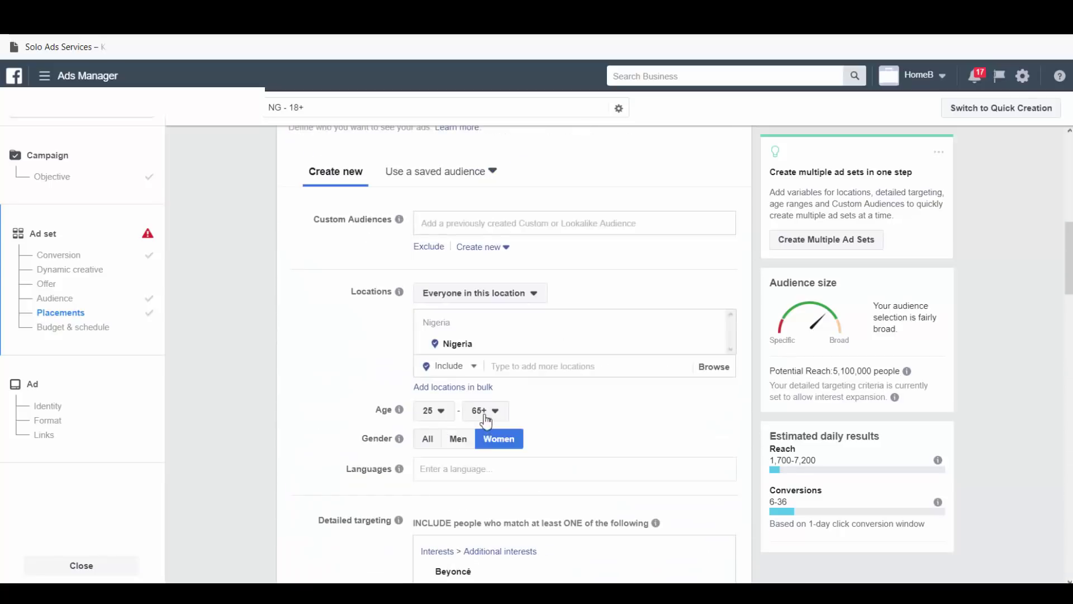
# - Replace the ad set name NG - 18+ with 'Acne'
pyautogui.scroll(3, 486, 333)
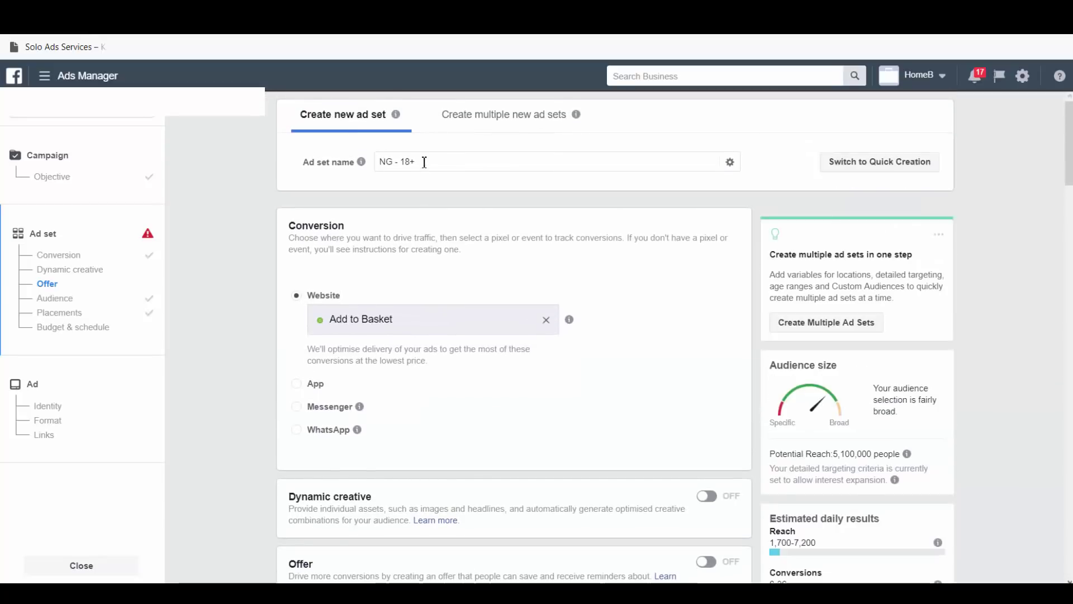
pyautogui.moveTo(416, 162); pyautogui.dragTo(382, 166)
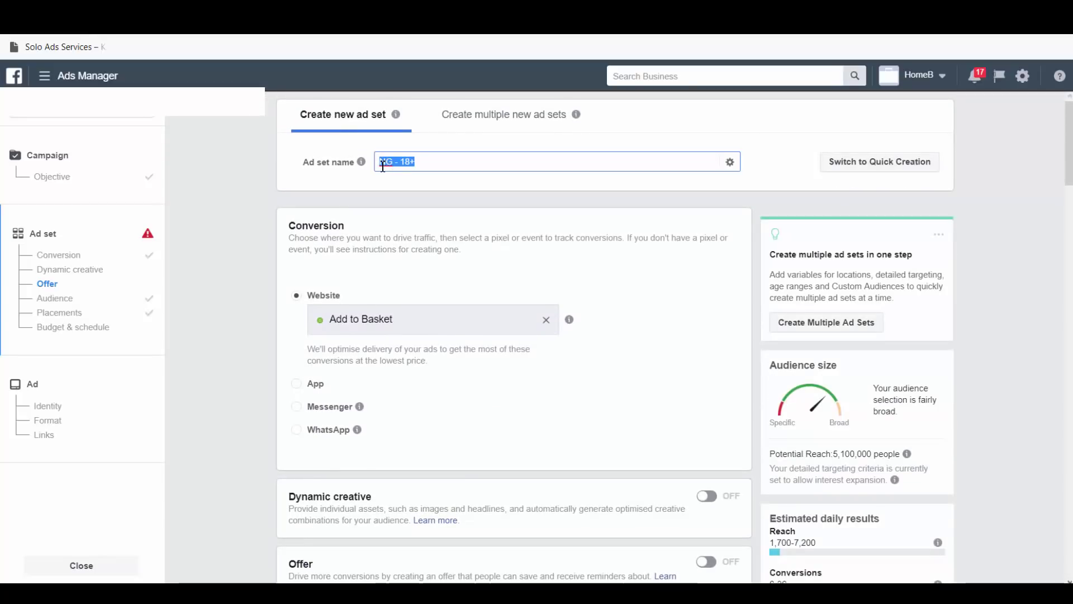
pyautogui.write('S')
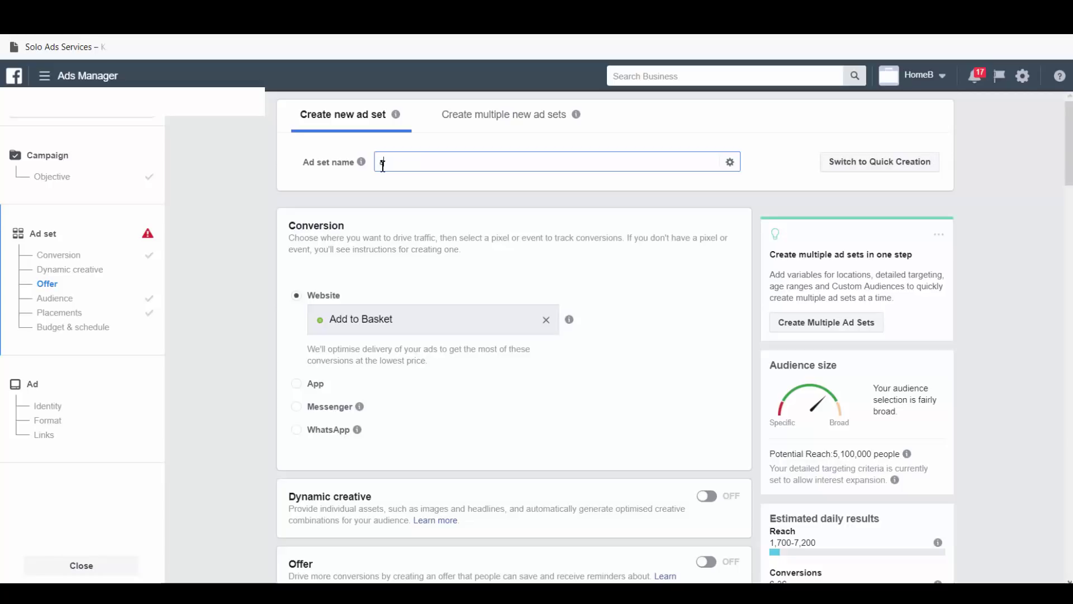
pyautogui.press('BackSpace')
pyautogui.press('BackSpace')
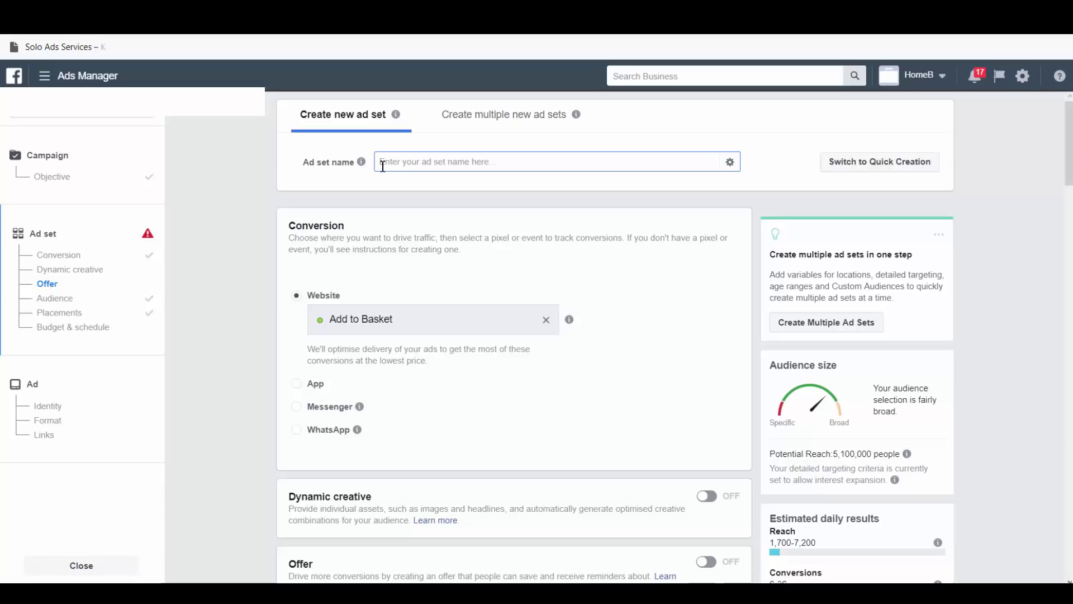
pyautogui.write('SCNE')
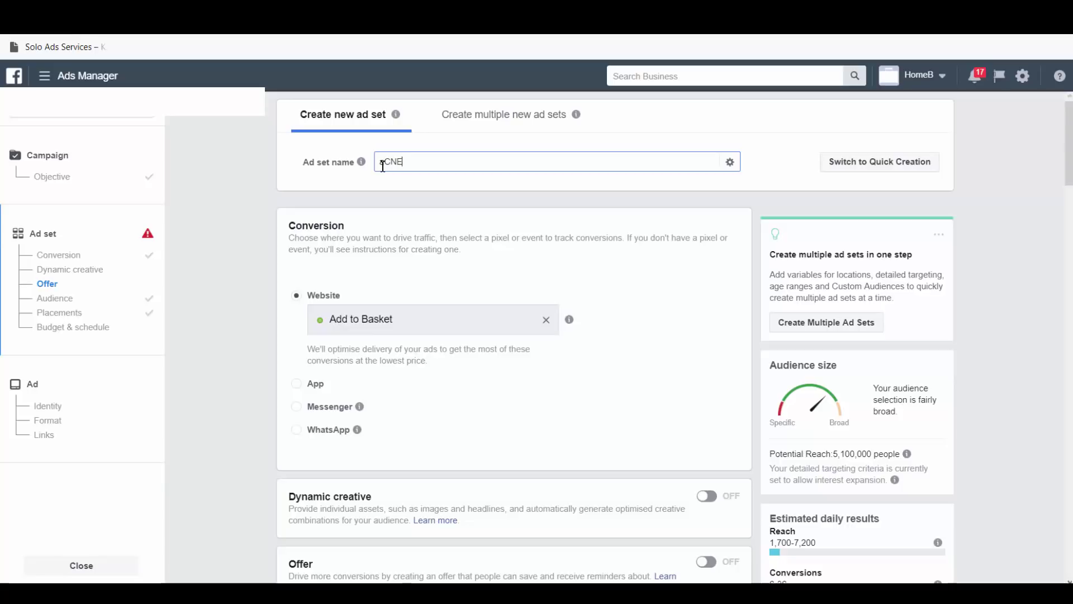
pyautogui.press('BackSpace')
pyautogui.press('BackSpace')
pyautogui.press('BackSpace')
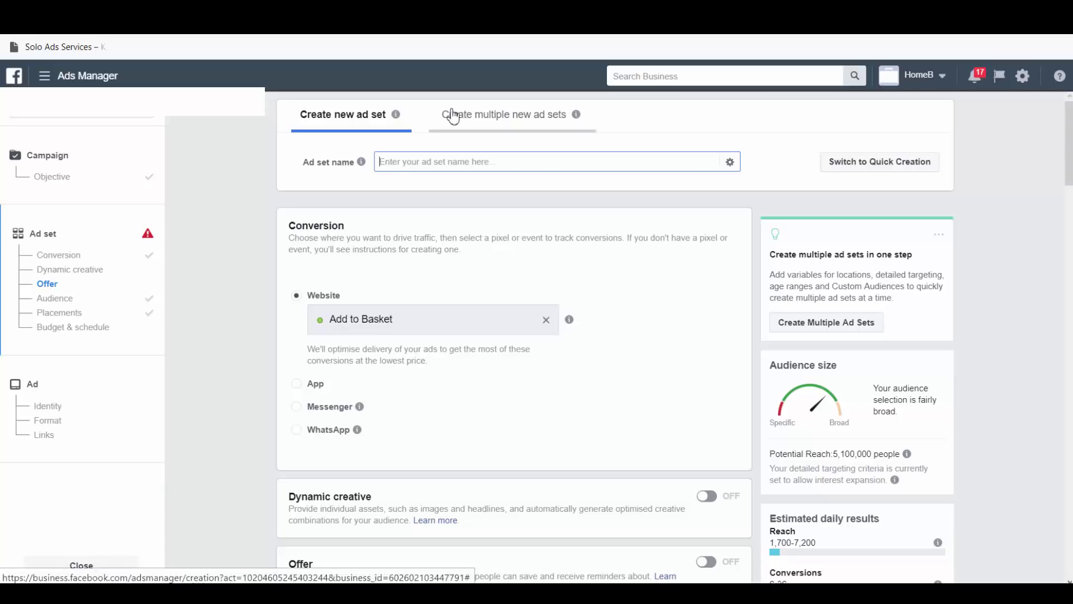
pyautogui.write('a')
pyautogui.press('BackSpace')
pyautogui.write('Acne')
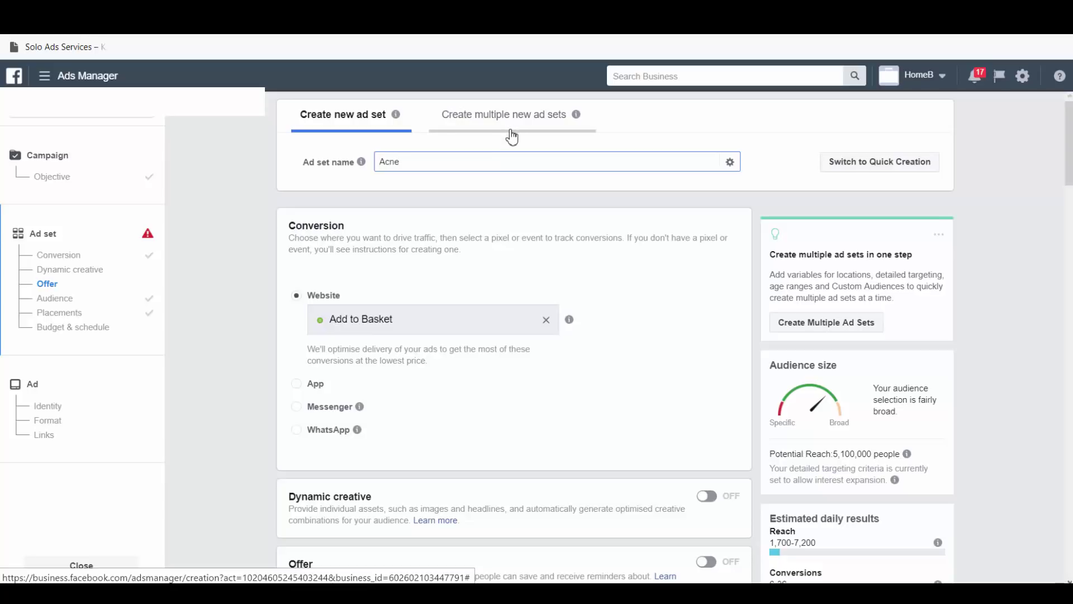
pyautogui.hotkey('ctrl', 'space')
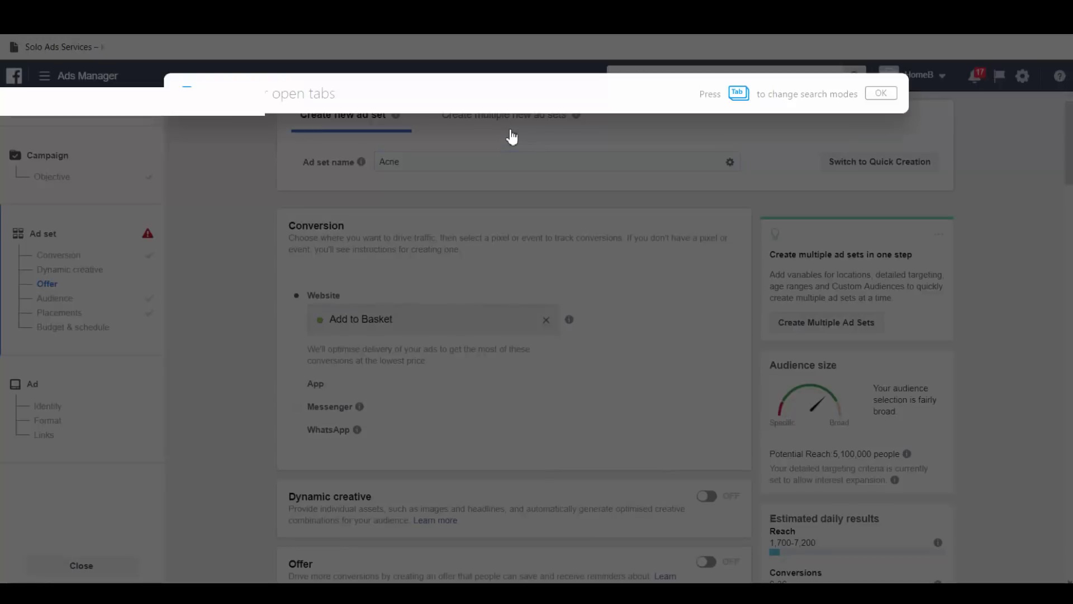
pyautogui.press('Escape')
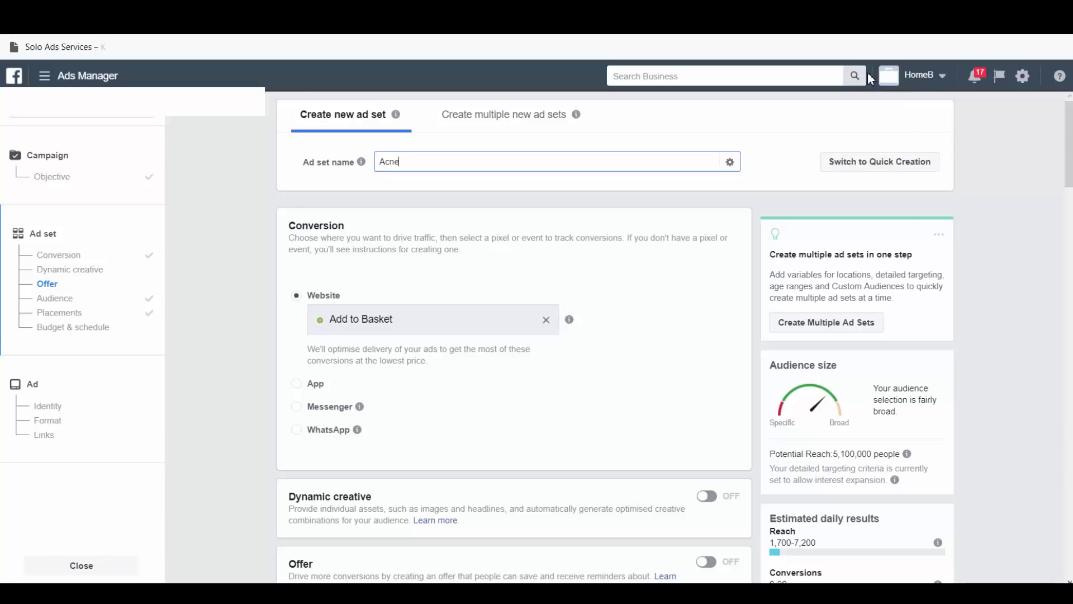
# - Review the 25–65+ Nigerian women audience and ₦2,000 daily budget, then continue to the Ad step
pyautogui.scroll(-10, 593, 269)
pyautogui.scroll(-15, 592, 289)
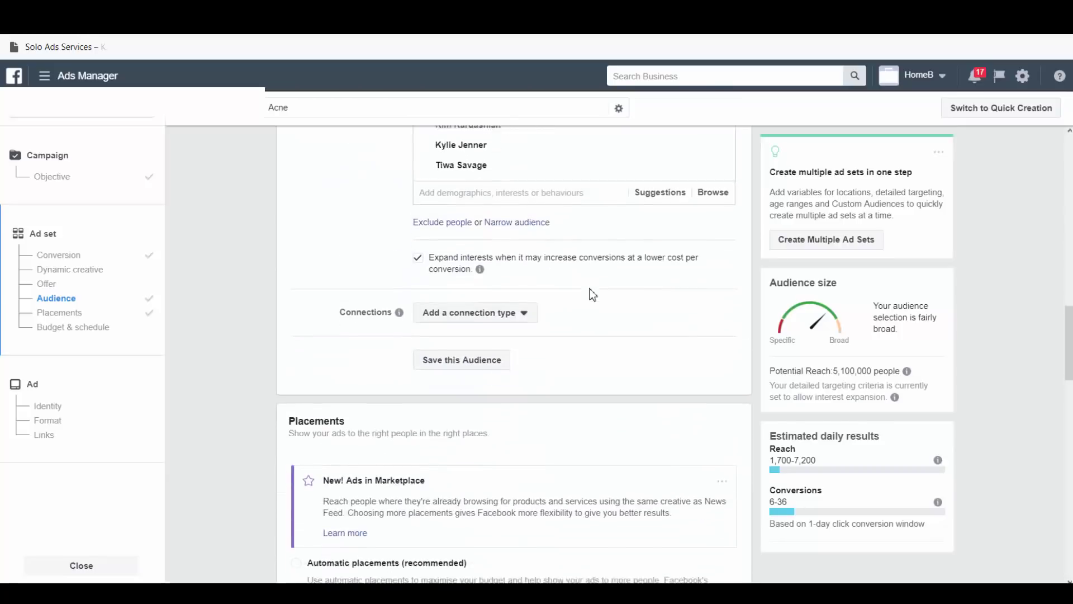
pyautogui.scroll(-7, 566, 422)
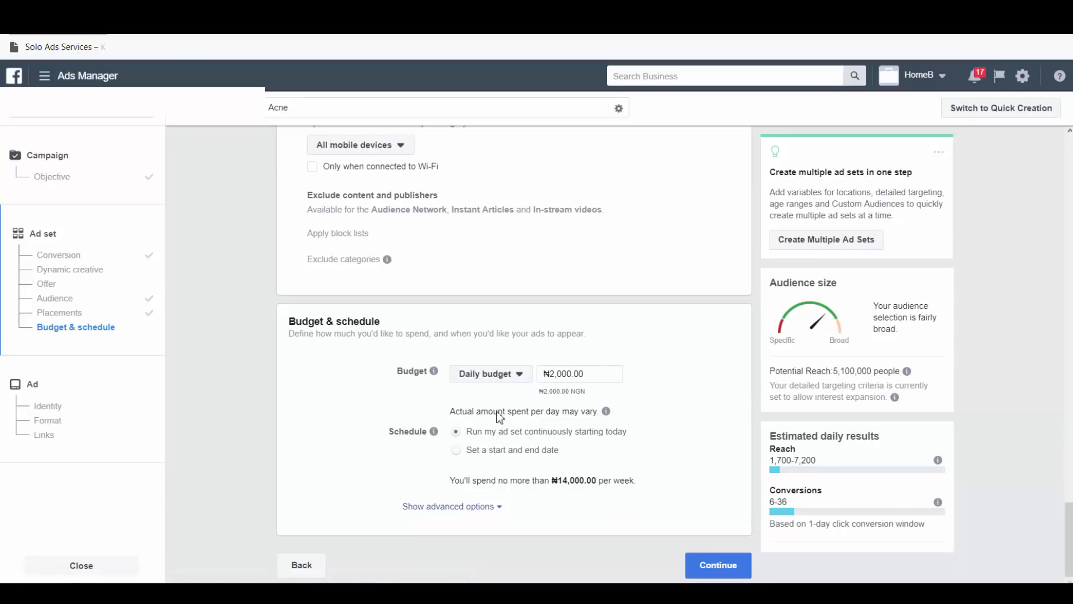
pyautogui.scroll(5, 368, 479)
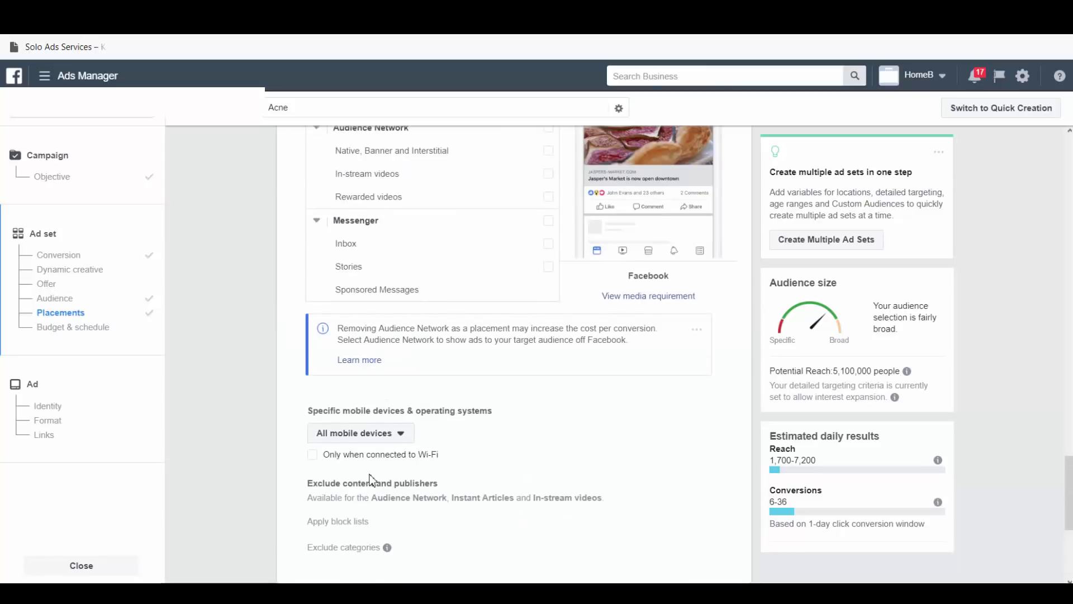
pyautogui.scroll(14, 371, 478)
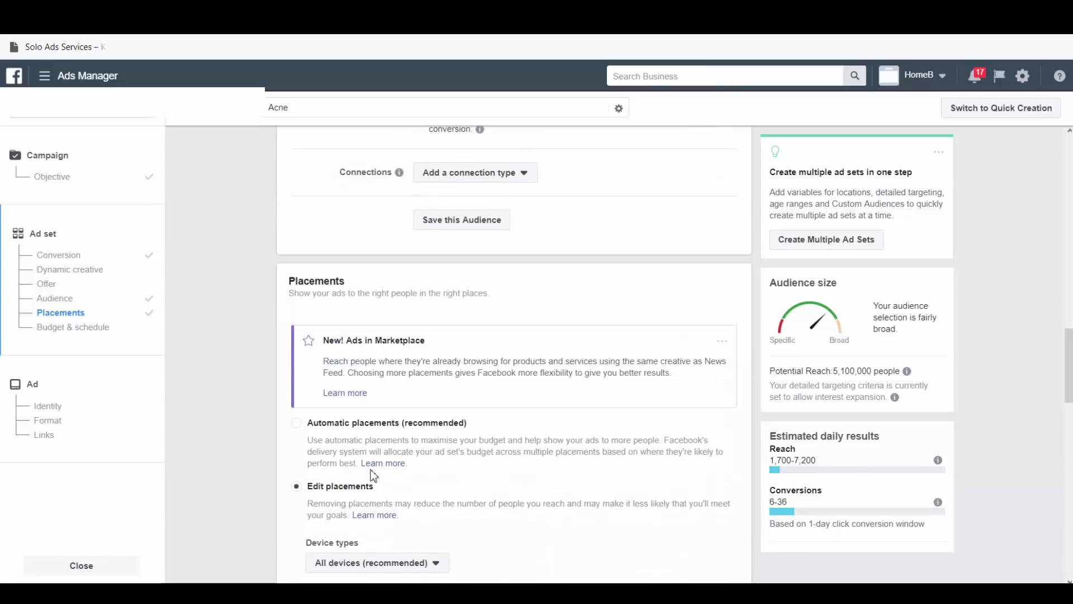
pyautogui.scroll(-1, 373, 475)
pyautogui.scroll(-1, 373, 473)
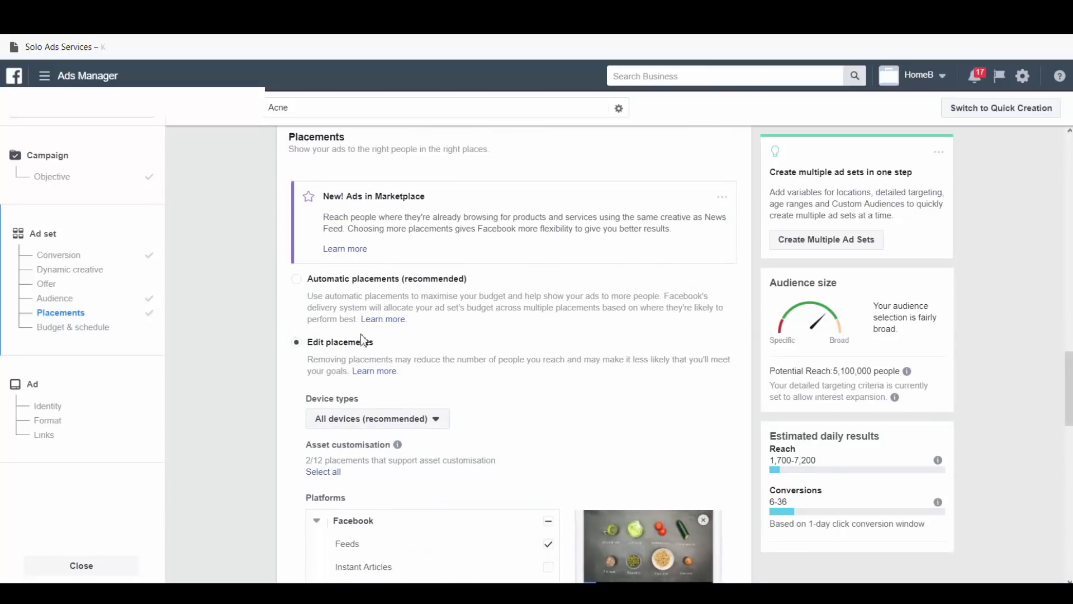
pyautogui.scroll(2, 371, 333)
pyautogui.scroll(7, 371, 333)
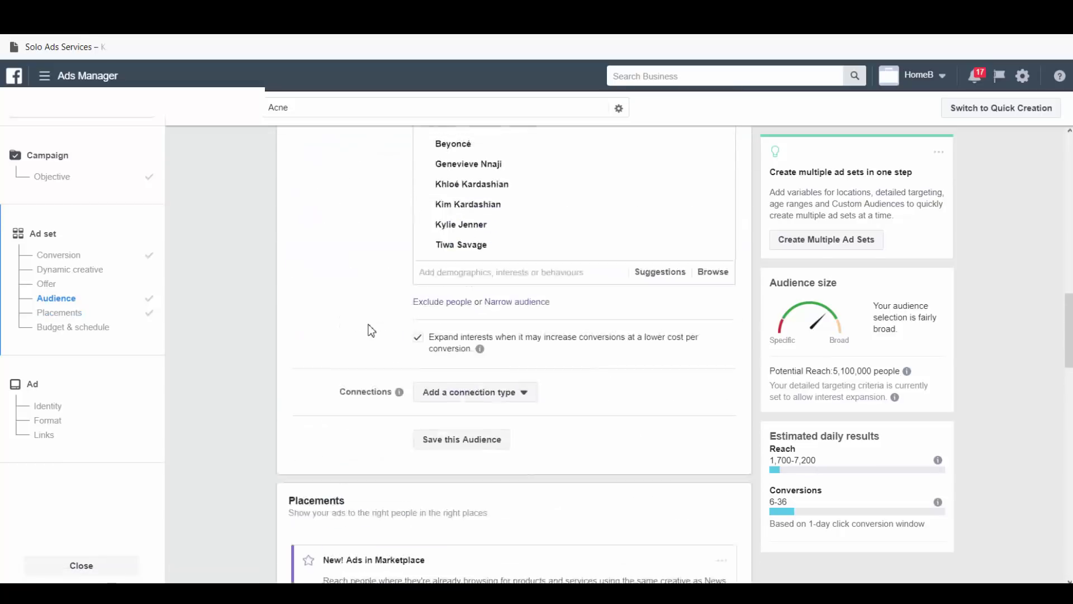
pyautogui.scroll(4, 368, 288)
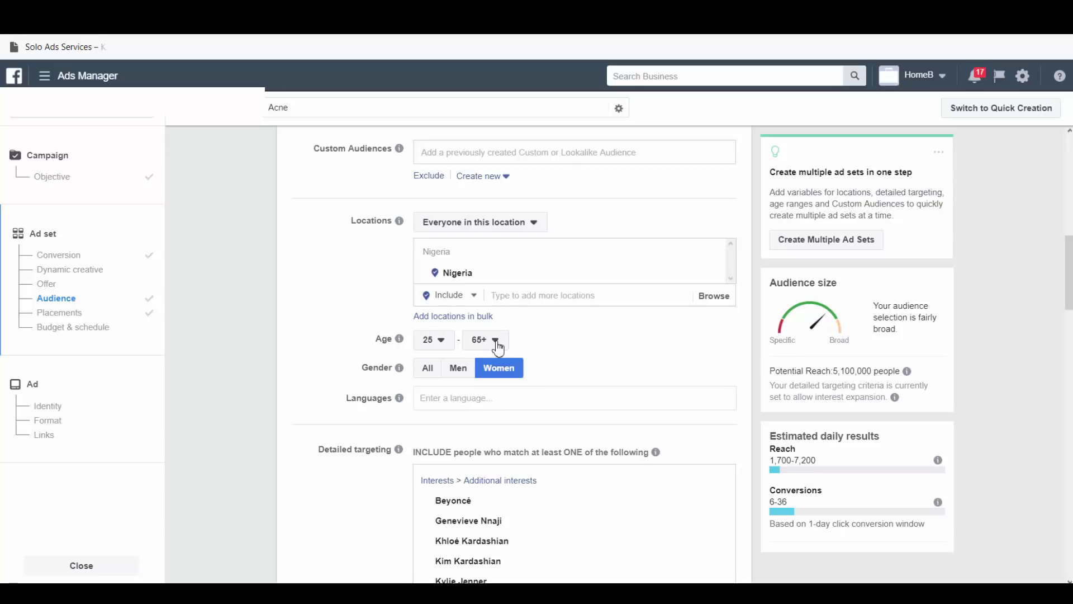
pyautogui.scroll(3, 498, 346)
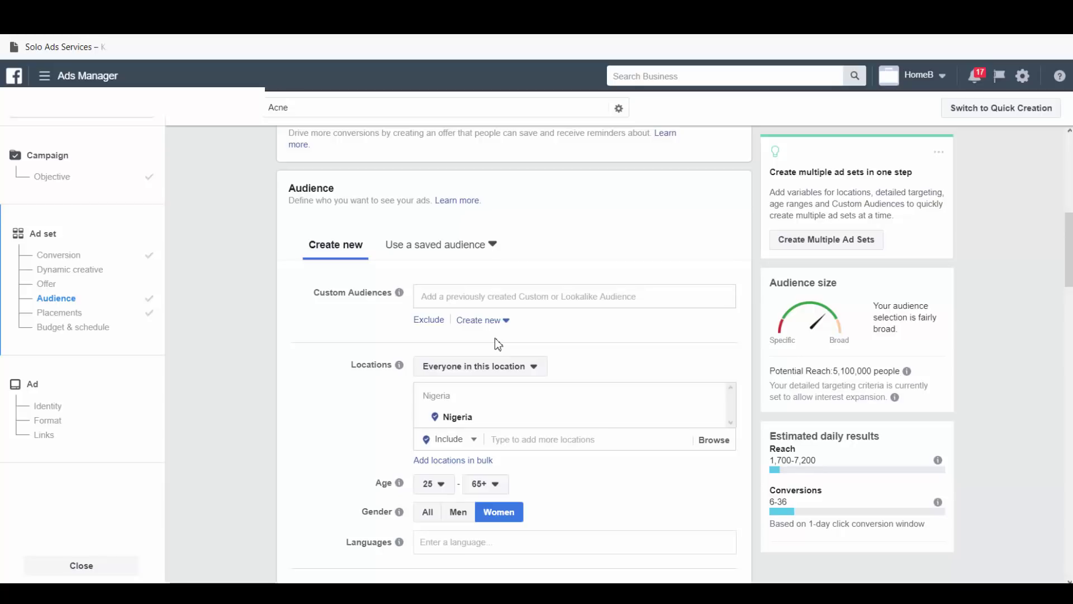
pyautogui.scroll(-10, 481, 343)
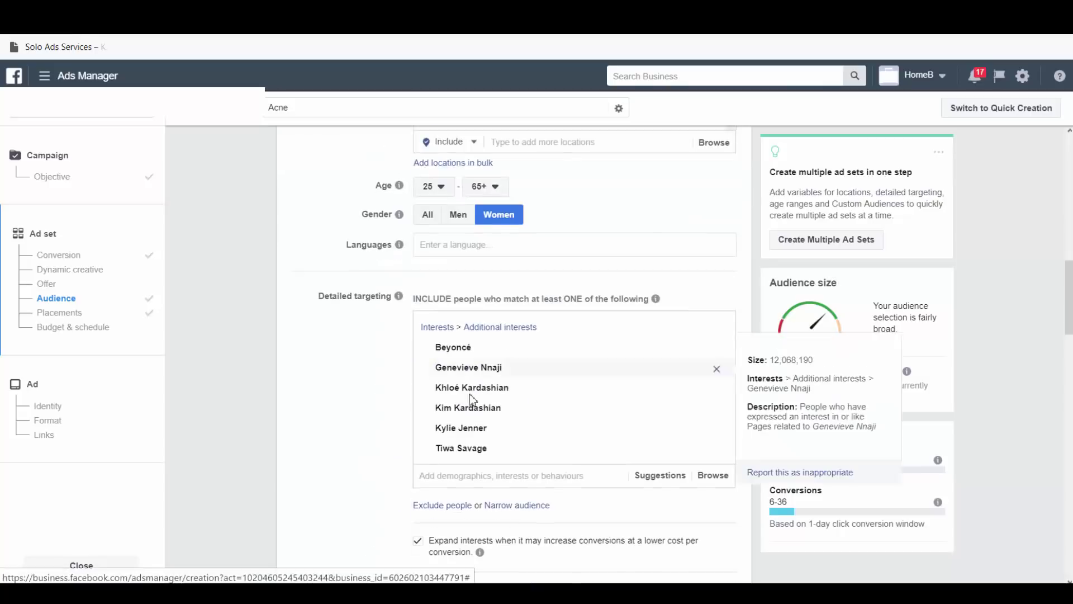
pyautogui.scroll(-3, 474, 399)
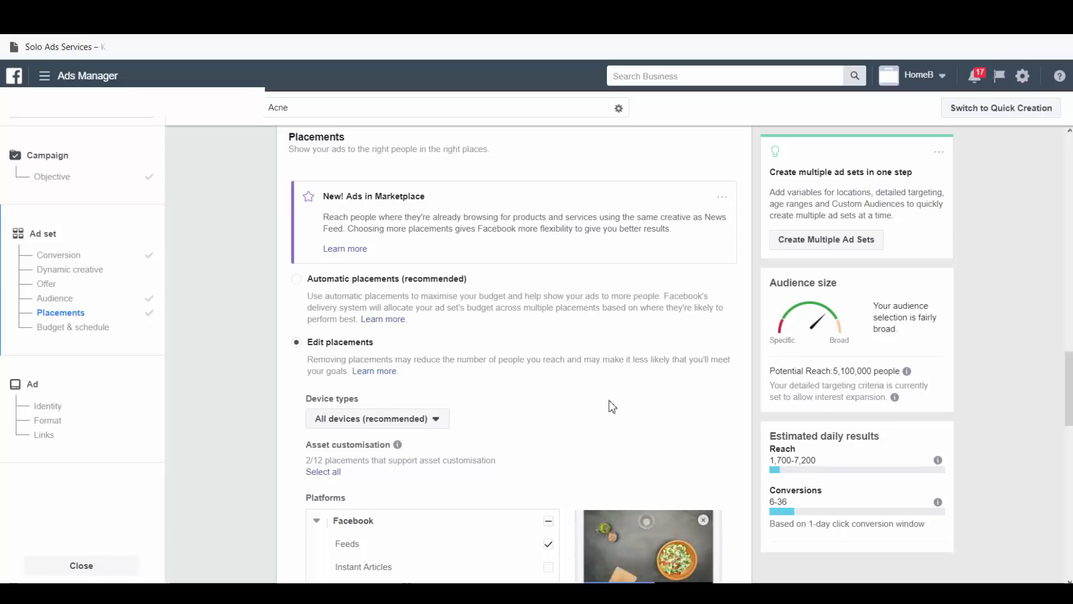
pyautogui.scroll(5, 823, 402)
pyautogui.scroll(6, 642, 361)
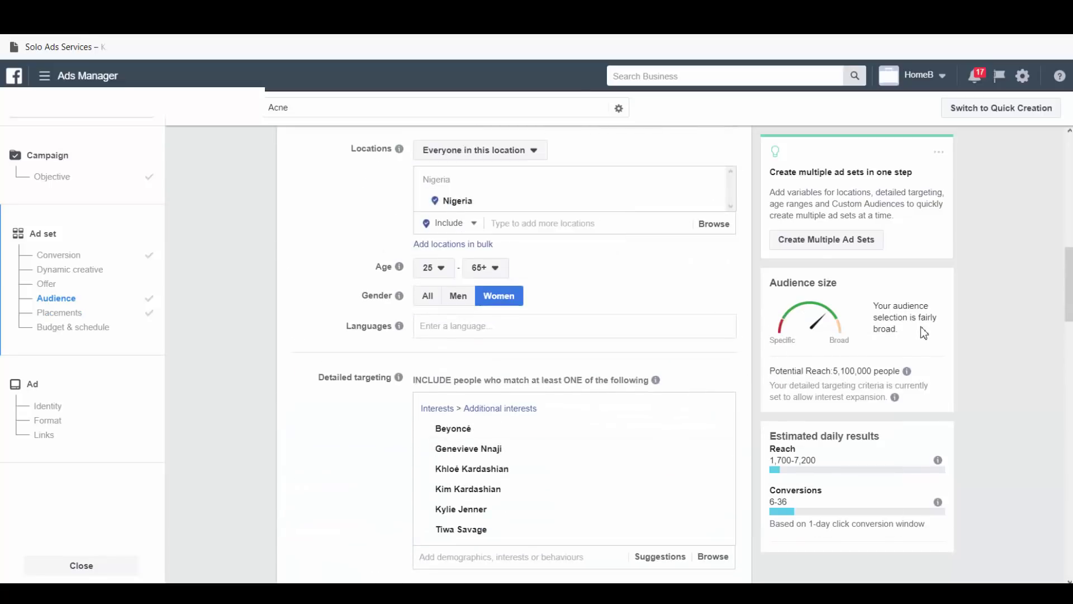
pyautogui.scroll(-1, 547, 370)
pyautogui.scroll(-20, 545, 369)
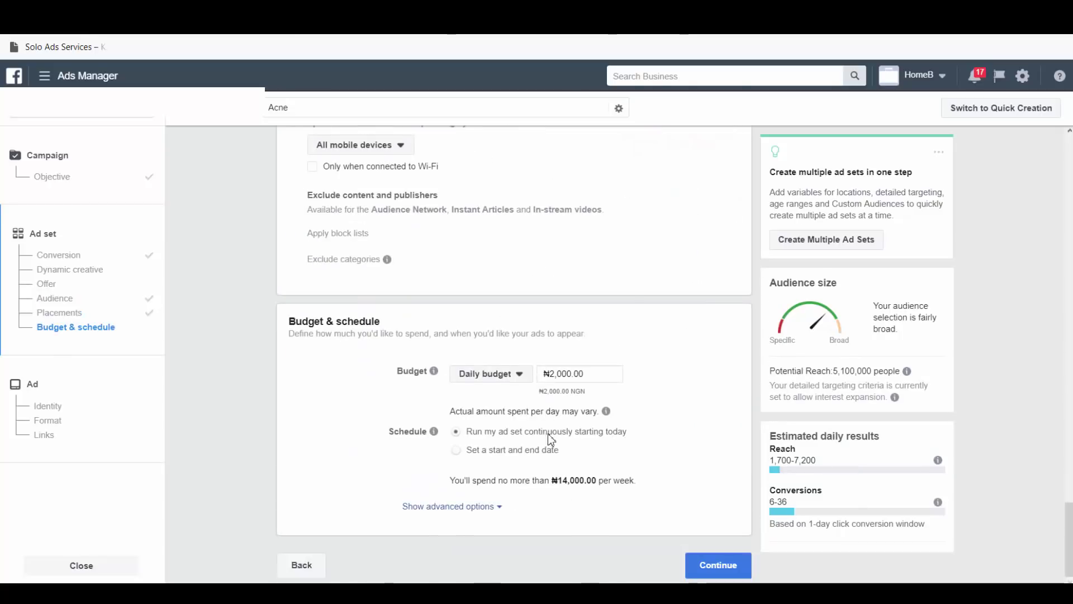
pyautogui.click(718, 565)
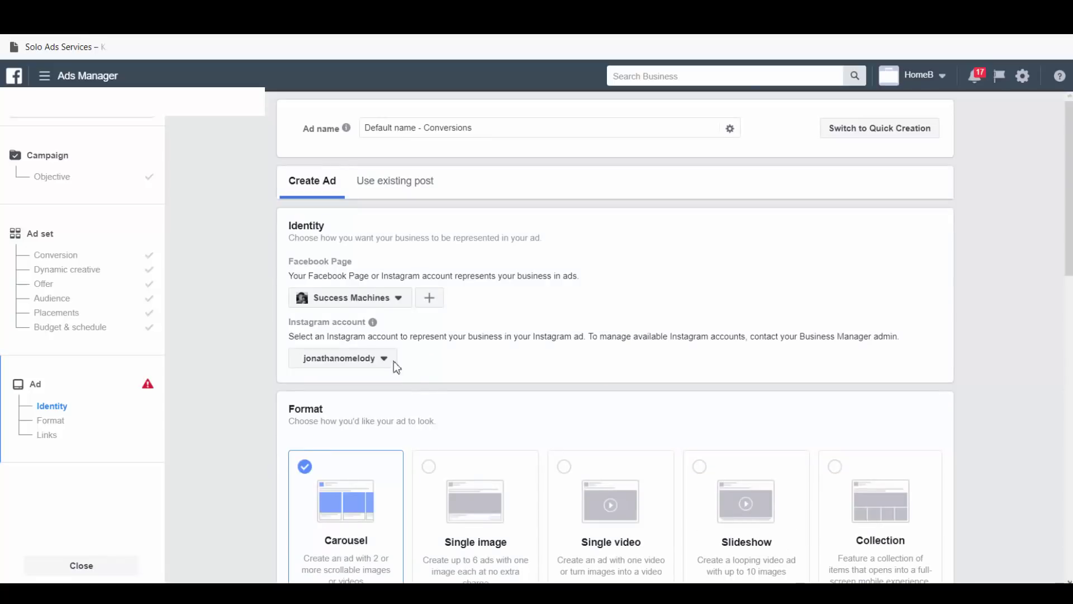
# - Make Smartshop the ad's Facebook Page and use the selected Page as the Instagram account
pyautogui.click(371, 308)
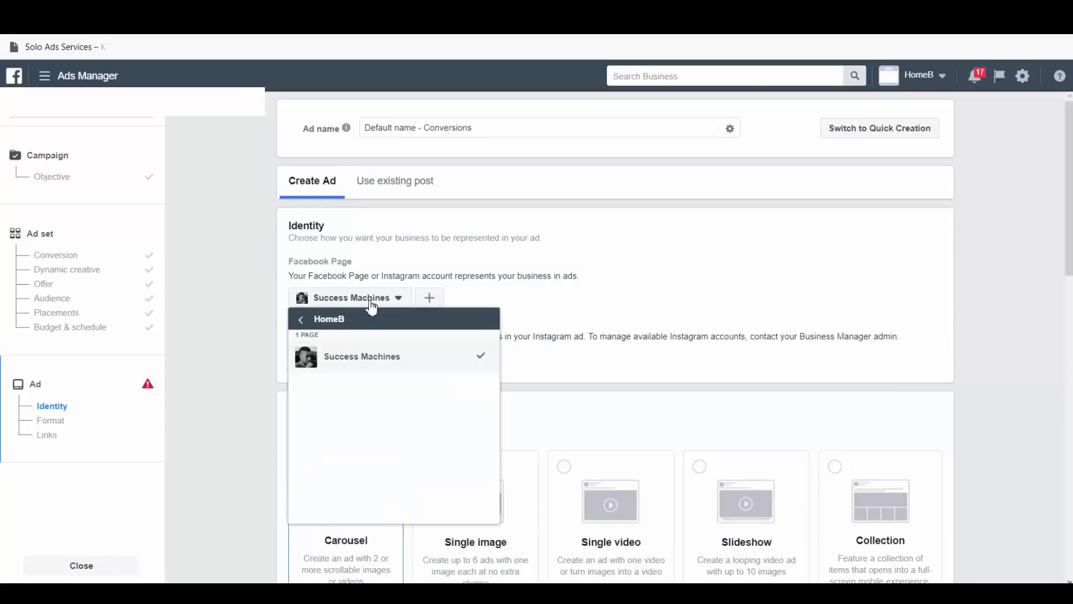
pyautogui.click(302, 326)
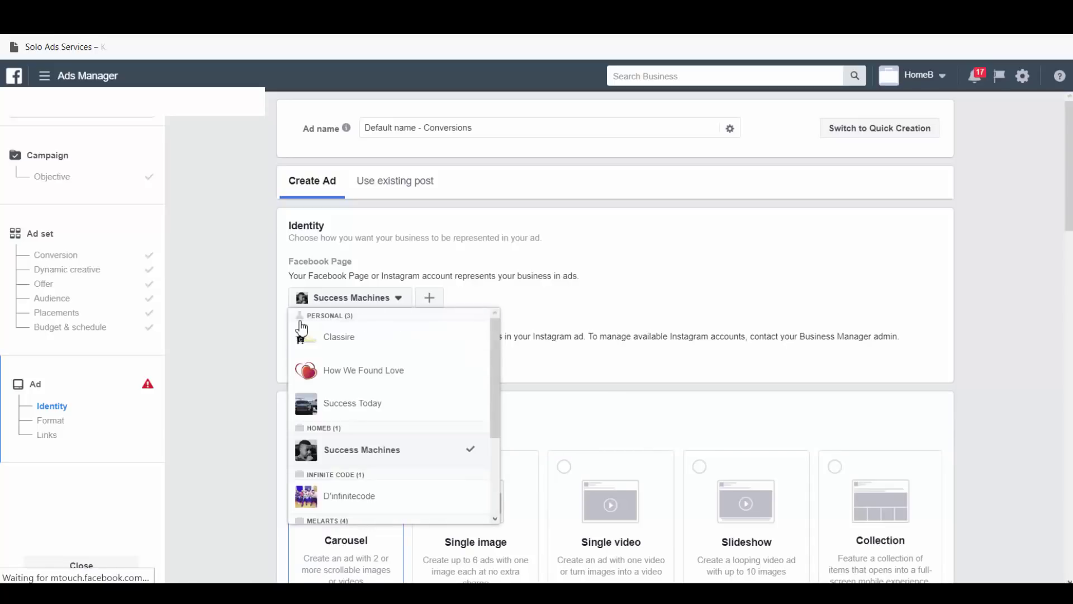
pyautogui.scroll(-3, 356, 492)
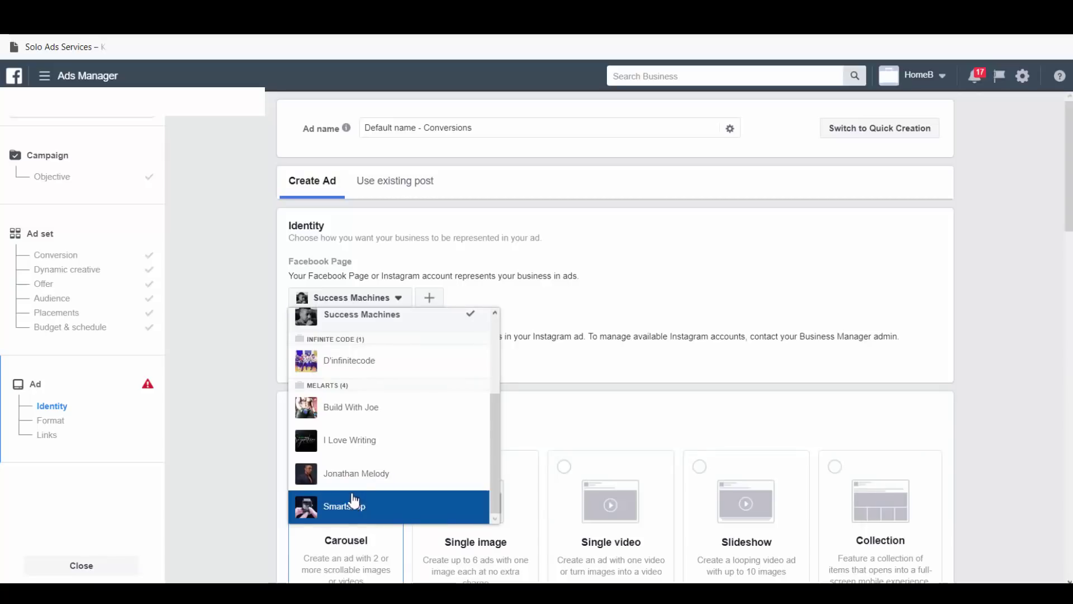
pyautogui.click(350, 495)
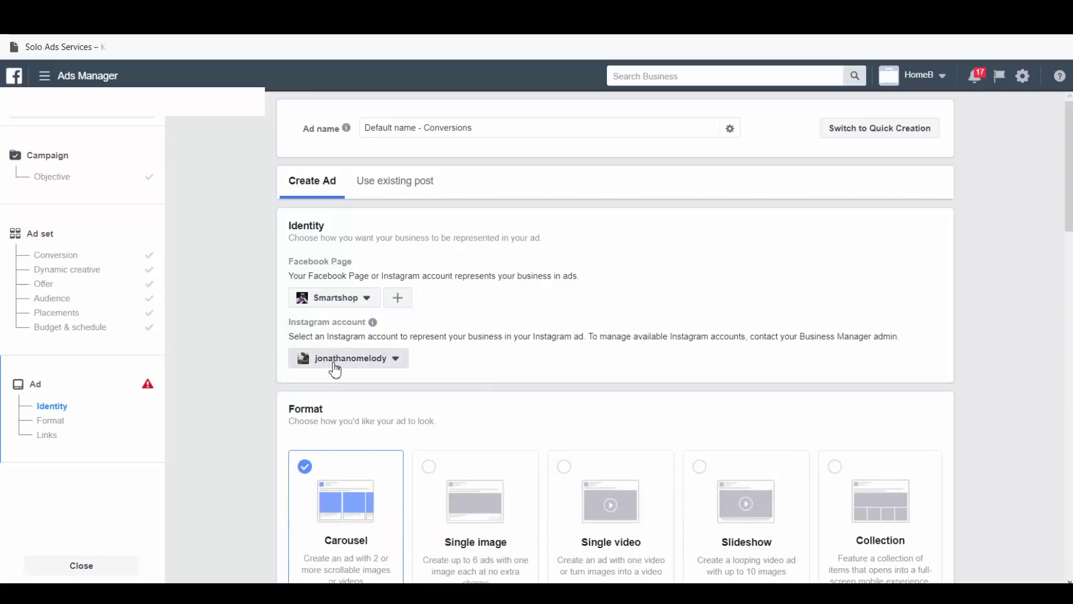
pyautogui.click(335, 363)
pyautogui.click(352, 430)
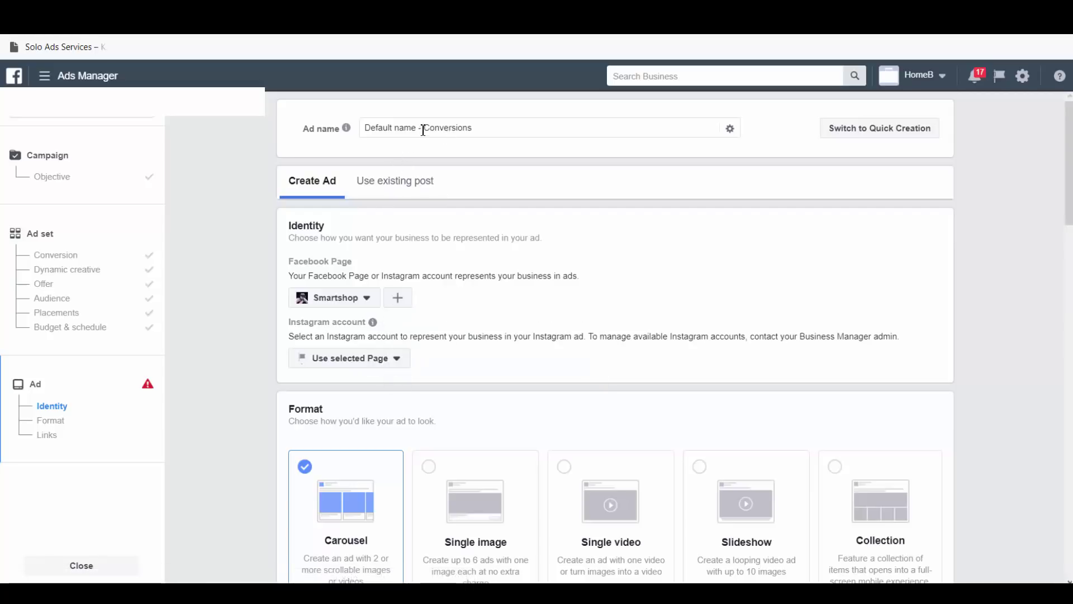
# - Rename the ad to 'Acne- Conversions'
pyautogui.moveTo(423, 130); pyautogui.dragTo(365, 130)
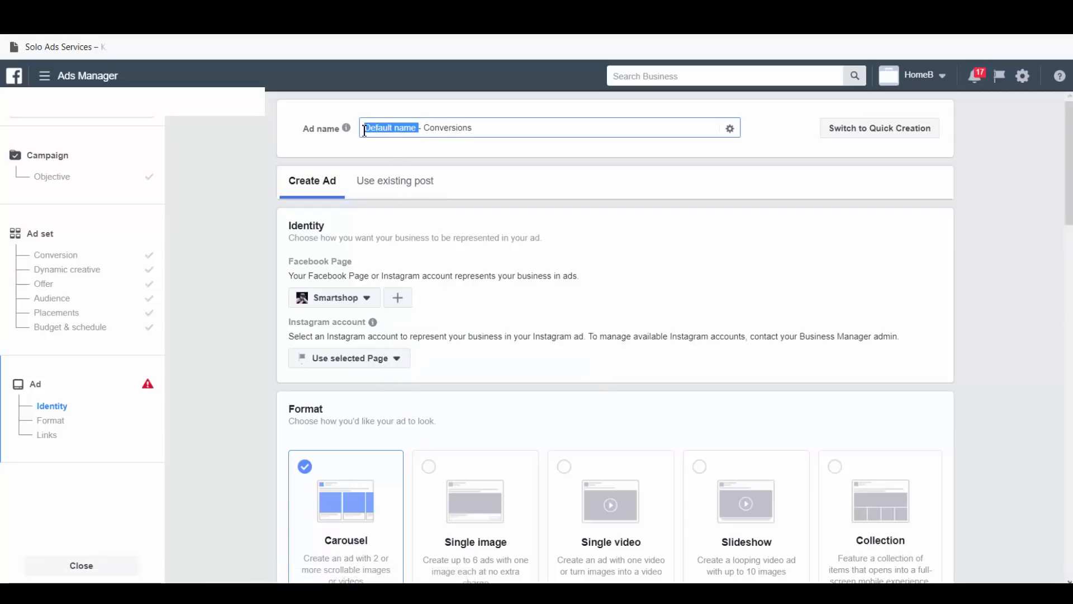
pyautogui.write('Acne')
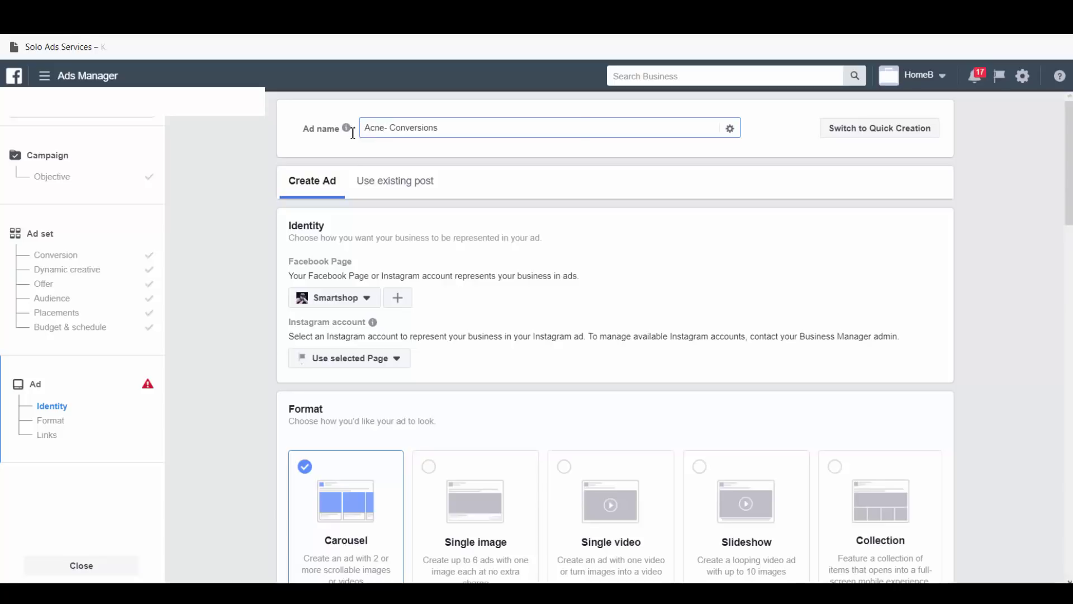
pyautogui.scroll(-8, 582, 414)
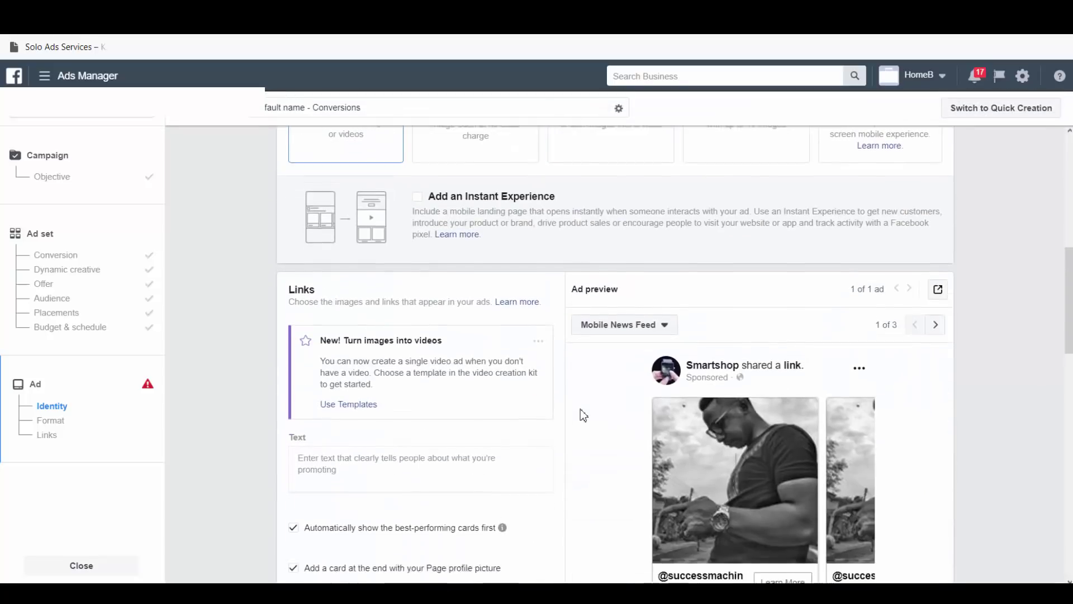
# - Change the ad format from Carousel to Single image, briefly trying Single video
pyautogui.scroll(-4, 581, 415)
pyautogui.scroll(10, 576, 414)
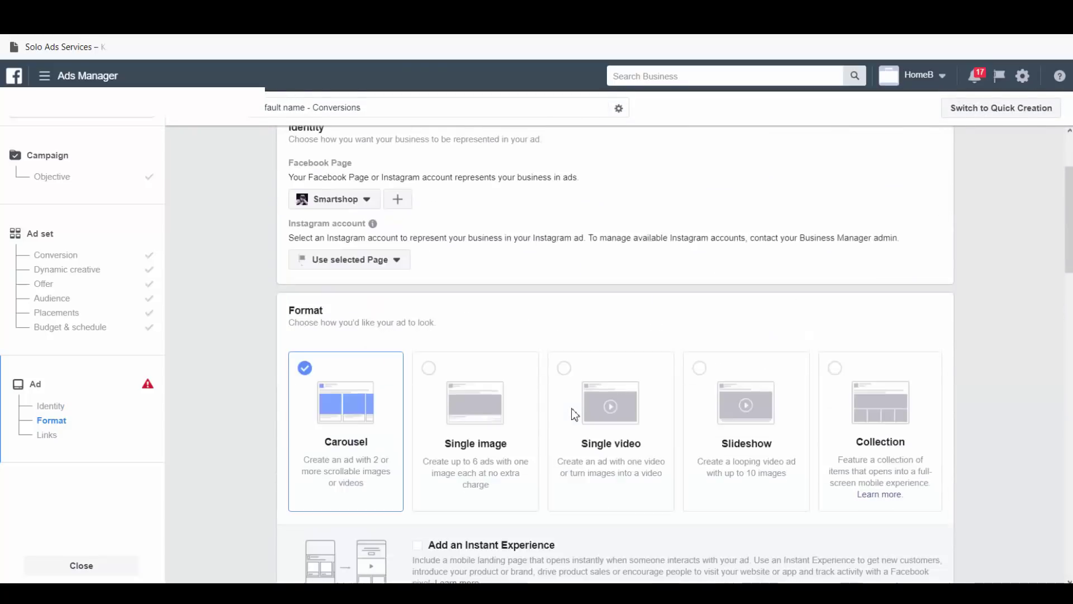
pyautogui.scroll(-2, 573, 414)
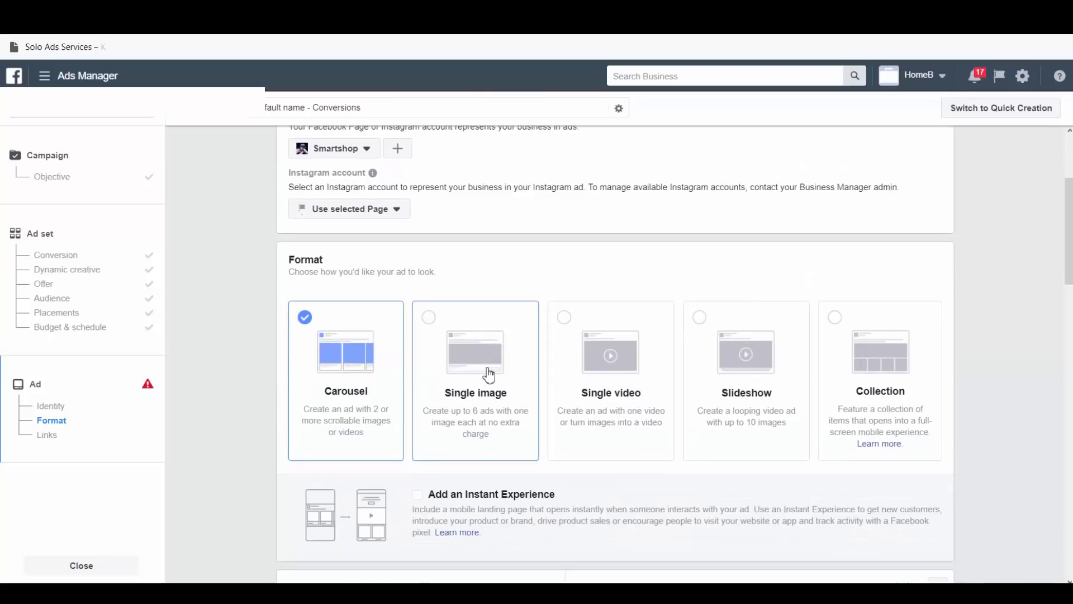
pyautogui.click(489, 376)
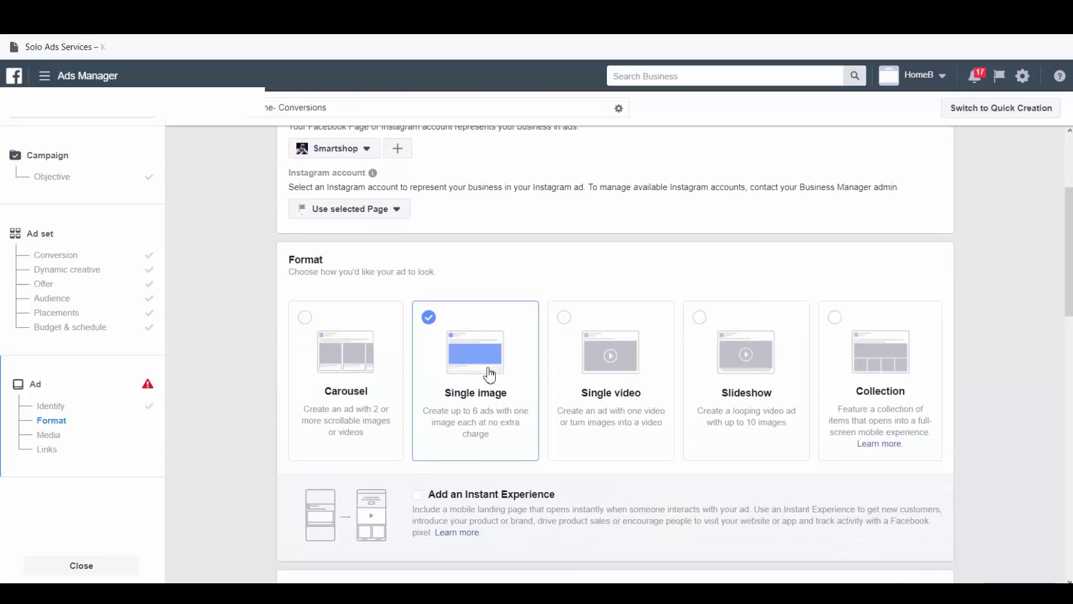
pyautogui.click(626, 375)
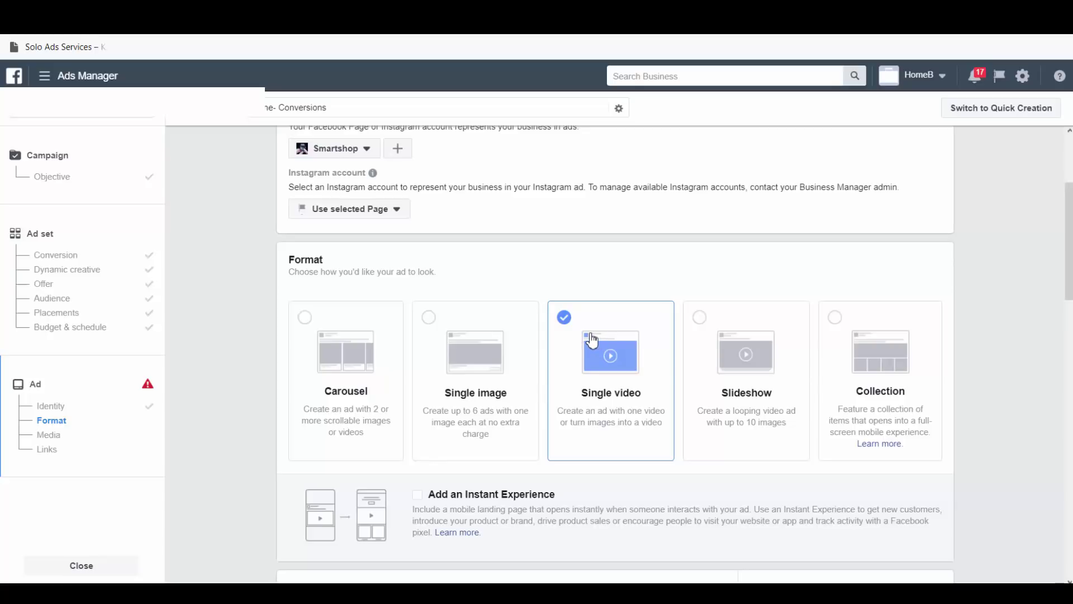
pyautogui.scroll(-5, 544, 421)
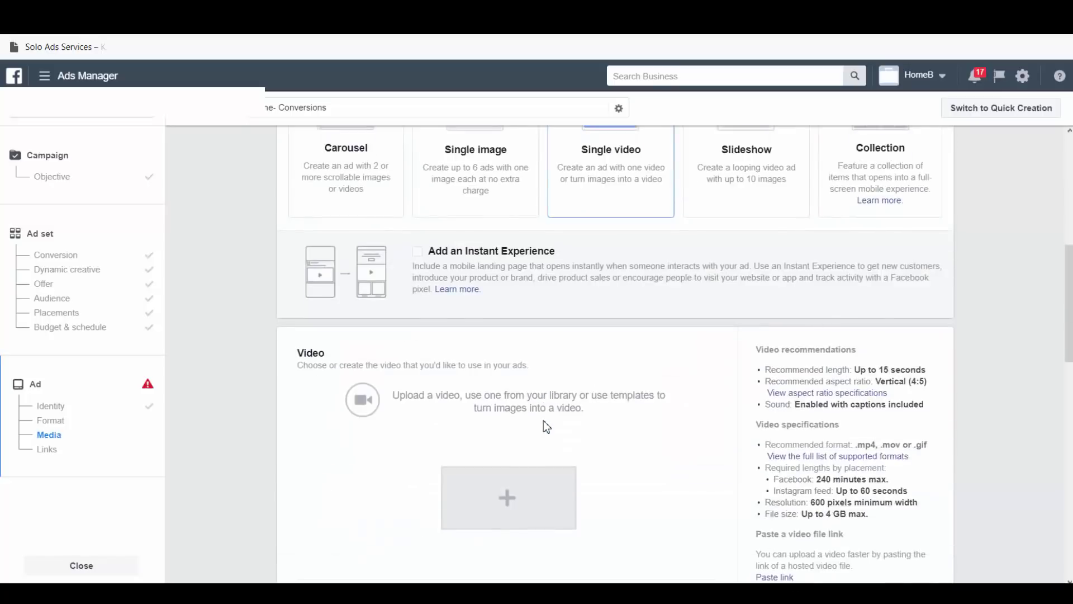
pyautogui.scroll(5, 547, 425)
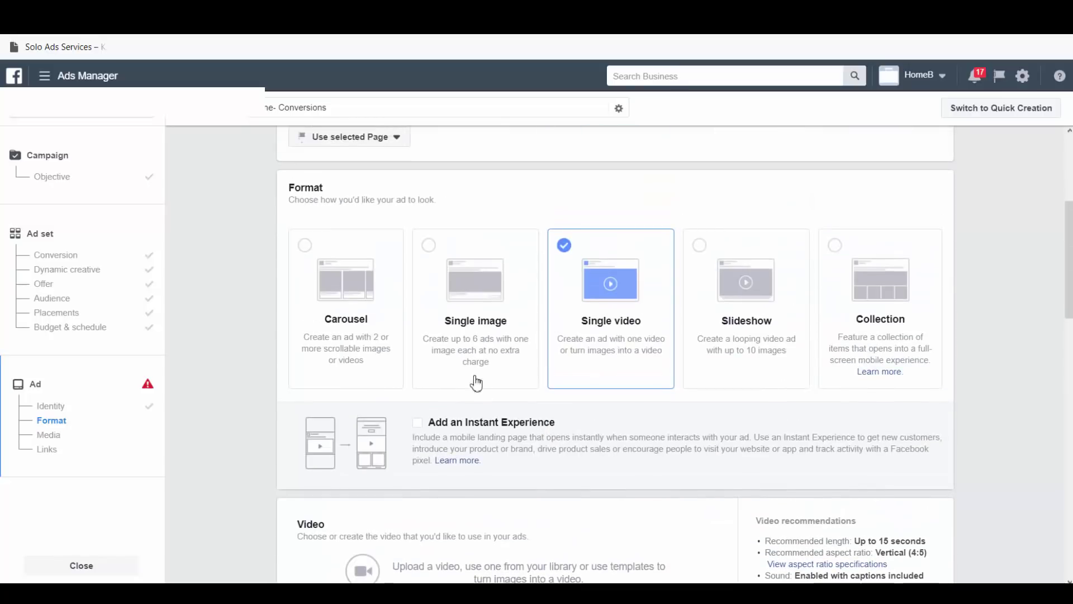
pyautogui.click(477, 318)
pyautogui.scroll(-3, 484, 457)
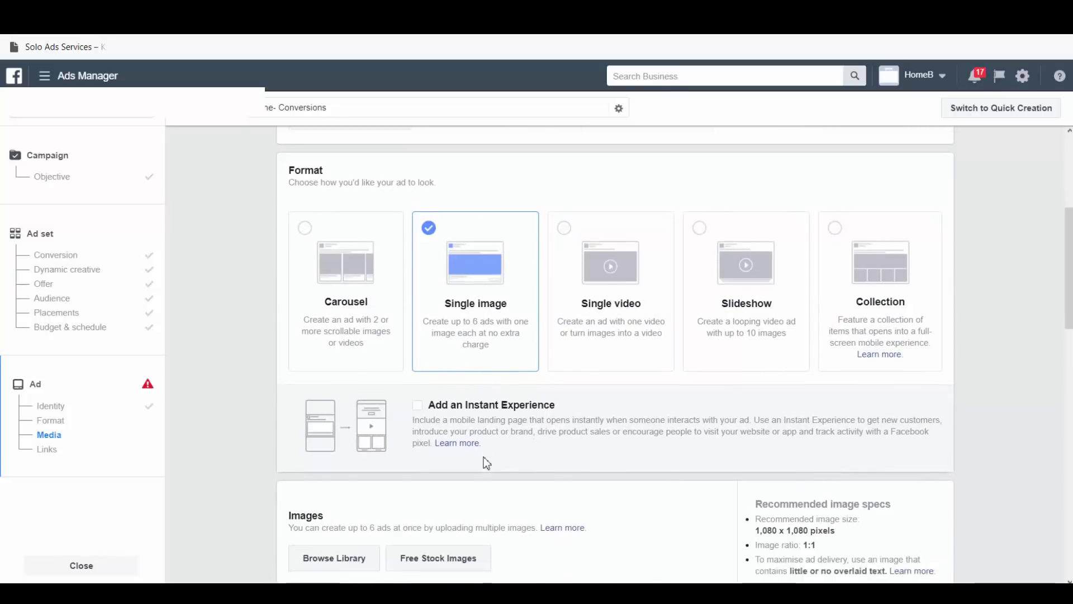
pyautogui.scroll(-2, 447, 447)
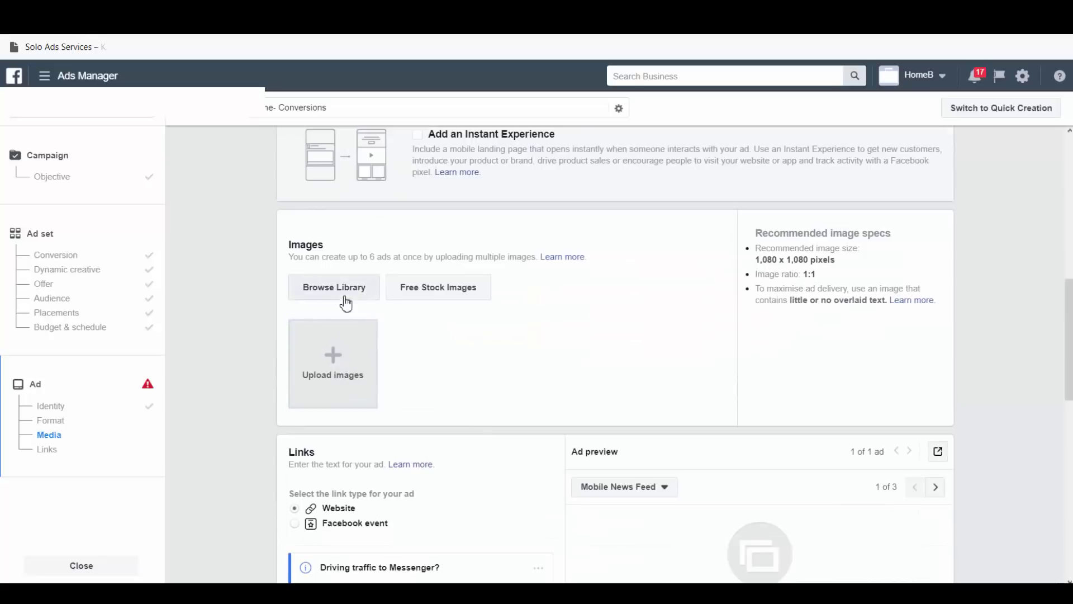
# - Add a free stock photo of a smiling curly-haired woman from a 'beautiful lady' search
pyautogui.click(433, 292)
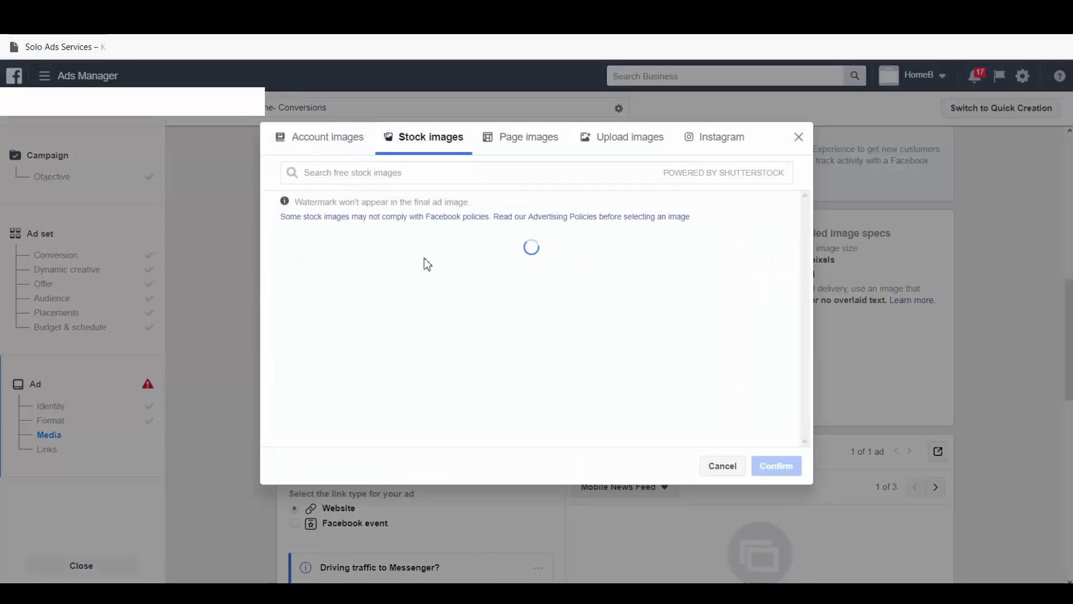
pyautogui.click(411, 176)
pyautogui.write('be')
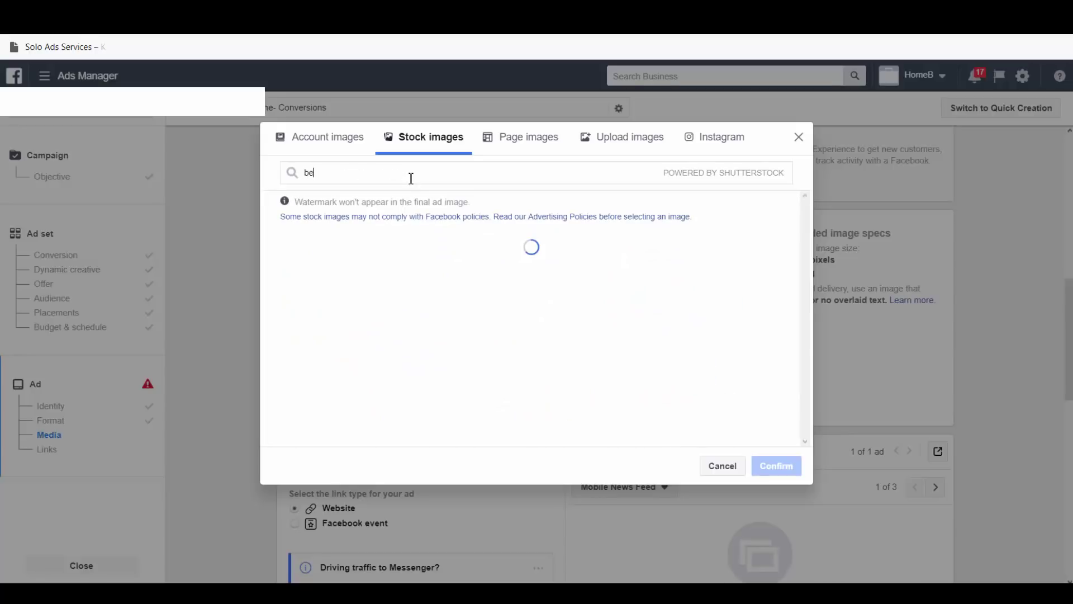
pyautogui.write('autiful lady')
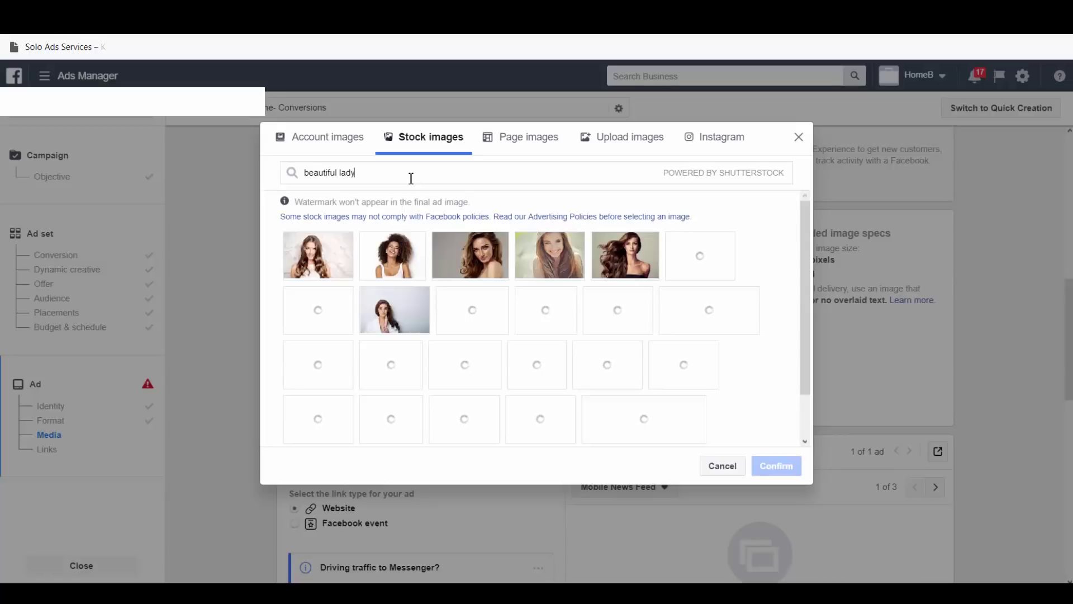
pyautogui.click(389, 266)
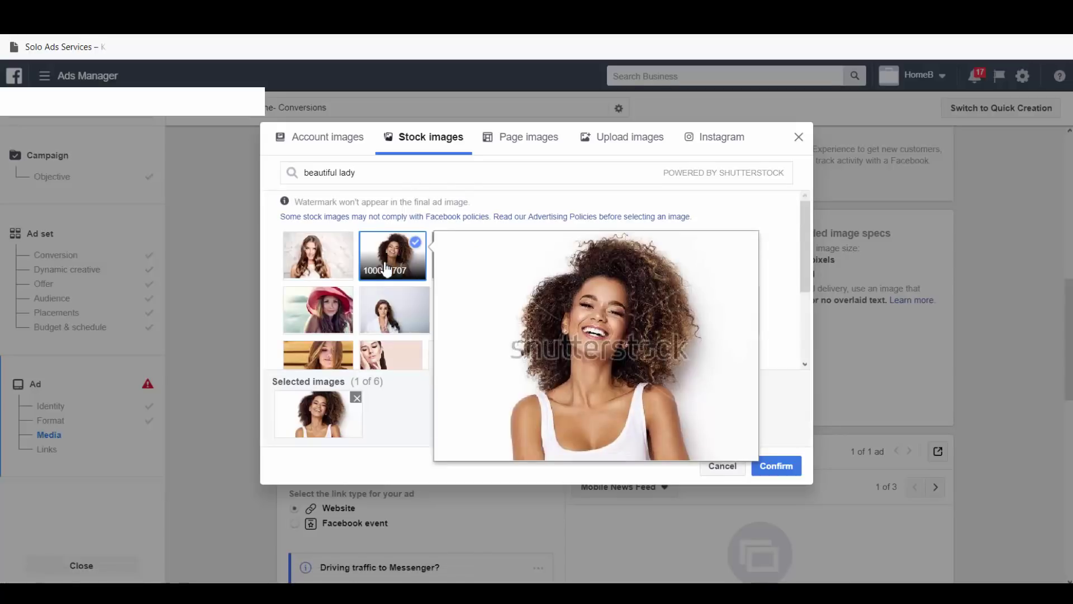
pyautogui.click(762, 464)
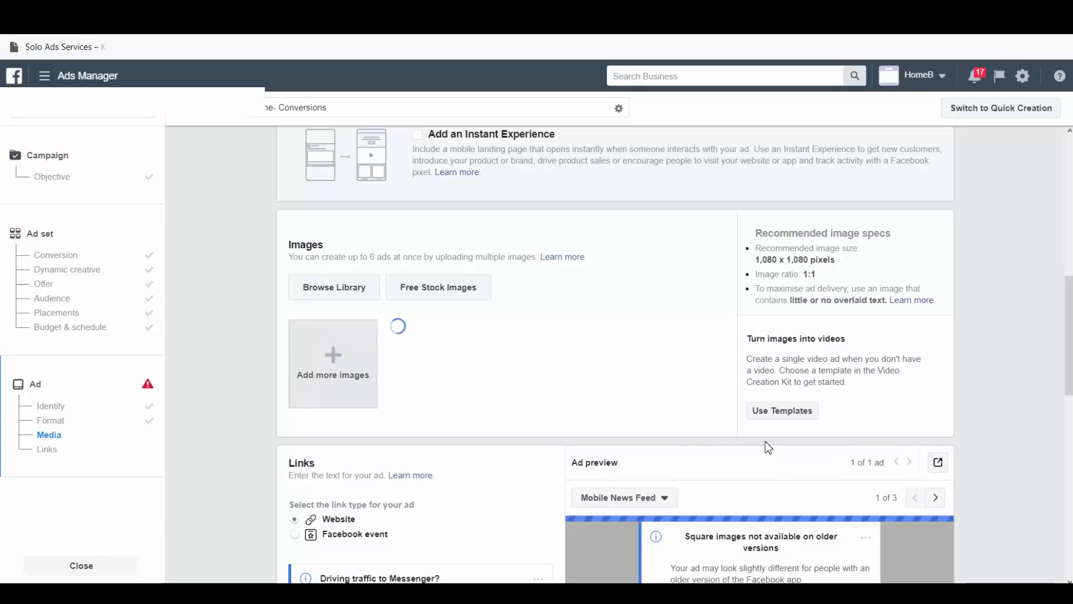
# - Enter 'Get a beautiful skin' as the ad's primary text
pyautogui.scroll(-1, 538, 404)
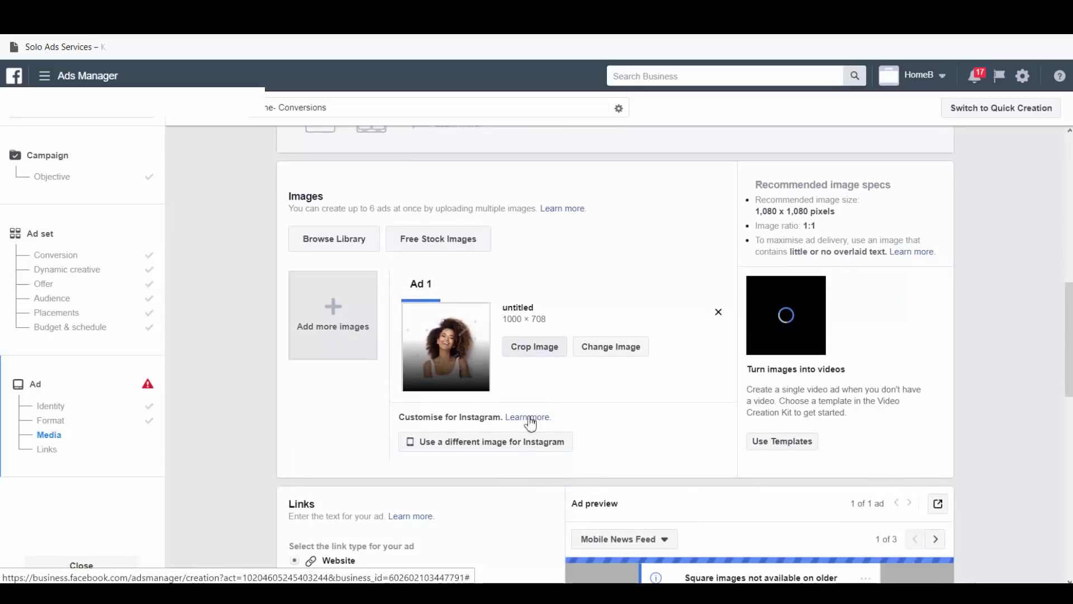
pyautogui.scroll(-3, 440, 496)
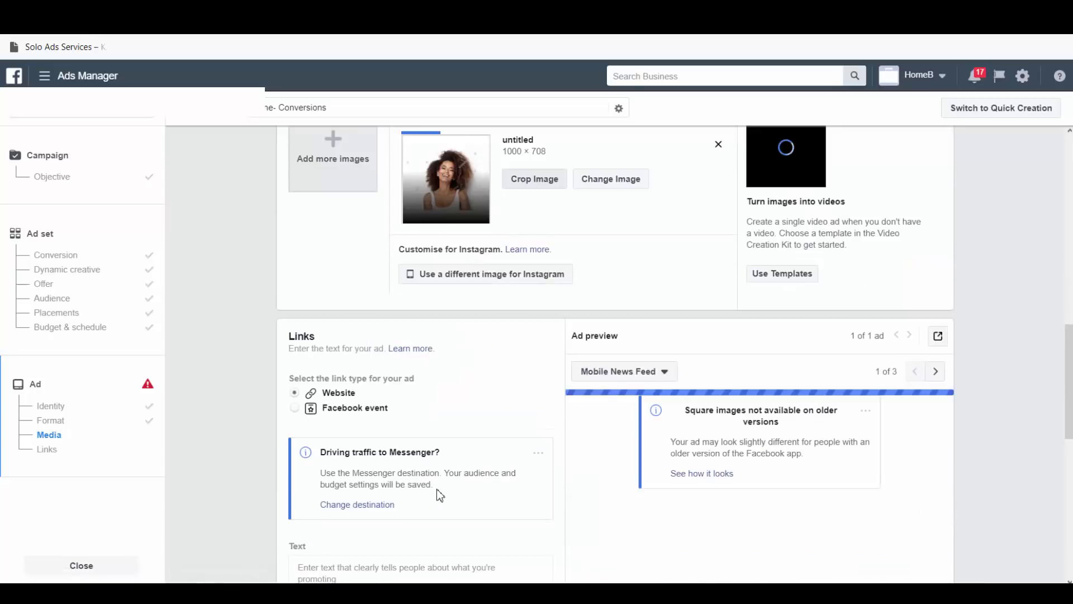
pyautogui.scroll(-3, 440, 497)
pyautogui.scroll(-7, 440, 496)
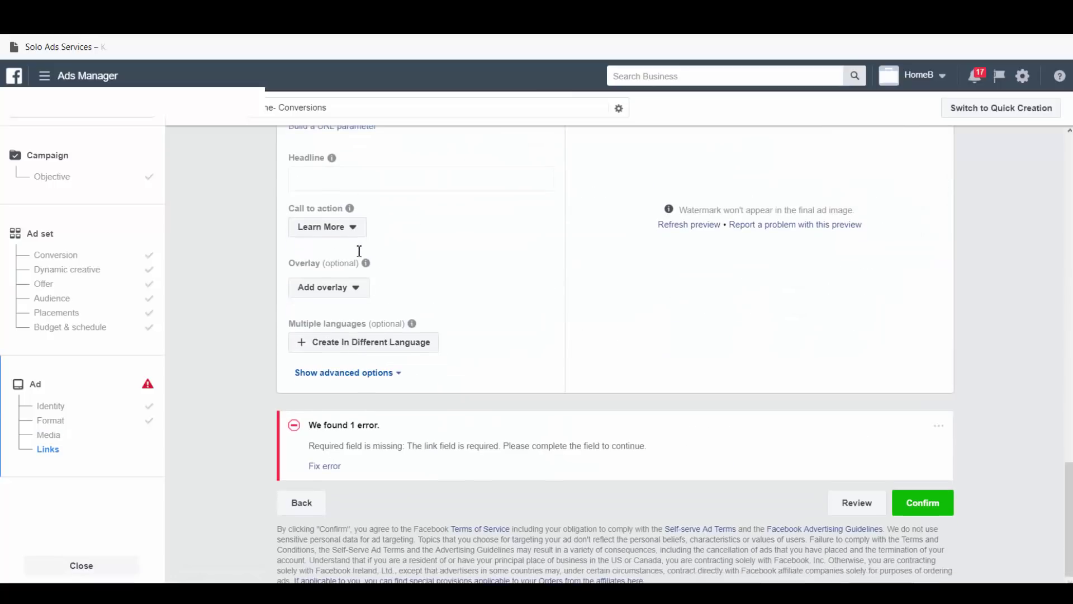
pyautogui.scroll(5, 360, 251)
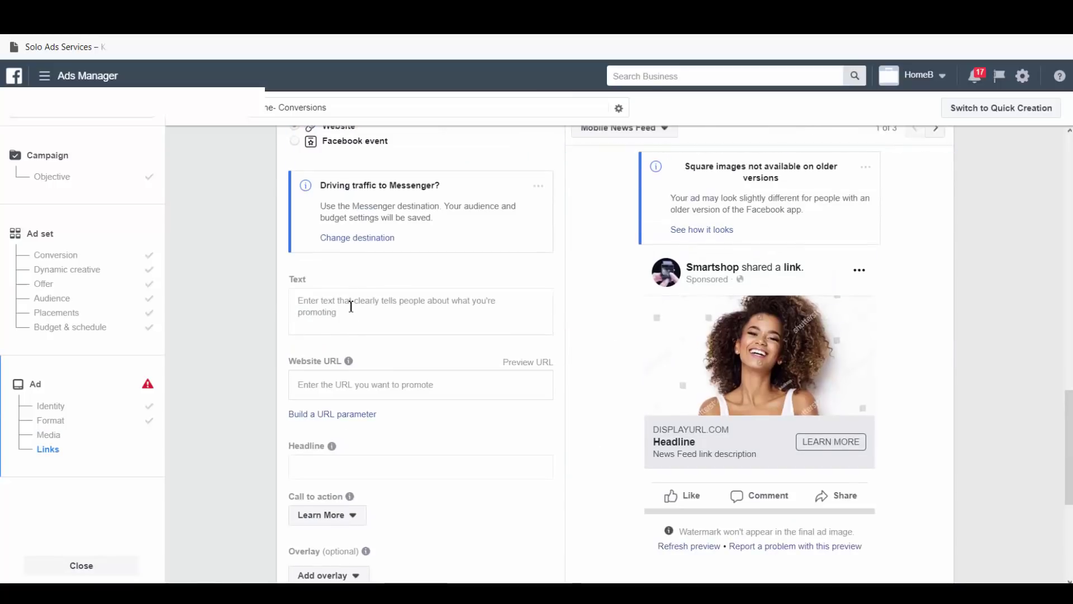
pyautogui.click(350, 309)
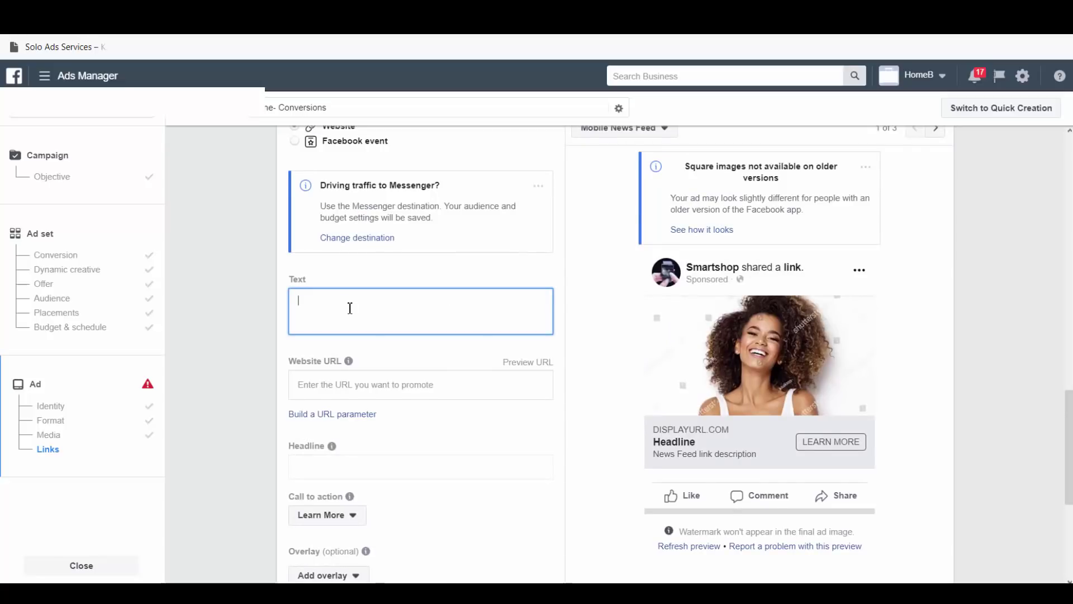
pyautogui.write('ah')
pyautogui.press('BackSpace')
pyautogui.press('BackSpace')
pyautogui.write('Get')
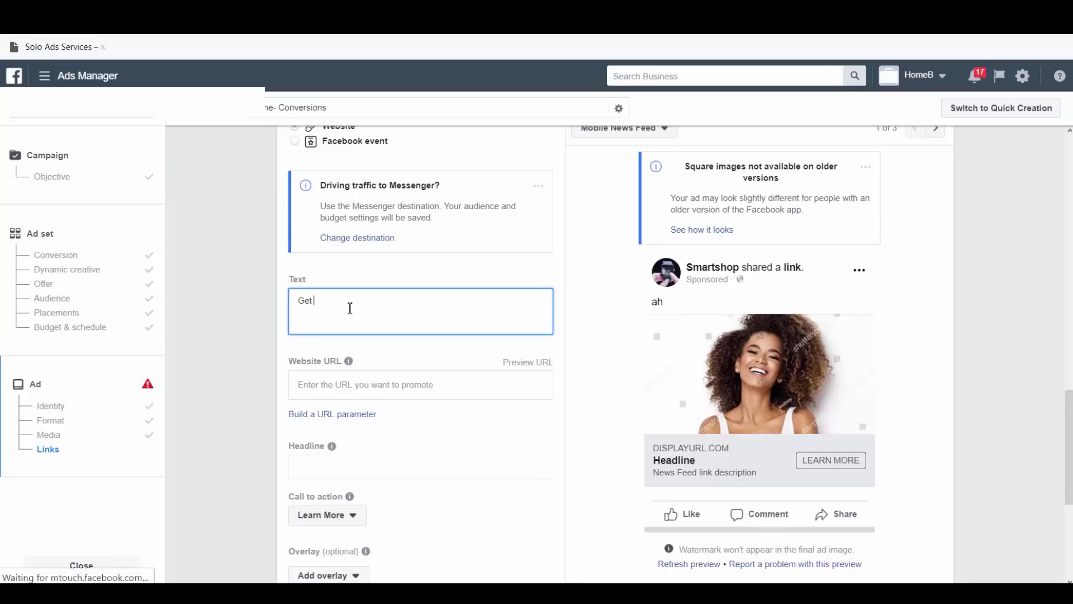
pyautogui.write(' a be')
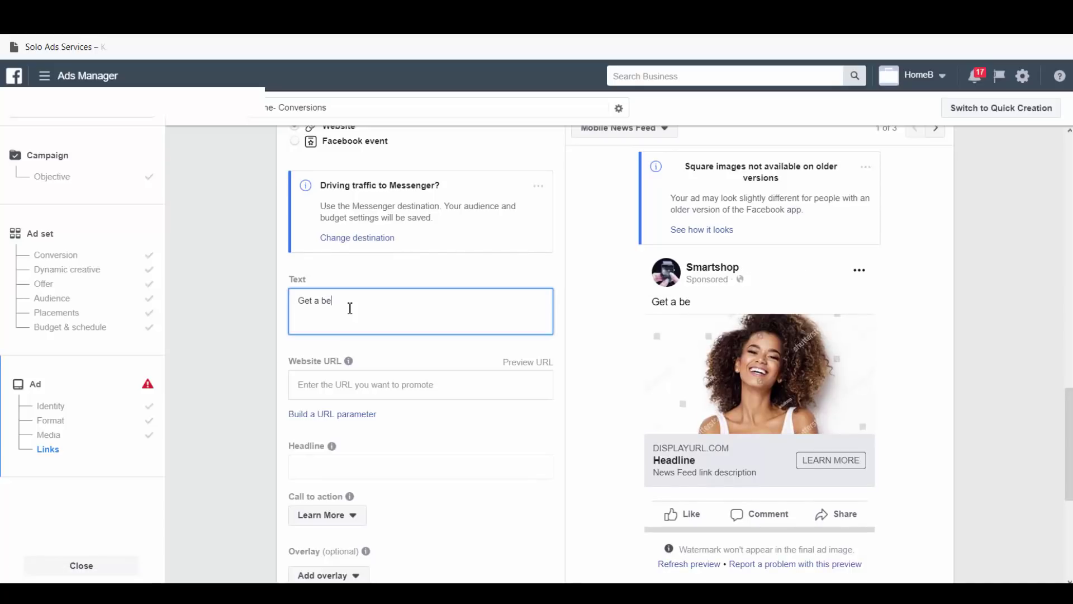
pyautogui.write('autiful skin')
pyautogui.click(431, 385)
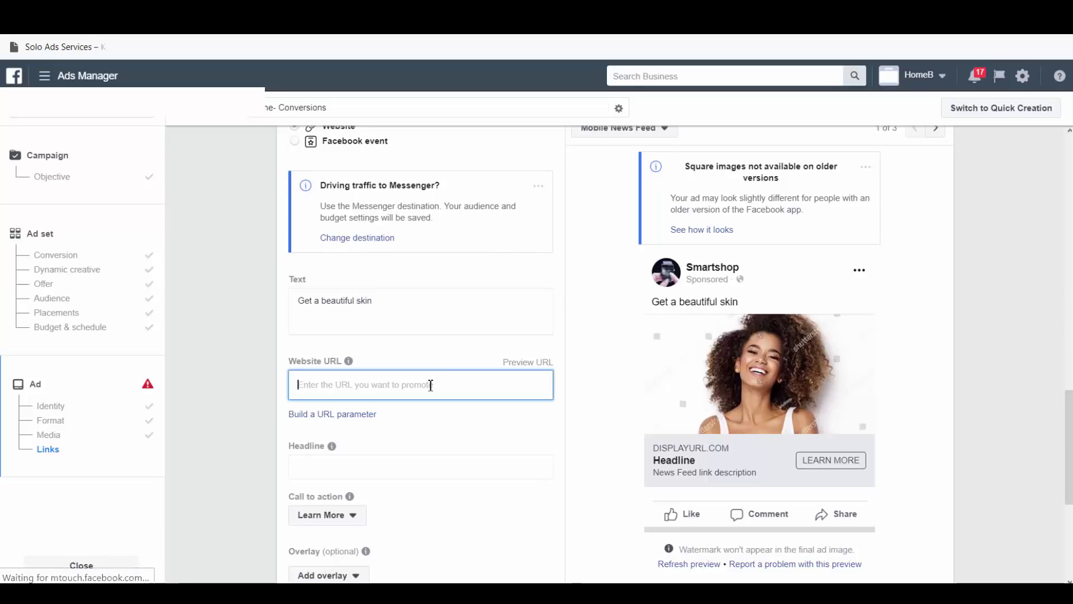
pyautogui.write('www')
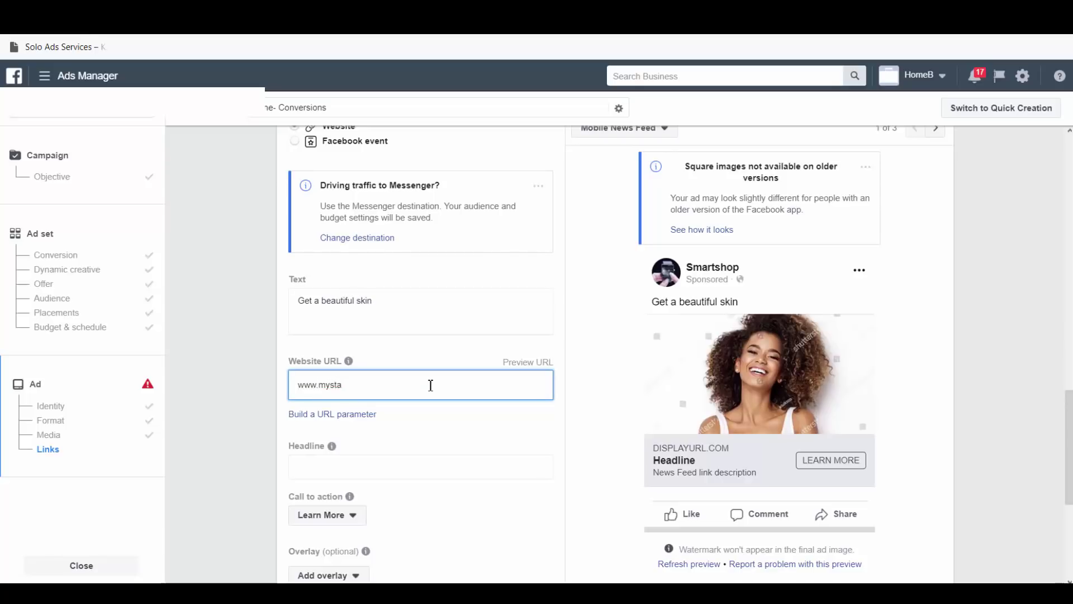
pyautogui.write('.mystrats.comn')
pyautogui.press('BackSpace')
pyautogui.scroll(-3, 485, 517)
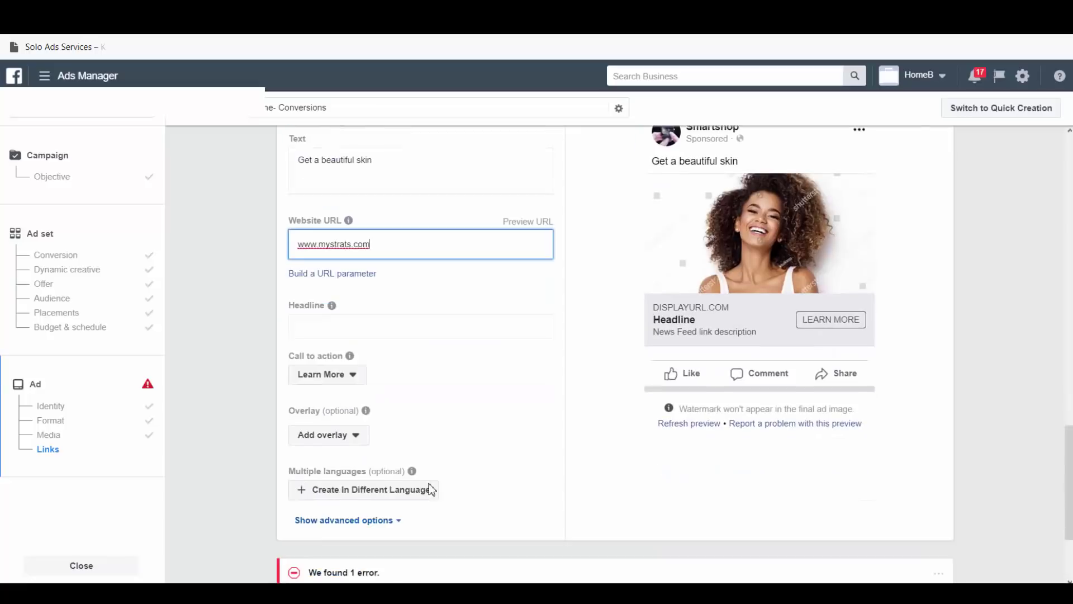
# - Set the headline to 'get 50% off today' and the call to action to Shop Now
pyautogui.click(421, 327)
pyautogui.write('get')
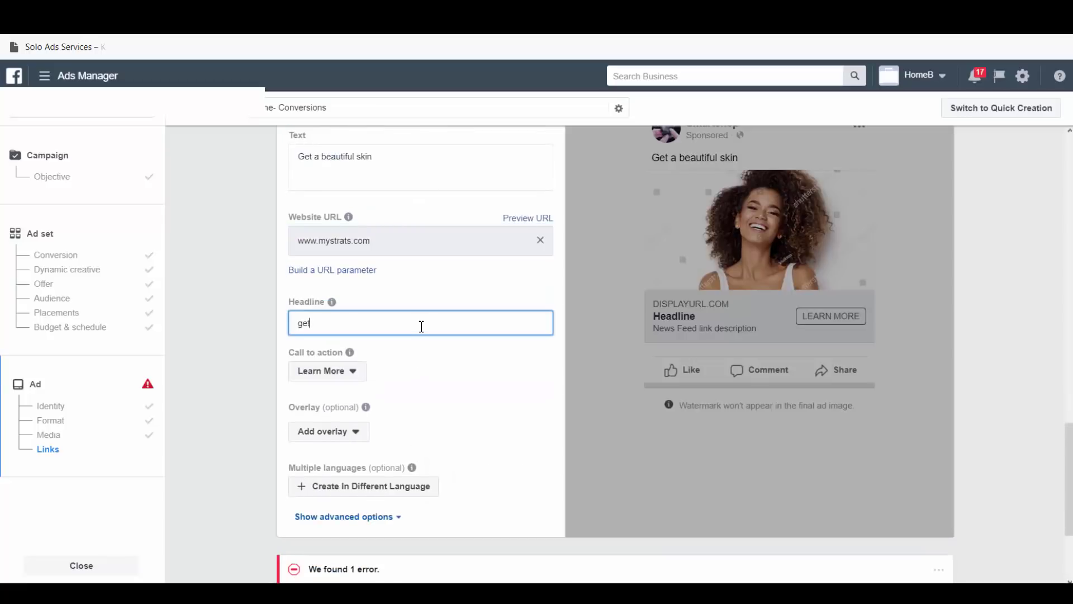
pyautogui.write(' 5')
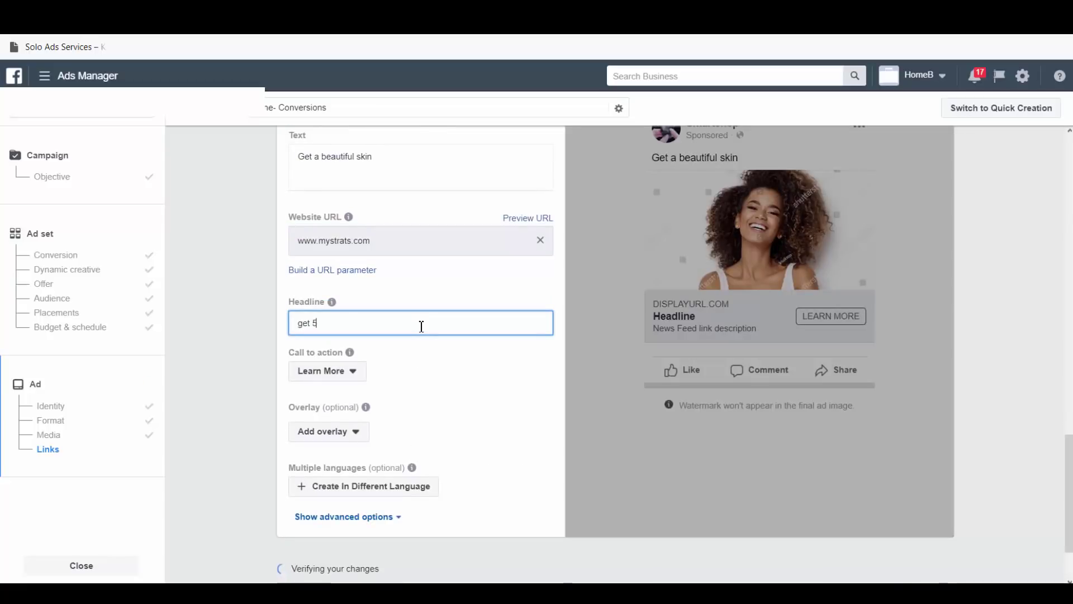
pyautogui.write('0% off today')
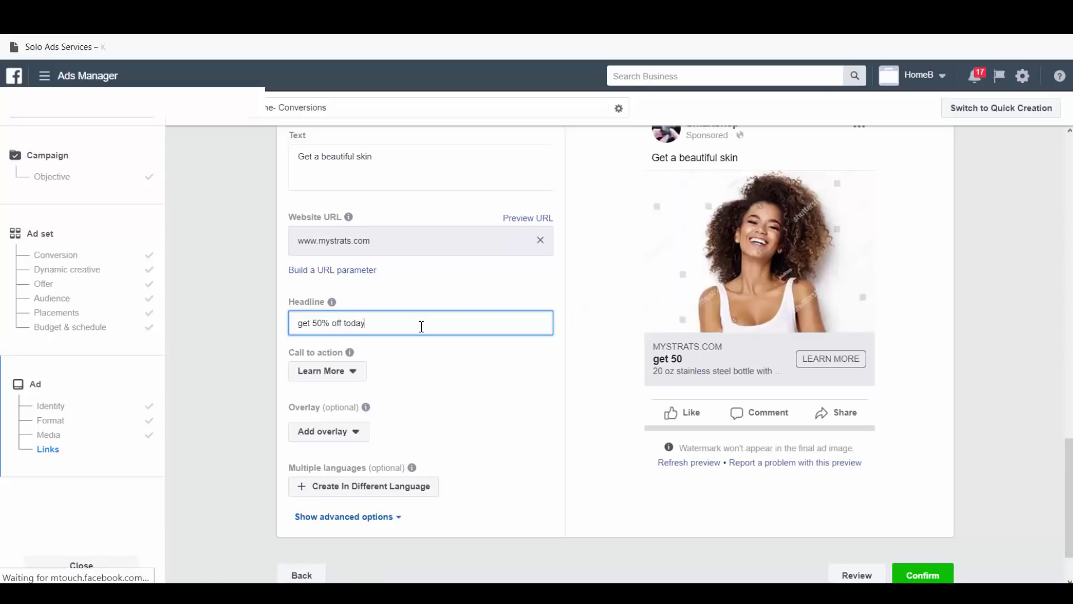
pyautogui.click(347, 372)
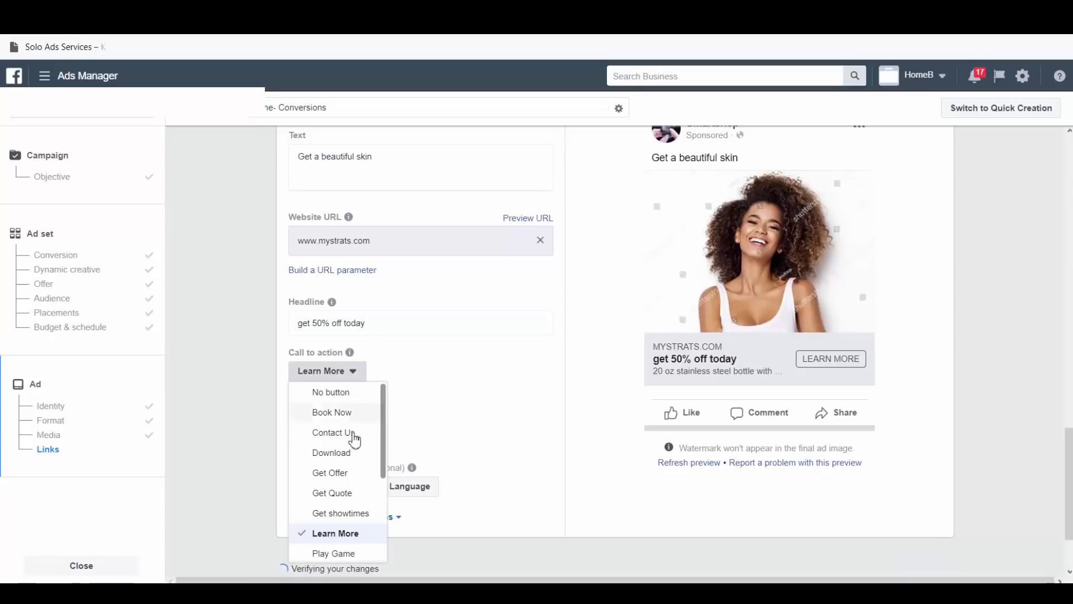
pyautogui.scroll(-3, 348, 459)
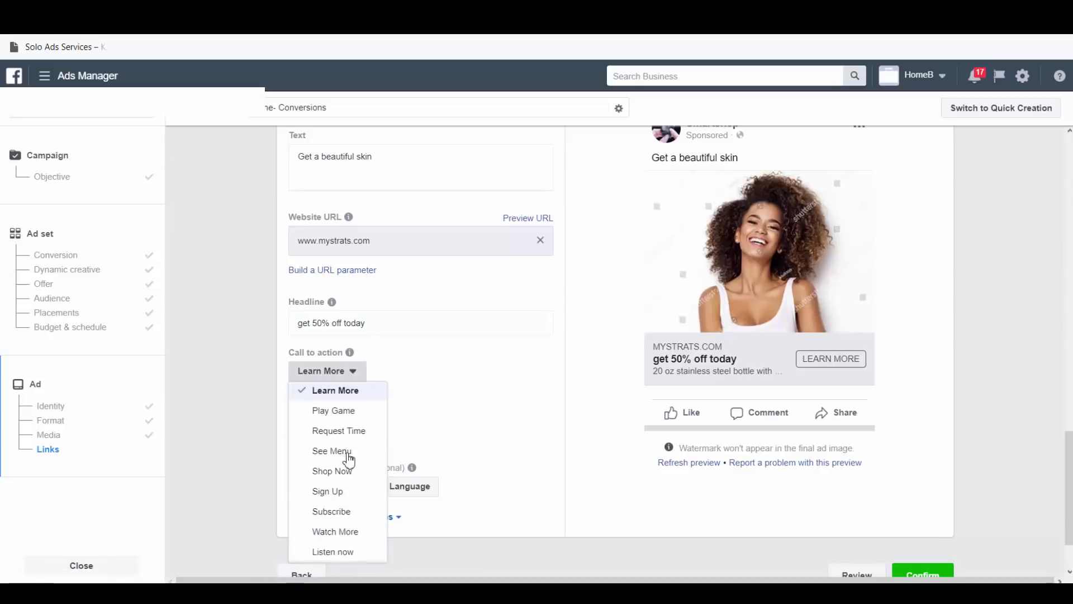
pyautogui.scroll(-1, 348, 459)
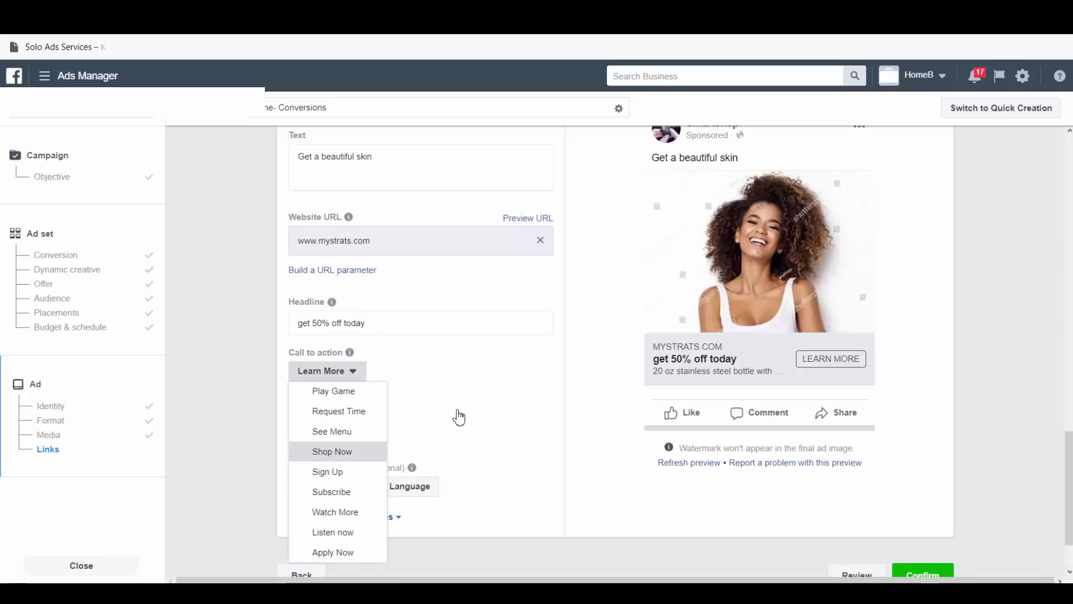
pyautogui.press('Return')
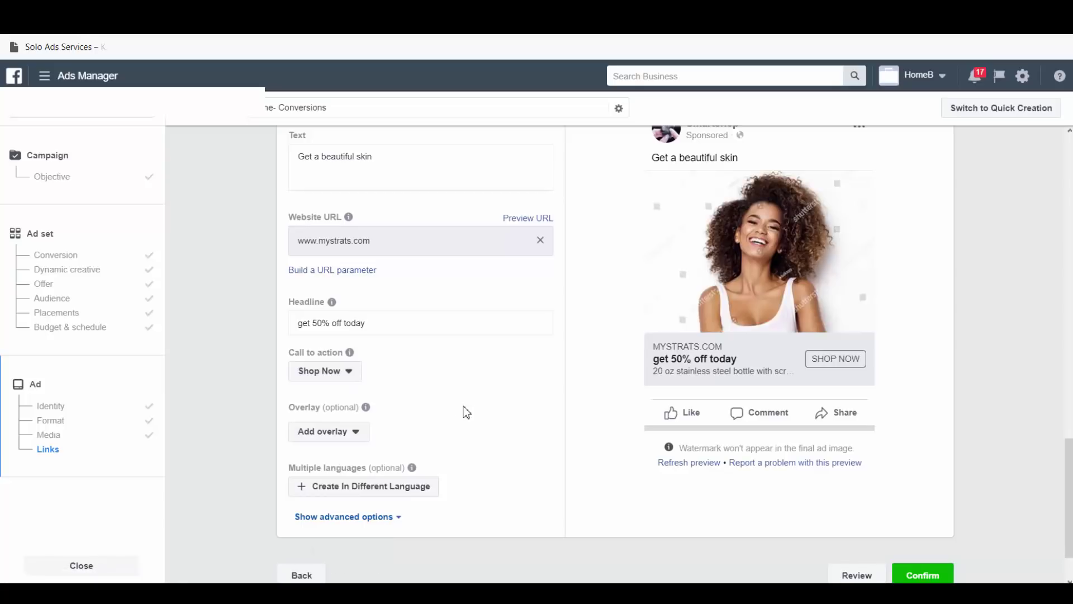
pyautogui.scroll(3, 467, 413)
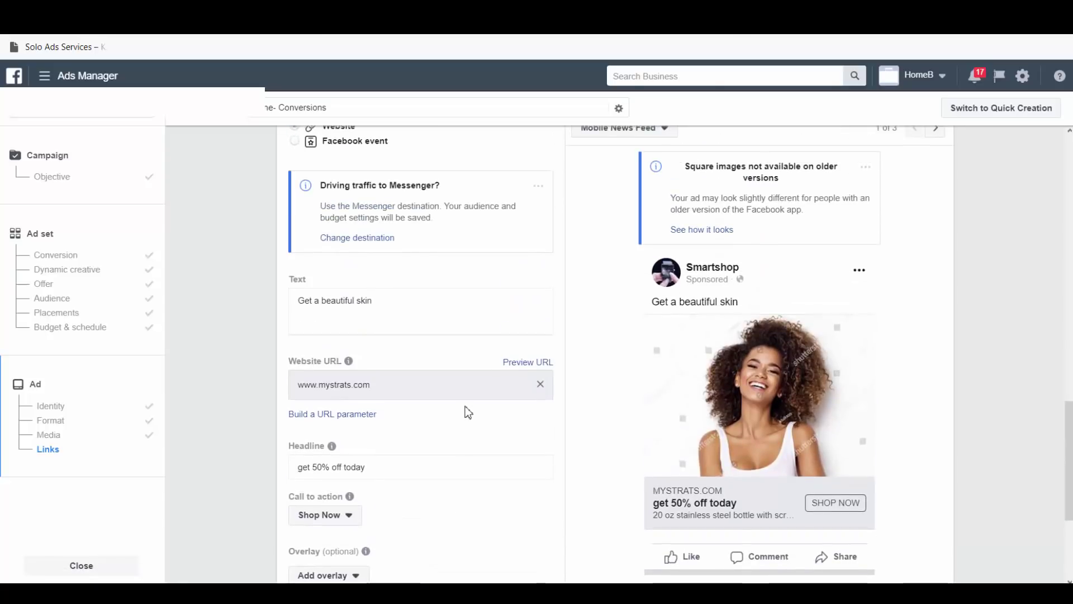
pyautogui.scroll(-3, 468, 413)
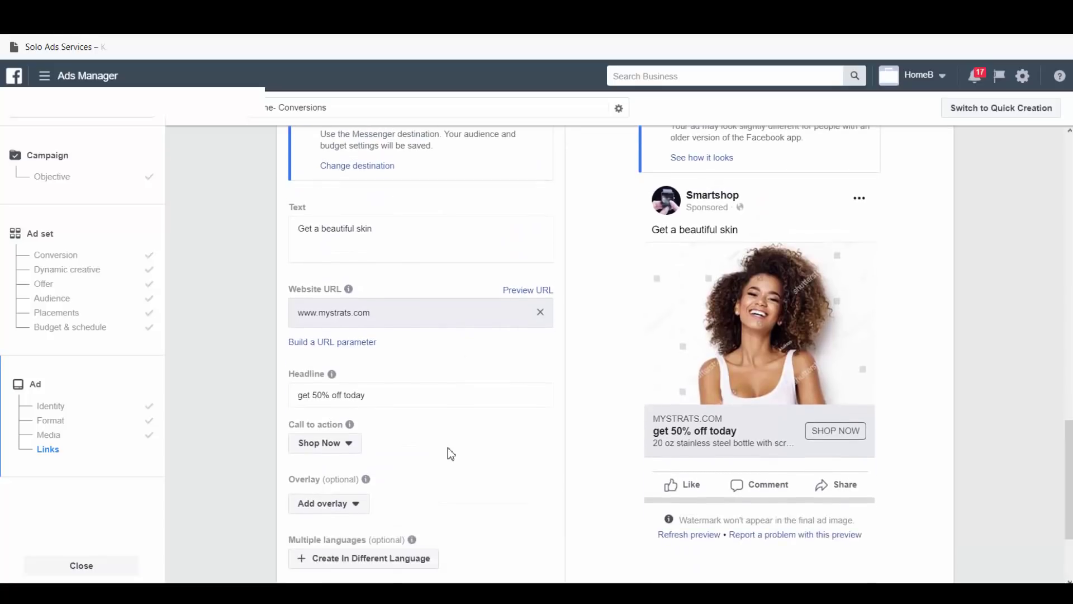
pyautogui.scroll(4, 446, 393)
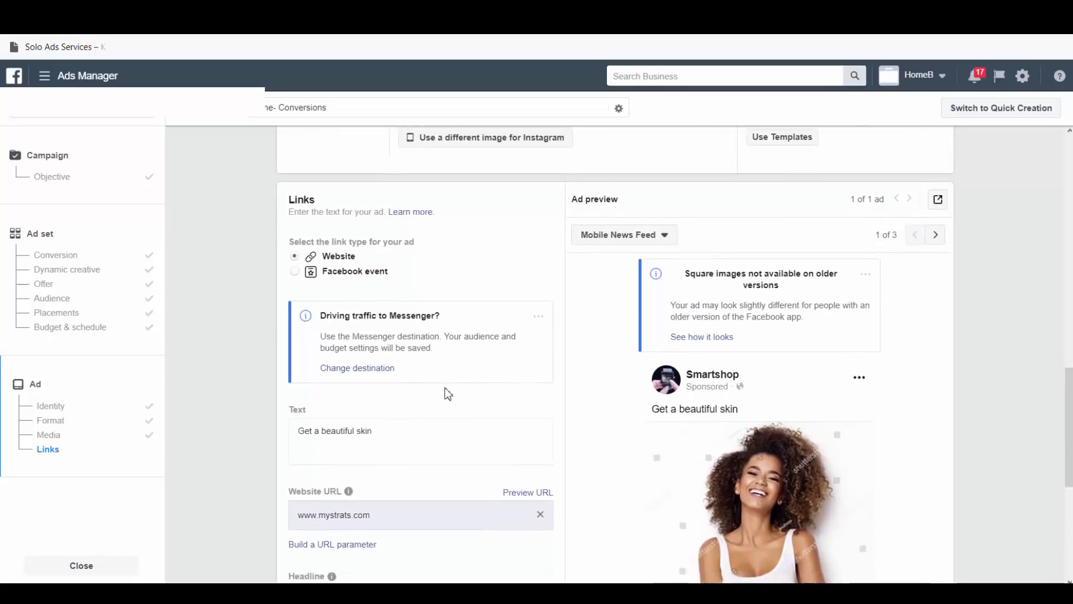
pyautogui.scroll(-6, 448, 394)
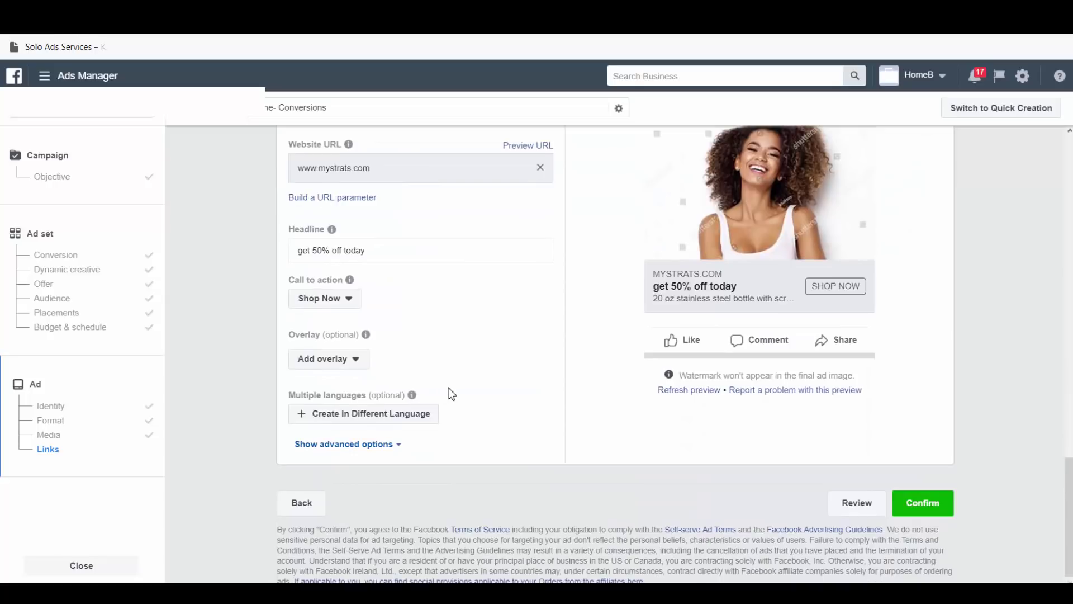
pyautogui.scroll(4, 453, 394)
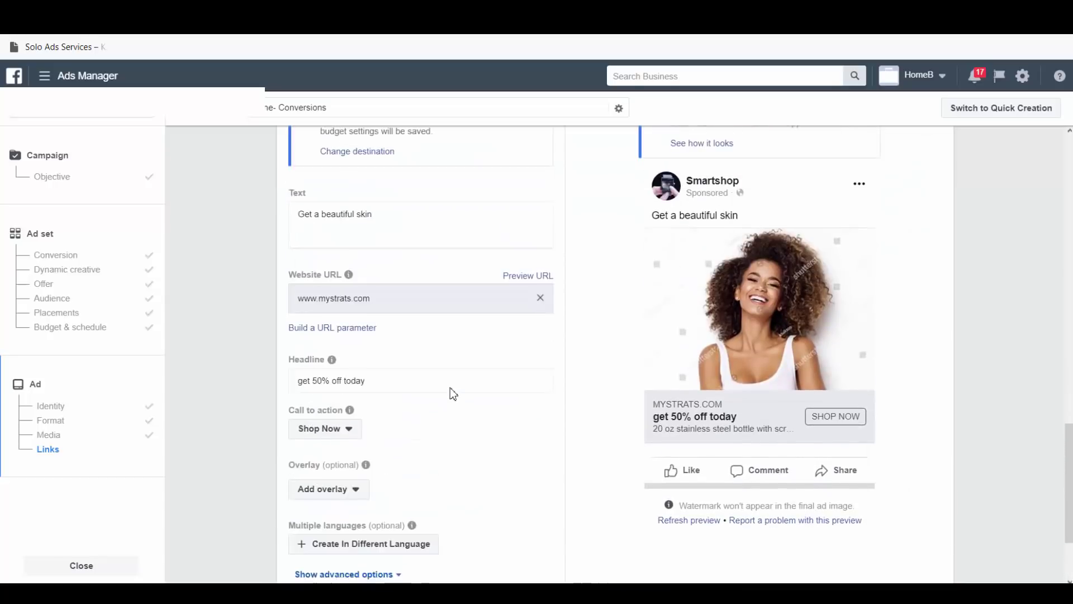
pyautogui.scroll(3, 453, 389)
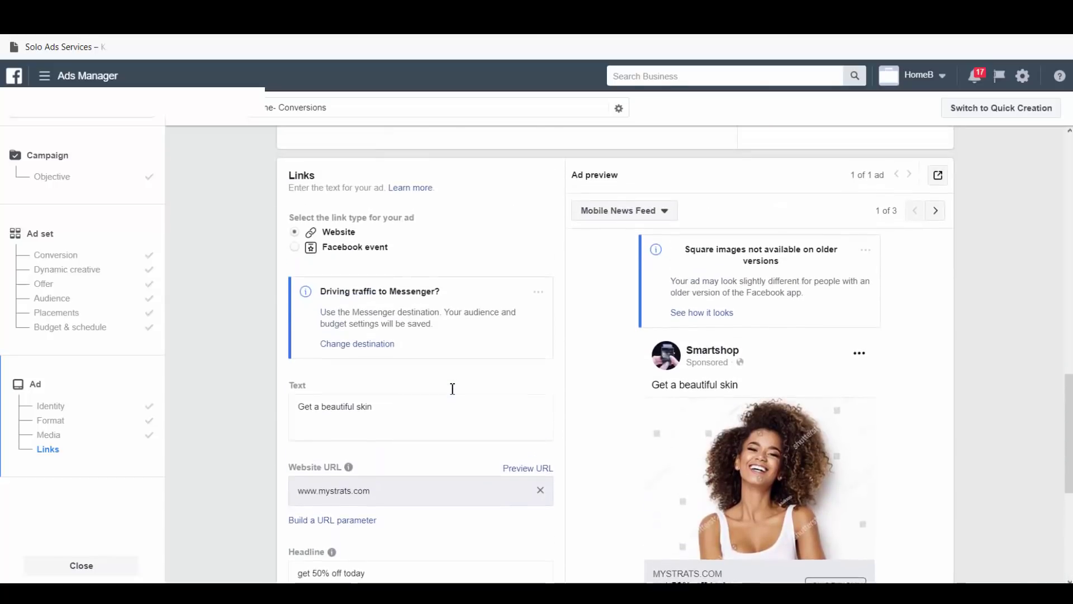
pyautogui.scroll(-7, 456, 391)
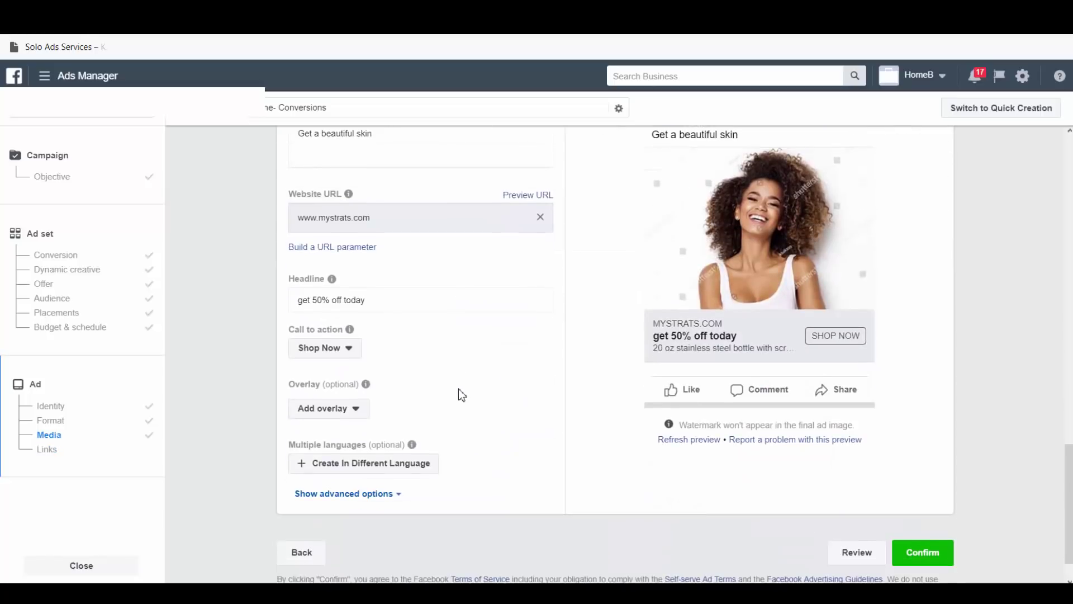
# - Publish the campaign, ad set and ad, then view the acne Conversions campaign's ad sets
pyautogui.click(928, 506)
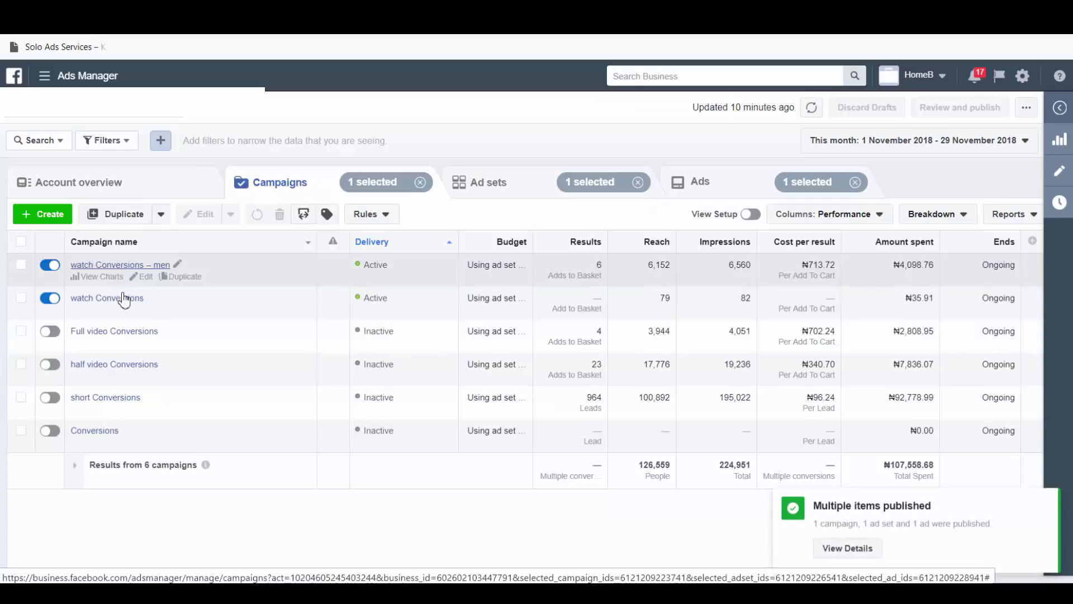
pyautogui.click(107, 268)
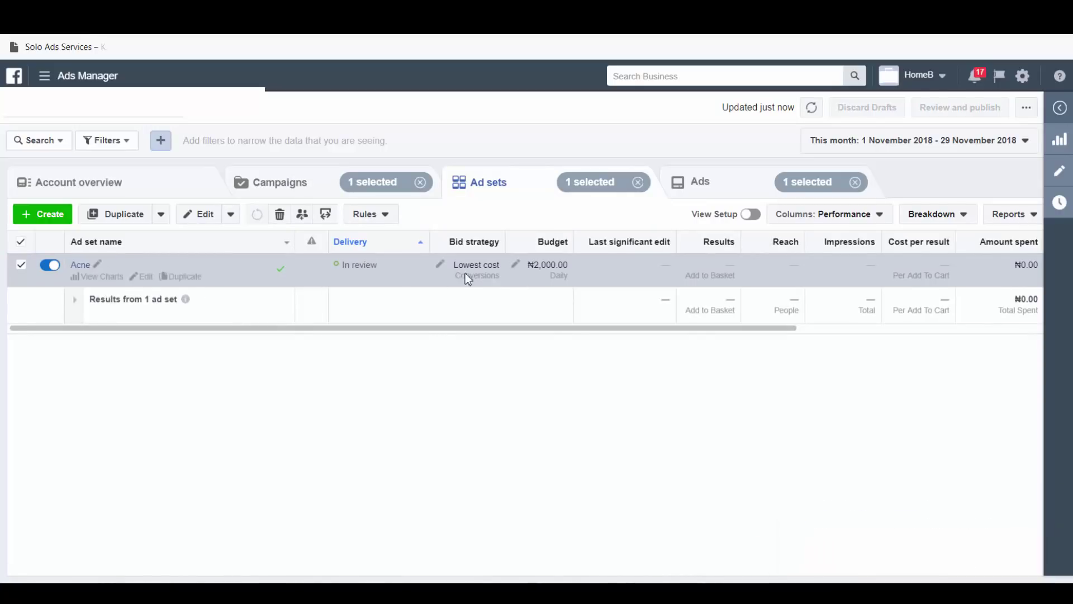
# - Duplicate the Acne ad set with 2 as the number of copies
pyautogui.click(21, 267)
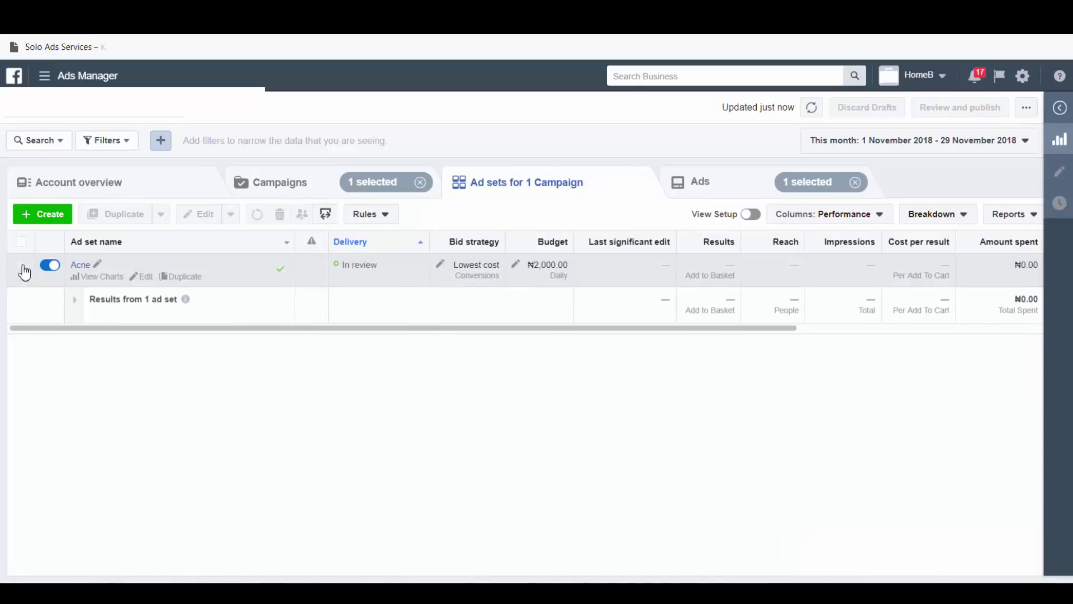
pyautogui.click(21, 266)
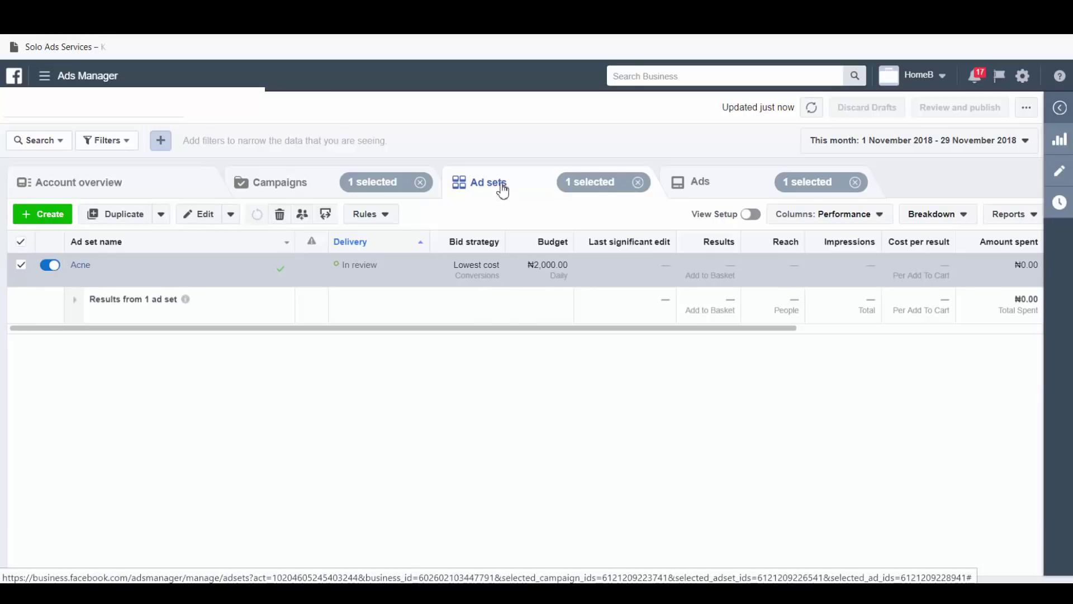
pyautogui.moveTo(173, 286)
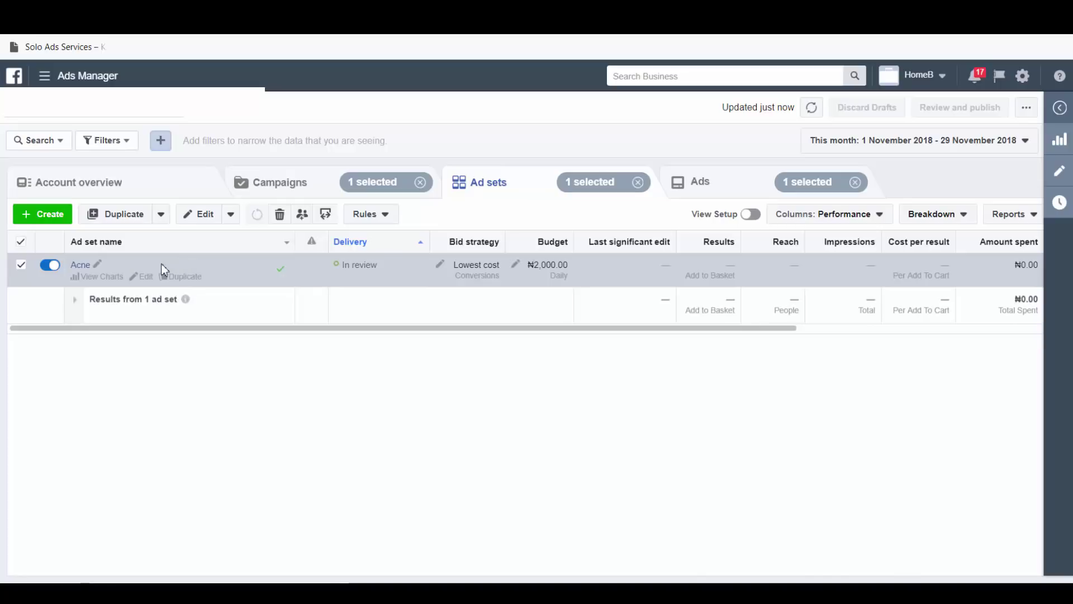
pyautogui.click(185, 280)
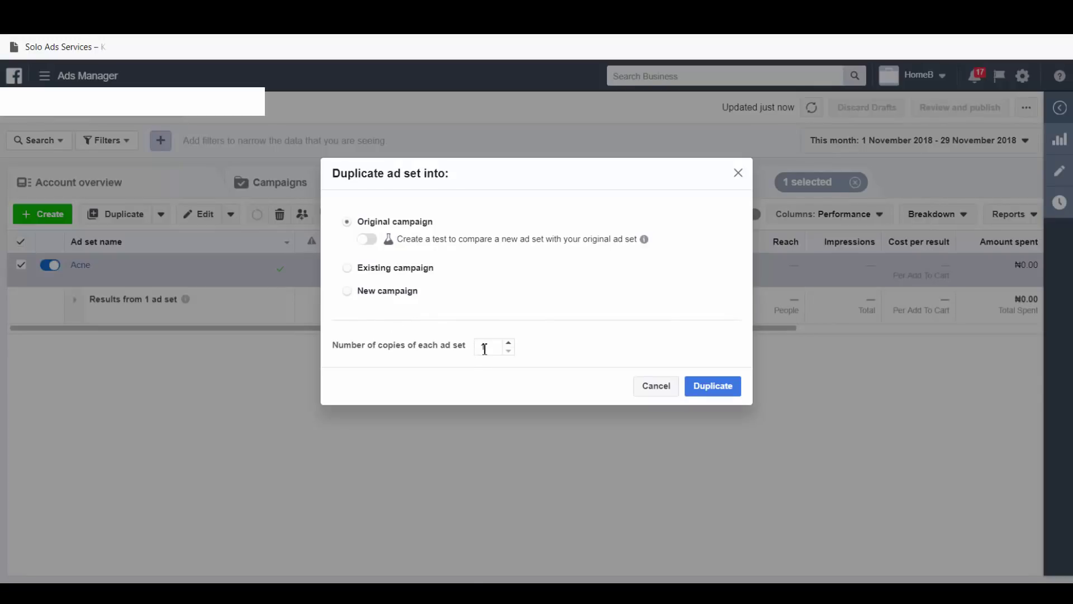
pyautogui.moveTo(489, 348); pyautogui.dragTo(479, 353)
pyautogui.write('2')
pyautogui.click(705, 394)
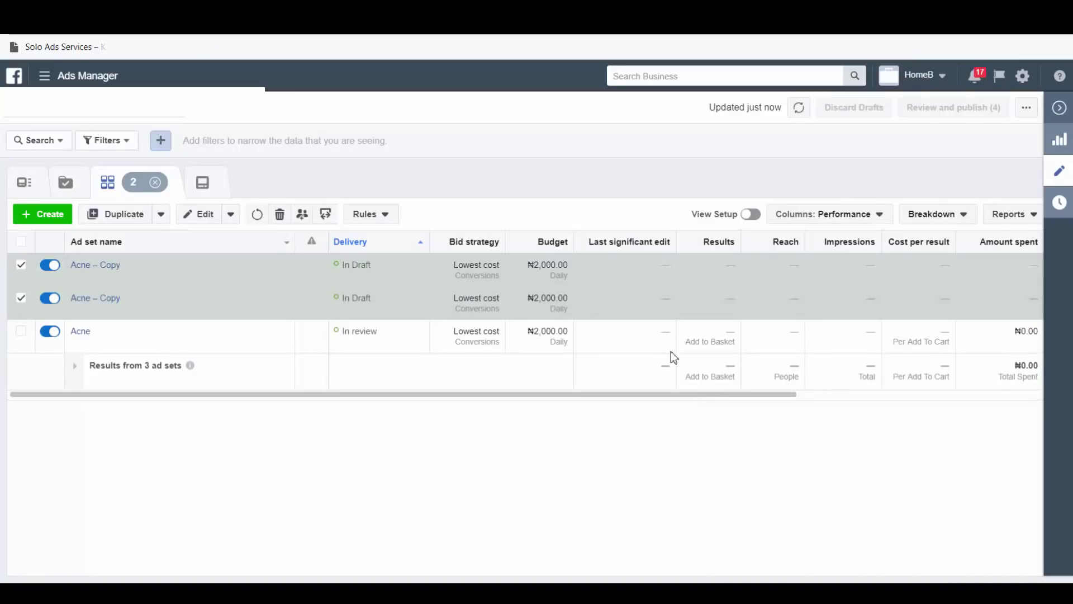
# - Rename the original Acne ad set to 'Acne Celebrities'
pyautogui.click(115, 269)
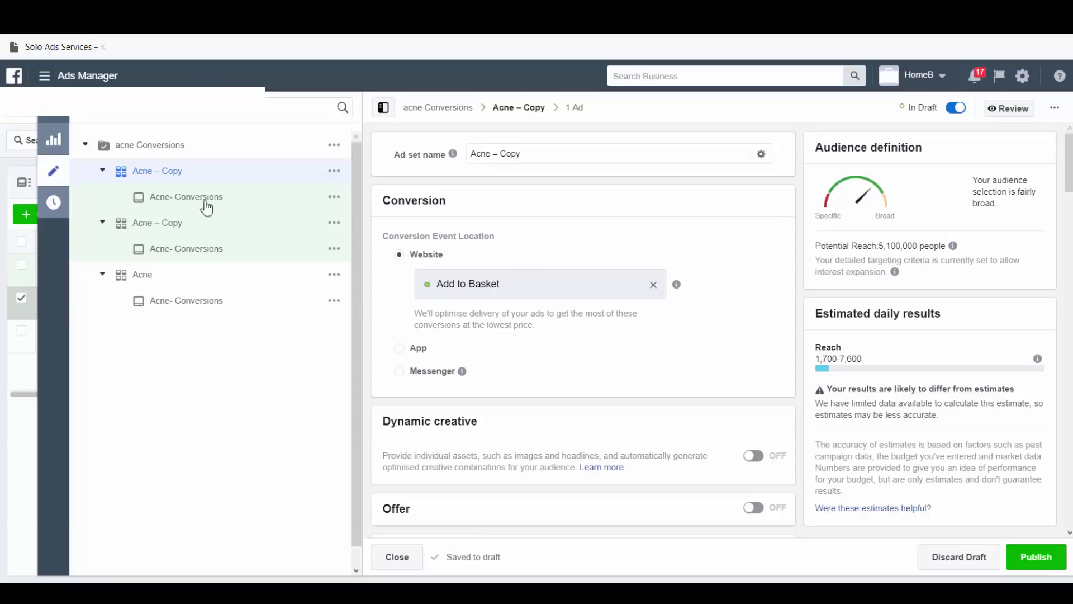
pyautogui.click(190, 307)
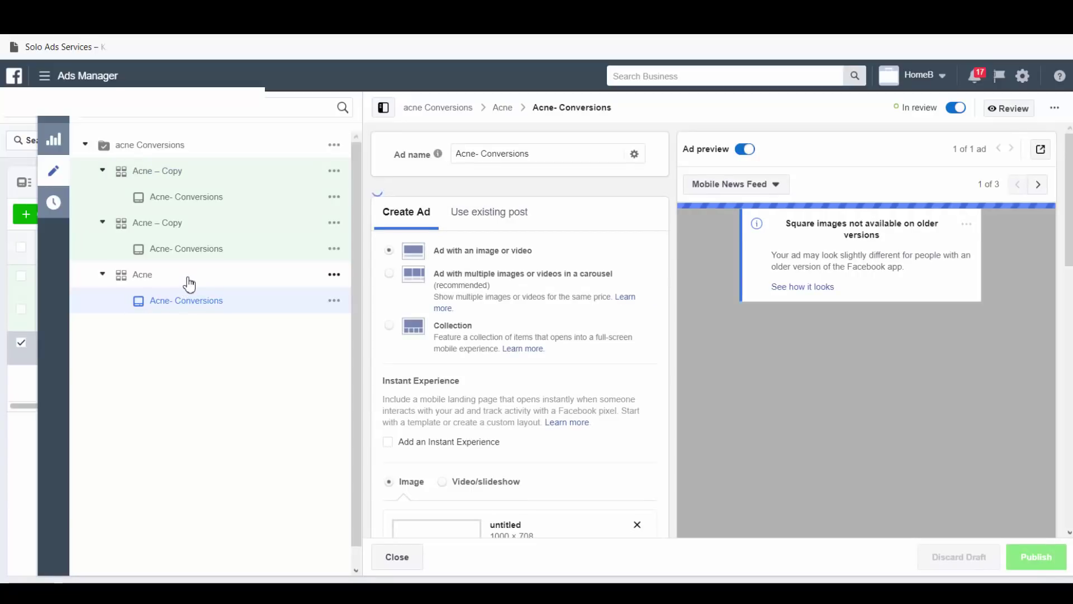
pyautogui.click(189, 283)
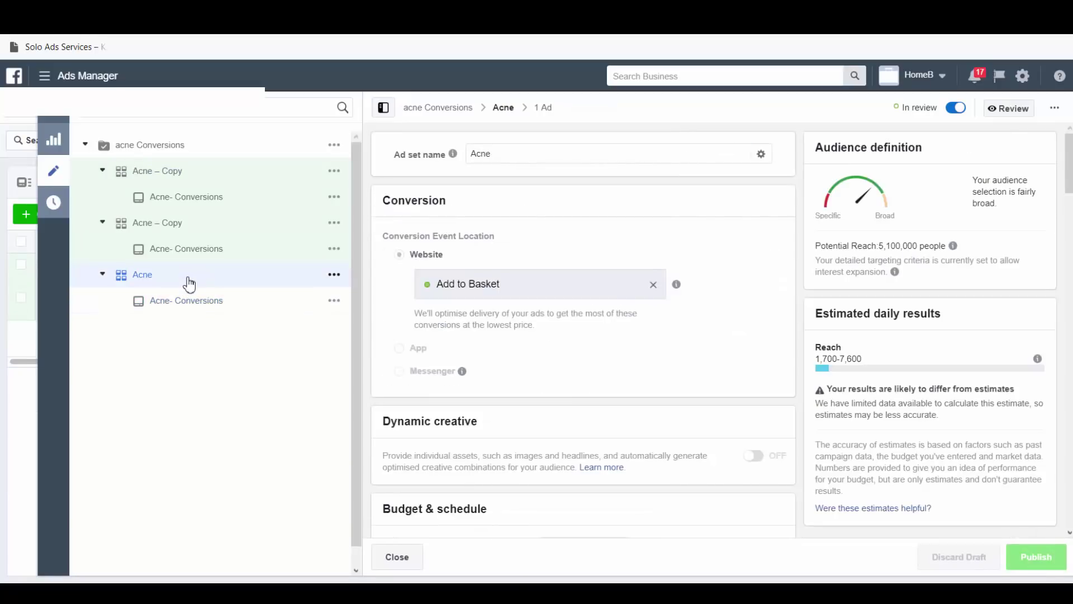
pyautogui.click(511, 156)
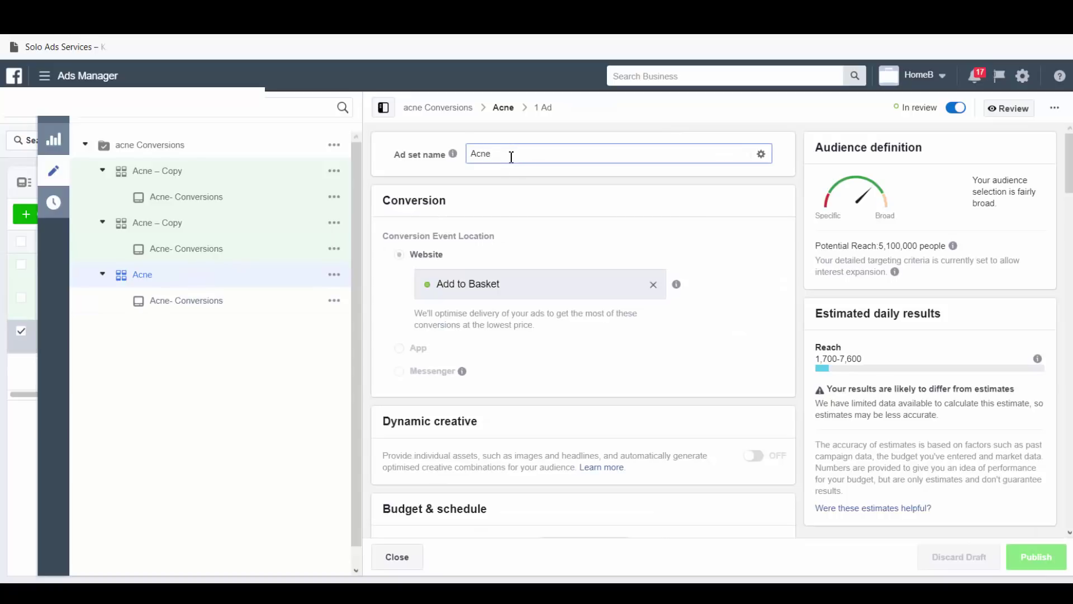
pyautogui.write('Celebrities')
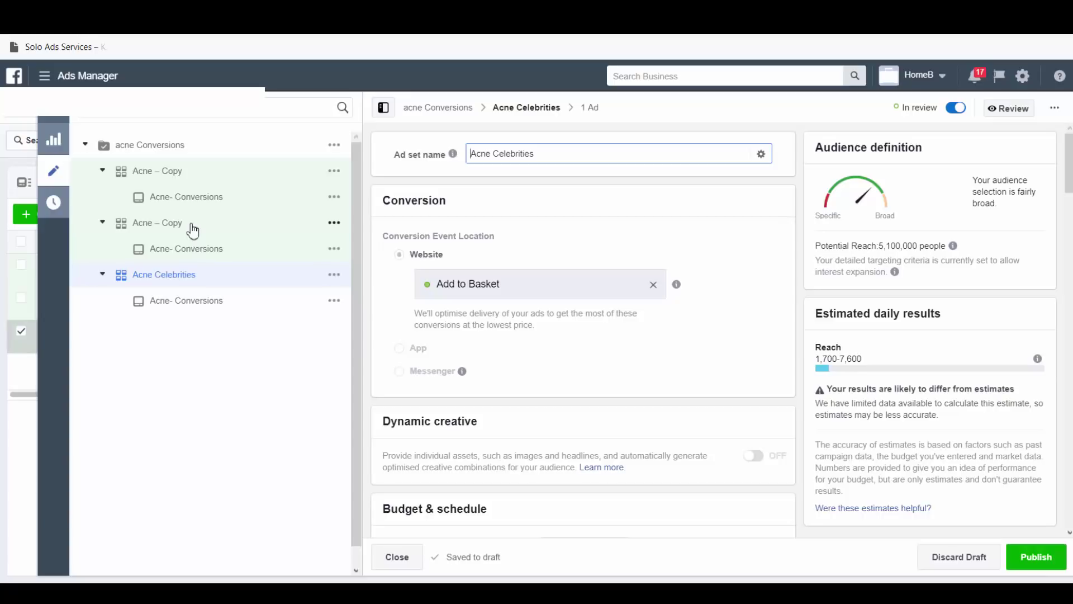
# - Rename the second copied ad set from 'Acne – Copy' to 'Acne – Brands'
pyautogui.click(193, 228)
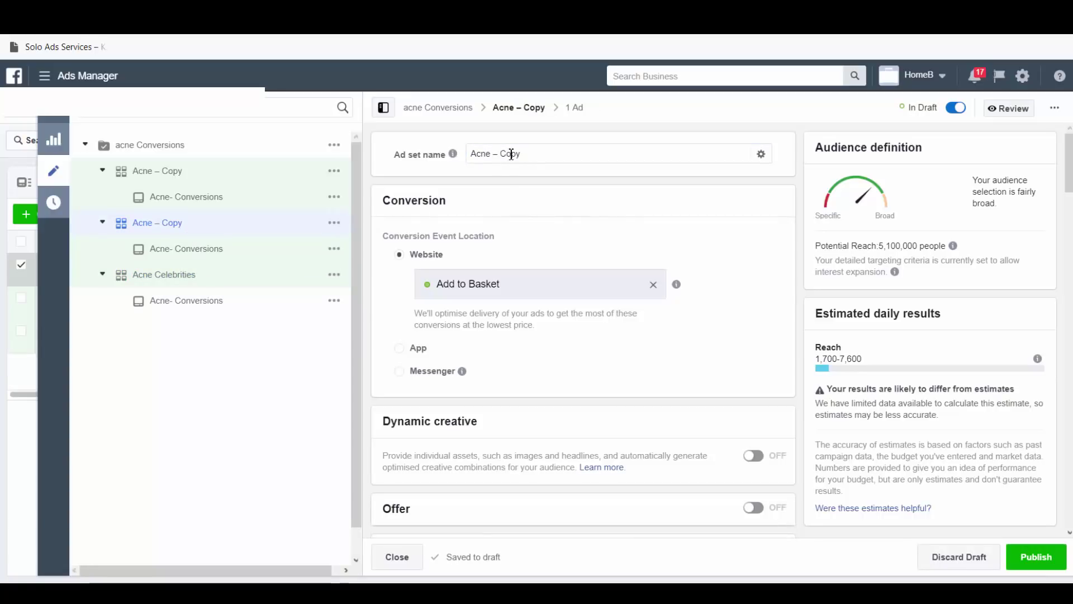
pyautogui.moveTo(504, 155); pyautogui.dragTo(565, 156)
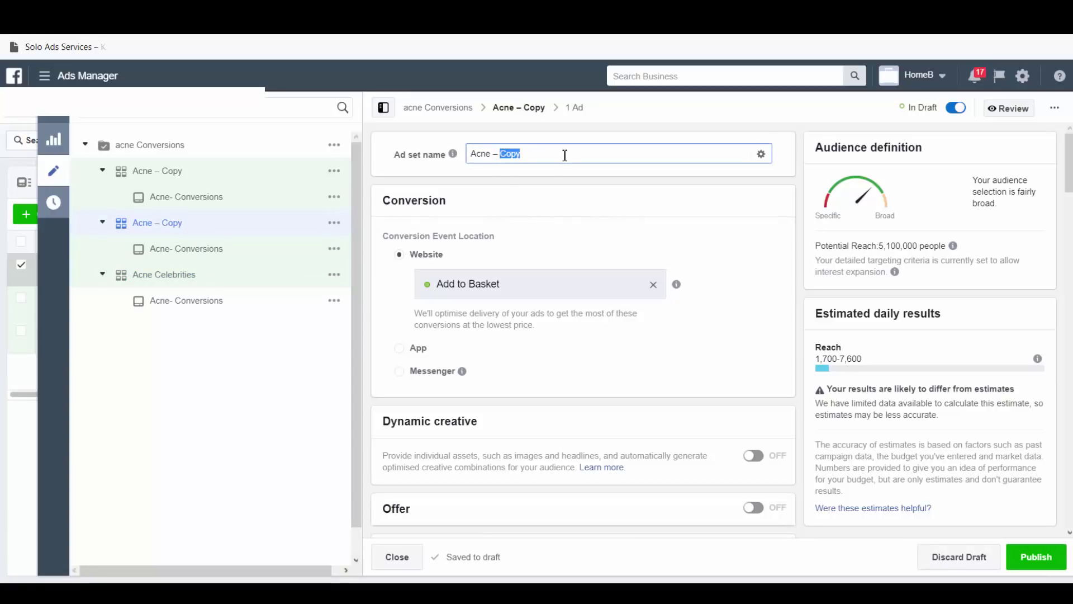
pyautogui.write('Bra')
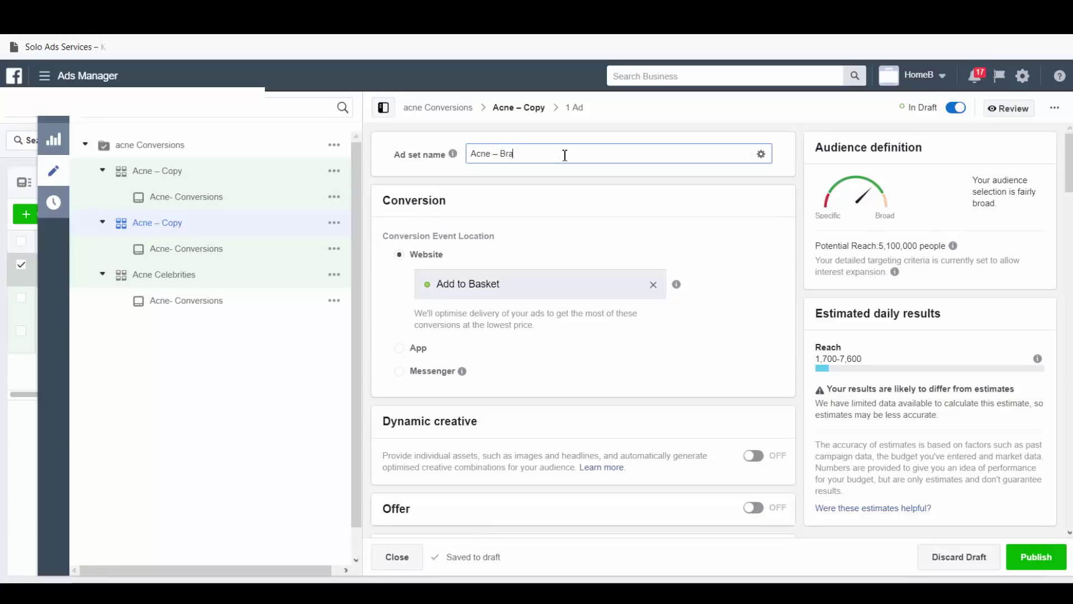
pyautogui.write('nds')
# - Remove Beyoncé, Genevieve Nnaji, Khloé, Kim Kardashian, Kylie Jenner and Tiwa Savage from detailed targeting
pyautogui.scroll(-6, 575, 246)
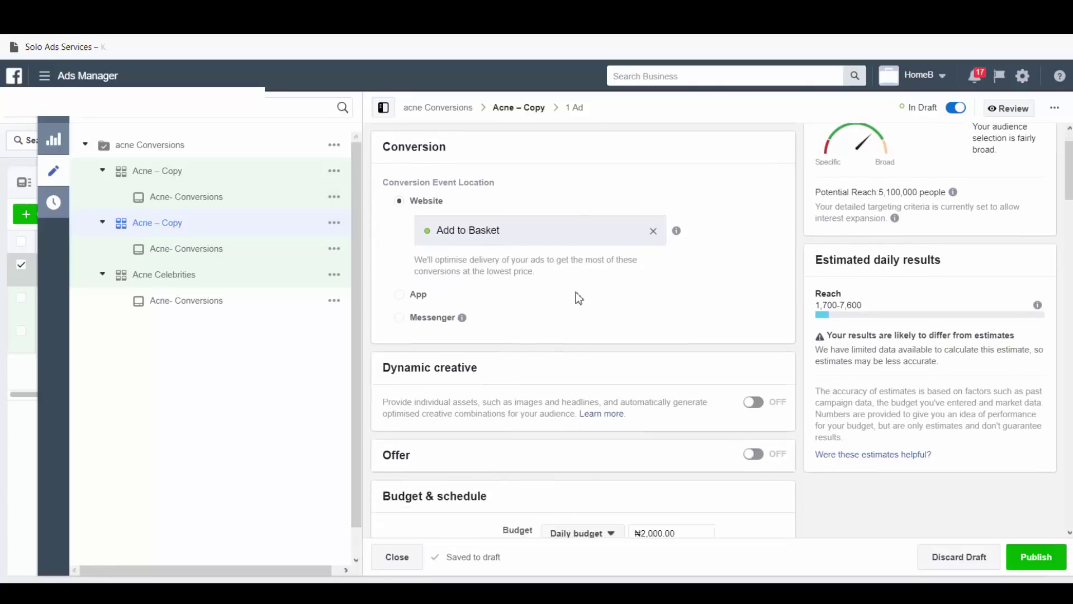
pyautogui.scroll(-9, 587, 330)
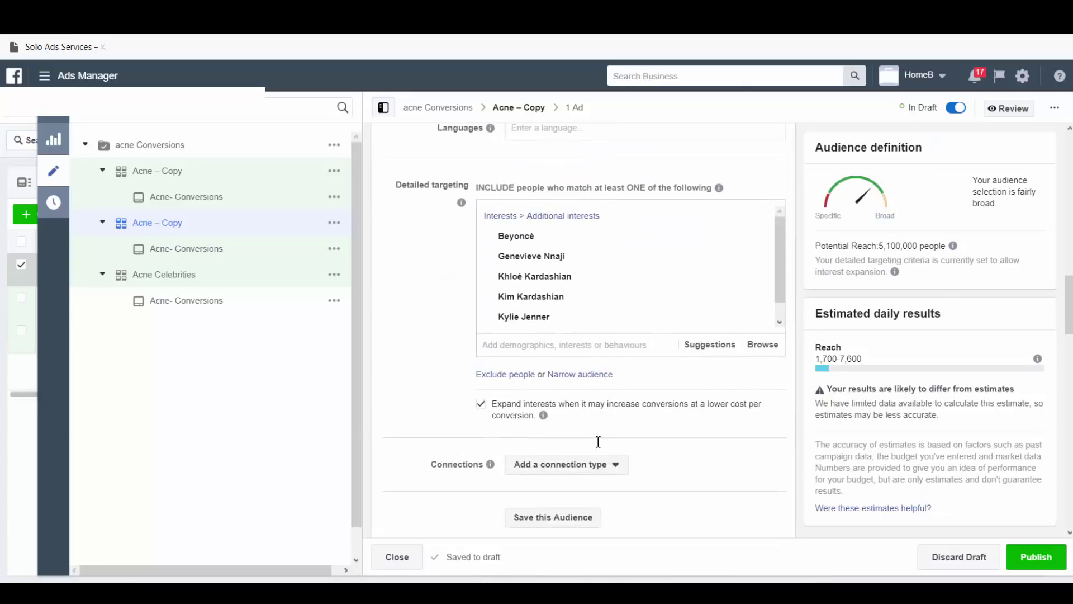
pyautogui.moveTo(702, 238)
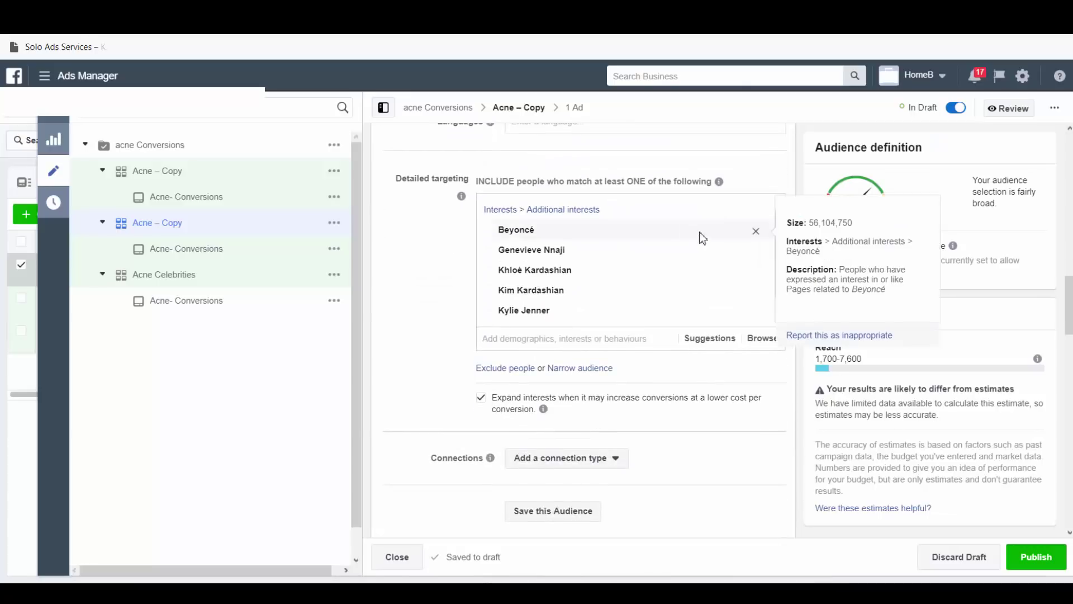
pyautogui.click(756, 234)
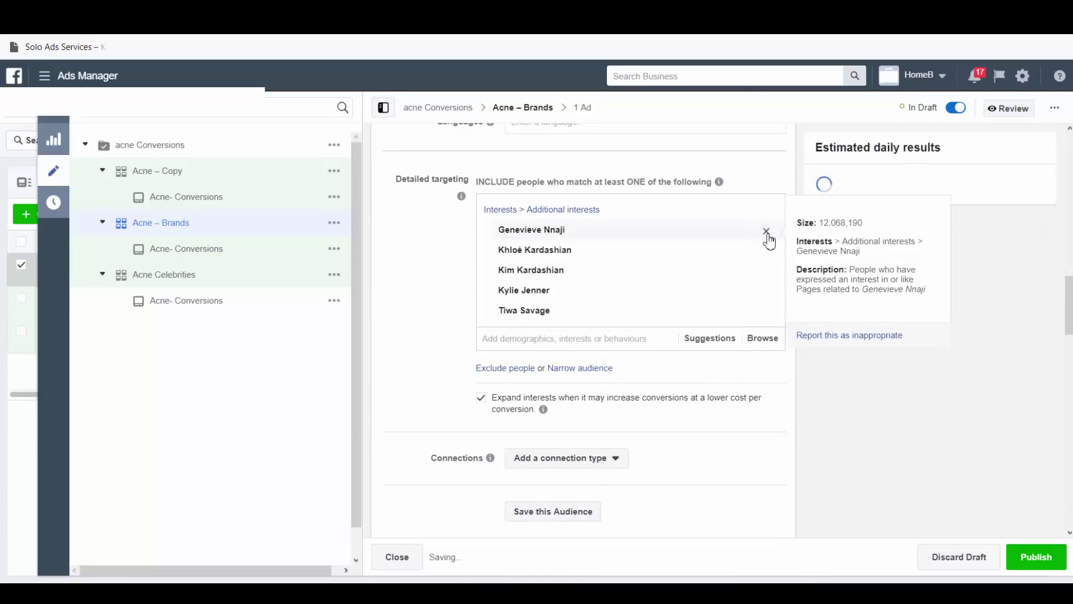
pyautogui.click(767, 232)
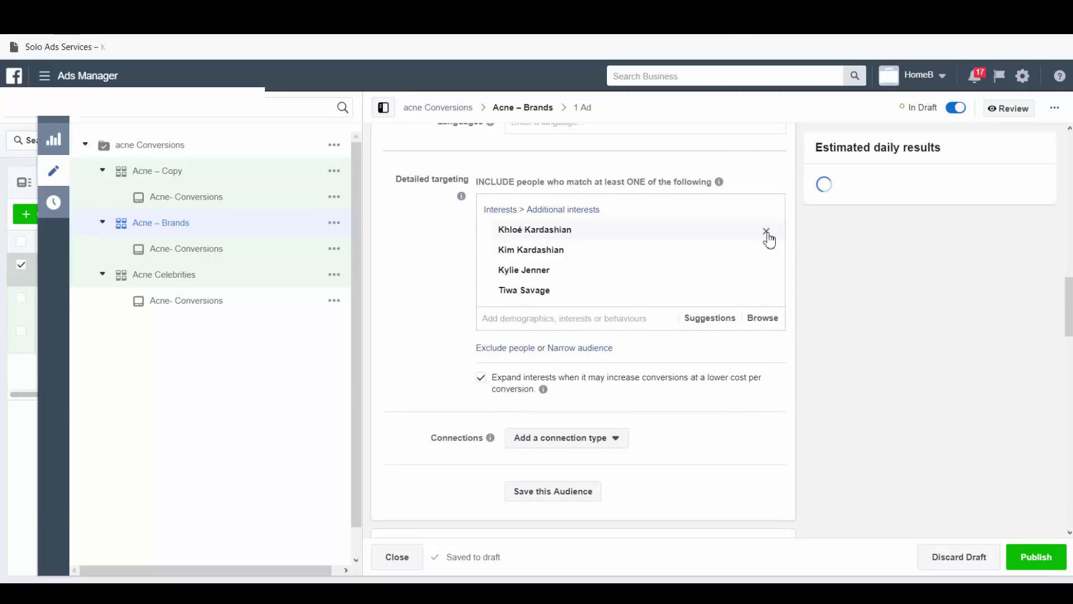
pyautogui.click(767, 231)
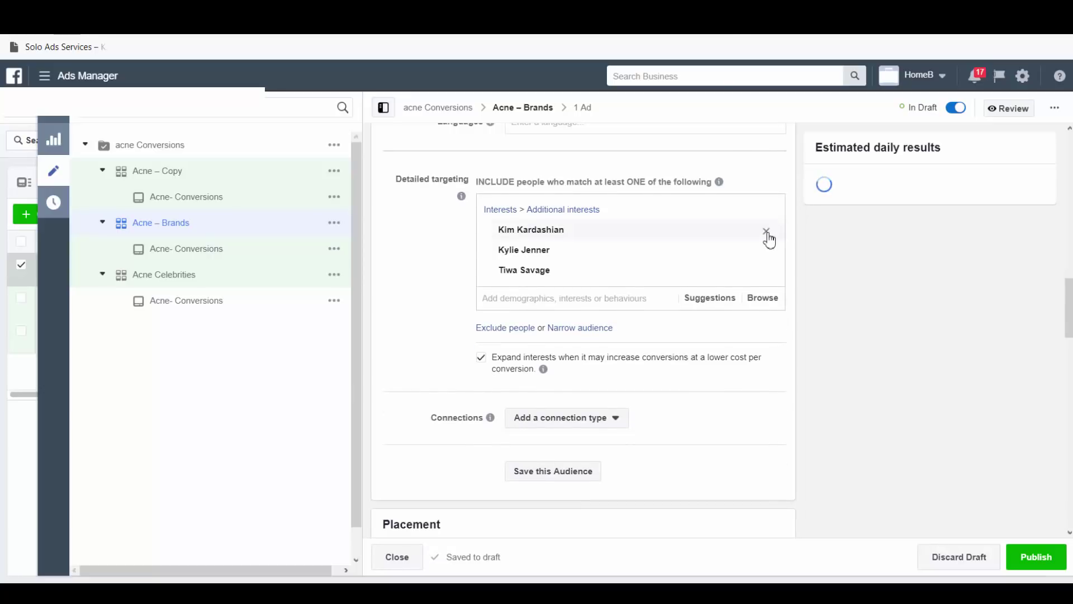
pyautogui.click(767, 232)
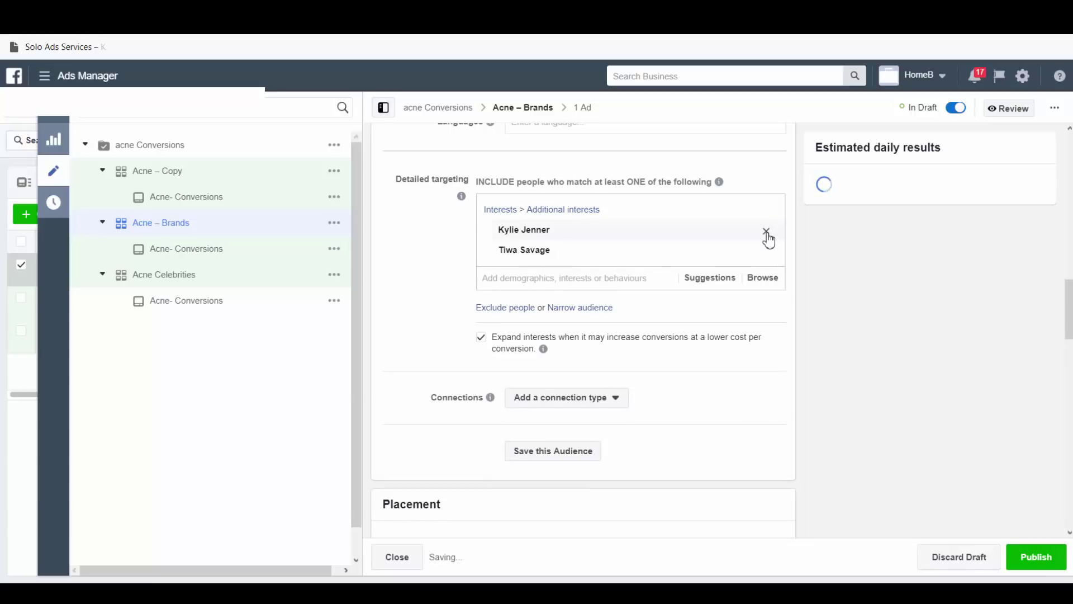
pyautogui.click(766, 232)
pyautogui.click(766, 232)
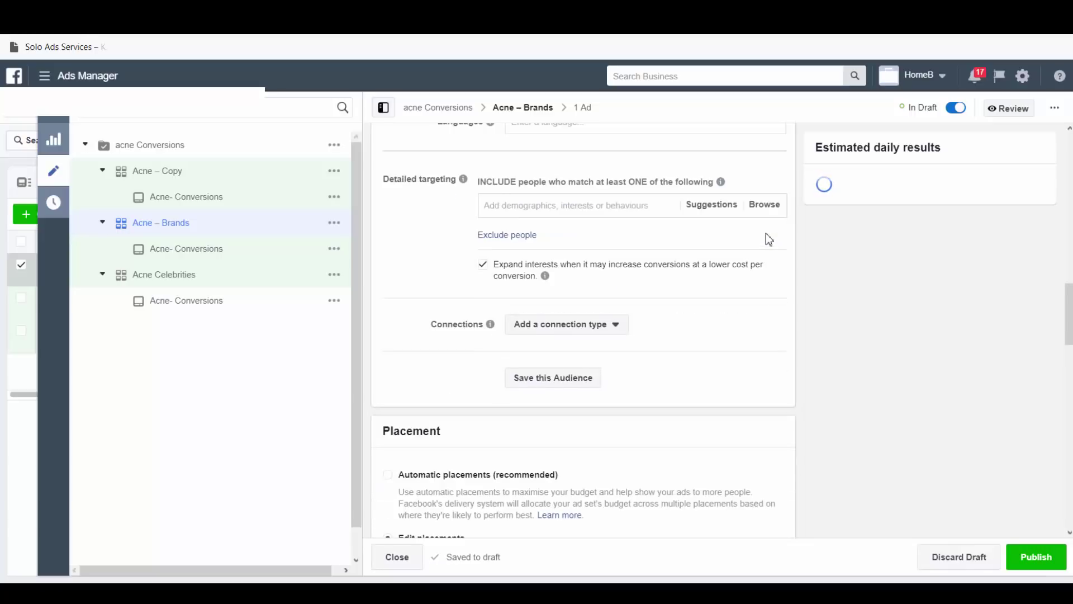
# - Search for and add Maybelline, then add Sephora and L'Oréal from the suggested interests
pyautogui.click(624, 206)
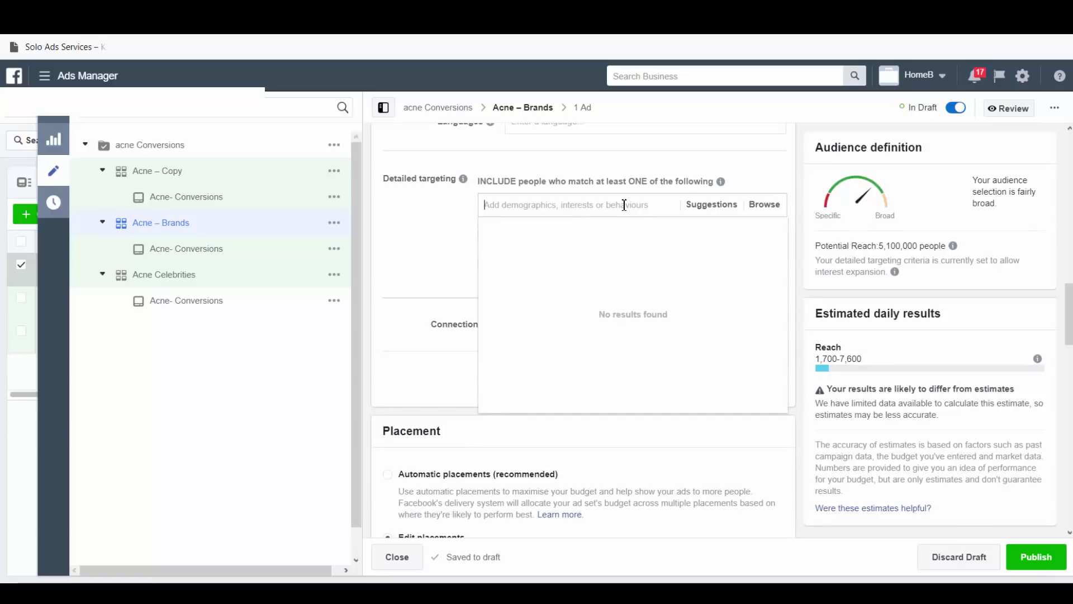
pyautogui.write('maybell')
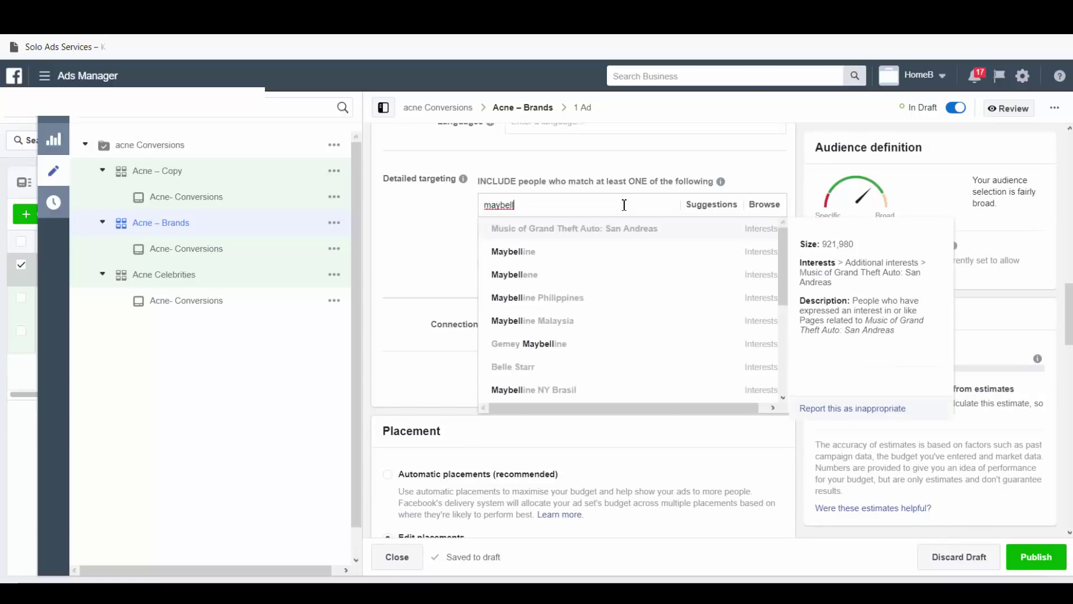
pyautogui.click(596, 255)
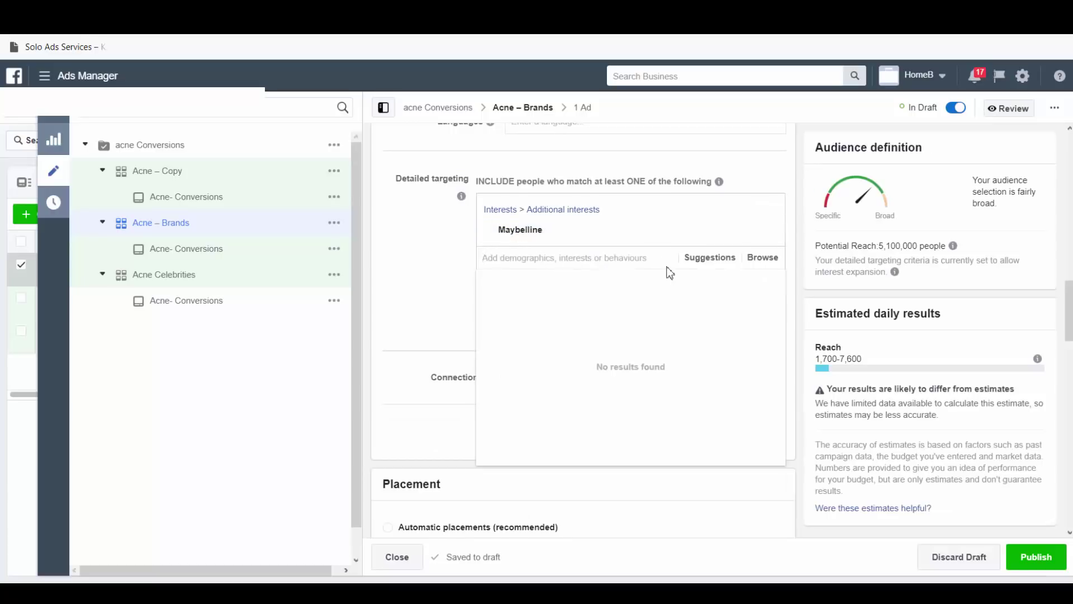
pyautogui.click(708, 260)
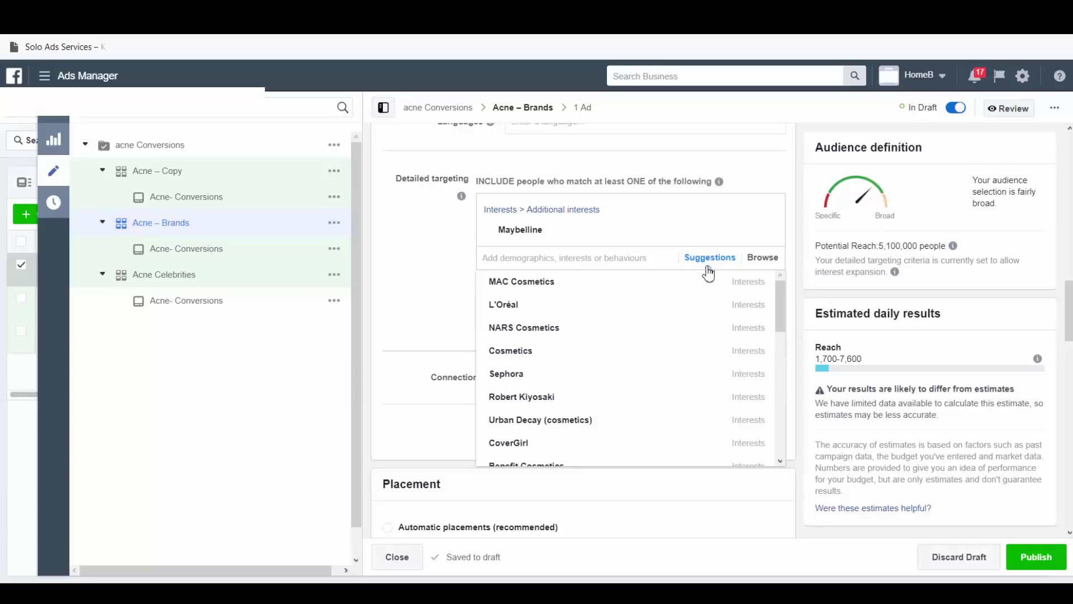
pyautogui.click(597, 373)
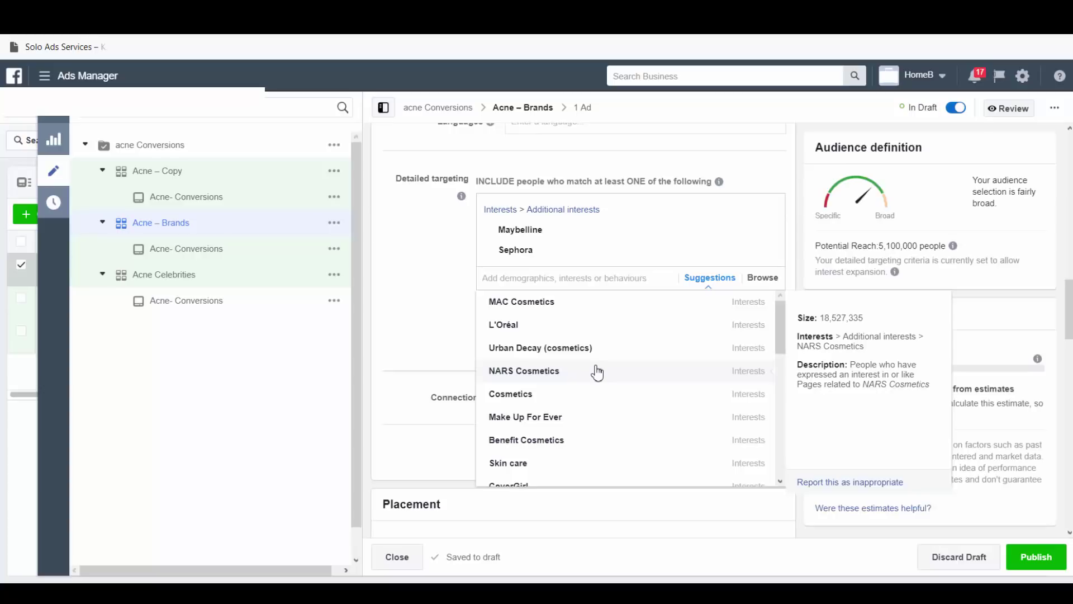
pyautogui.click(562, 335)
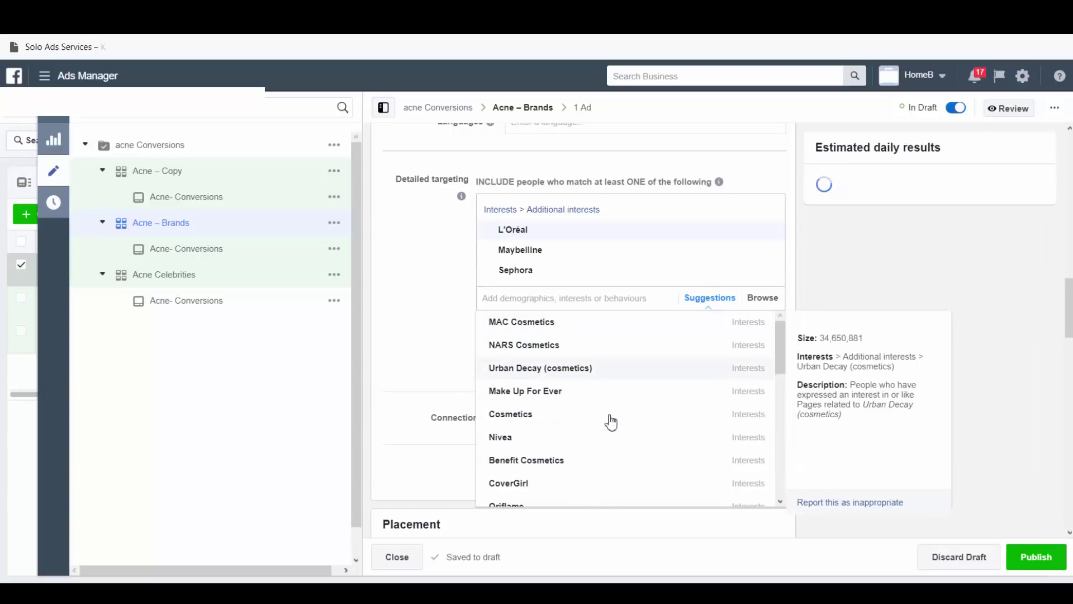
# - Add Nivea and Oriflame from the suggestions, then close the suggestion list
pyautogui.scroll(-3, 615, 432)
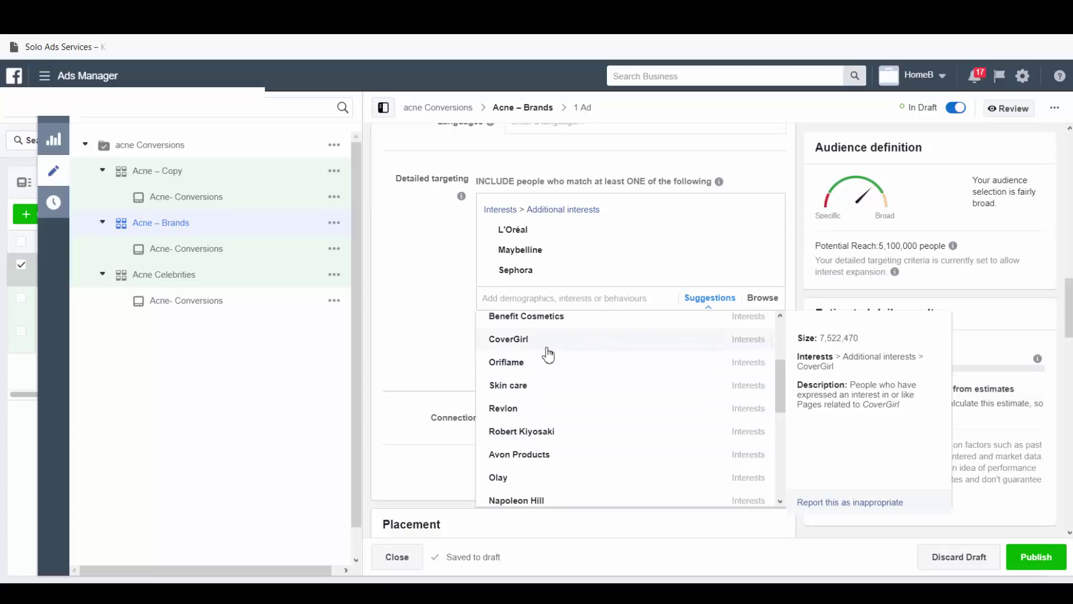
pyautogui.scroll(1, 591, 432)
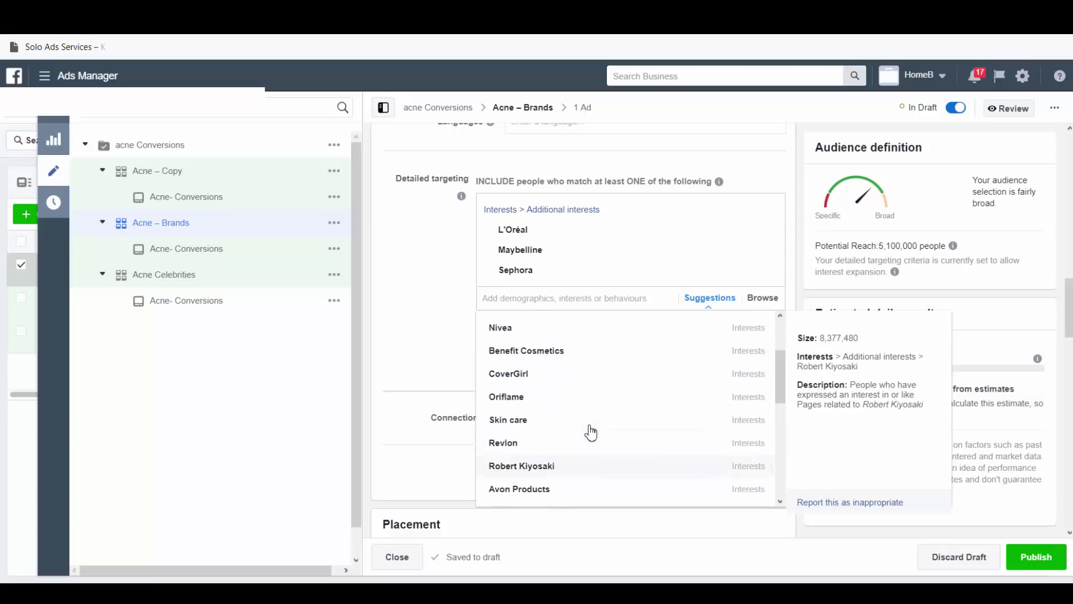
pyautogui.scroll(3, 591, 431)
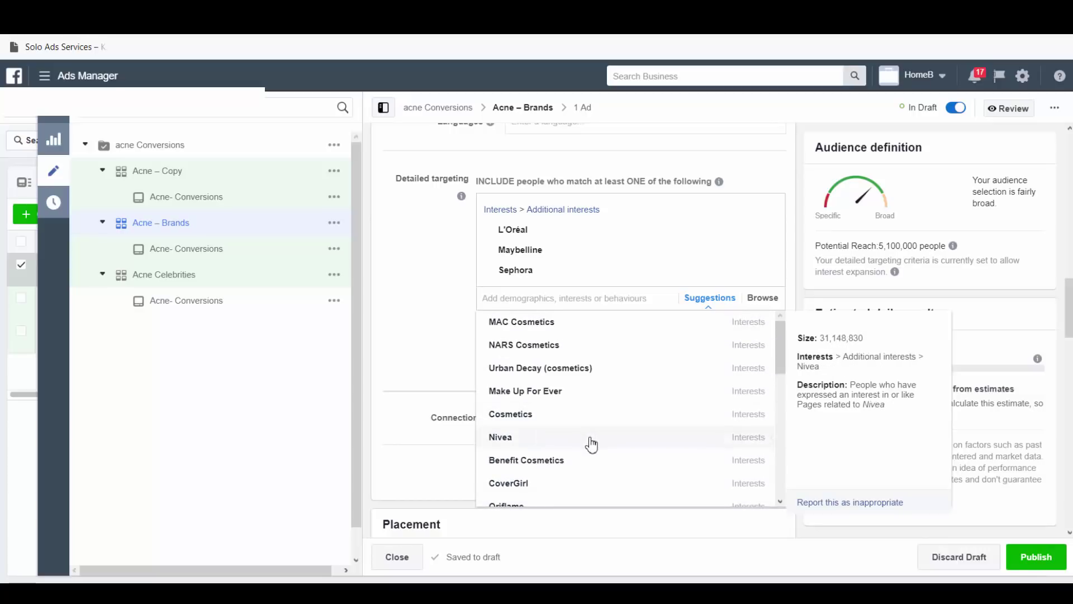
pyautogui.click(591, 443)
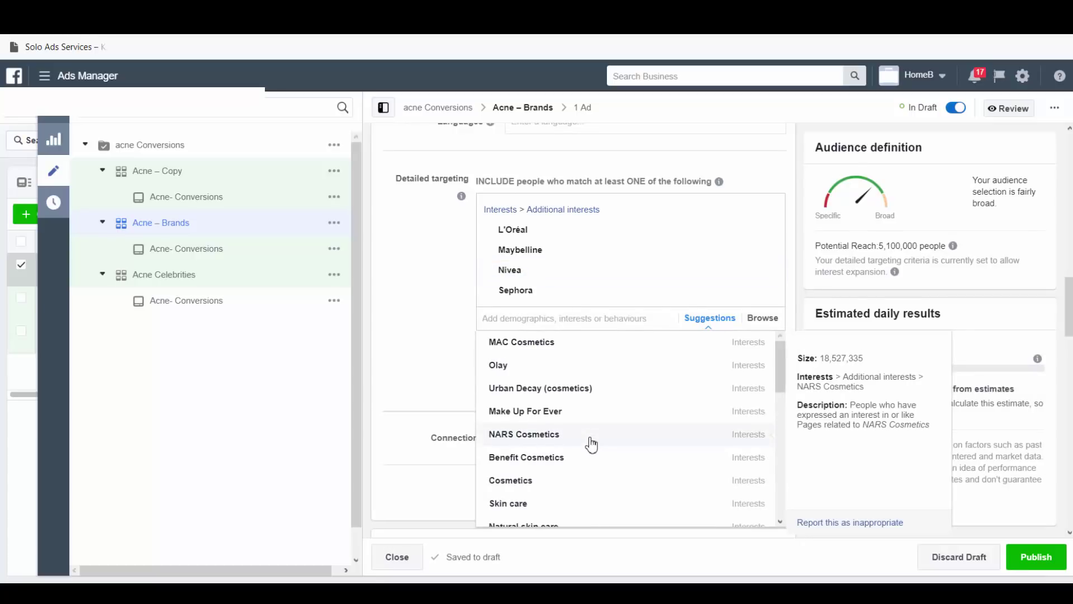
pyautogui.scroll(-5, 592, 444)
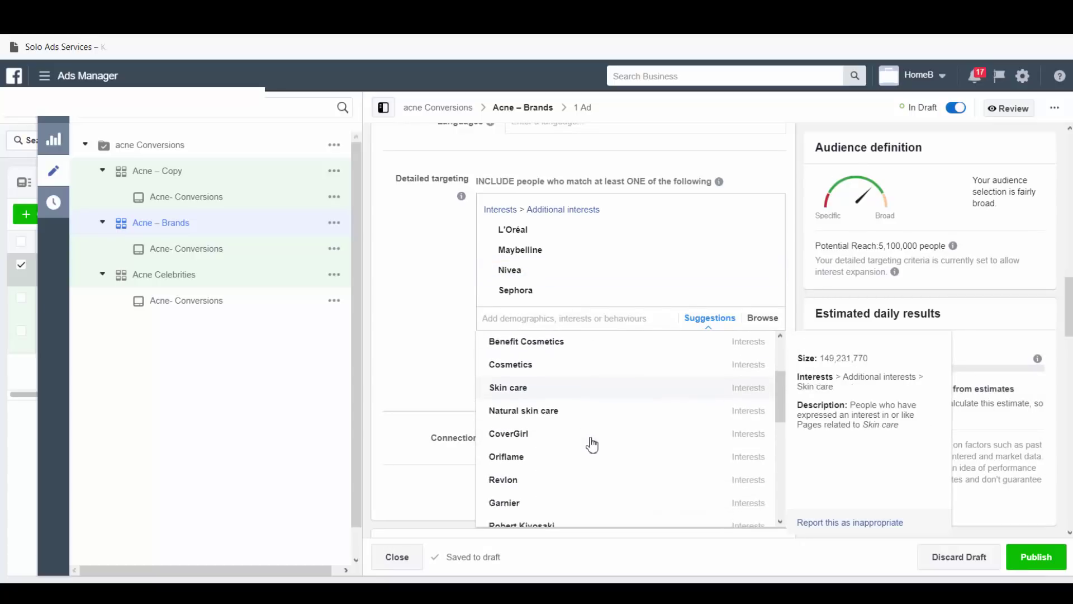
pyautogui.scroll(-2, 592, 445)
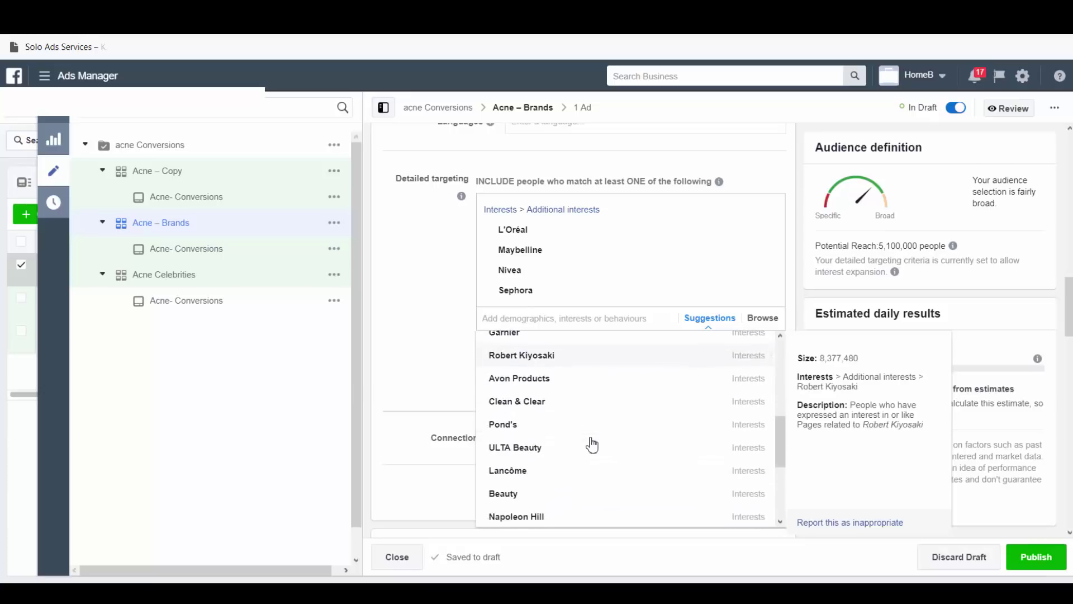
pyautogui.scroll(-1, 592, 445)
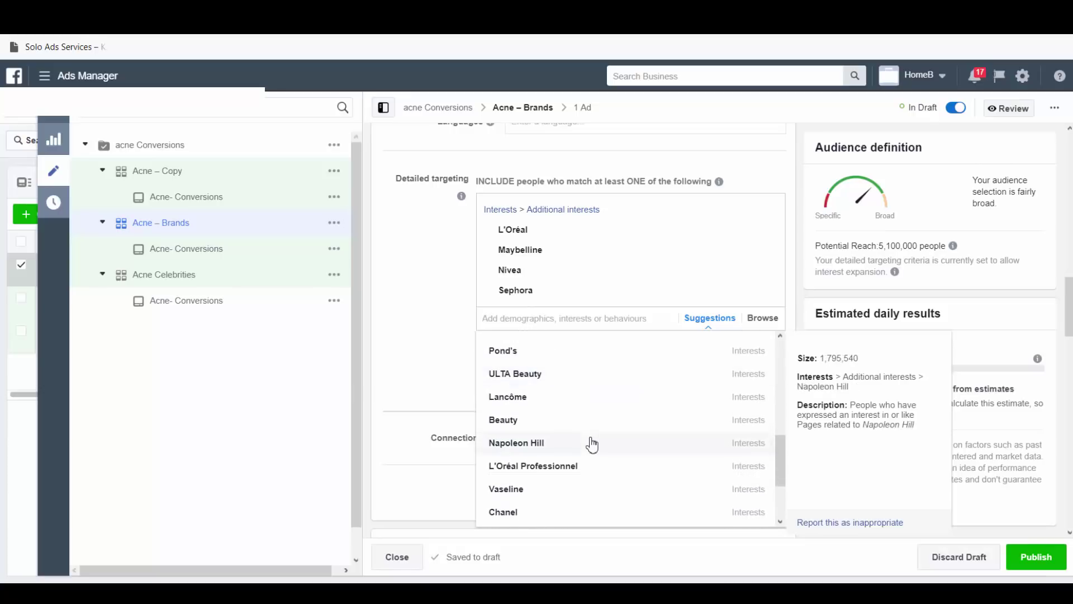
pyautogui.scroll(-1, 592, 444)
pyautogui.scroll(-4, 592, 444)
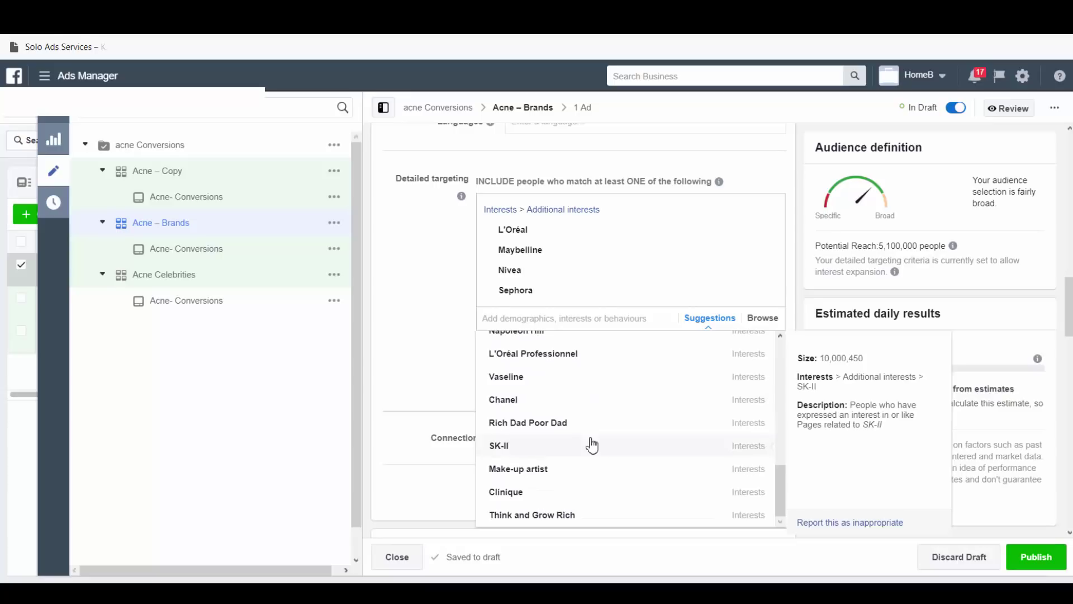
pyautogui.scroll(4, 586, 371)
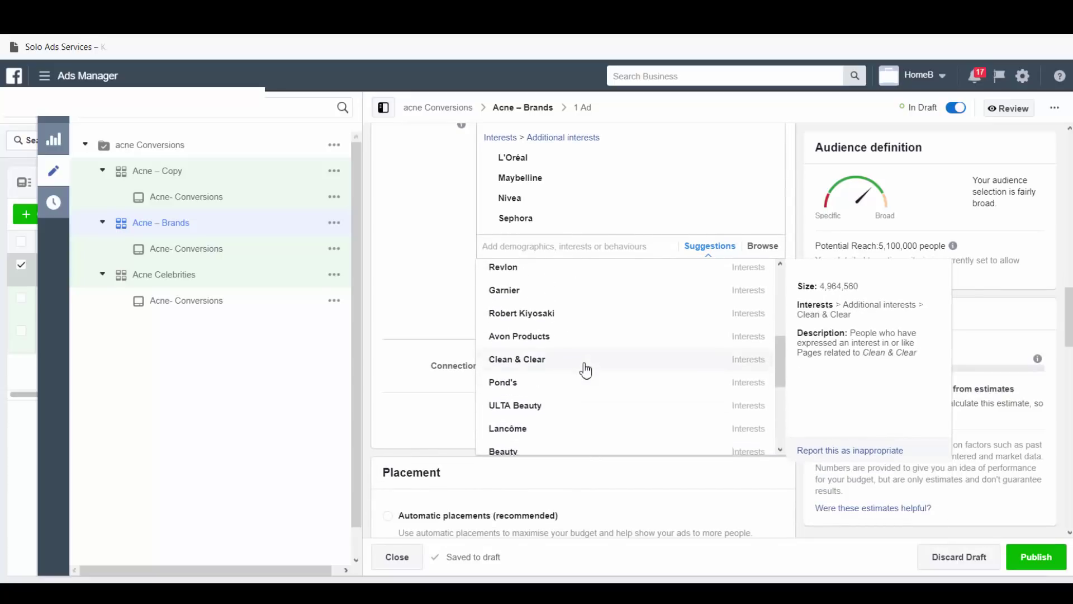
pyautogui.scroll(1, 586, 370)
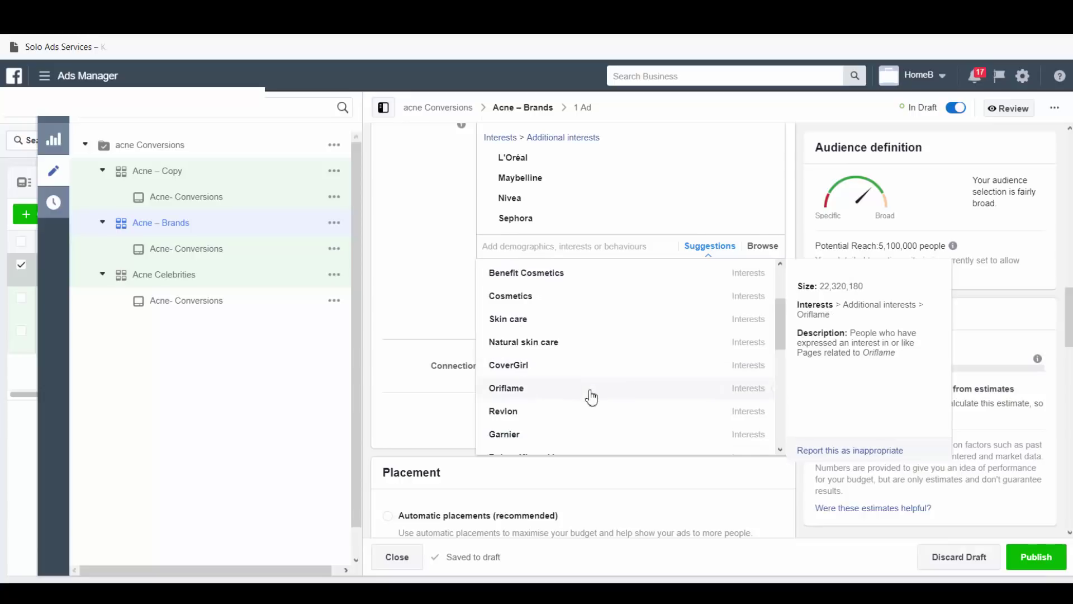
pyautogui.click(591, 394)
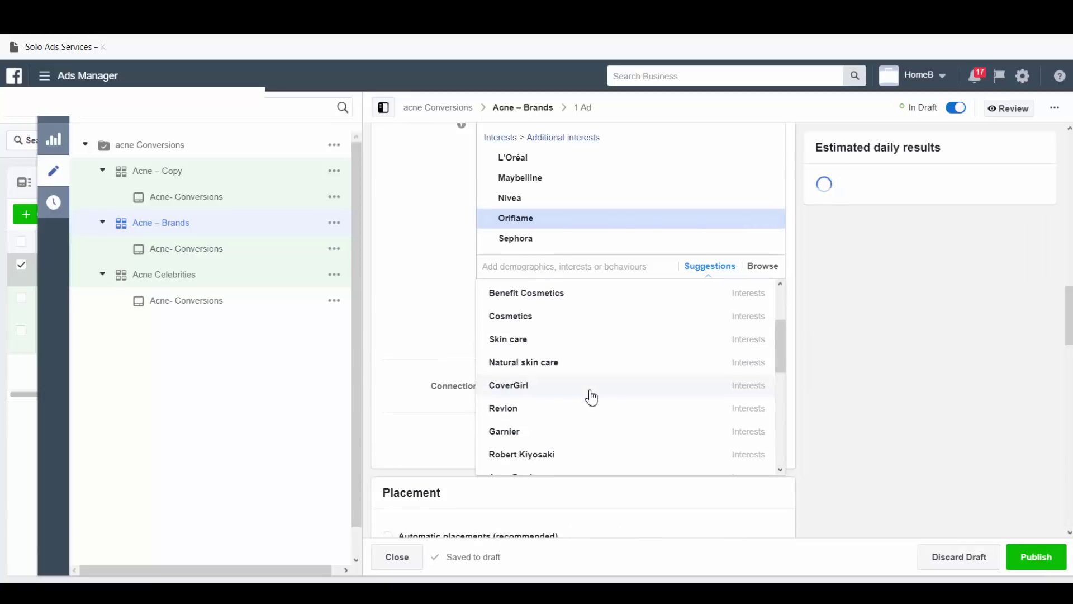
pyautogui.scroll(1, 610, 372)
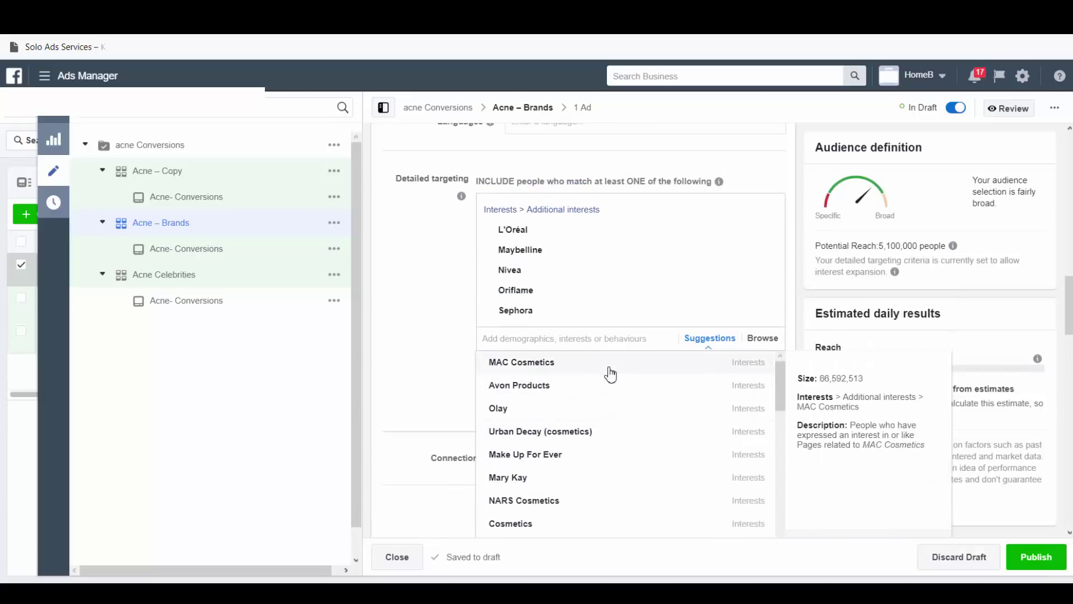
pyautogui.click(421, 331)
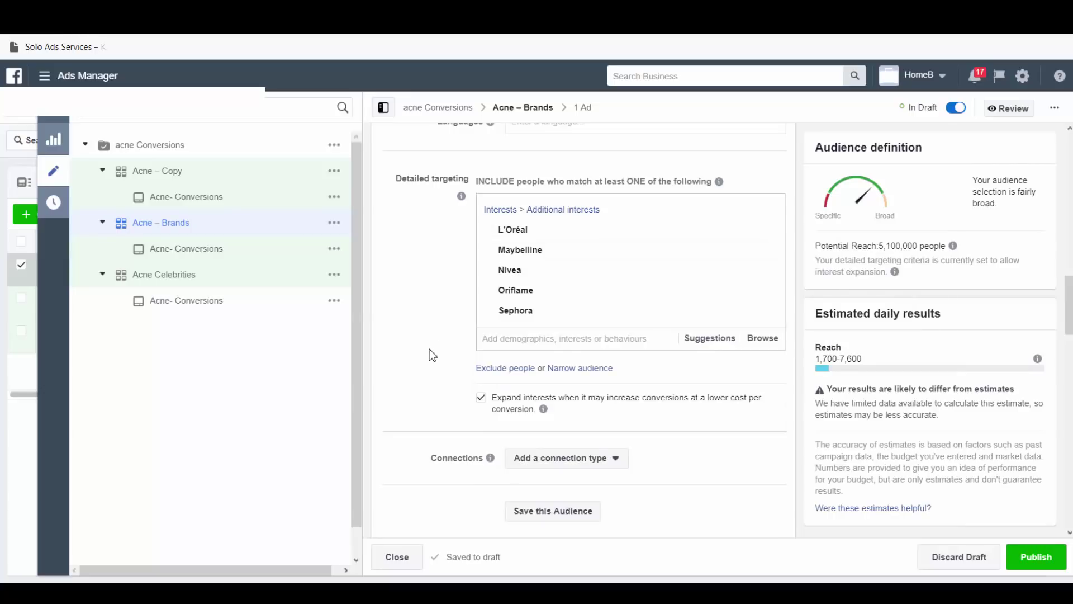
pyautogui.scroll(-2, 431, 364)
pyautogui.scroll(-10, 431, 364)
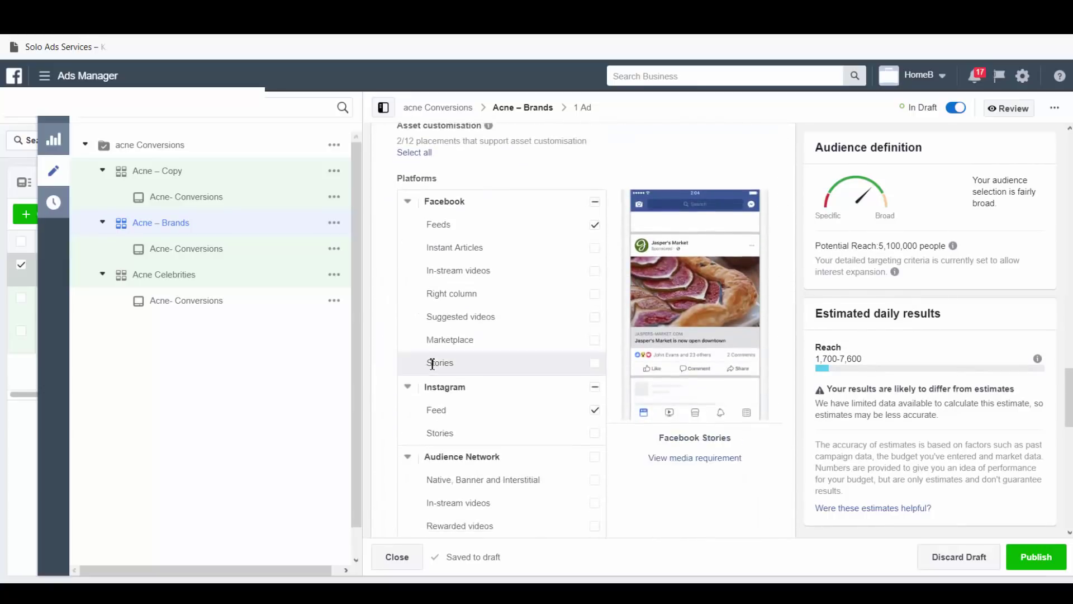
# - Set the Acne – Brands conversion window to 7 days after clicking or 1 day after viewing, then publish
pyautogui.scroll(-8, 615, 492)
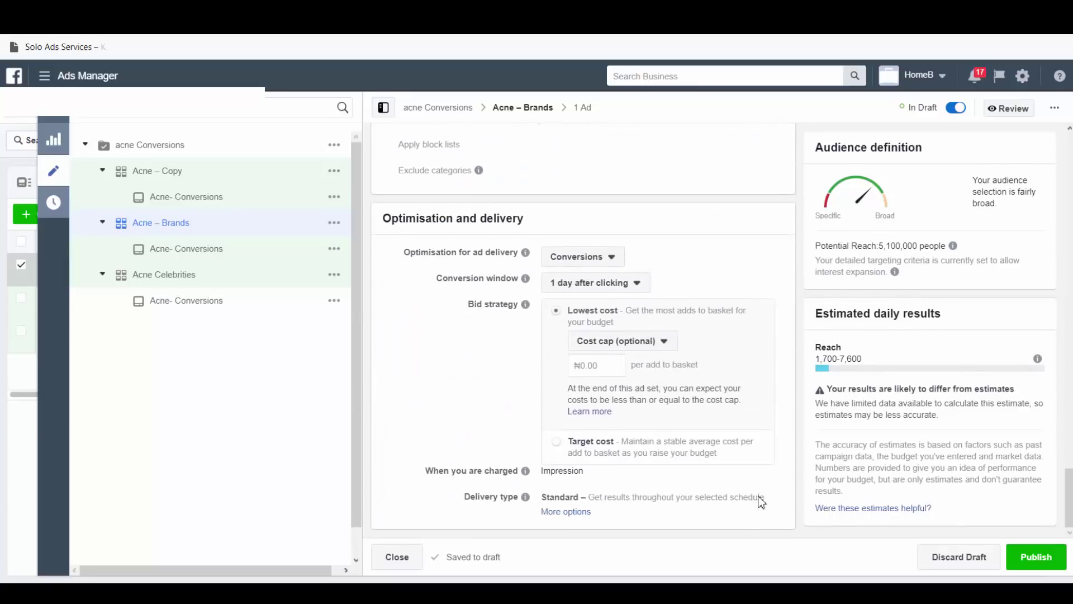
pyautogui.click(596, 289)
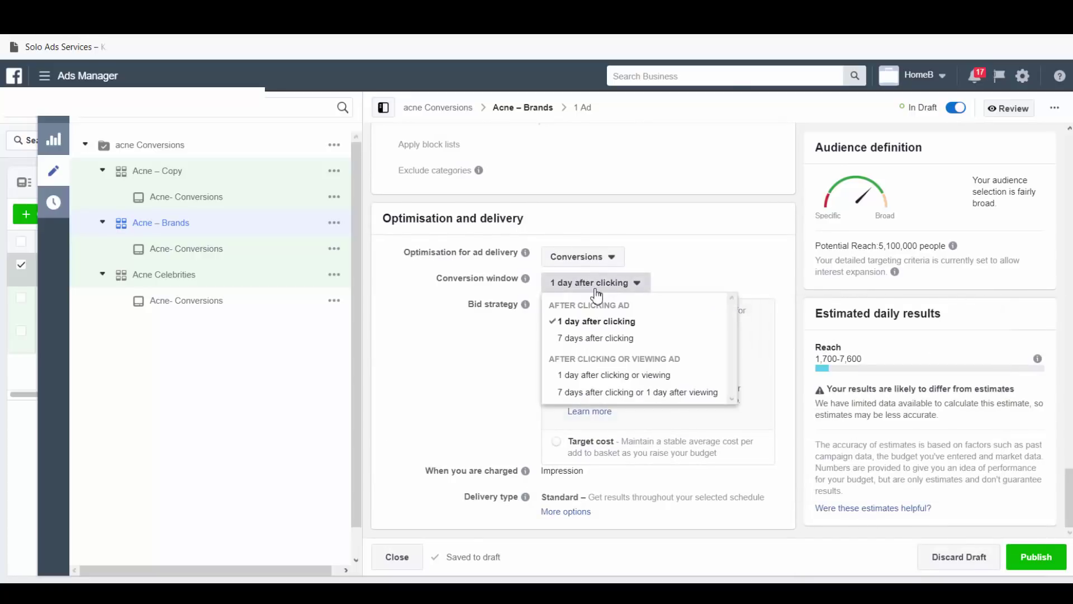
pyautogui.click(611, 393)
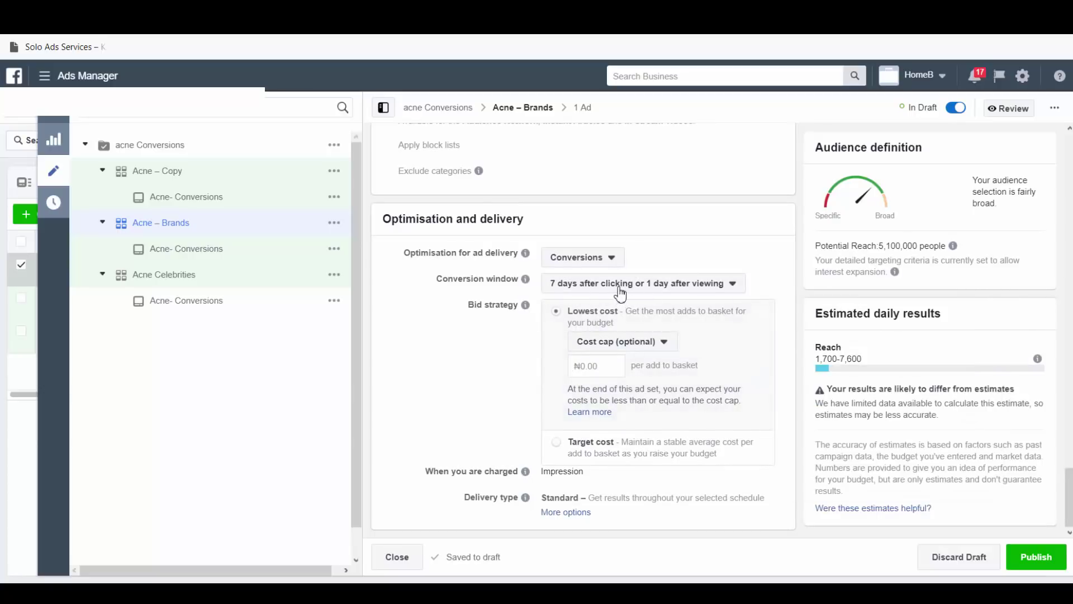
pyautogui.click(1039, 559)
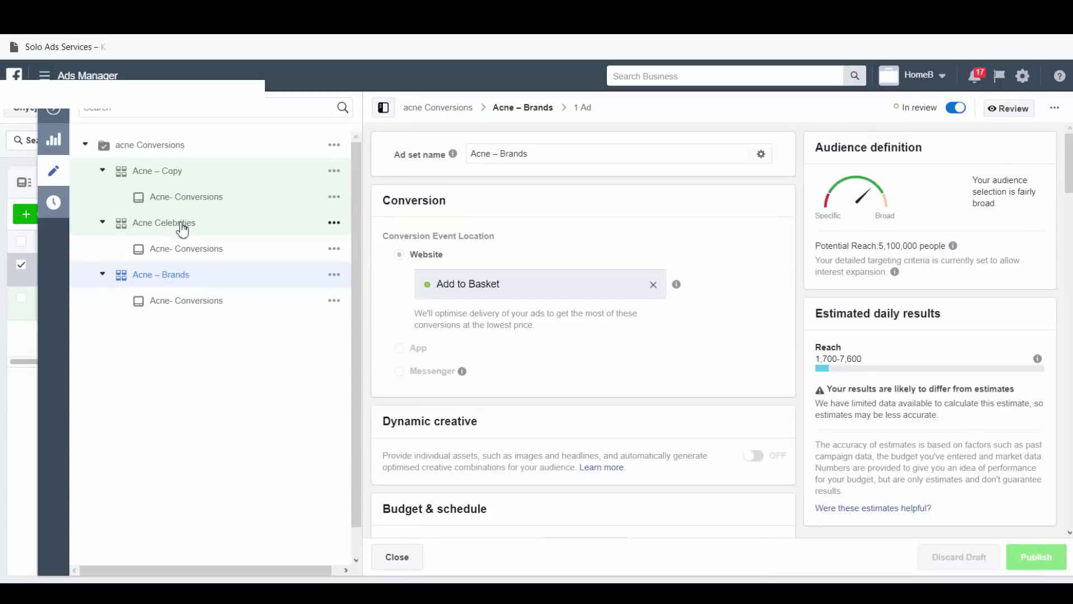
pyautogui.scroll(-12, 527, 358)
# - In Acne Celebrities, add MAC Cosmetics, Cosmetics and NARS Cosmetics from the targeting suggestions
pyautogui.scroll(-20, 529, 369)
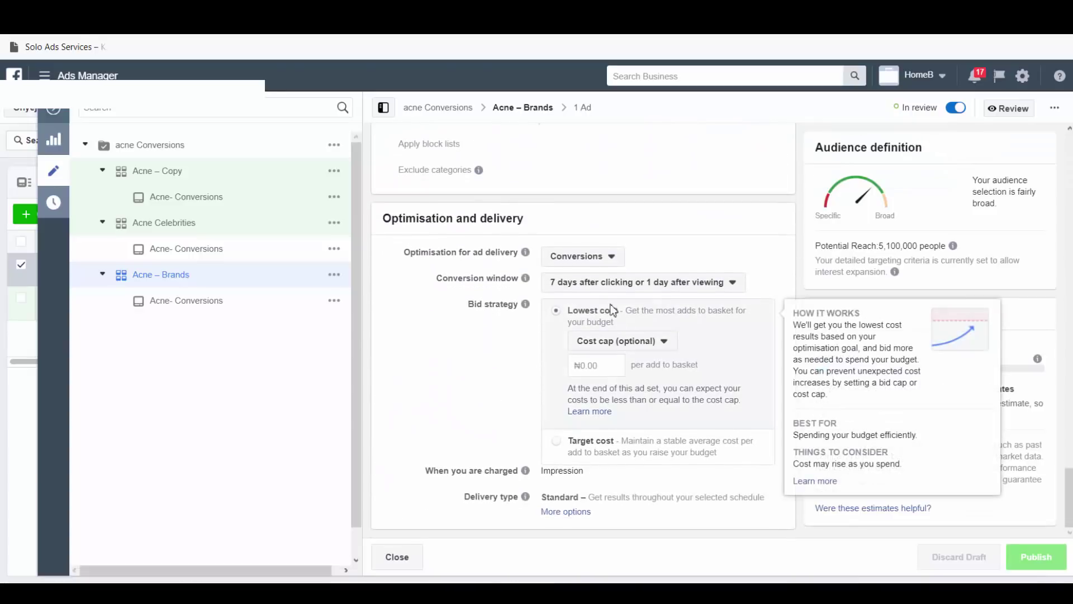
pyautogui.click(189, 235)
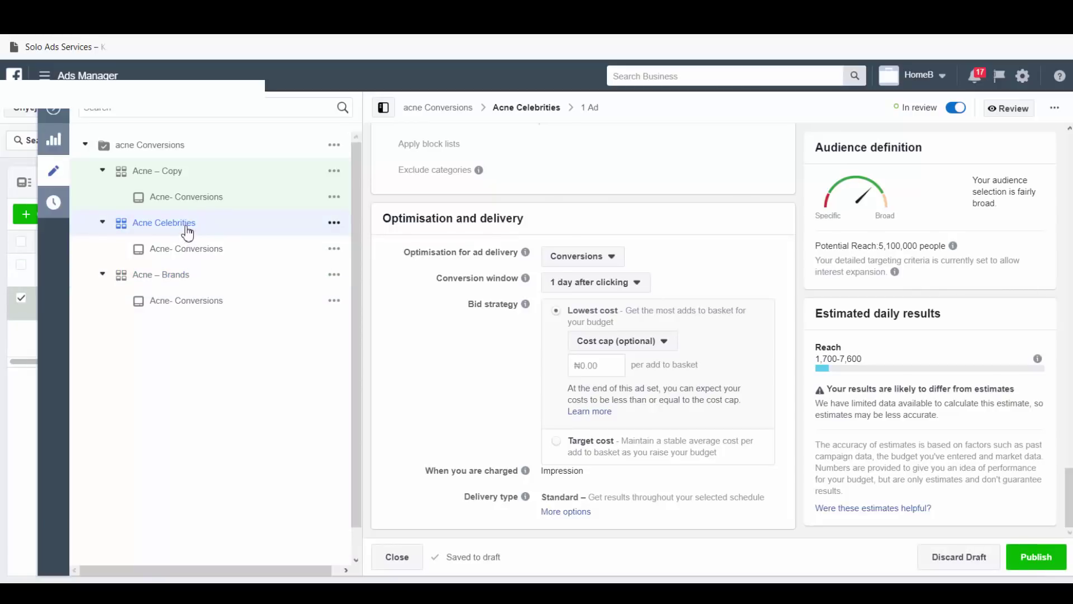
pyautogui.scroll(1, 554, 215)
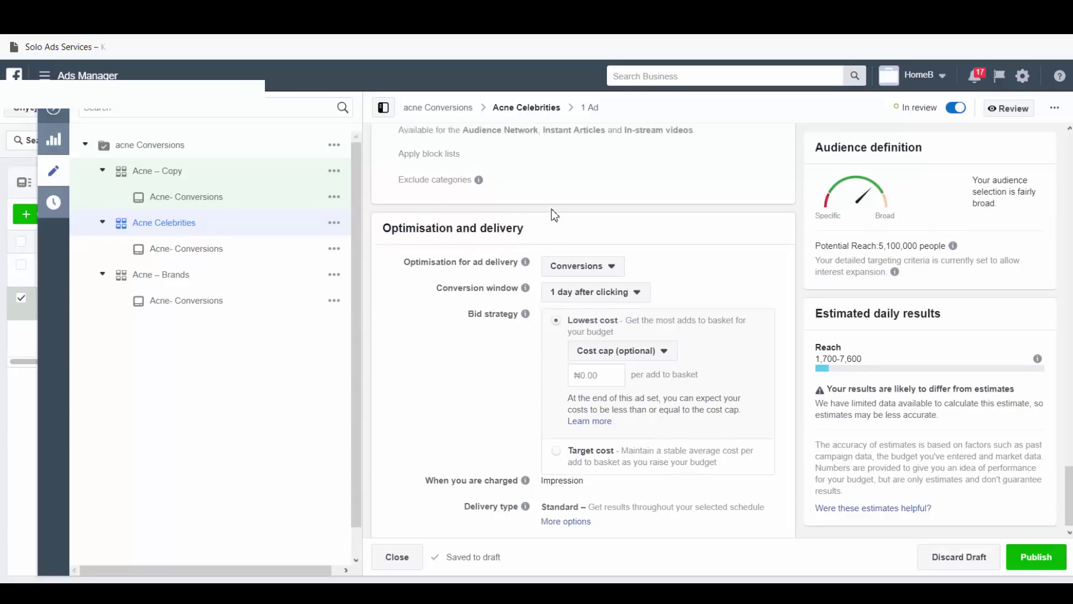
pyautogui.scroll(12, 553, 216)
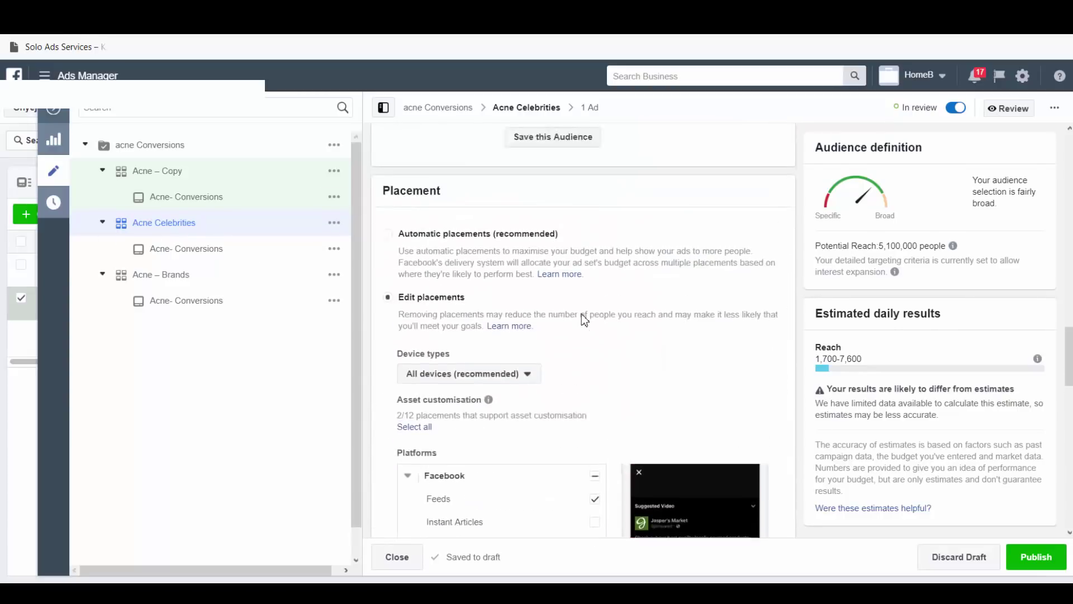
pyautogui.scroll(9, 582, 313)
pyautogui.click(715, 426)
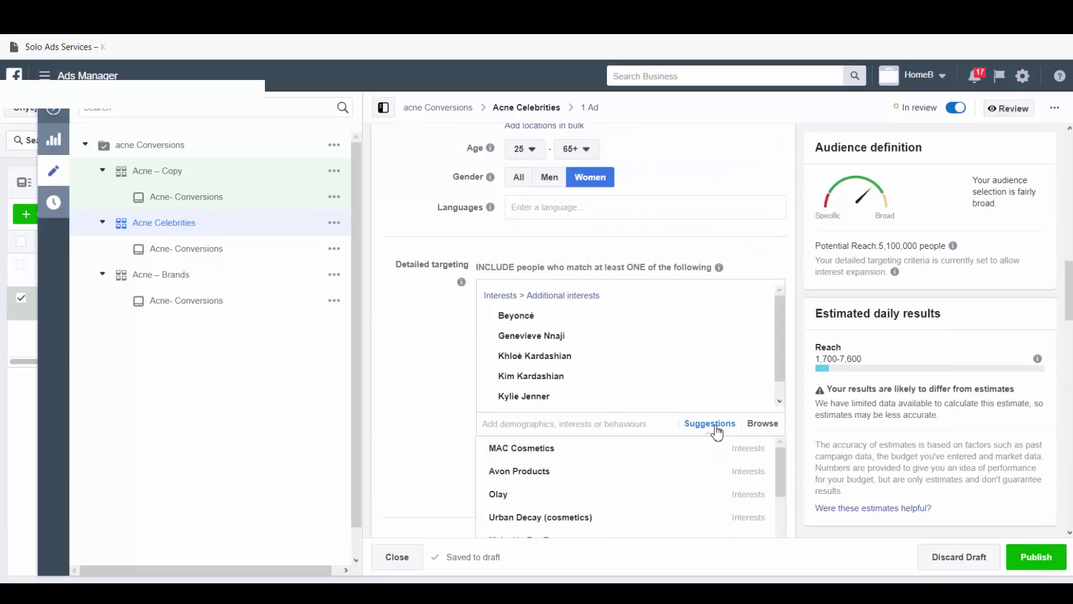
pyautogui.moveTo(673, 450)
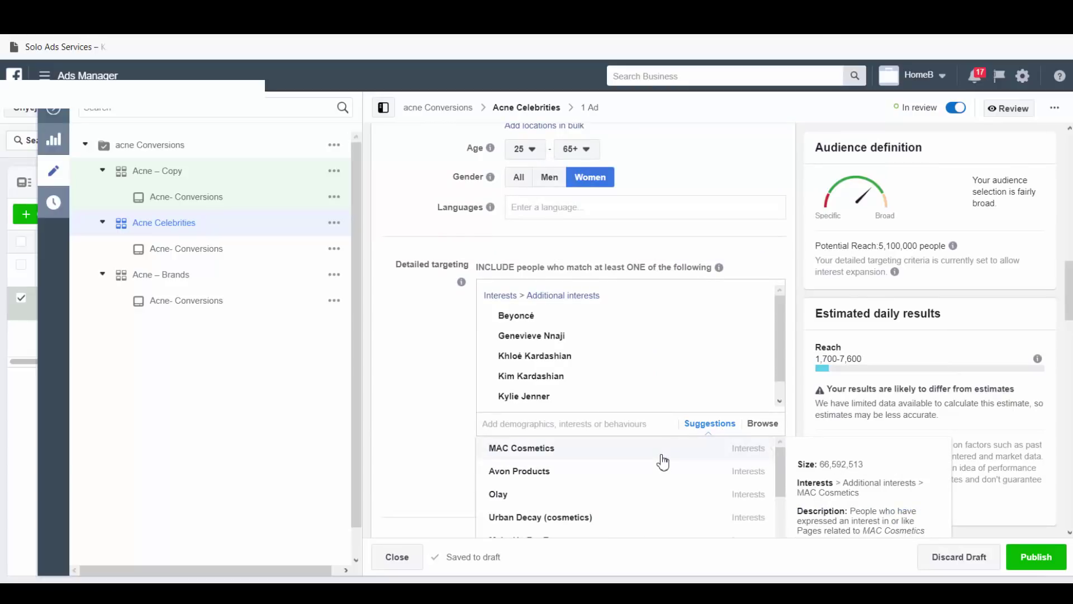
pyautogui.click(664, 462)
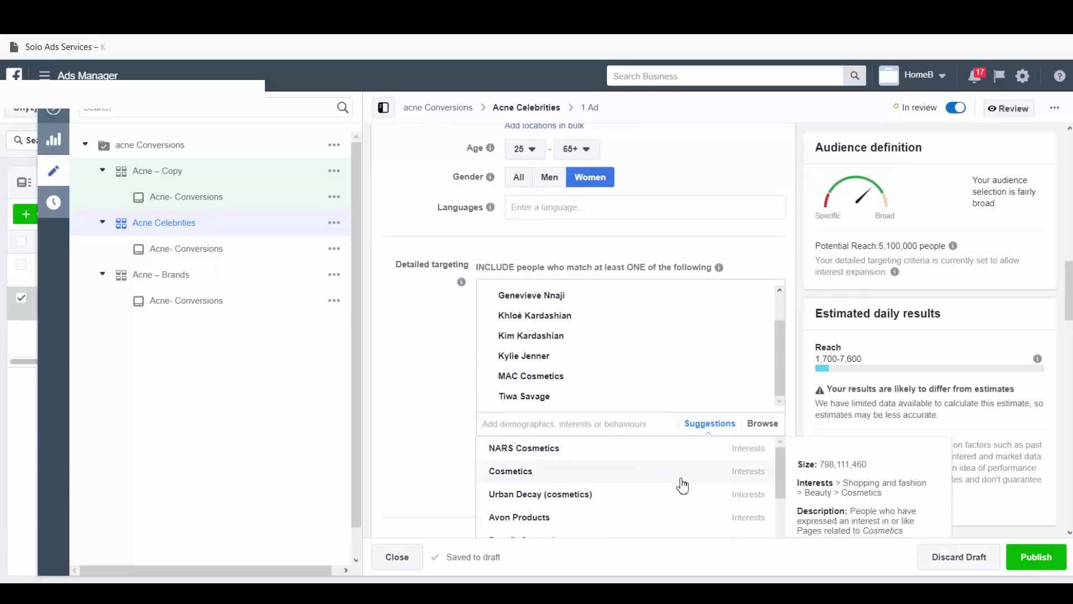
pyautogui.click(681, 476)
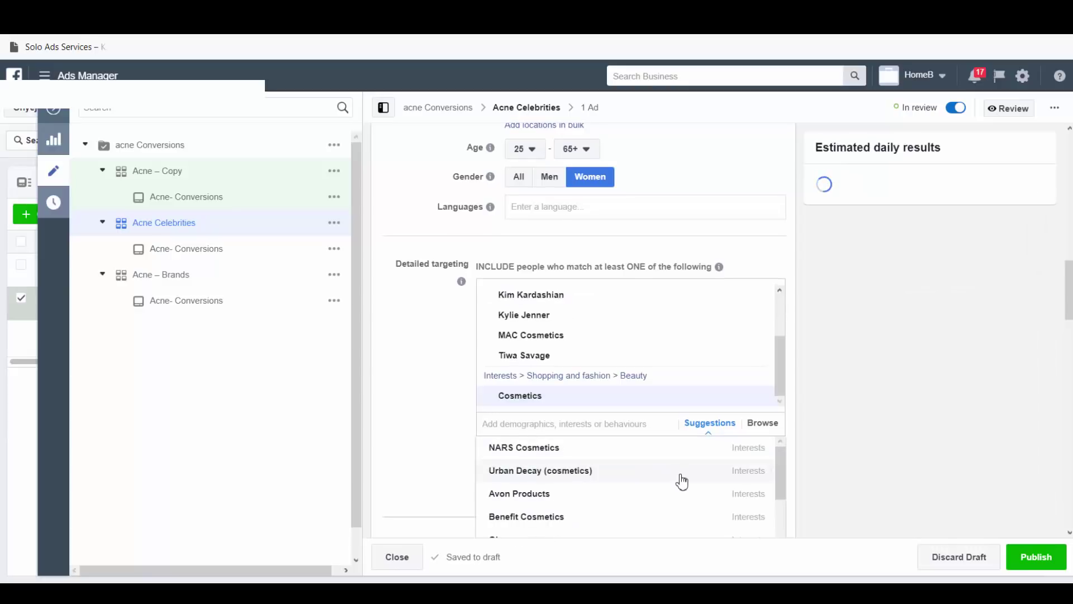
pyautogui.moveTo(682, 481)
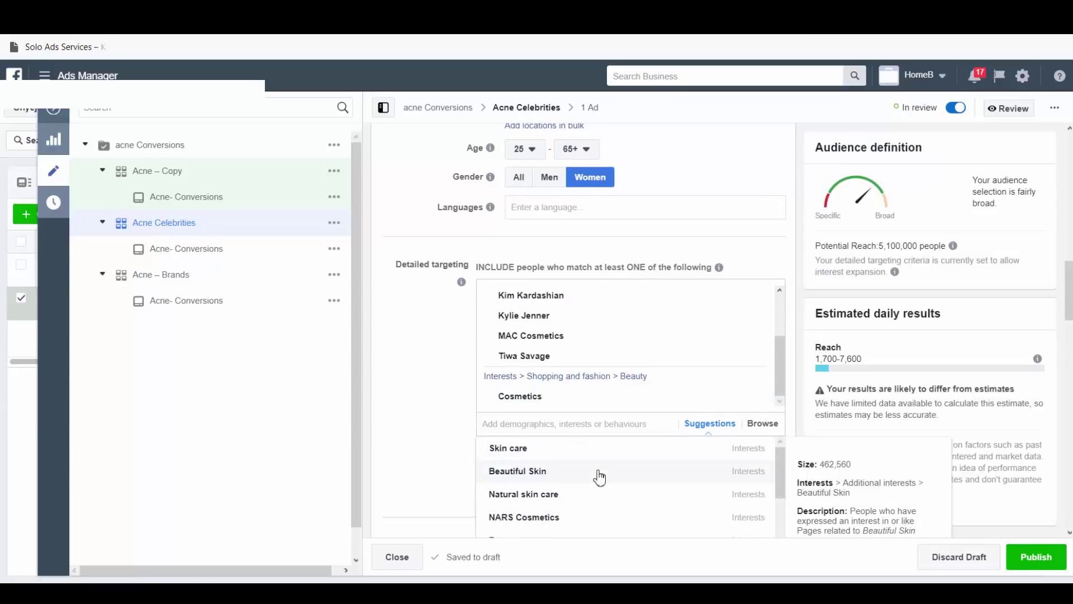
pyautogui.scroll(-1, 600, 476)
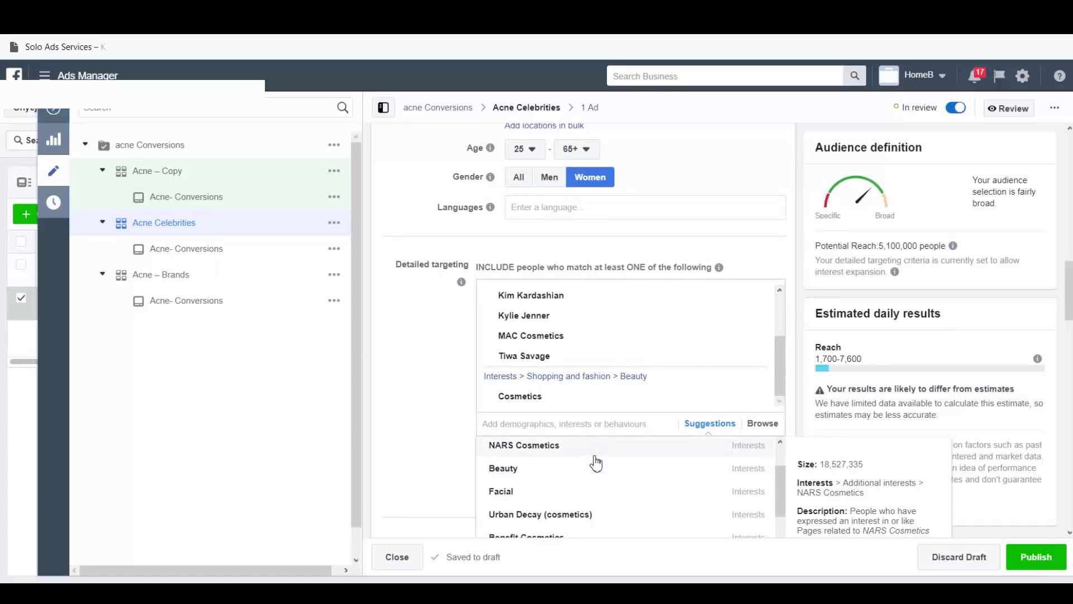
pyautogui.click(595, 458)
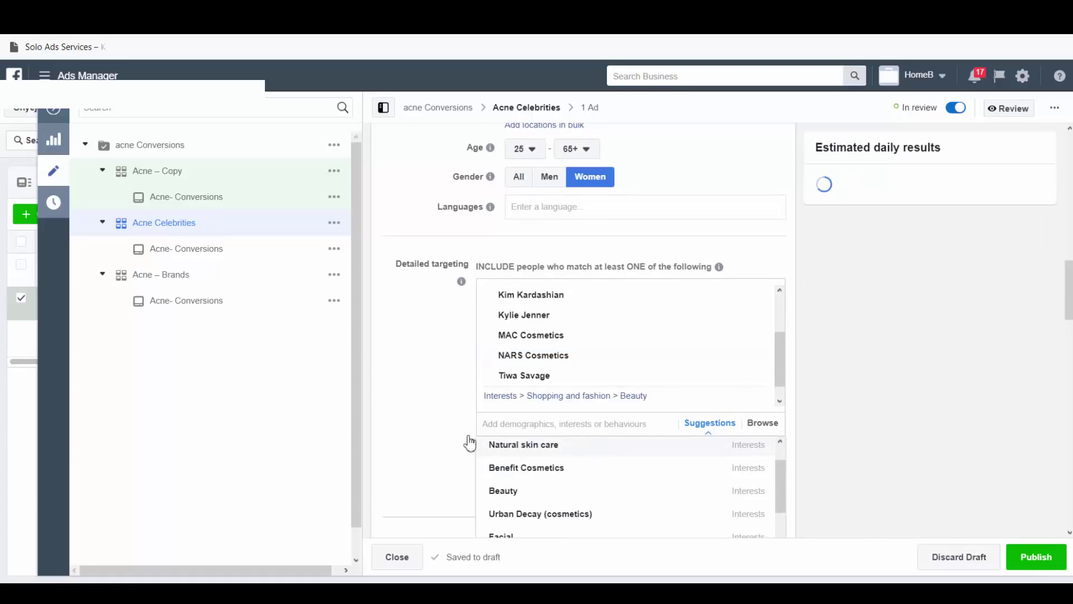
pyautogui.scroll(5, 622, 345)
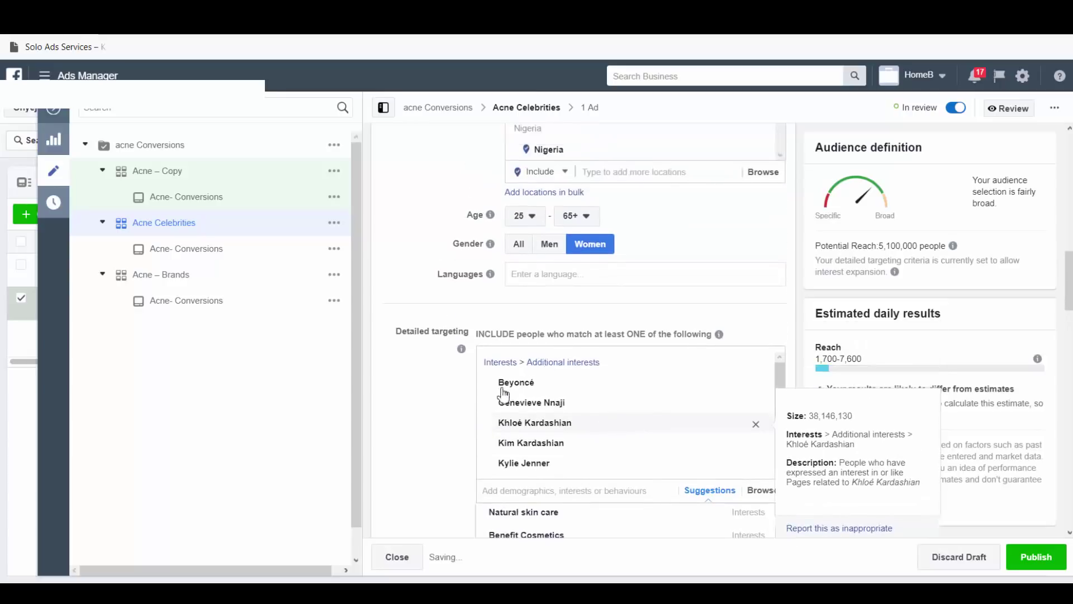
pyautogui.scroll(-10, 455, 461)
# - Open the remaining draft Acne – Copy ad set for editing
pyautogui.scroll(-10, 452, 439)
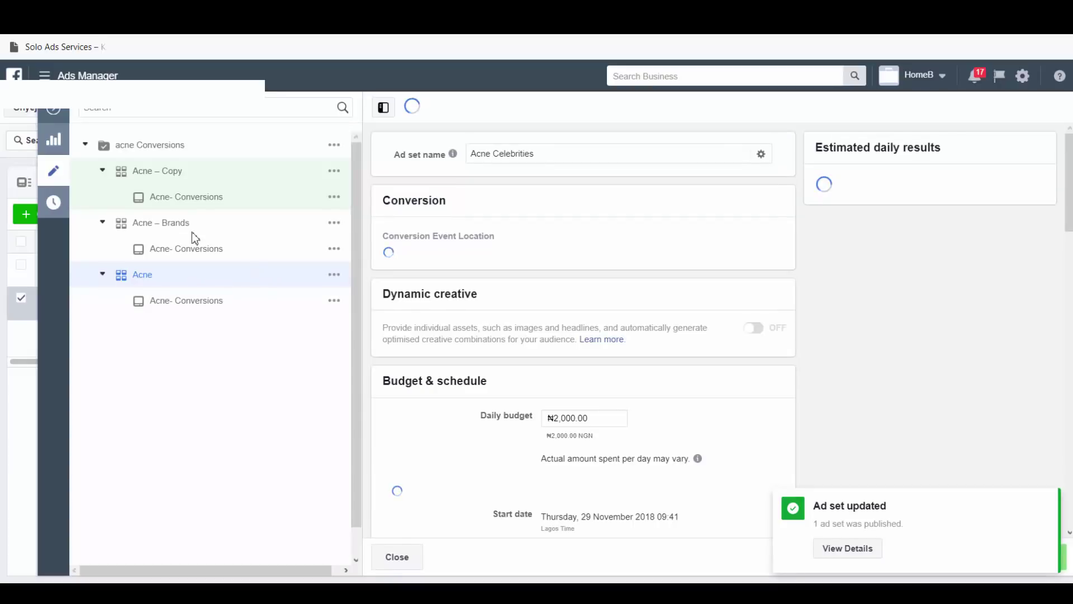
pyautogui.click(174, 178)
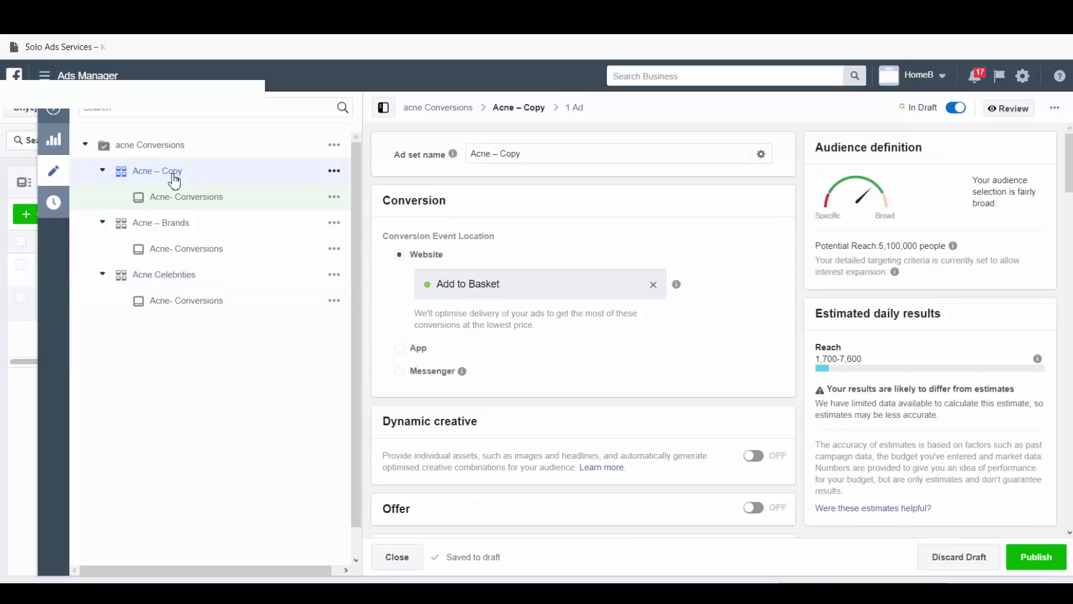
# - Rename the copied ad set from 'Acne – Copy' to 'Acne – General'
pyautogui.doubleClick(503, 157)
pyautogui.write('Ge')
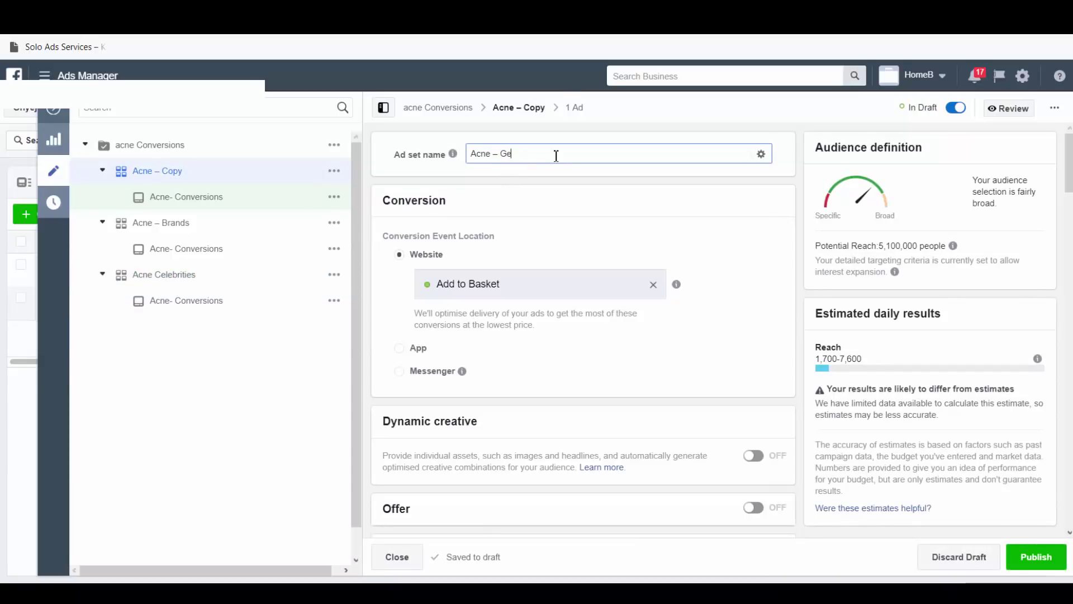
pyautogui.write('neral')
pyautogui.scroll(-9, 653, 347)
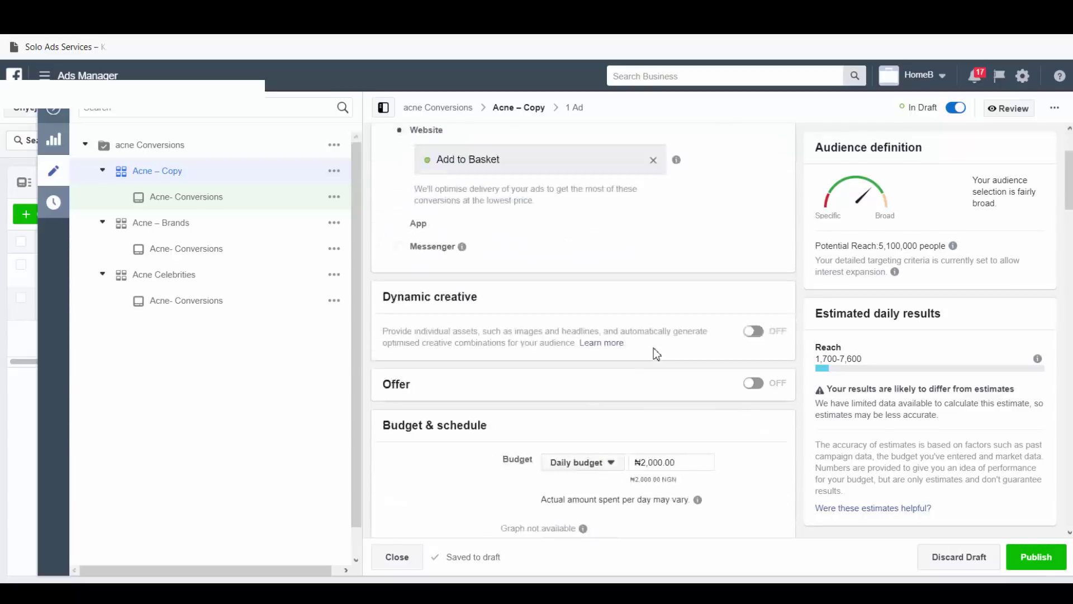
pyautogui.scroll(-5, 654, 348)
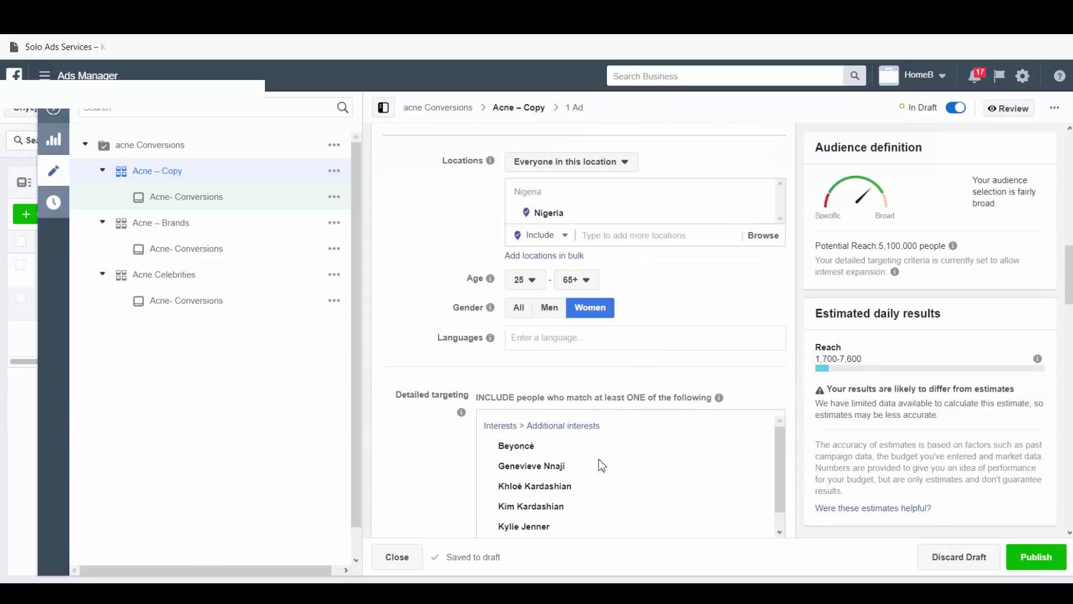
pyautogui.scroll(-4, 727, 438)
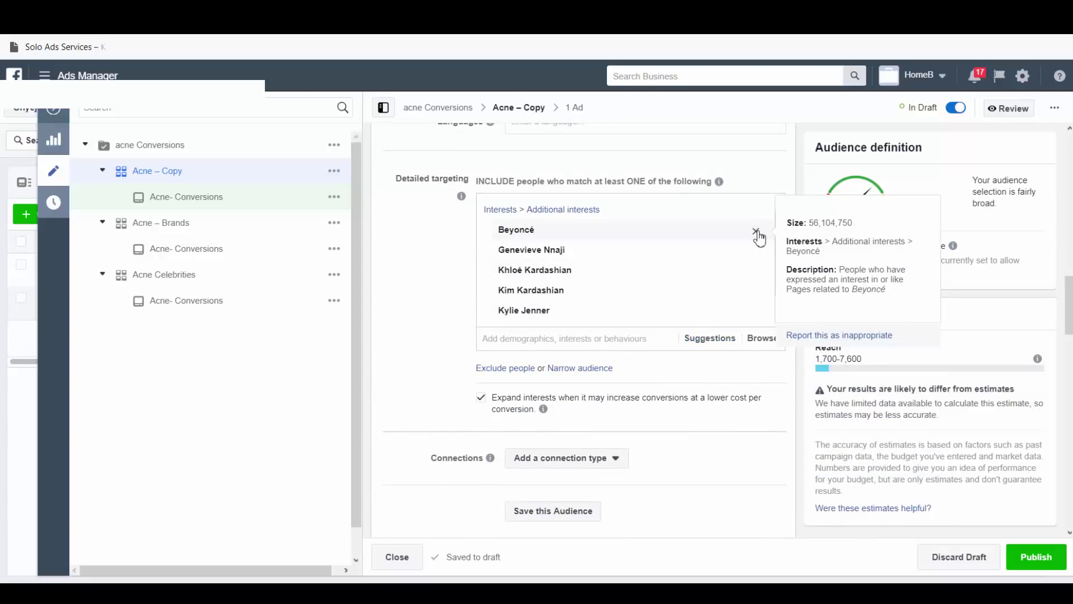
# - Remove all six celebrity interests from the ad set's detailed targeting
pyautogui.click(757, 232)
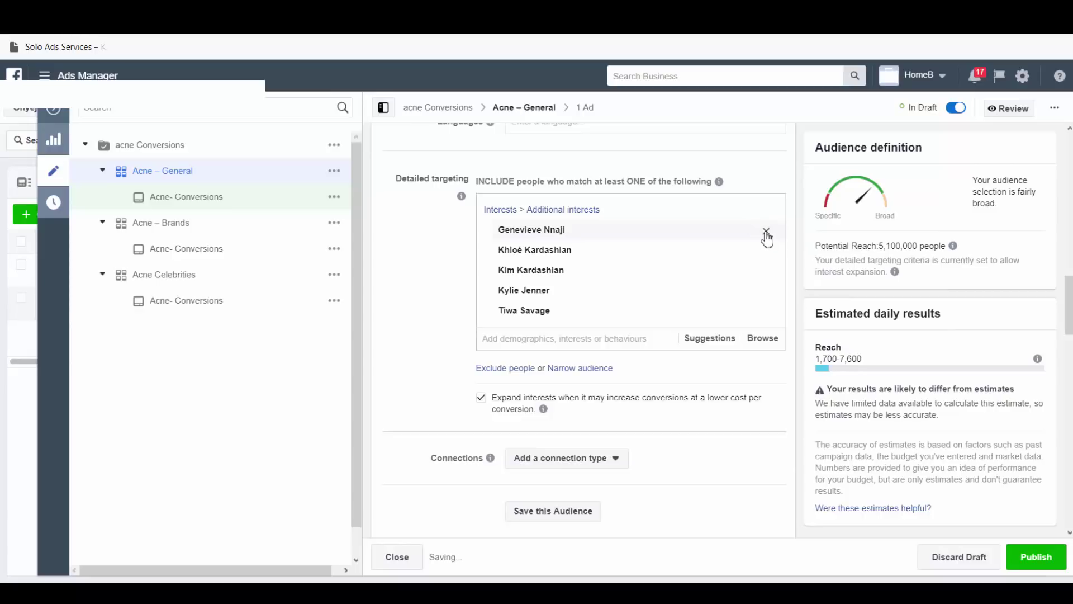
pyautogui.click(766, 233)
pyautogui.click(767, 232)
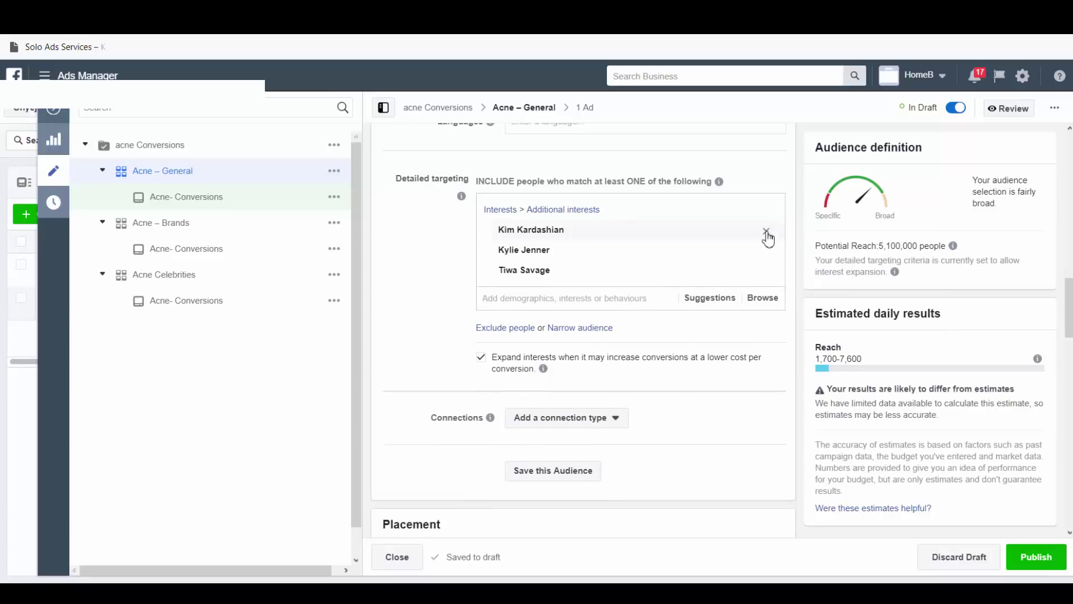
pyautogui.click(767, 232)
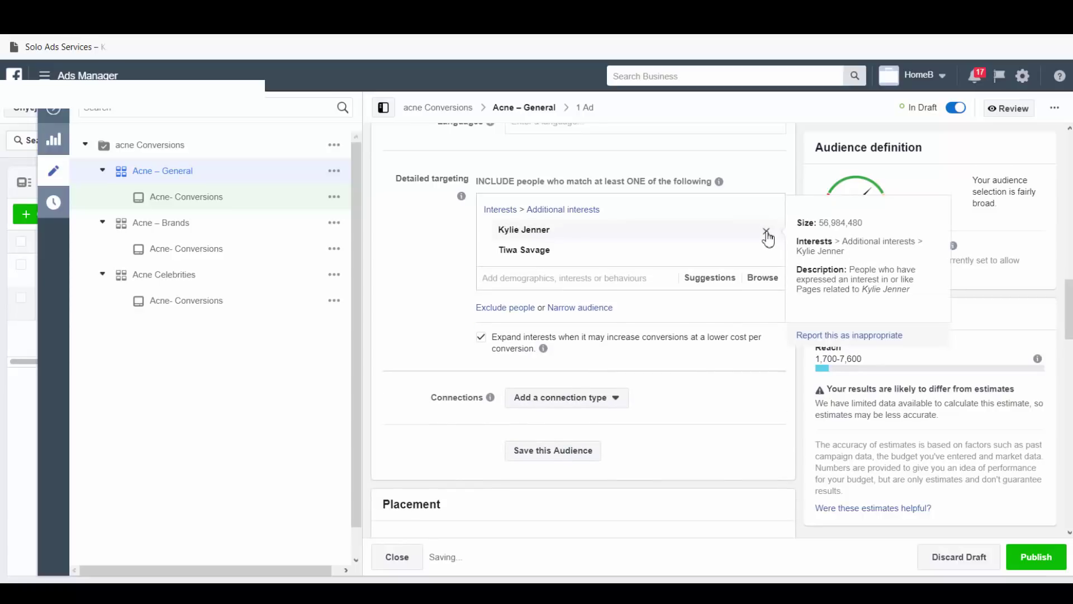
pyautogui.click(766, 232)
pyautogui.click(766, 232)
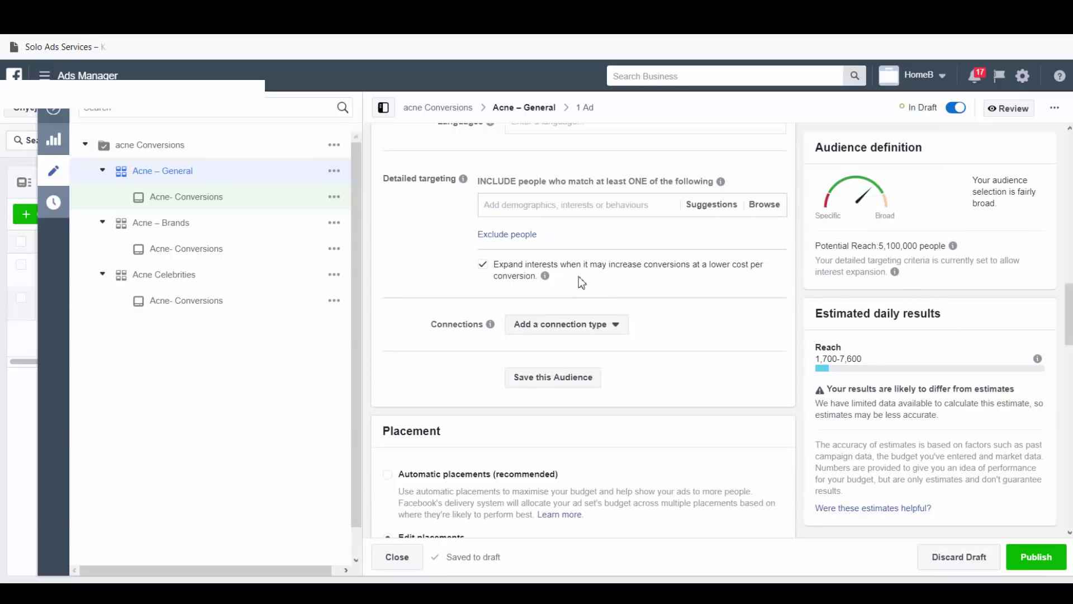
pyautogui.click(571, 206)
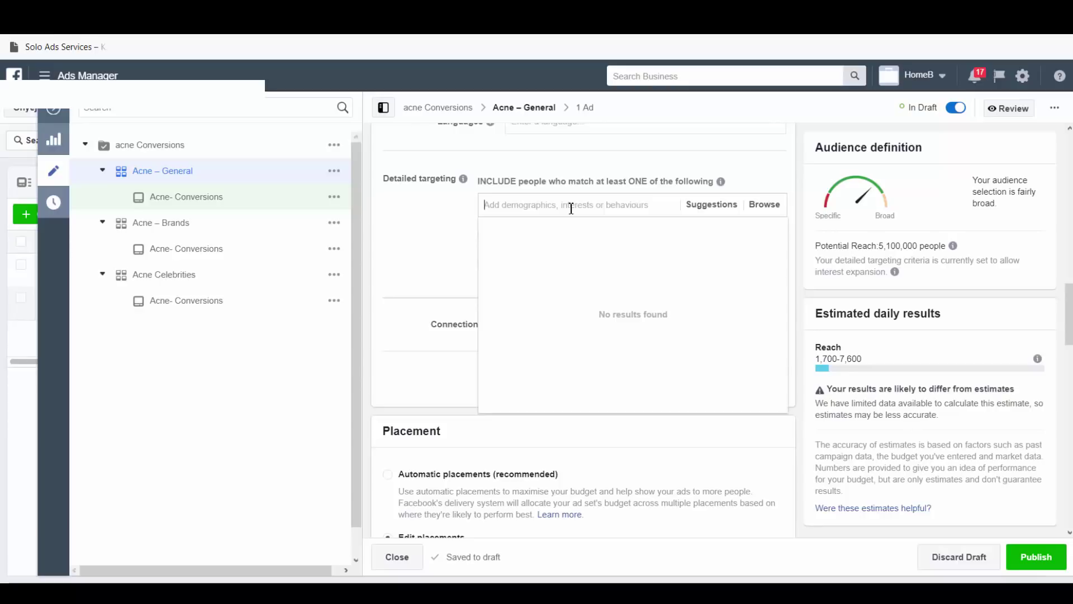
# - Replace the 'africa magic' search with 'te' and add the Telemundo interest
pyautogui.write('african')
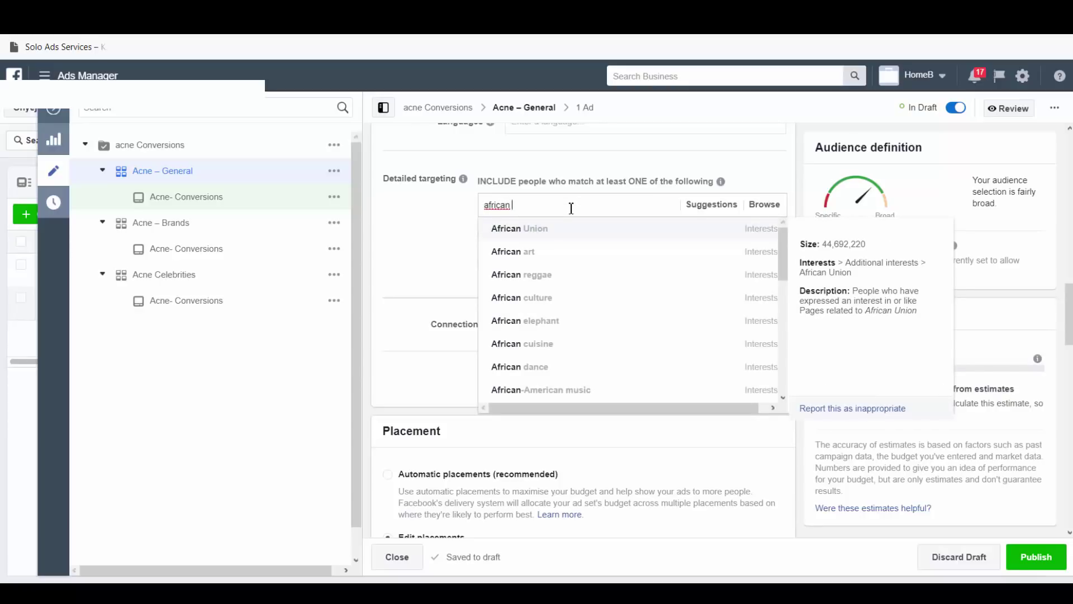
pyautogui.write(' magg')
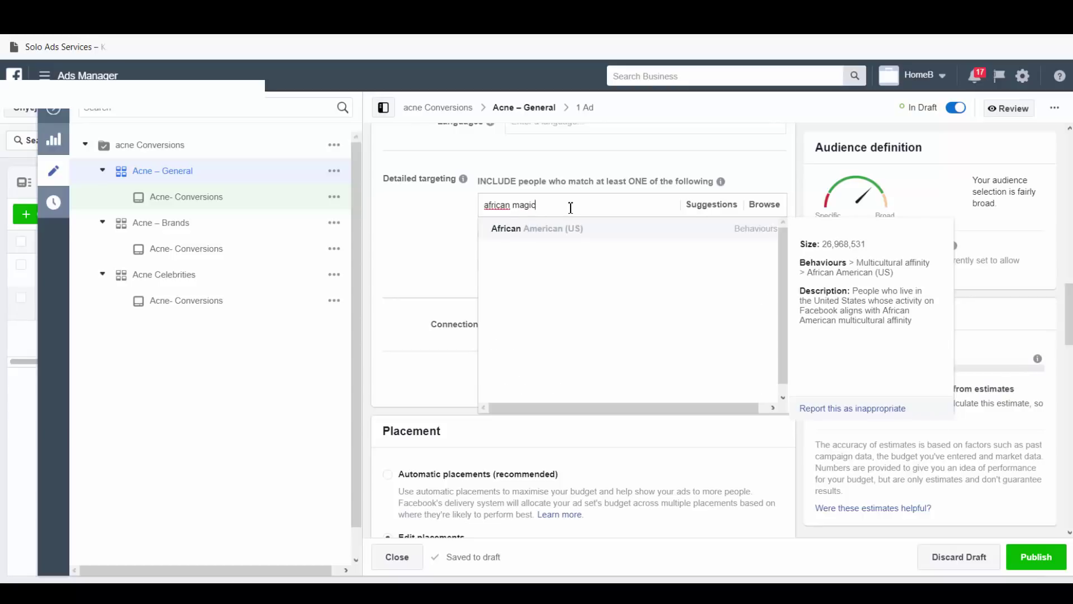
pyautogui.tripleClick(513, 207)
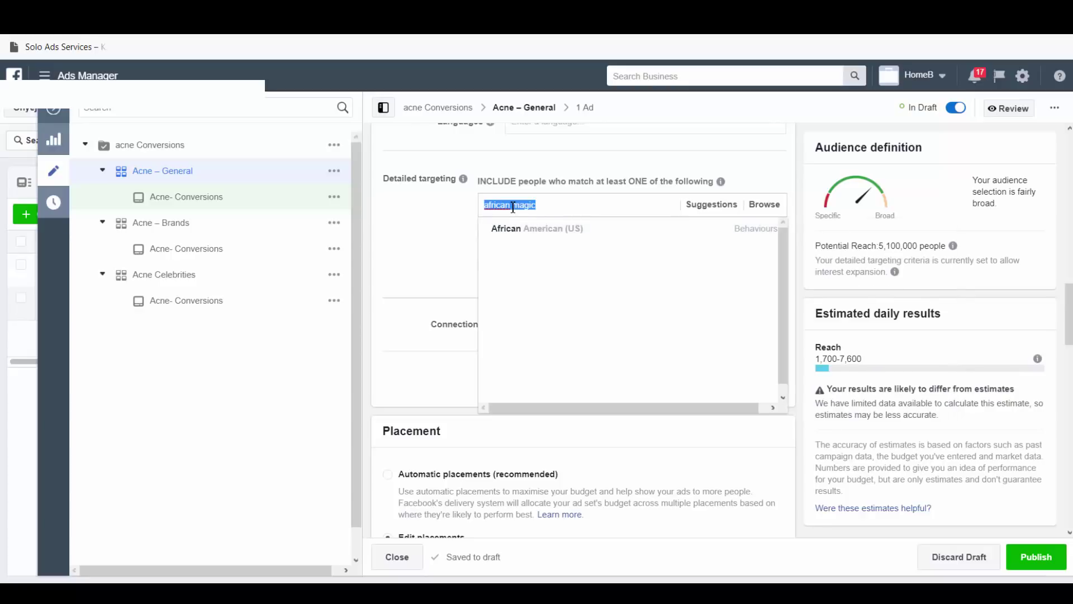
pyautogui.click(513, 207)
pyautogui.press('BackSpace')
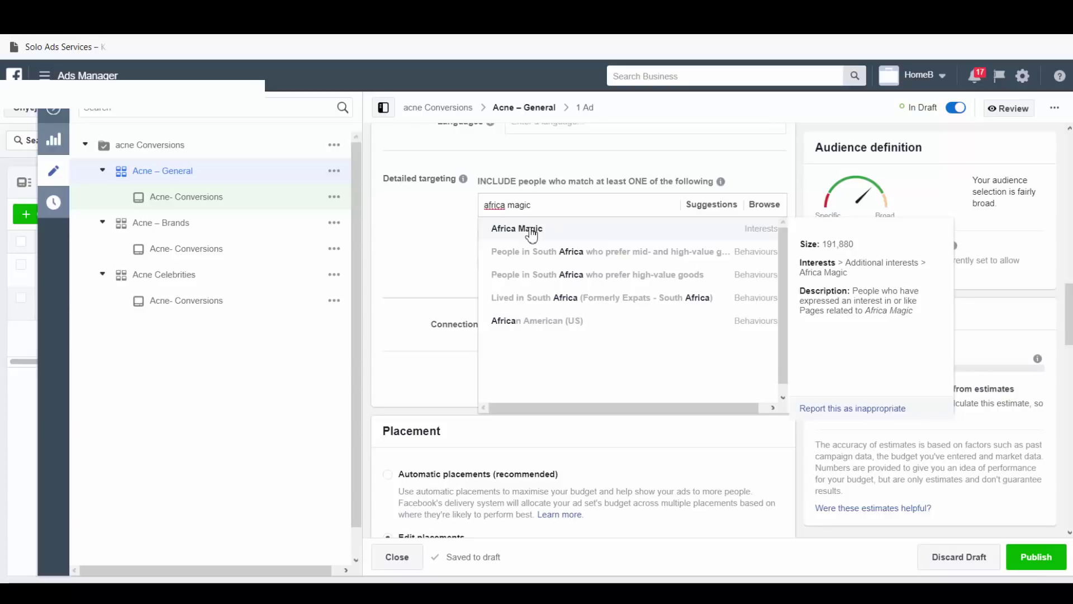
pyautogui.moveTo(543, 204); pyautogui.dragTo(486, 208)
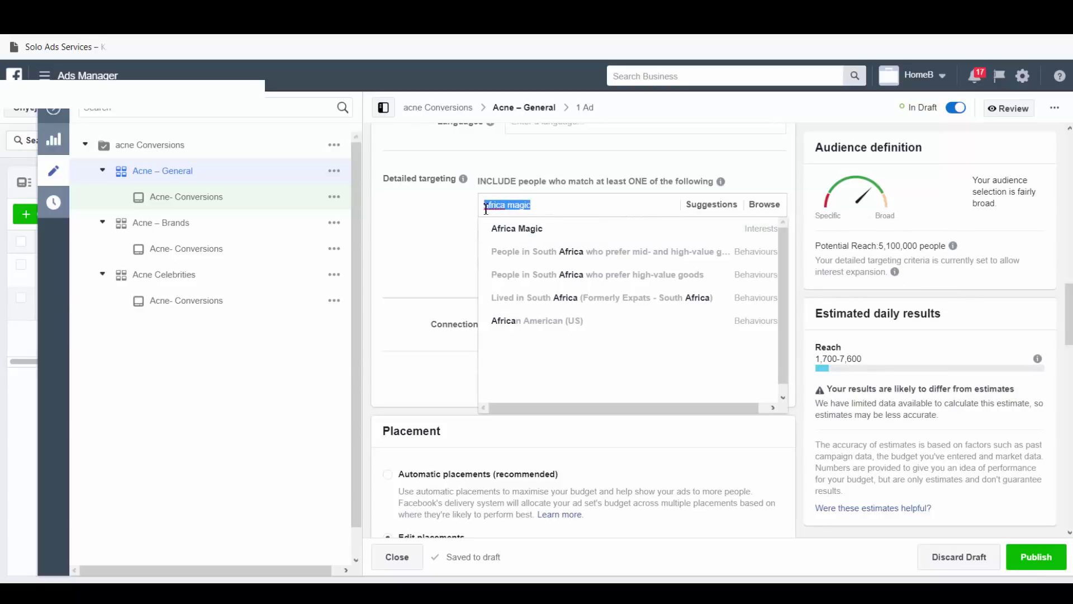
pyautogui.write('telemundo')
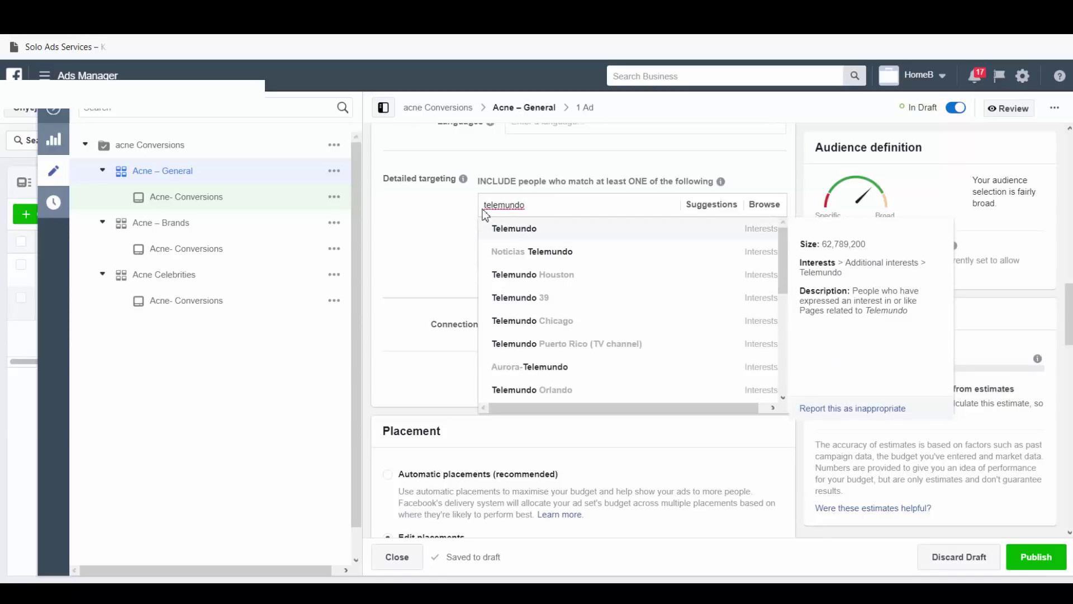
pyautogui.click(542, 240)
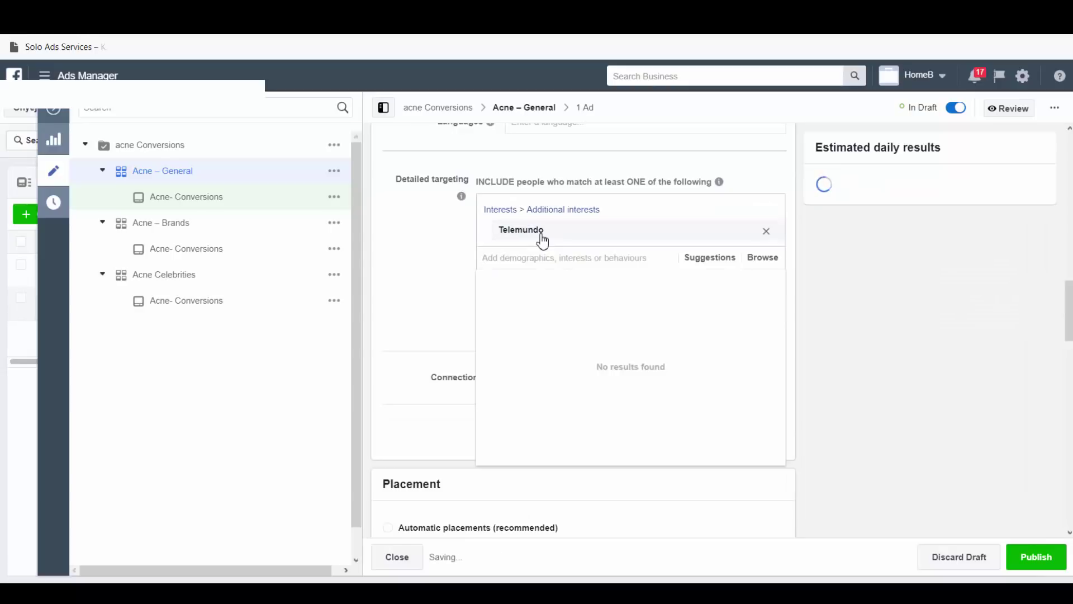
pyautogui.click(710, 258)
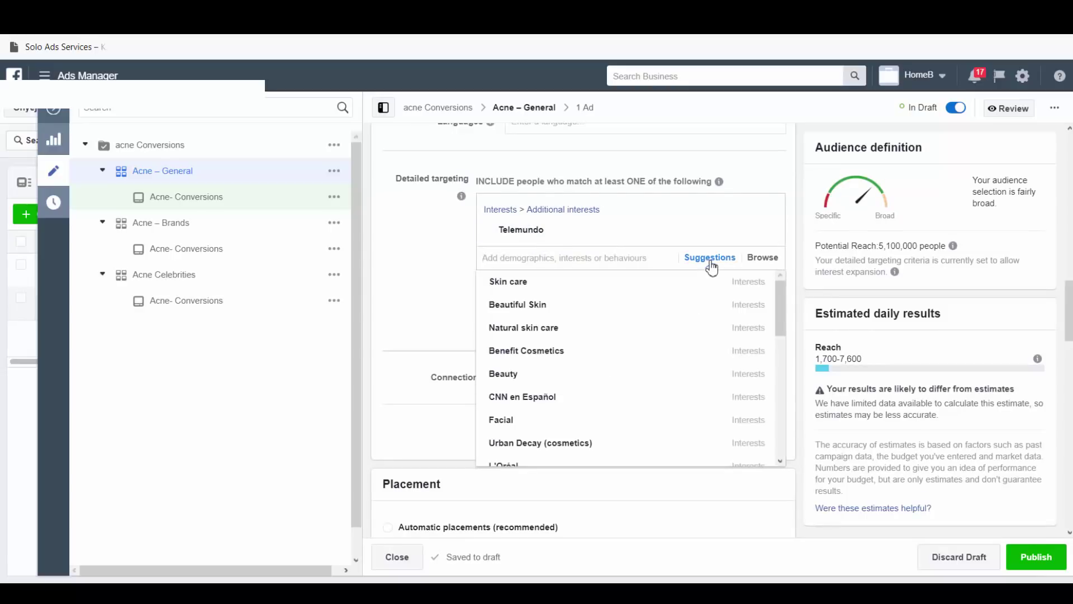
pyautogui.scroll(-1, 655, 365)
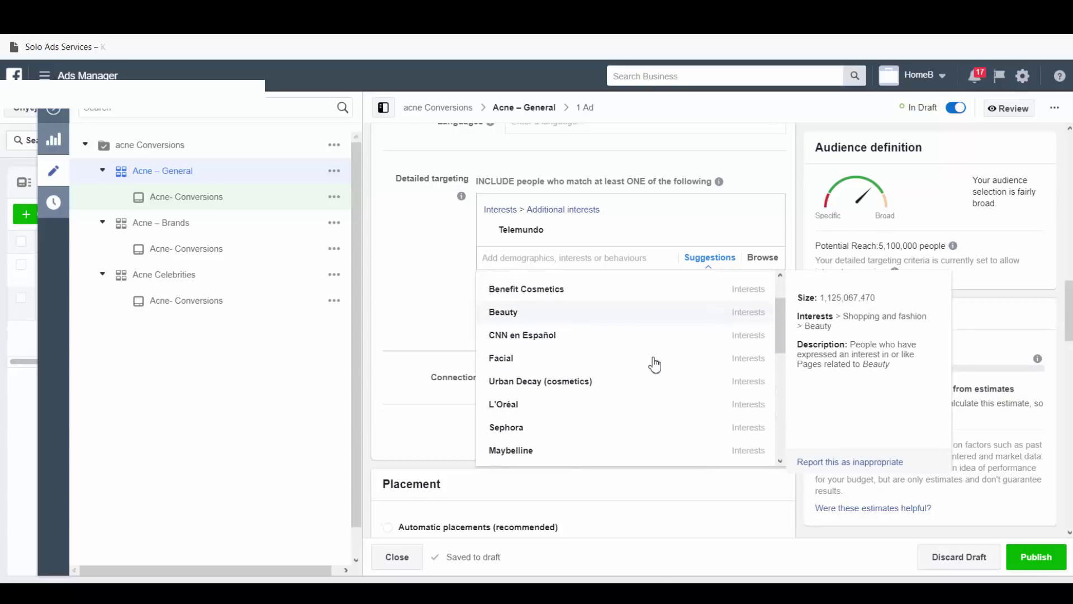
pyautogui.scroll(-3, 655, 366)
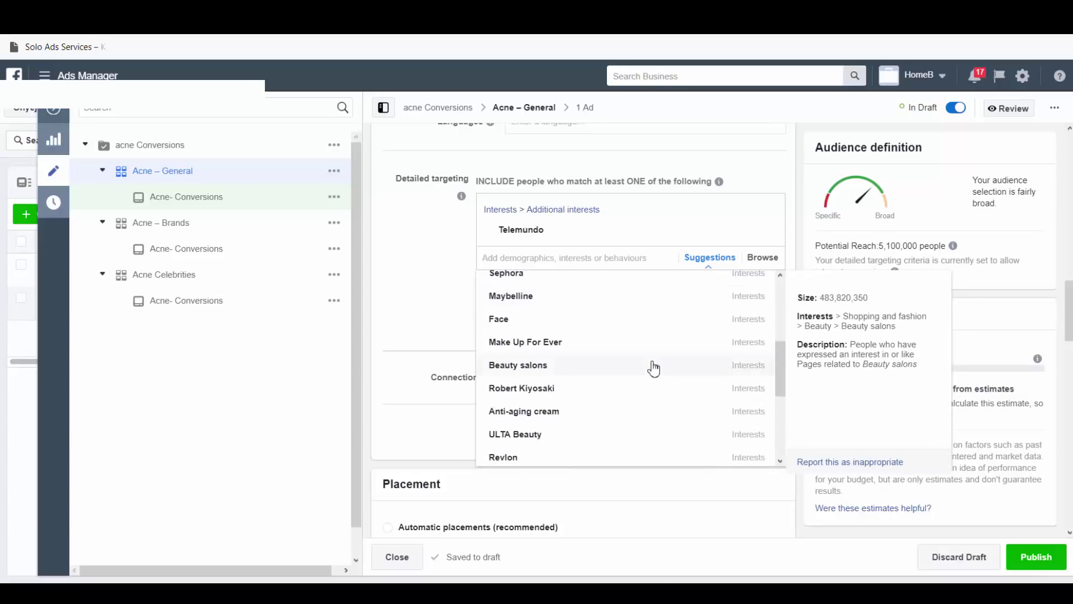
pyautogui.scroll(-3, 654, 369)
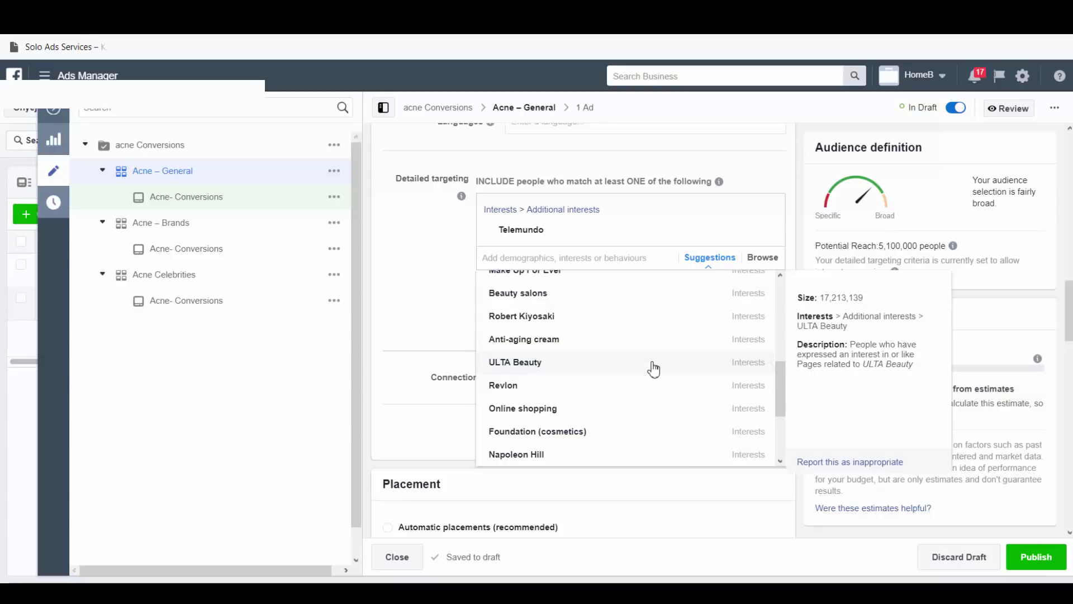
pyautogui.scroll(-5, 654, 369)
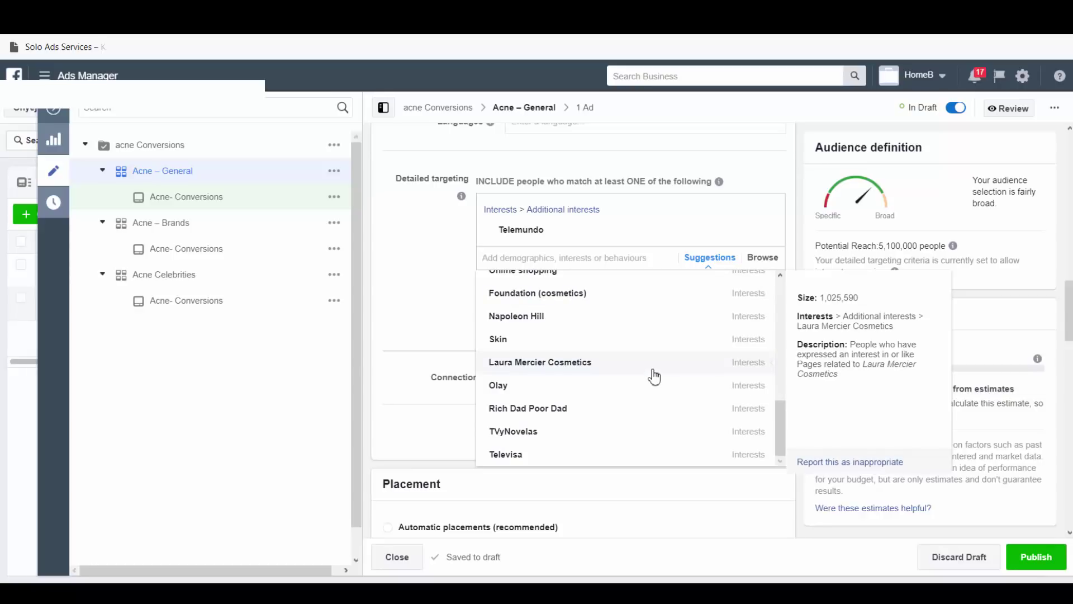
pyautogui.scroll(-2, 654, 374)
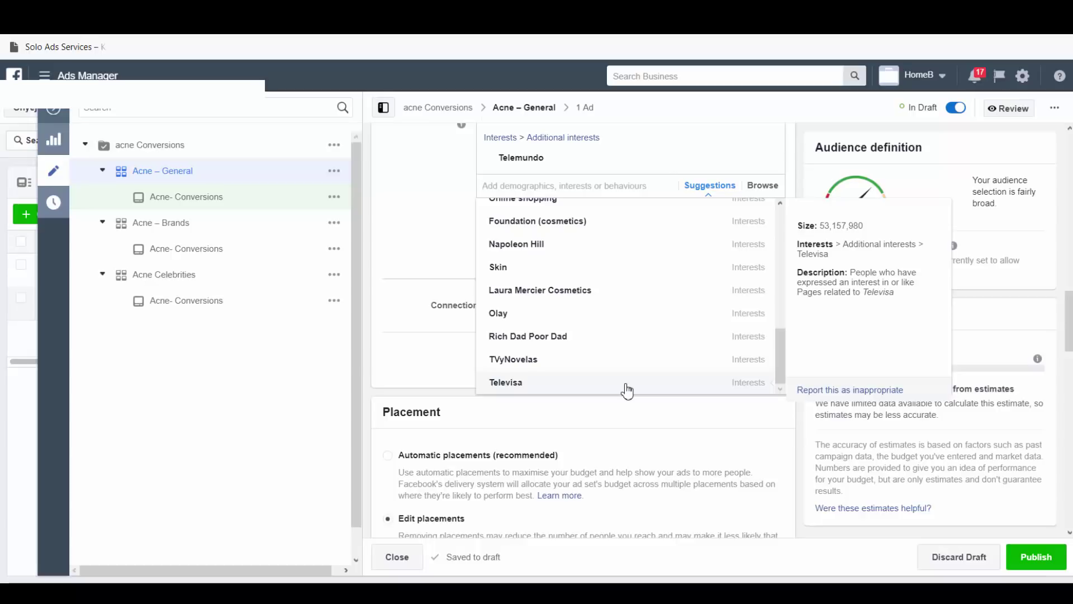
pyautogui.scroll(5, 628, 389)
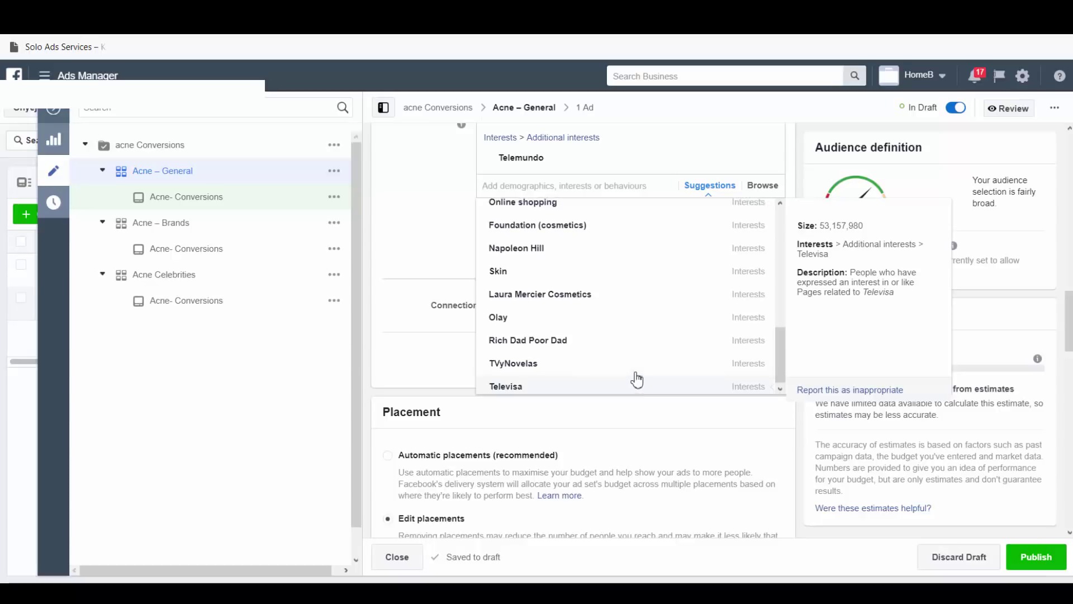
pyautogui.scroll(1, 637, 355)
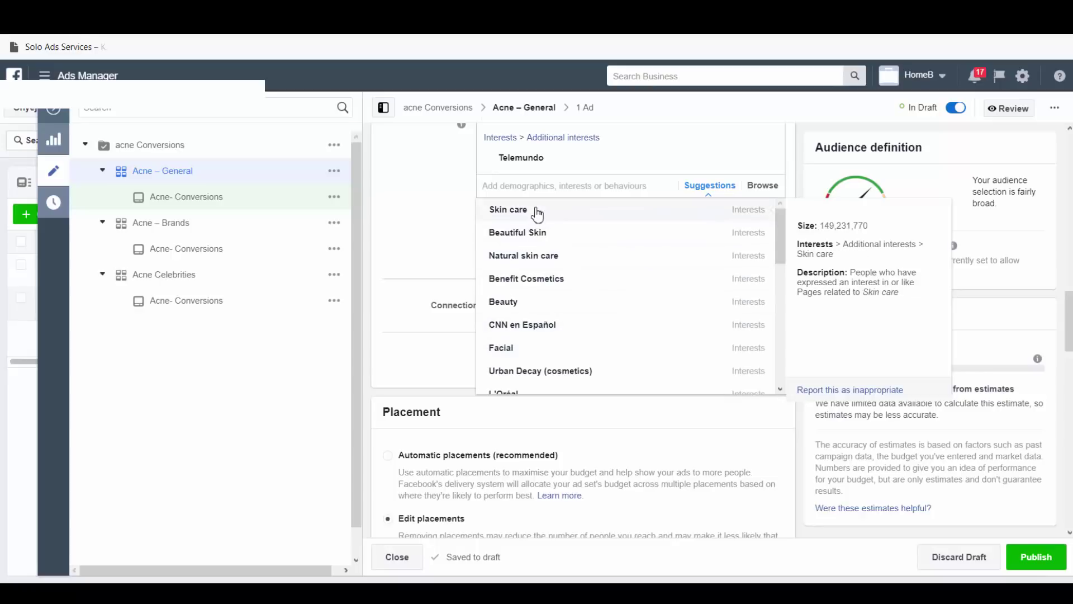
pyautogui.click(451, 218)
pyautogui.scroll(5, 451, 219)
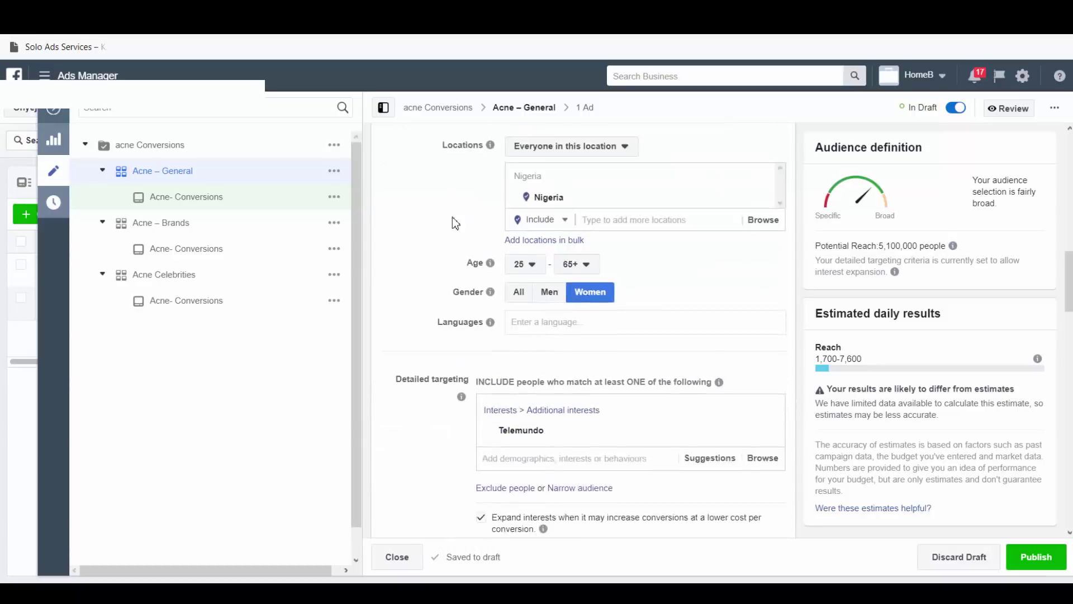
pyautogui.scroll(10, 452, 220)
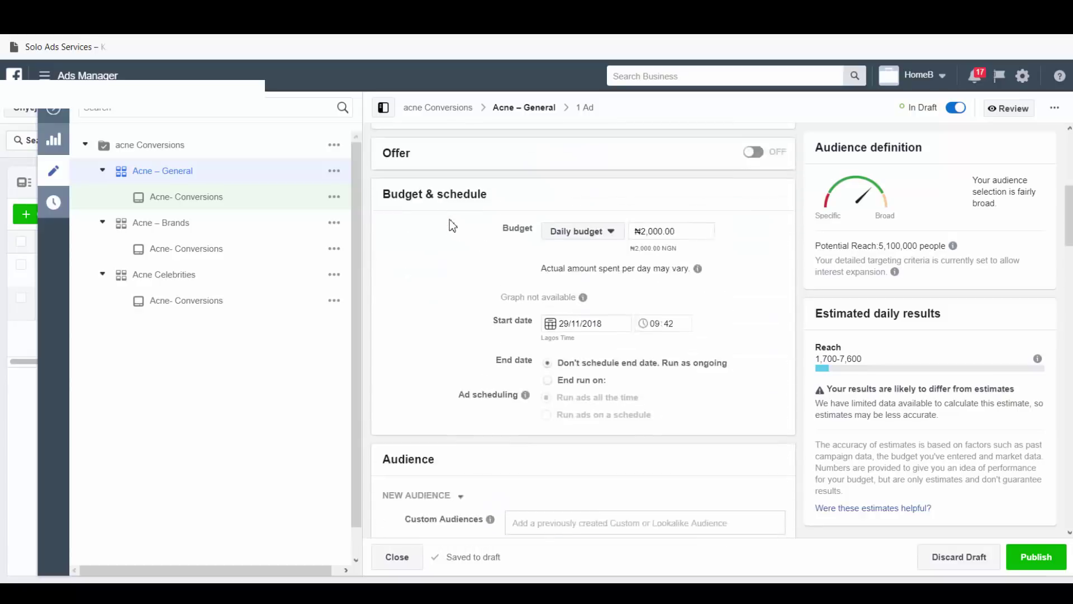
pyautogui.moveTo(499, 153); pyautogui.dragTo(611, 154)
# - Rename the ad set 'Acne – Telemundo', set a 7-day click or 1-day view window, and publish
pyautogui.write('Telemundo')
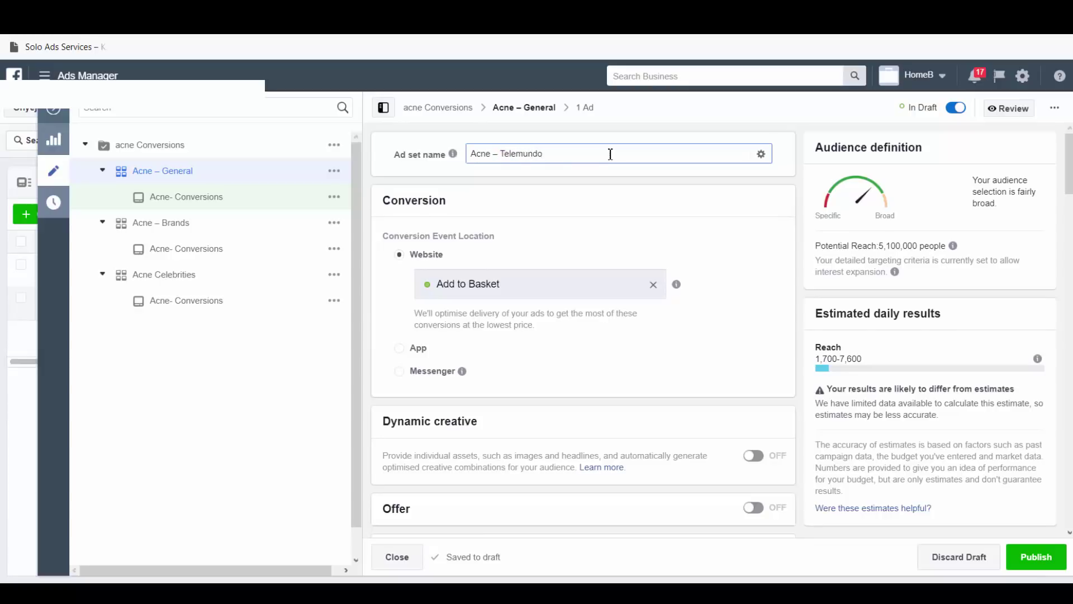
pyautogui.scroll(-15, 716, 247)
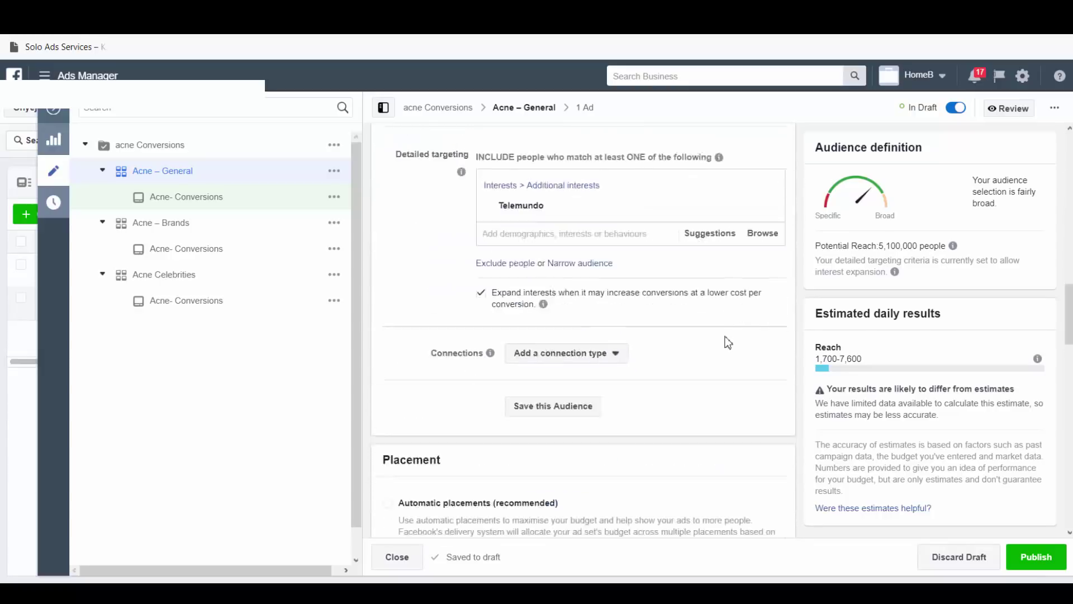
pyautogui.scroll(-10, 728, 344)
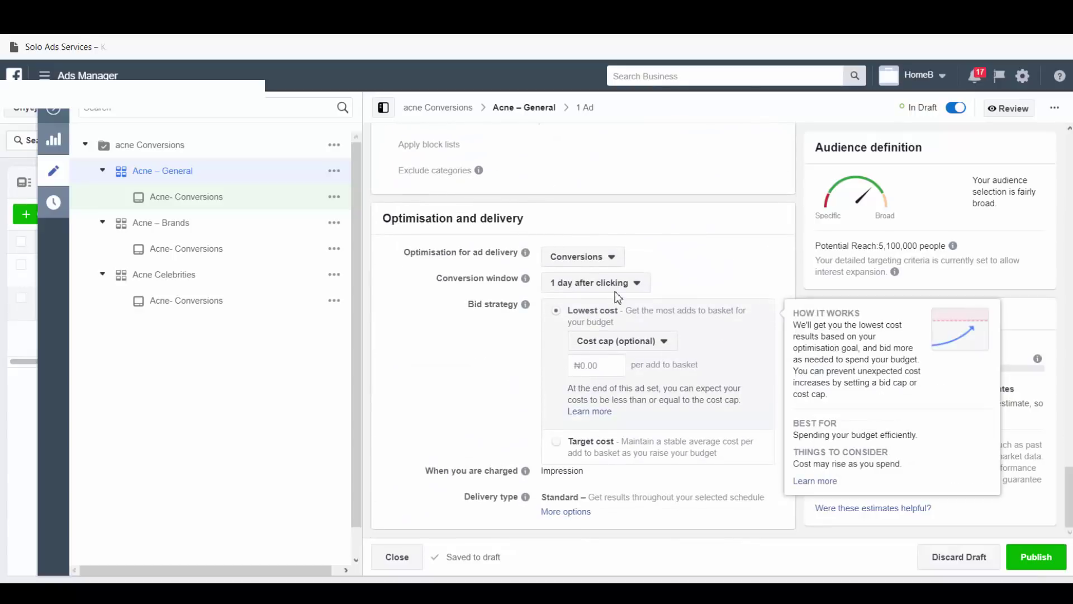
pyautogui.click(613, 287)
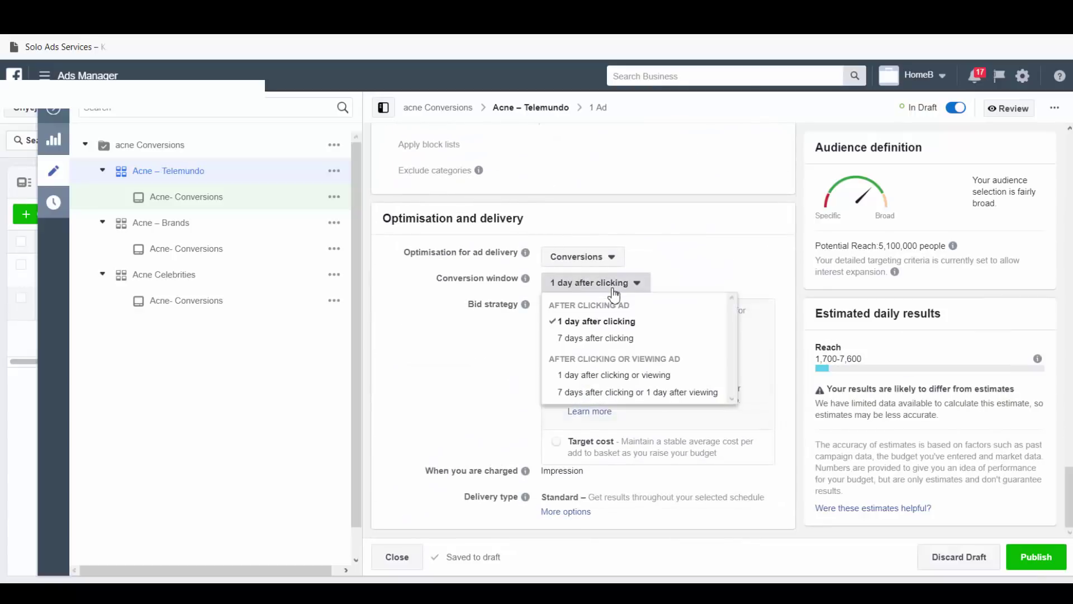
pyautogui.click(641, 393)
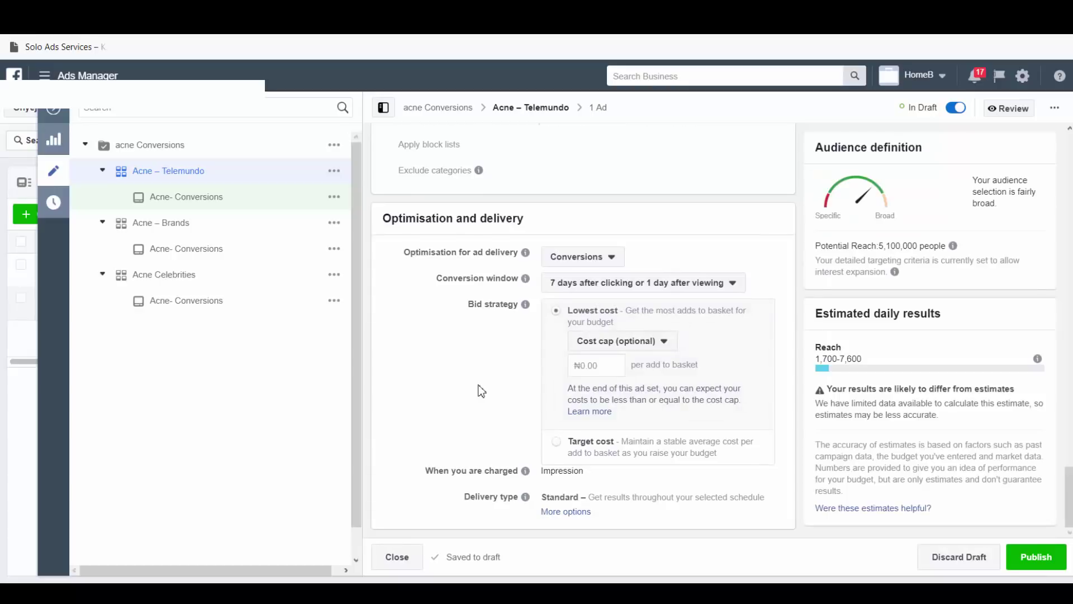
pyautogui.click(1039, 564)
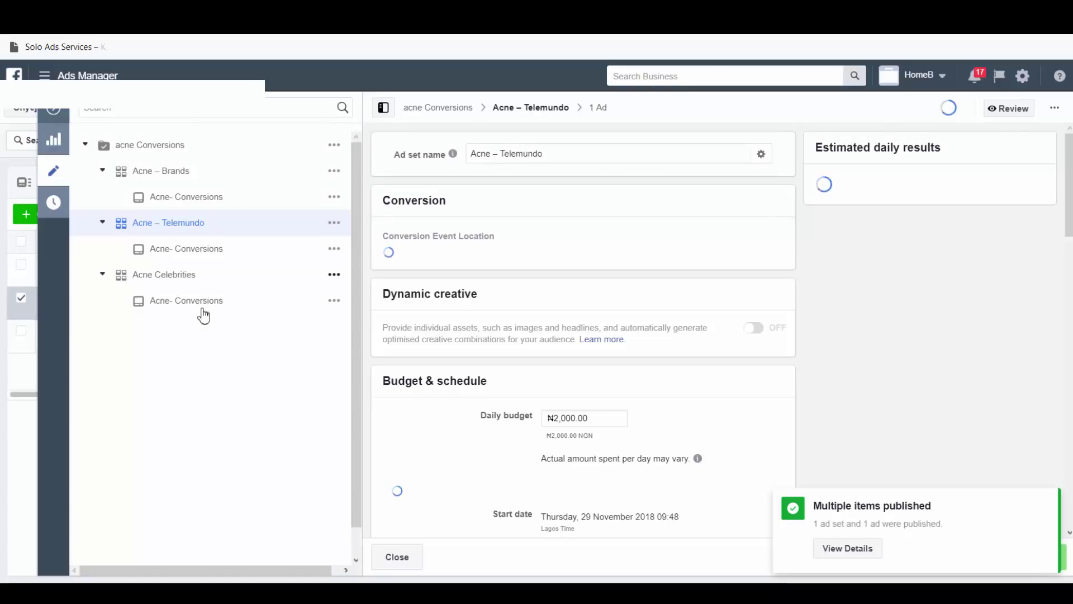
# - Remove the Cosmetics interest from the Acne Celebrities ad set's detailed targeting
pyautogui.click(188, 287)
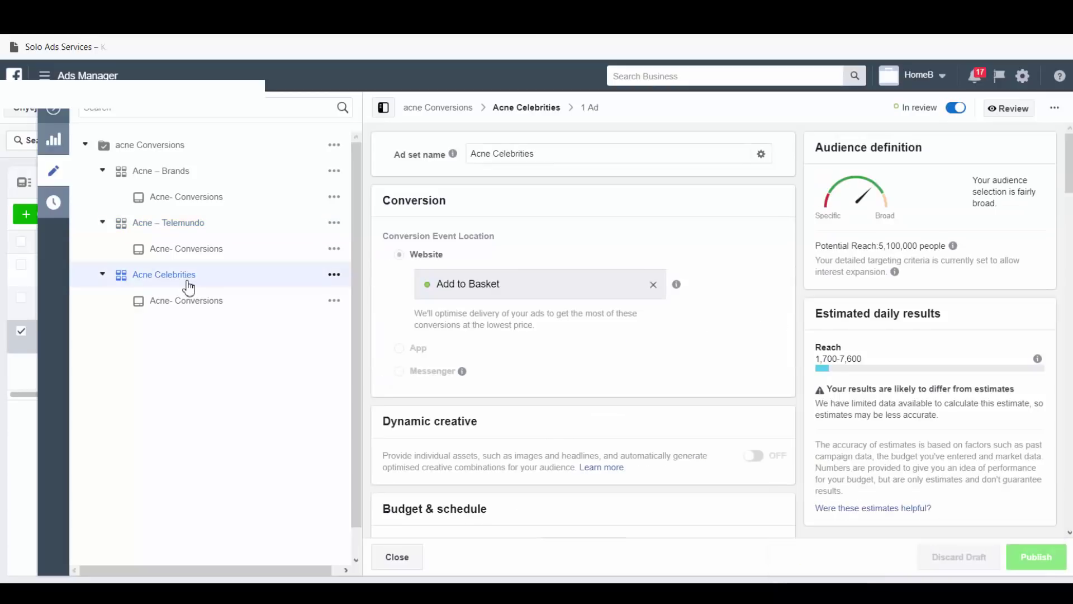
pyautogui.scroll(-15, 622, 381)
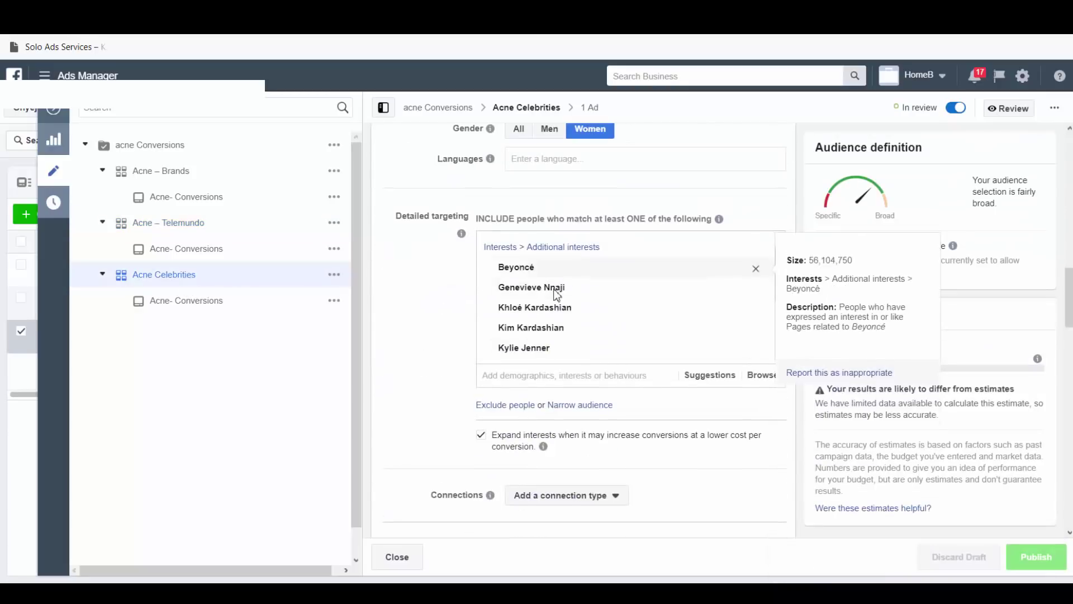
pyautogui.scroll(-3, 558, 294)
pyautogui.scroll(-2, 447, 379)
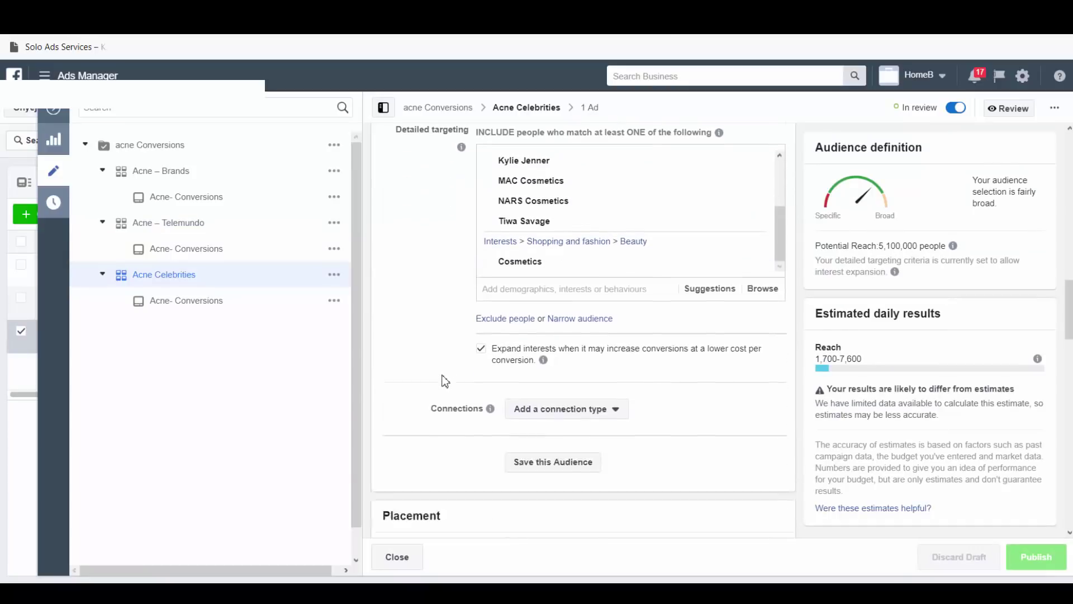
pyautogui.scroll(-1, 445, 380)
pyautogui.scroll(3, 551, 193)
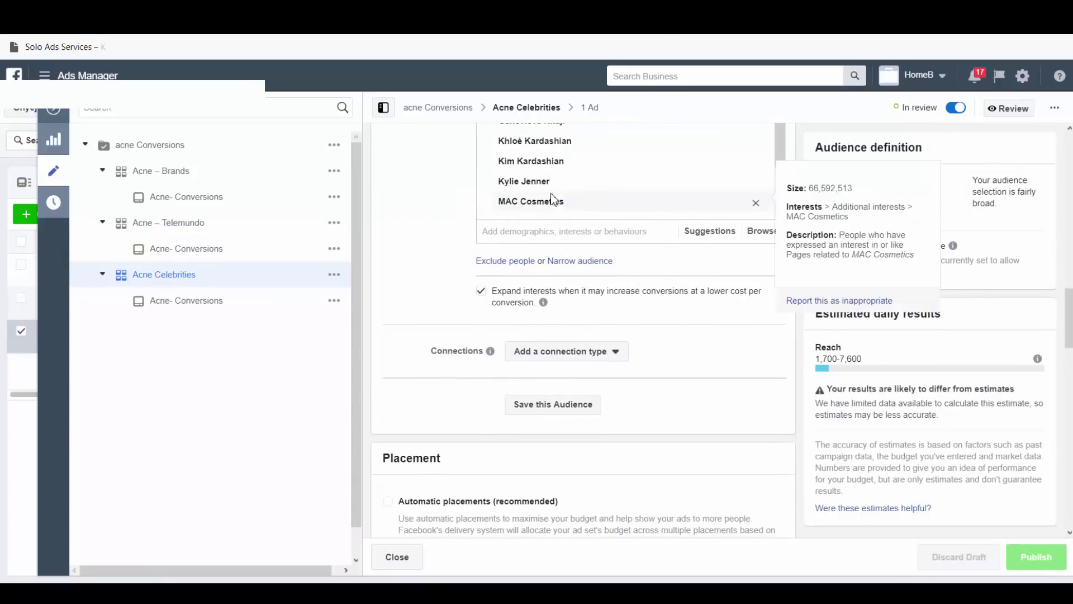
pyautogui.scroll(2, 559, 183)
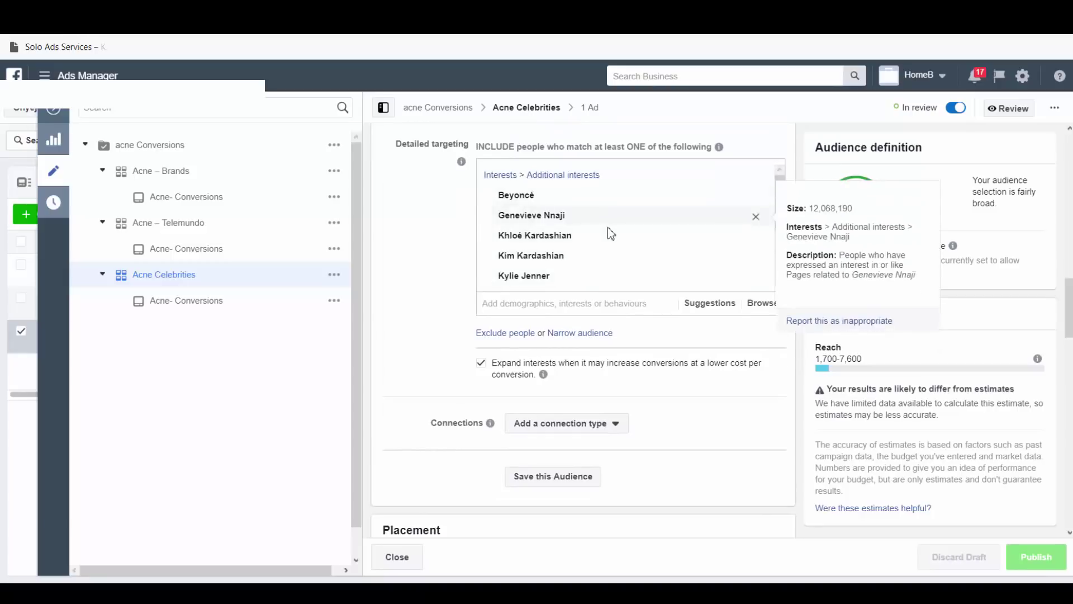
pyautogui.scroll(-3, 608, 232)
pyautogui.scroll(-1, 701, 259)
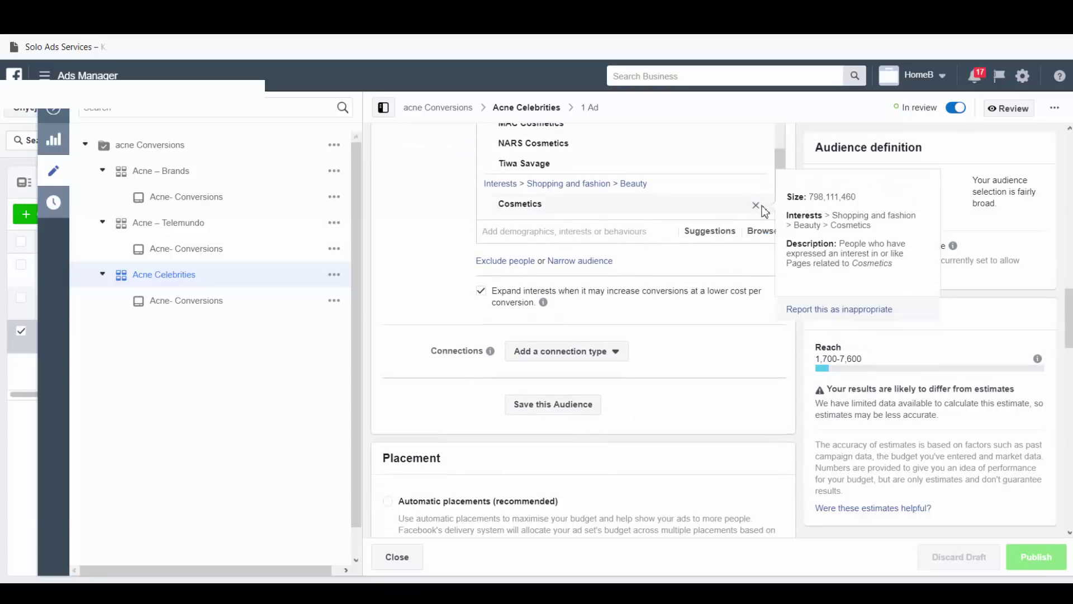
pyautogui.click(756, 206)
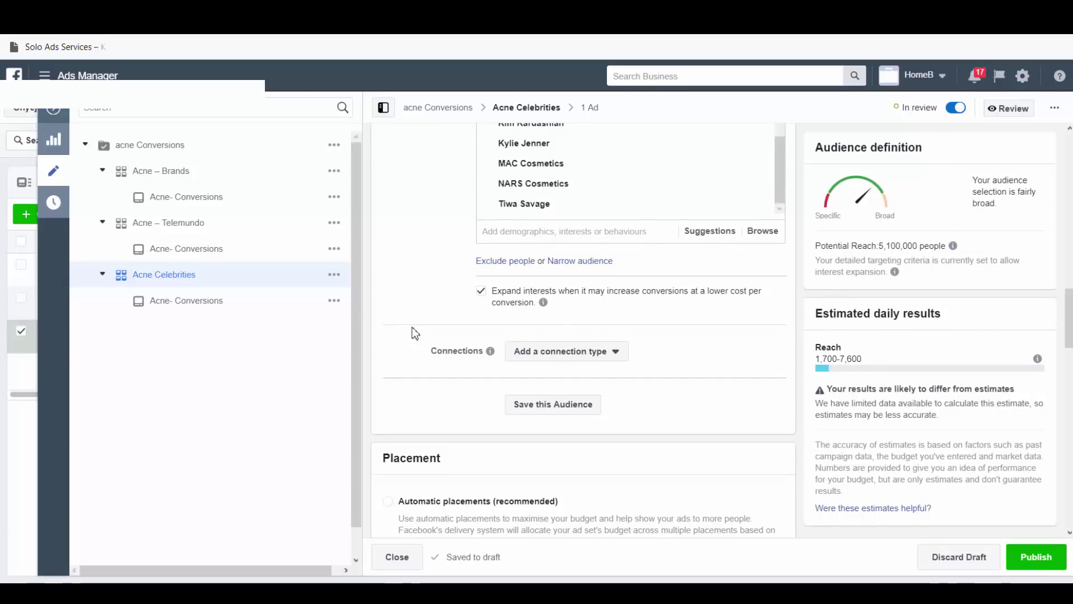
pyautogui.scroll(-9, 412, 329)
pyautogui.scroll(-14, 501, 345)
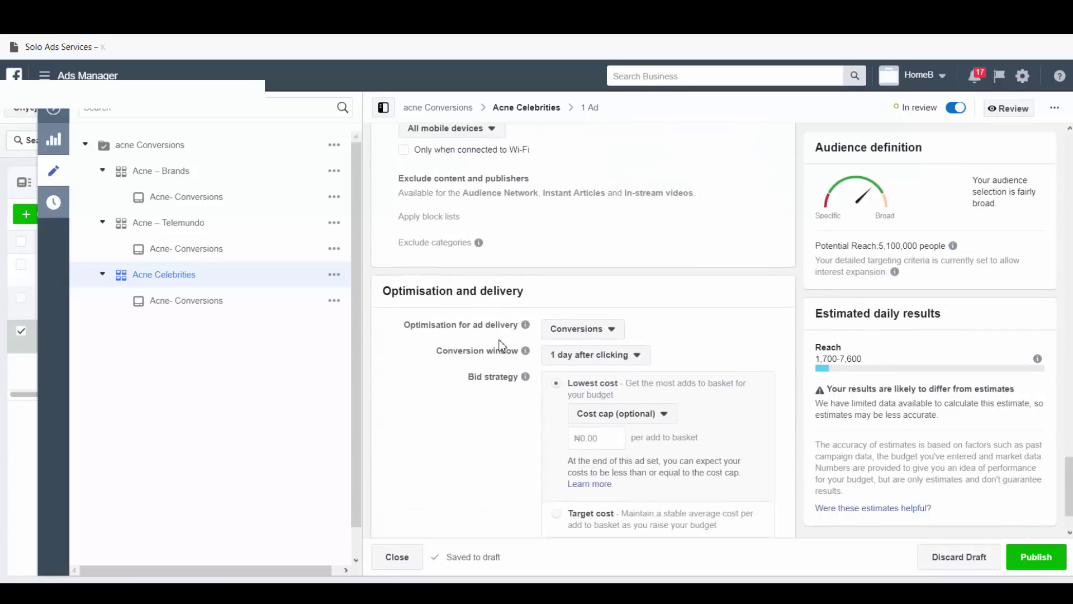
# - Set the conversion window to 7 days after clicking or 1 day after viewing and publish
pyautogui.click(602, 284)
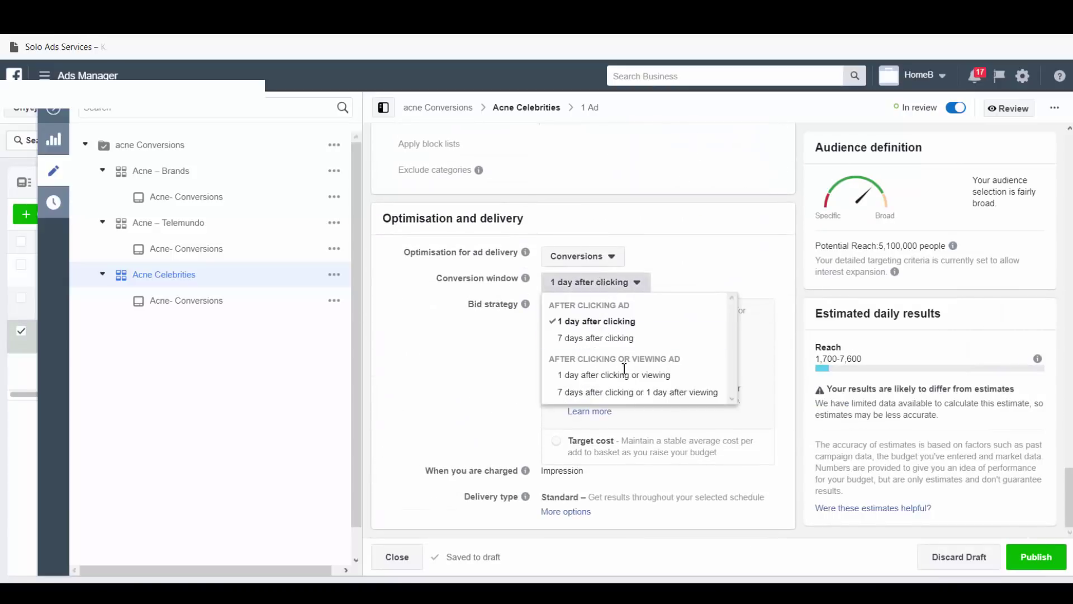
pyautogui.click(635, 393)
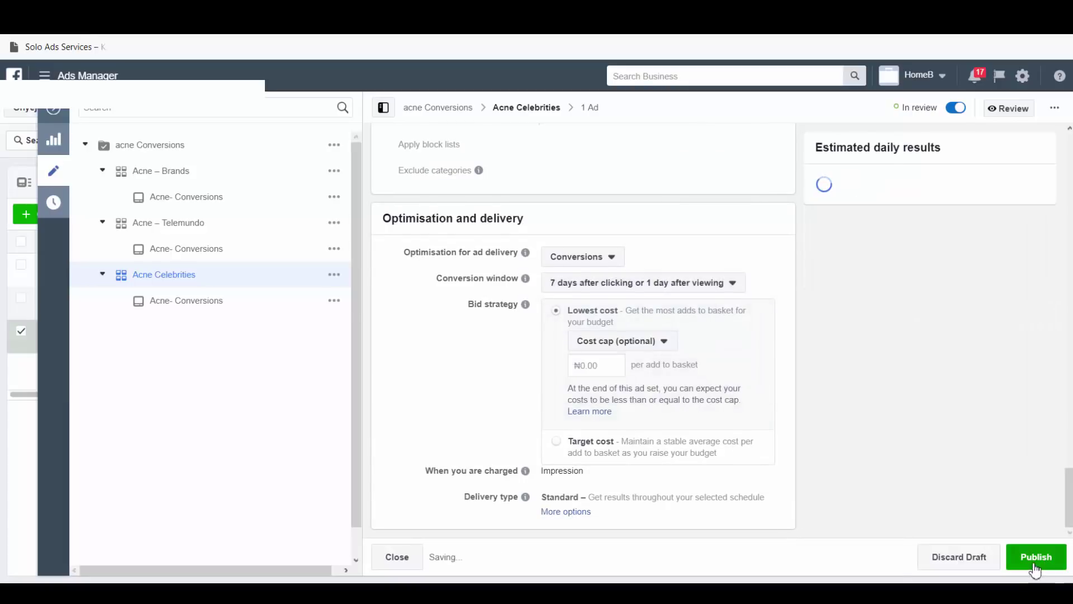
pyautogui.click(1037, 559)
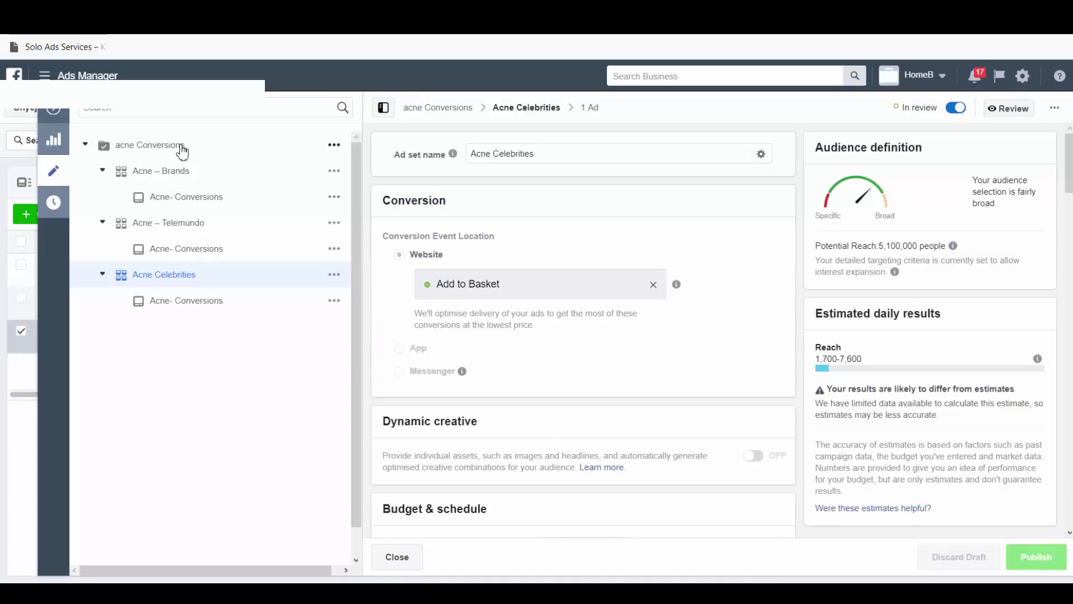
# - Review Acne – Telemundo, then open Acne – Brands to check its five brand interests
pyautogui.click(196, 231)
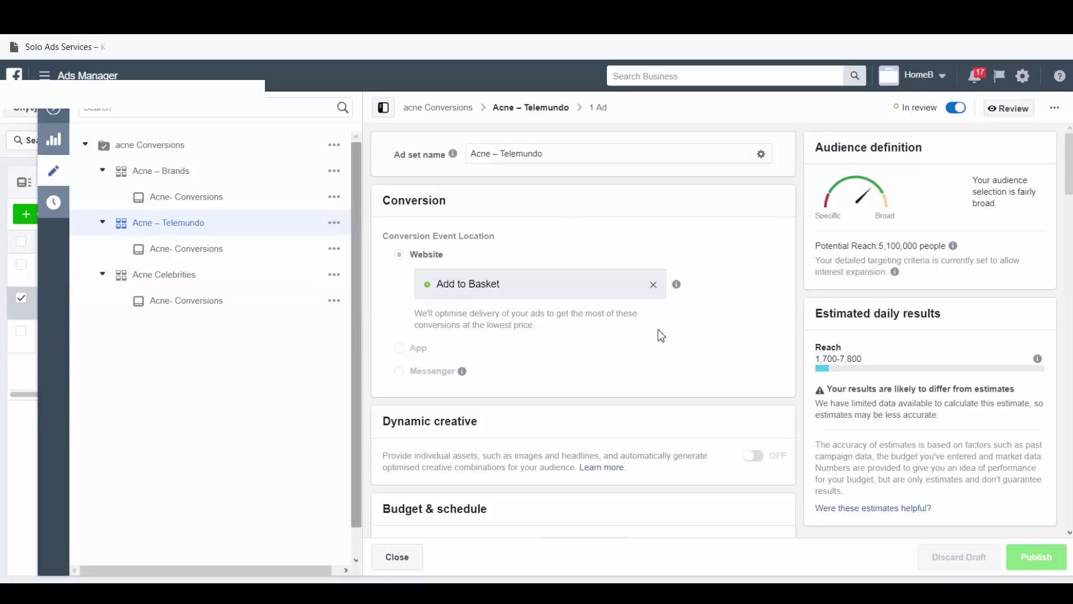
pyautogui.scroll(-15, 677, 354)
pyautogui.scroll(-10, 680, 356)
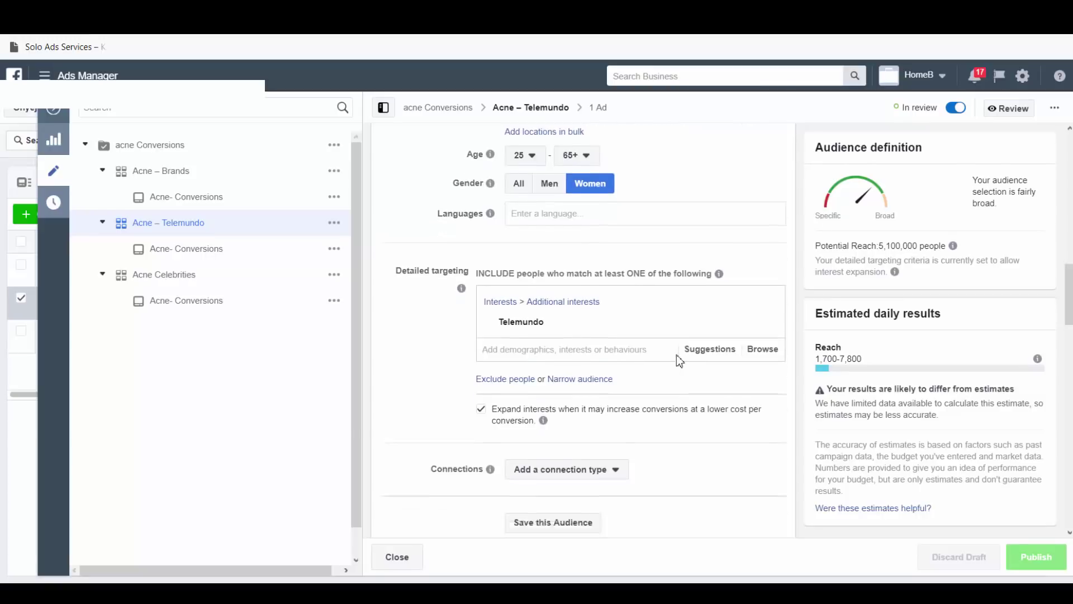
pyautogui.scroll(-12, 595, 400)
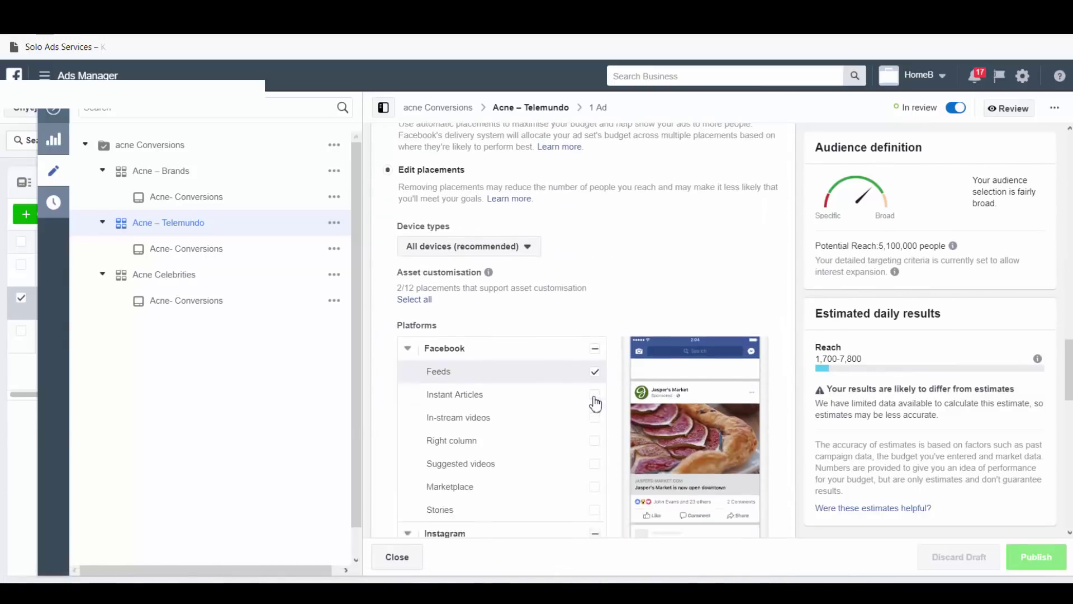
pyautogui.scroll(-4, 606, 451)
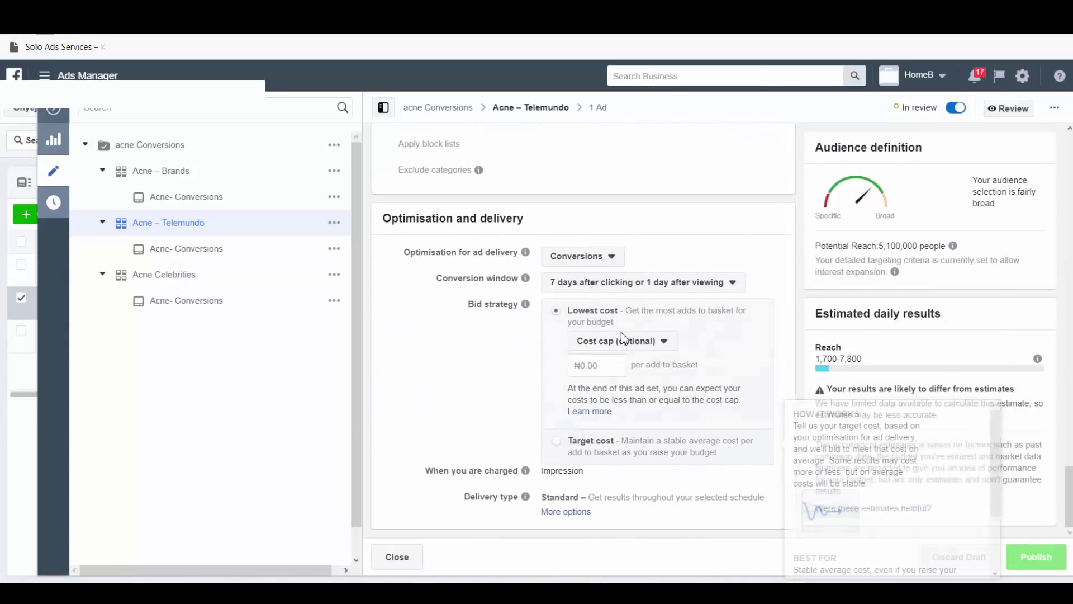
pyautogui.click(186, 178)
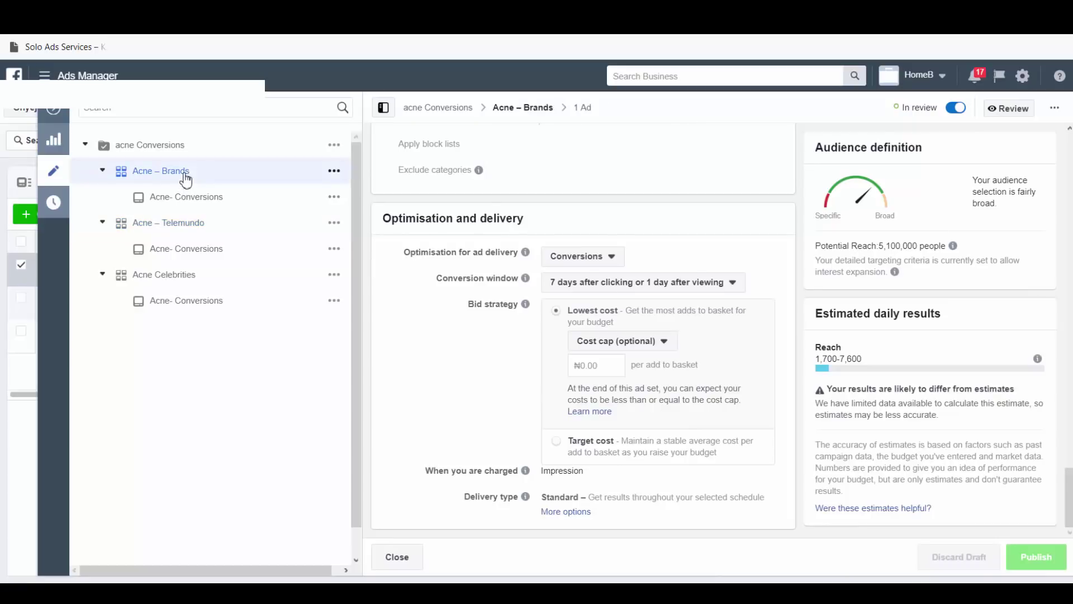
pyautogui.moveTo(569, 348)
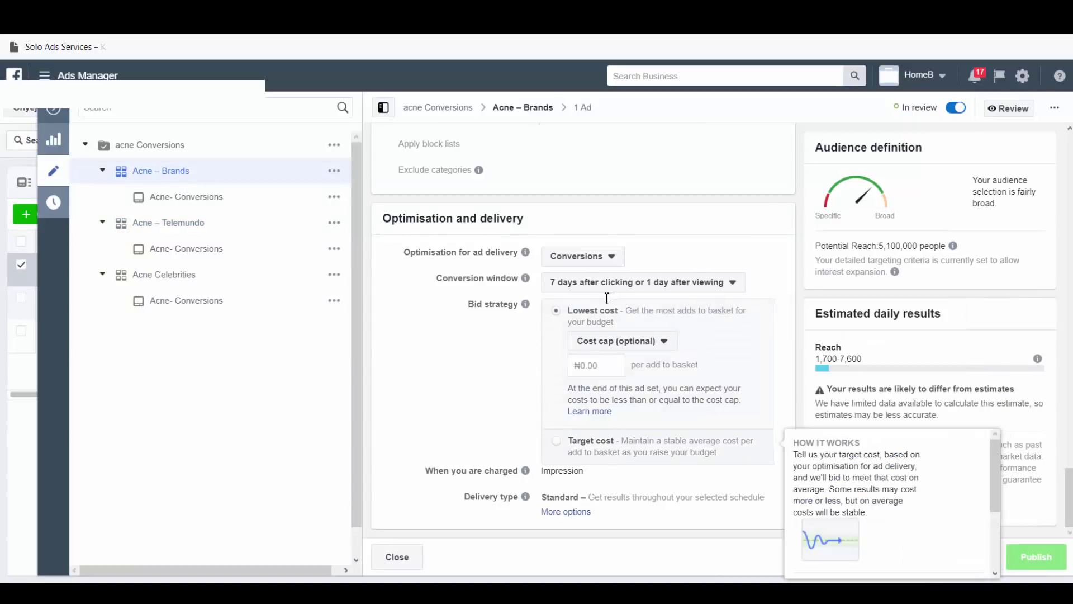
pyautogui.scroll(20, 566, 345)
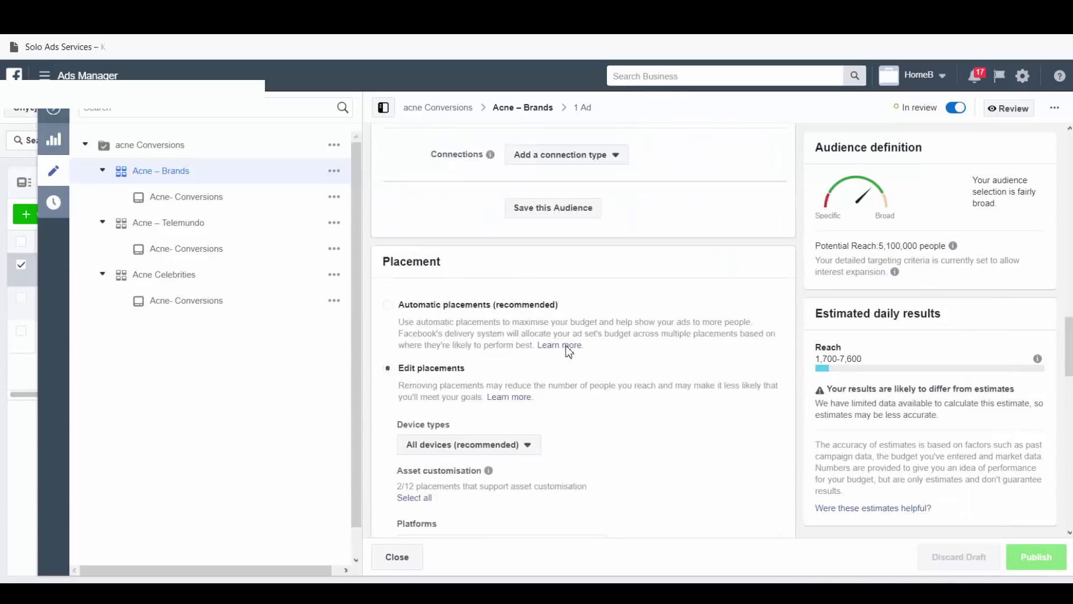
pyautogui.scroll(1, 571, 353)
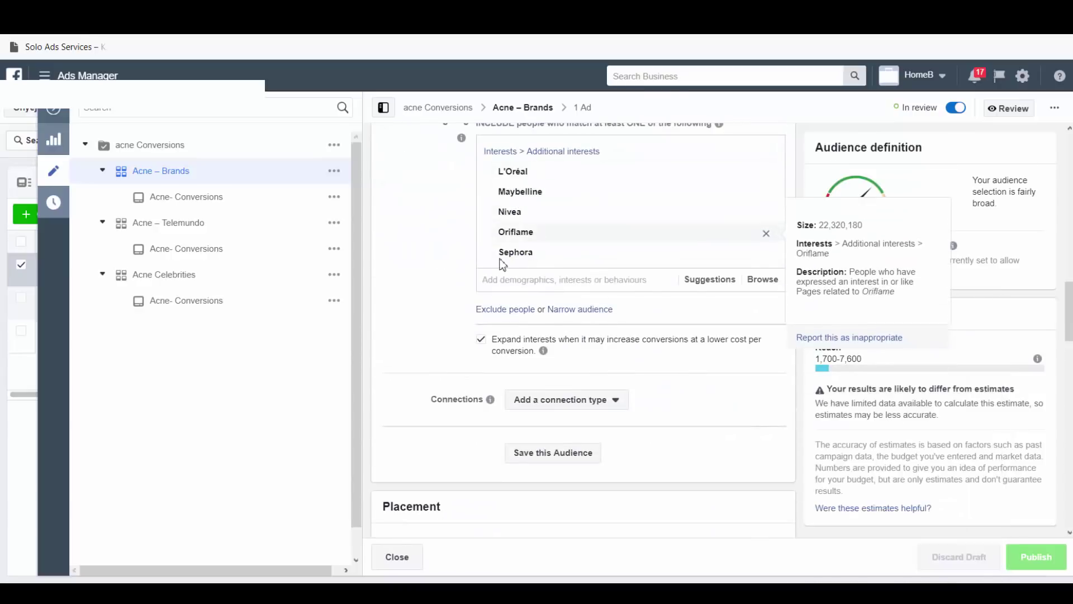
pyautogui.moveTo(586, 212)
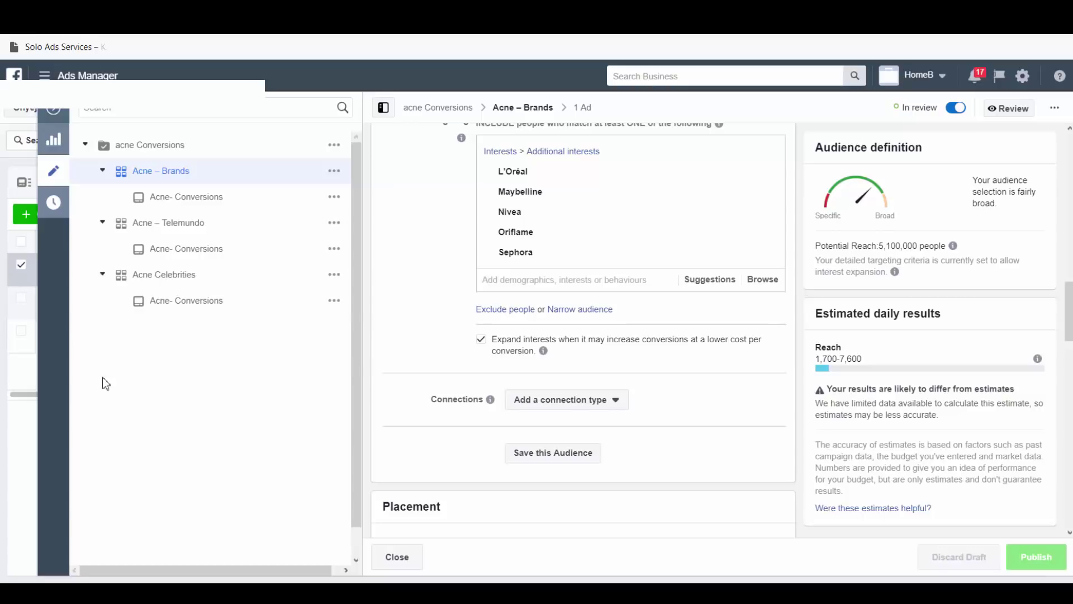
# - Duplicate the Acne – Brands ad set into the original acne Conversions campaign
pyautogui.click(58, 114)
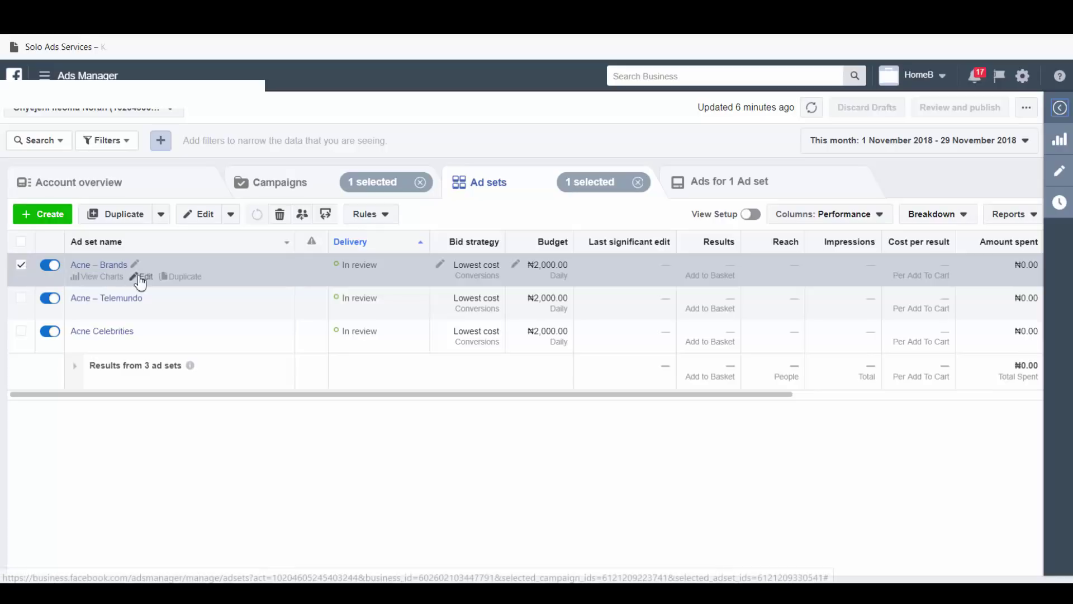
pyautogui.click(183, 277)
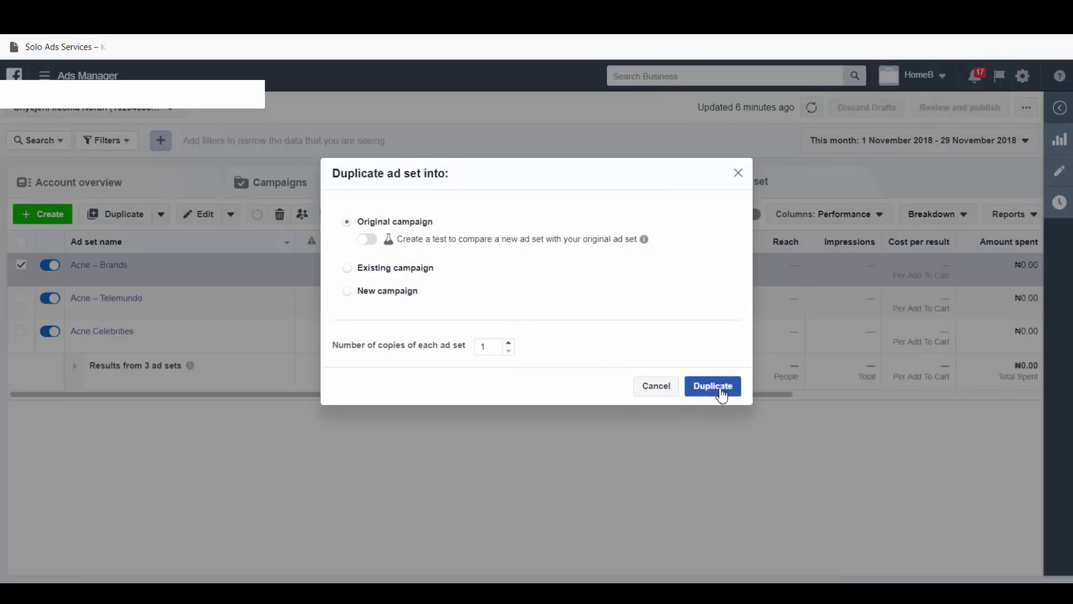
pyautogui.click(721, 391)
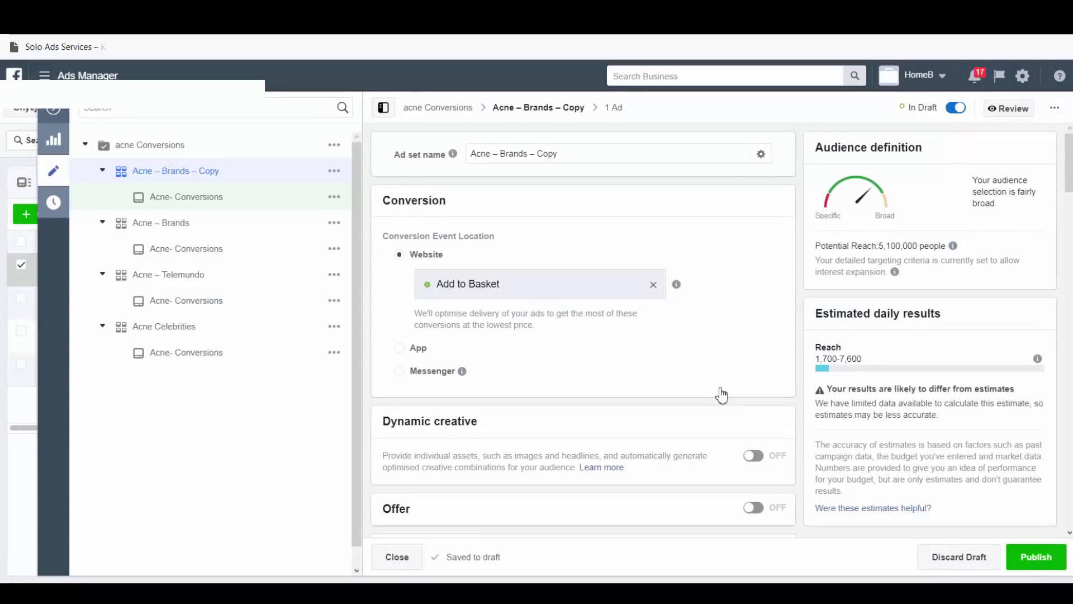
# - Rename the copied ad set from 'Acne – Brands – Copy' to 'Acne – General'
pyautogui.scroll(-5, 545, 408)
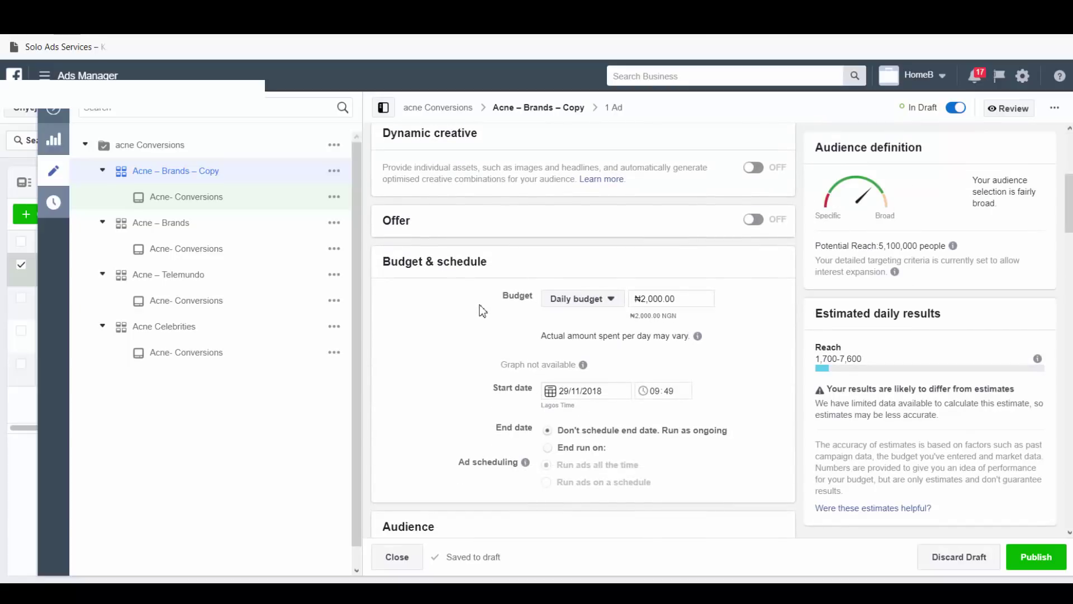
pyautogui.scroll(5, 484, 311)
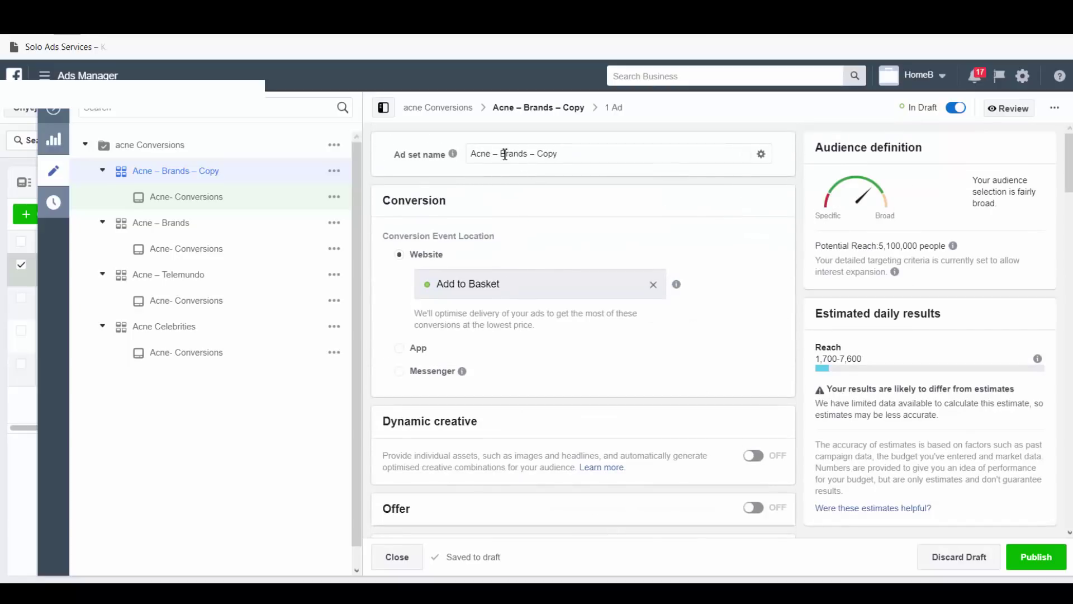
pyautogui.moveTo(502, 154); pyautogui.dragTo(598, 159)
pyautogui.write('General')
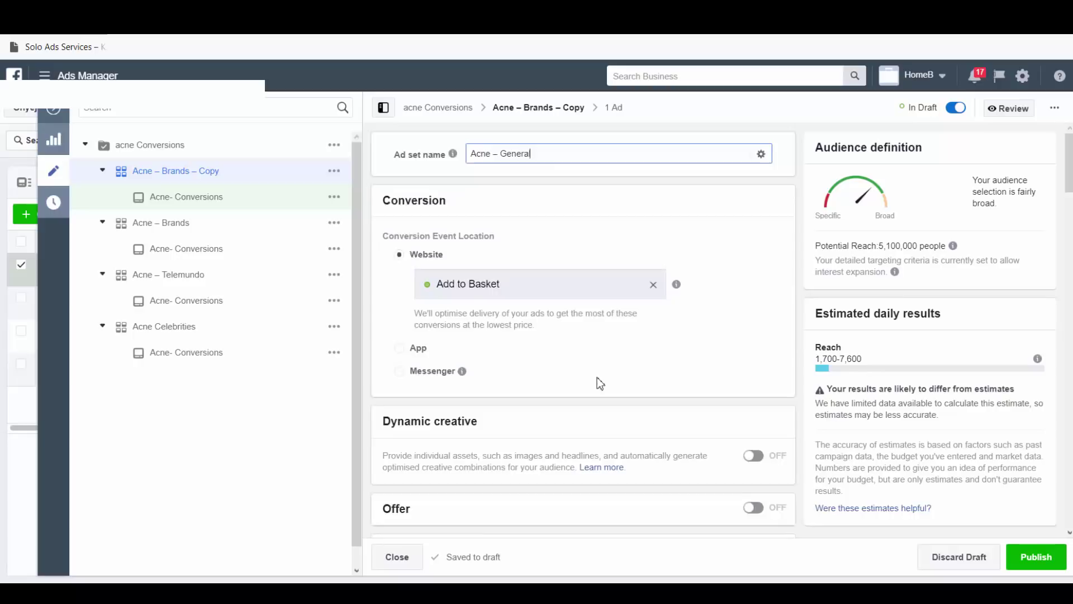
pyautogui.scroll(-5, 597, 378)
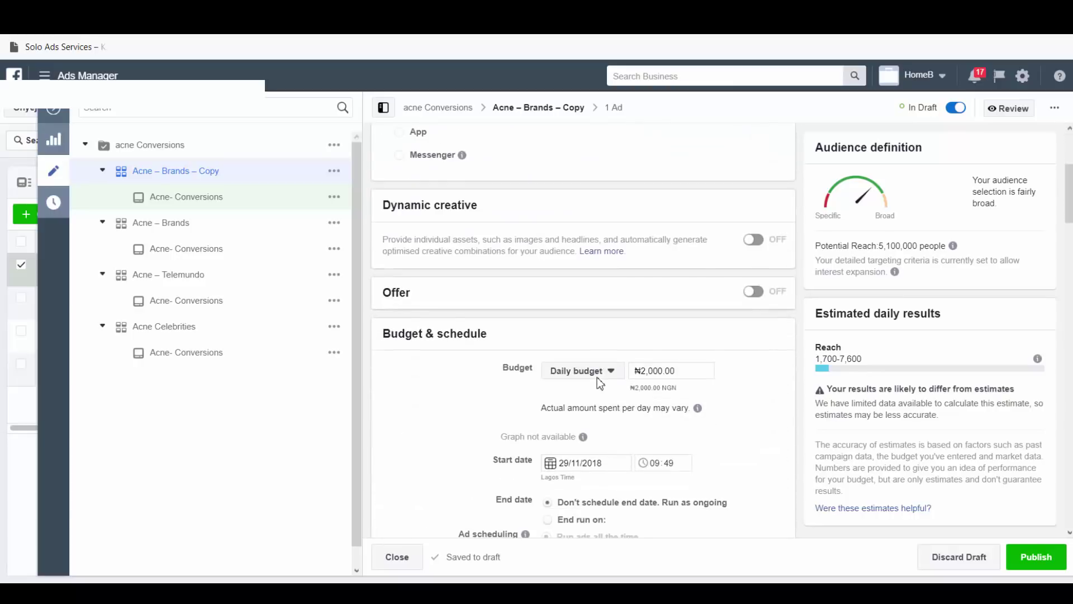
pyautogui.scroll(-5, 601, 384)
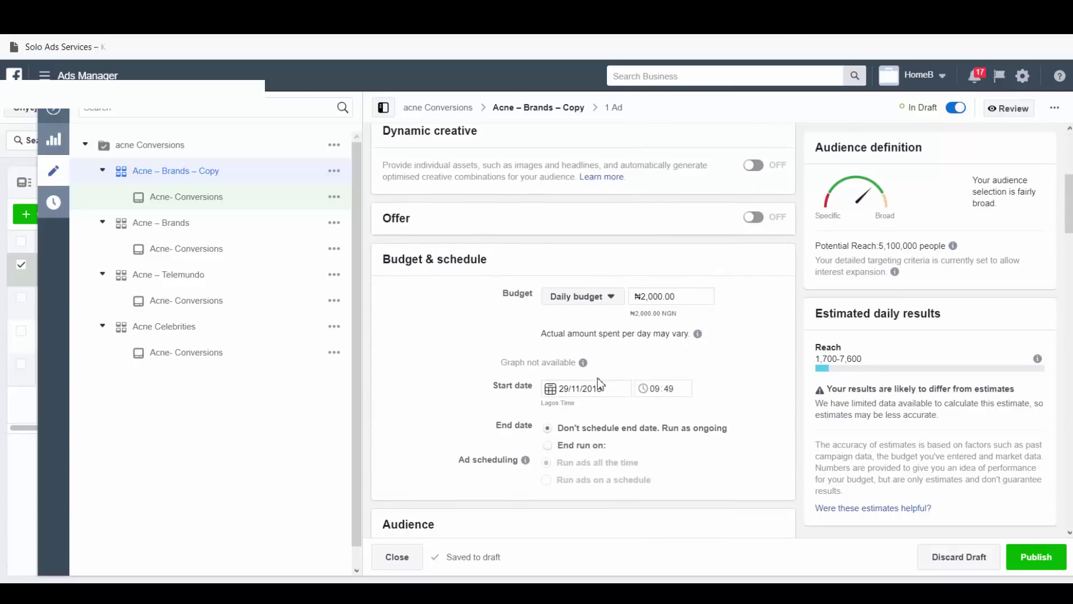
pyautogui.scroll(-4, 600, 385)
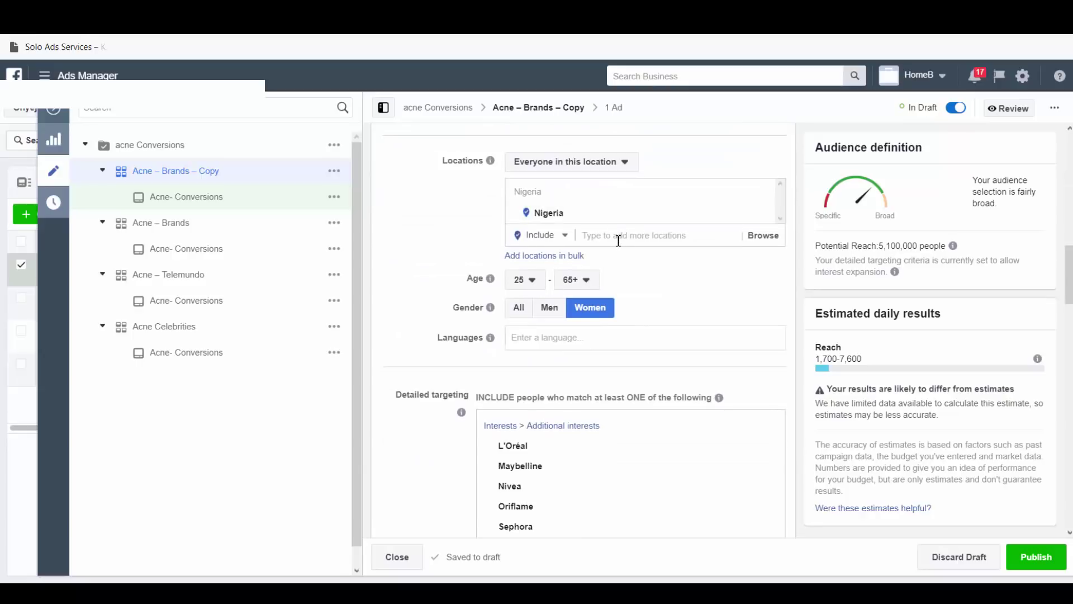
pyautogui.scroll(-3, 594, 404)
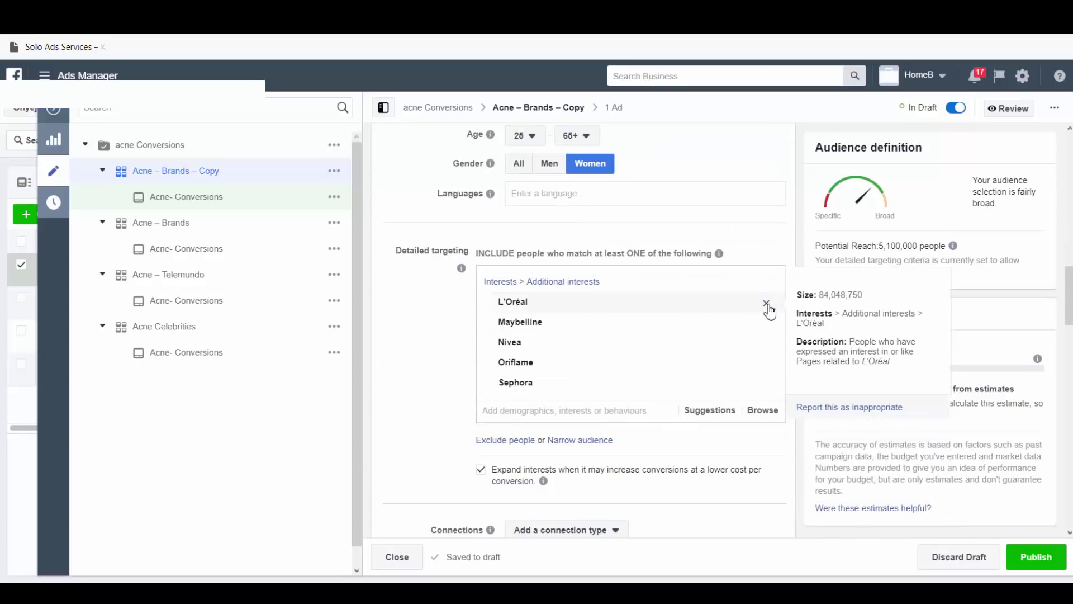
# - Remove the L'Oréal, Maybelline, Nivea, Oriflame and Sephora interests from detailed targeting
pyautogui.click(767, 304)
pyautogui.click(767, 303)
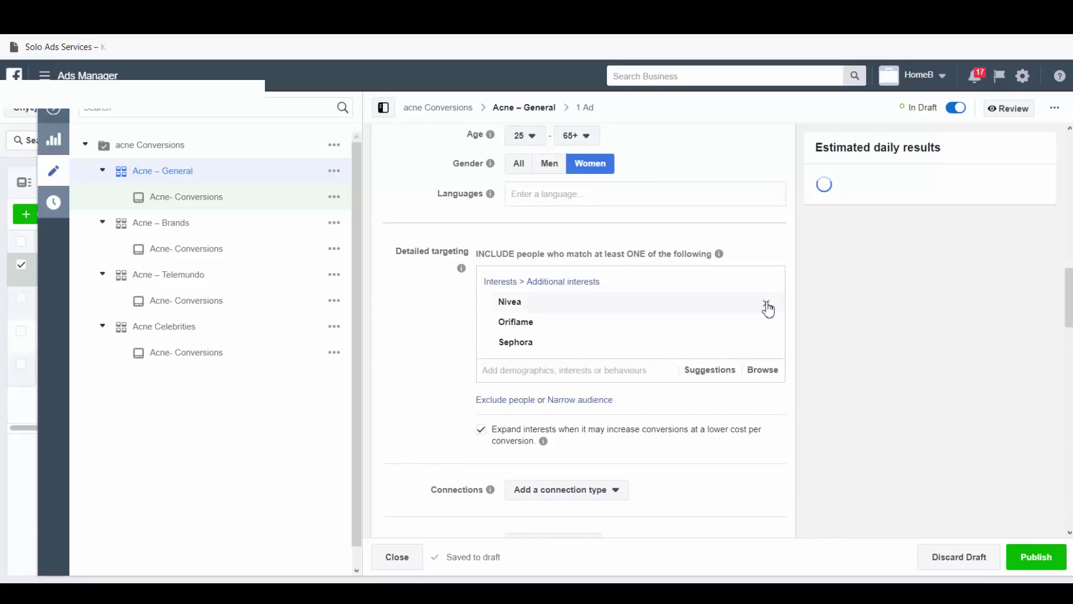
pyautogui.click(766, 304)
pyautogui.click(767, 304)
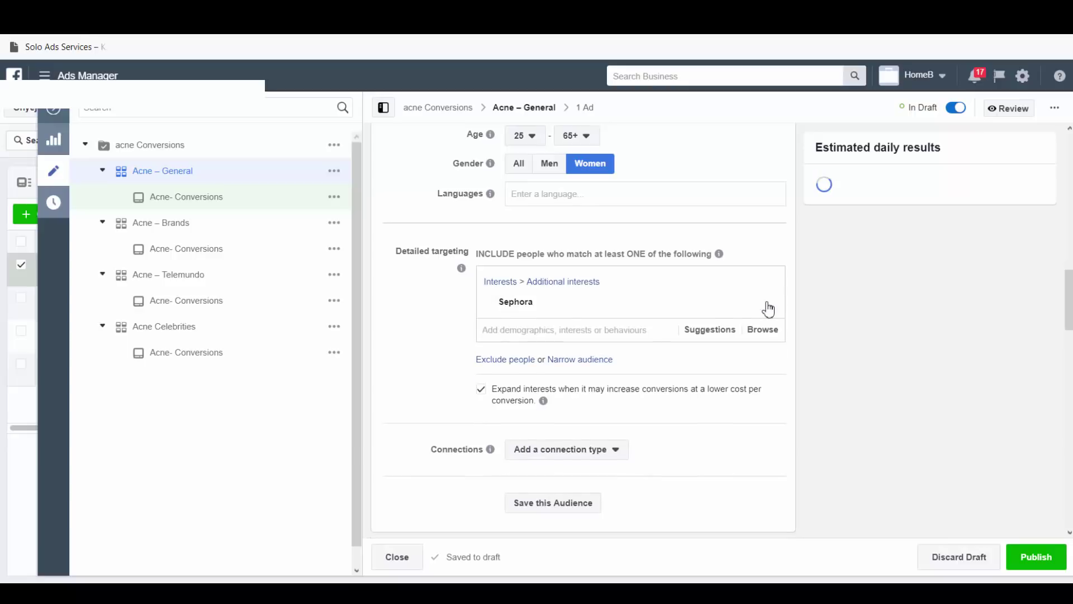
pyautogui.click(766, 304)
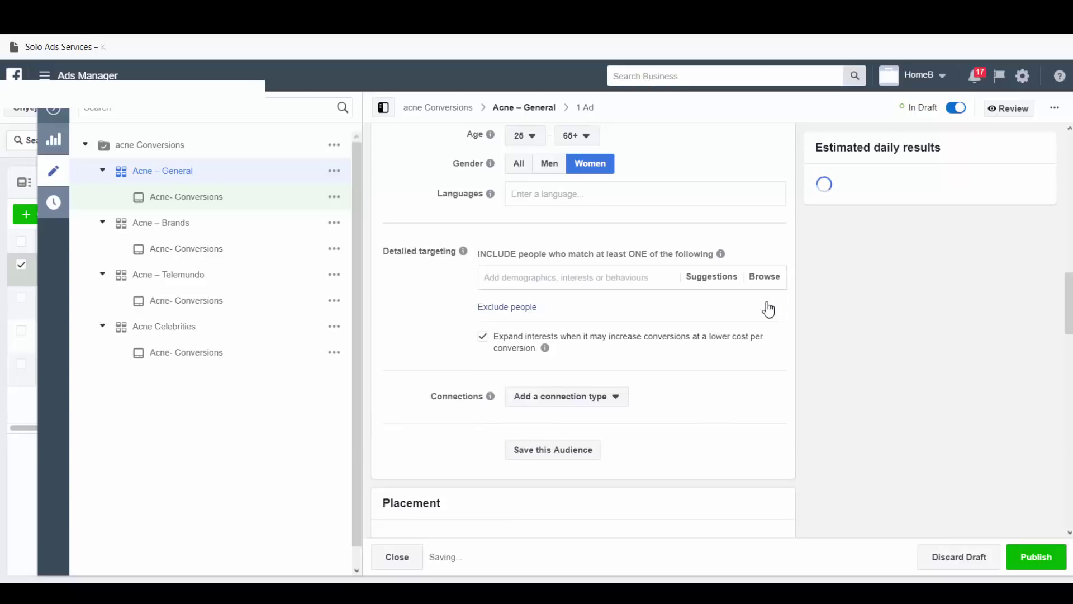
# - Publish the Acne – General ad set
pyautogui.scroll(-10, 478, 503)
pyautogui.scroll(-8, 478, 503)
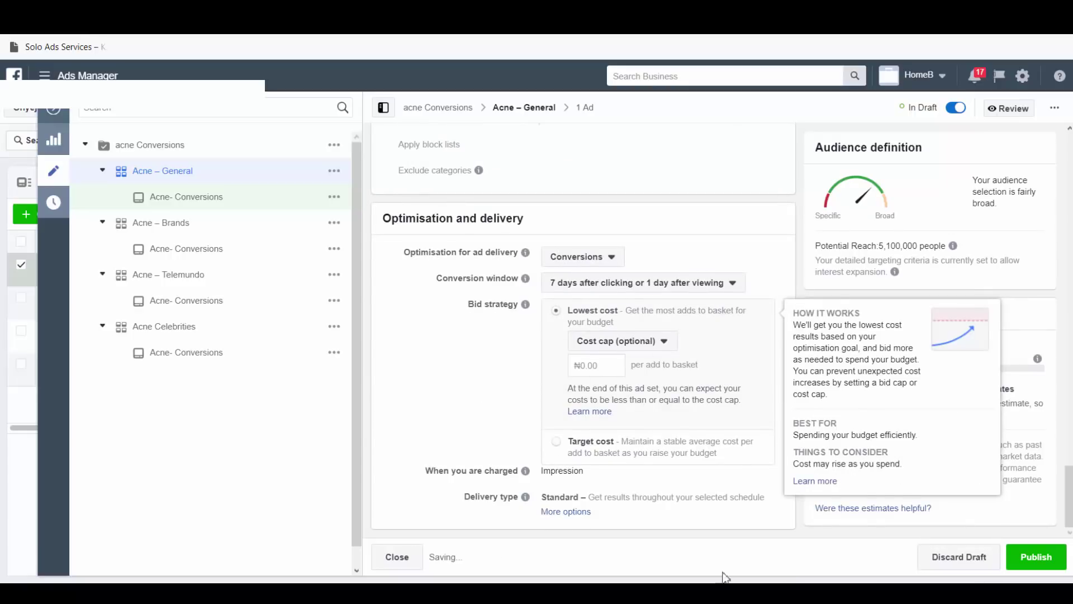
pyautogui.click(1038, 561)
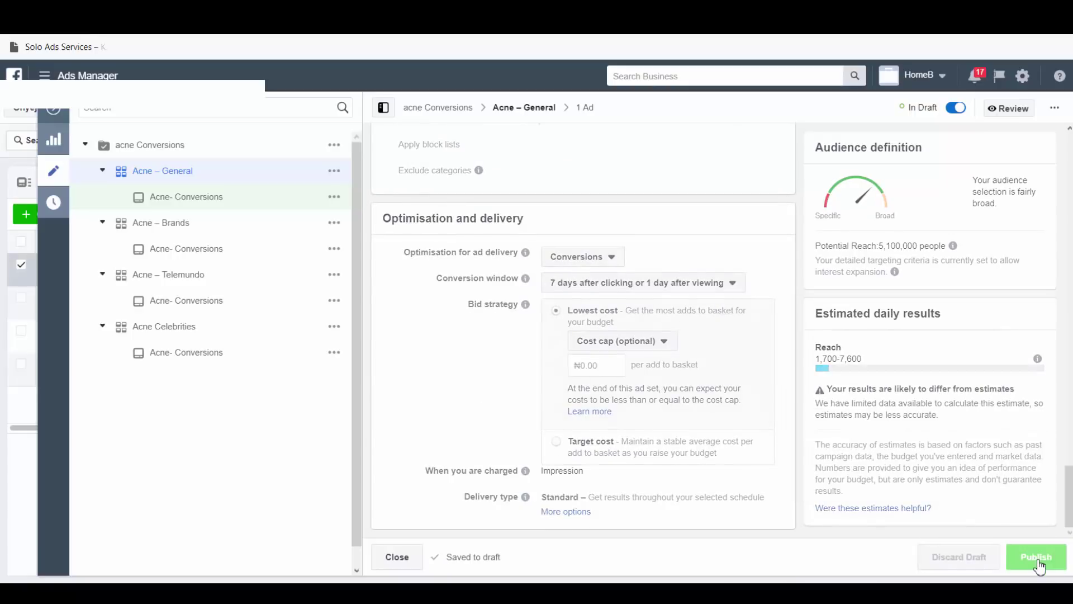
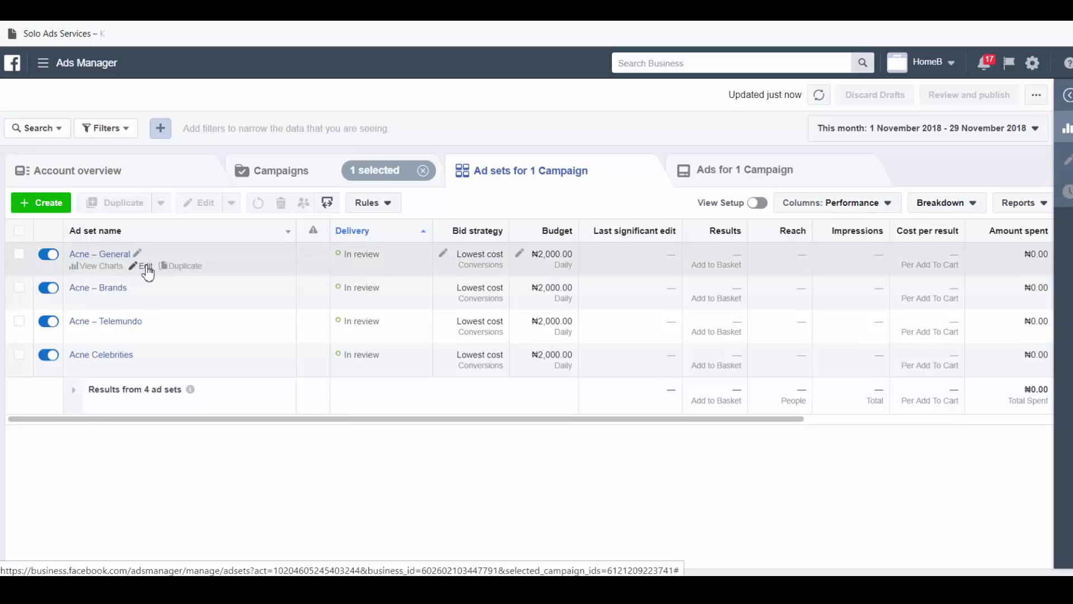
# - Select the General, Brands, Telemundo and Celebrities ad sets, edit them together, then focus Acne Celebrities
pyautogui.click(18, 262)
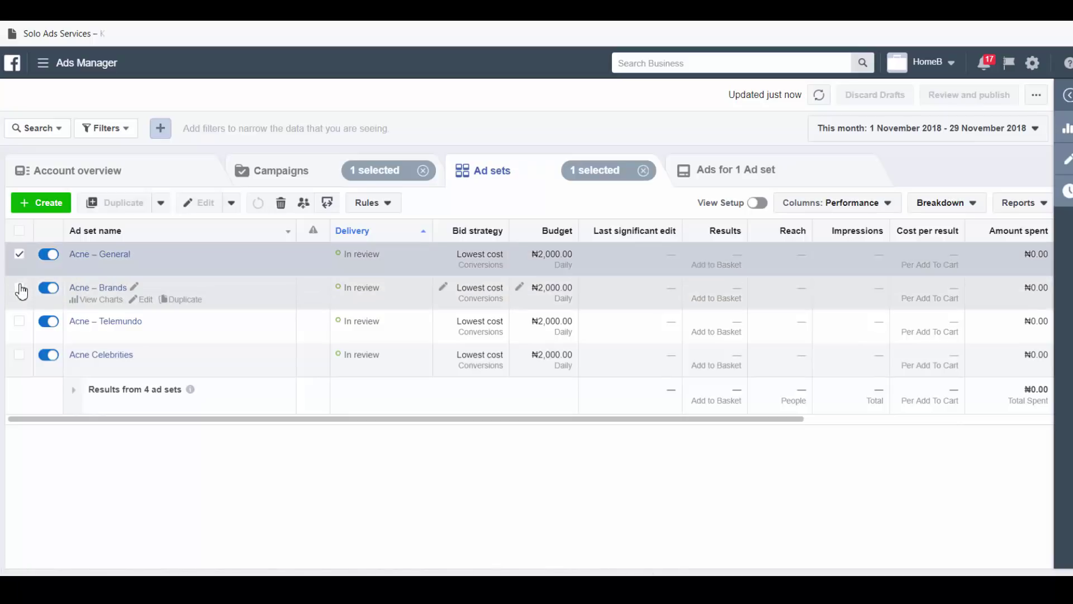
pyautogui.click(19, 288)
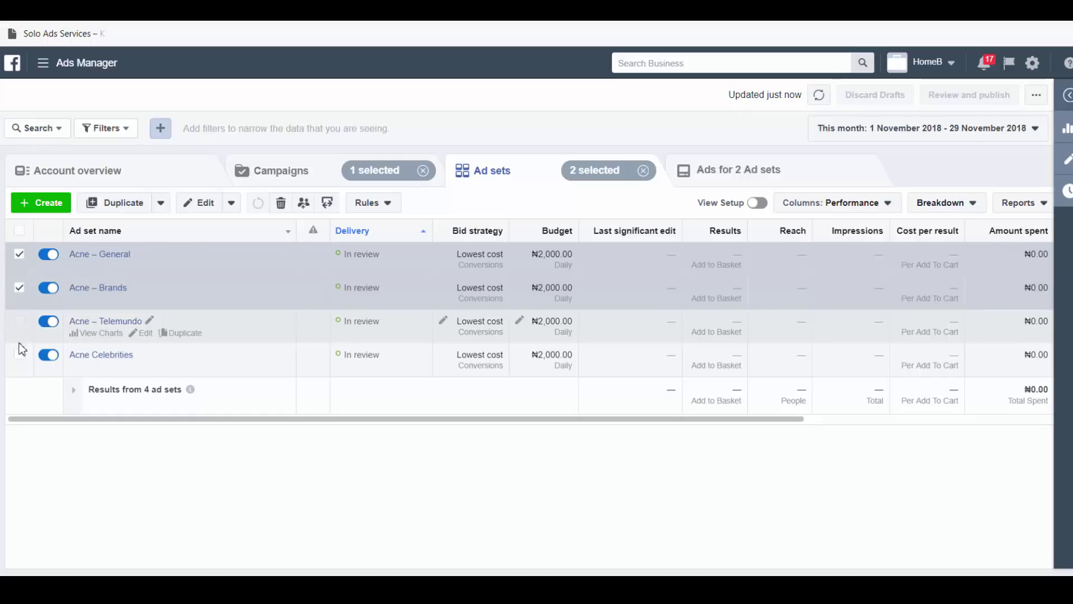
pyautogui.click(19, 323)
pyautogui.click(20, 357)
pyautogui.click(206, 207)
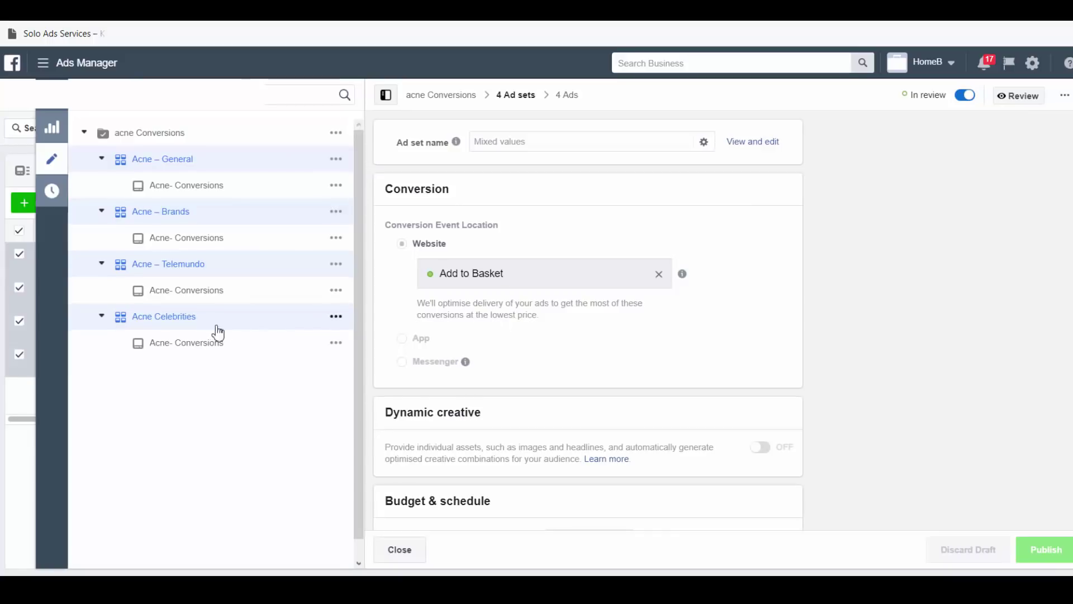
pyautogui.click(179, 327)
# - Remove MAC Cosmetics and NARS Cosmetics from Acne Celebrities' detailed targeting and publish
pyautogui.scroll(-10, 714, 358)
pyautogui.scroll(-7, 633, 350)
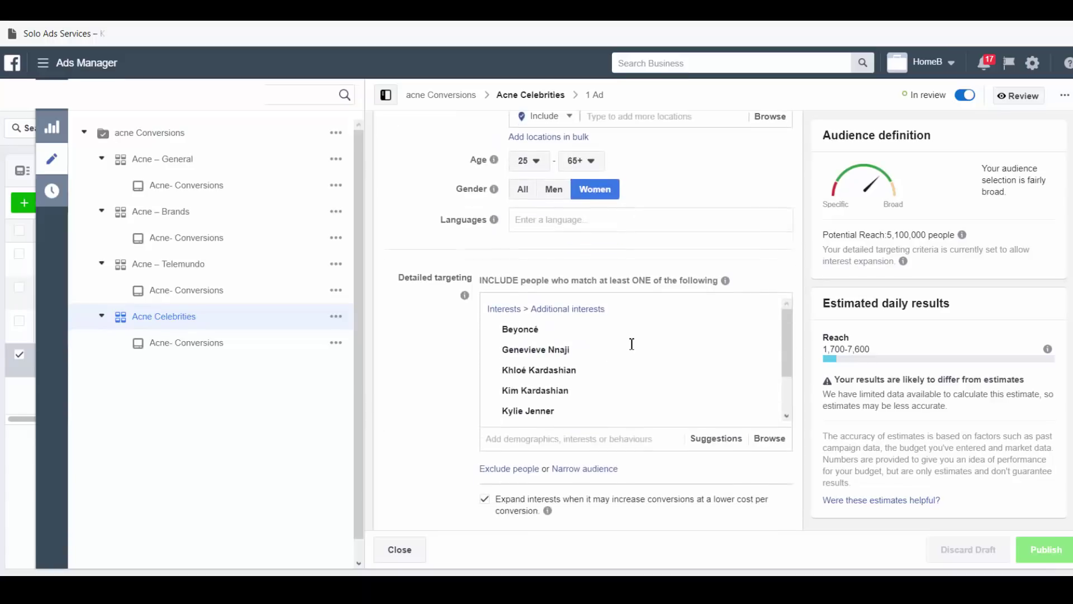
pyautogui.scroll(-2, 606, 232)
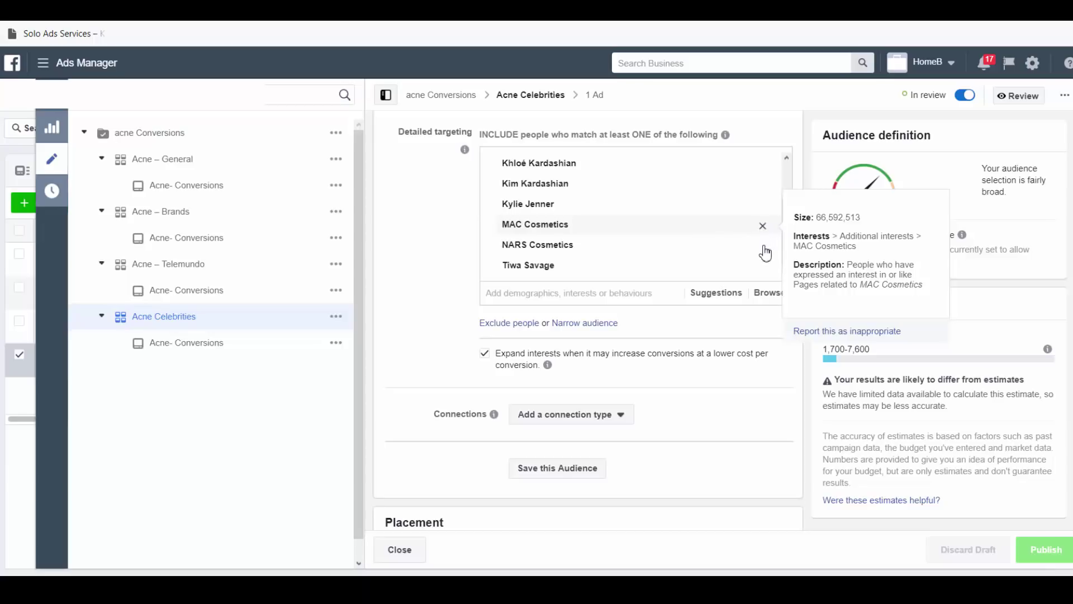
pyautogui.click(763, 226)
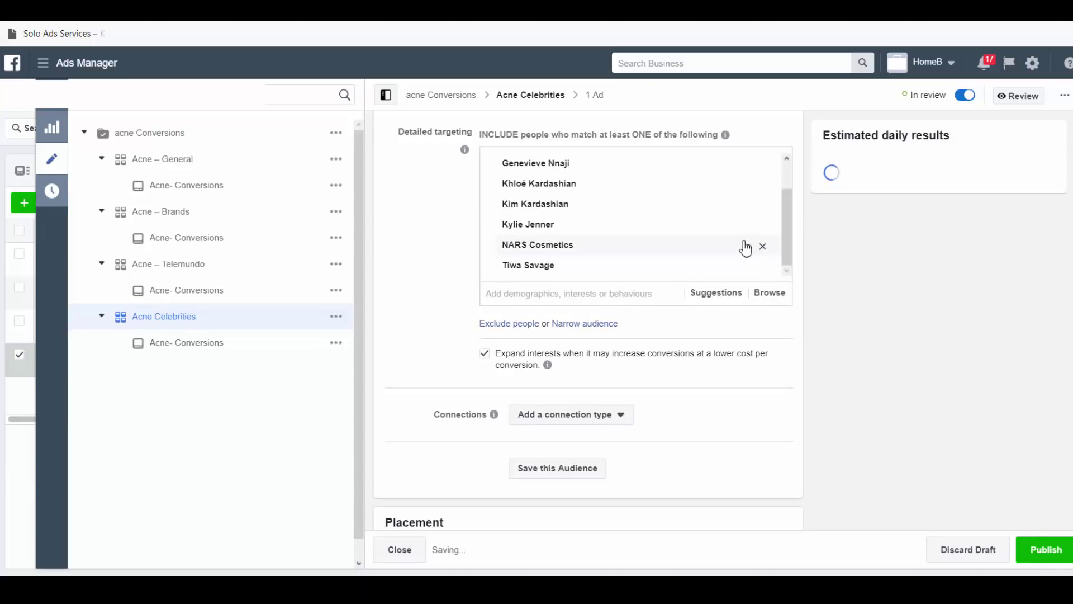
pyautogui.click(745, 247)
pyautogui.scroll(5, 742, 243)
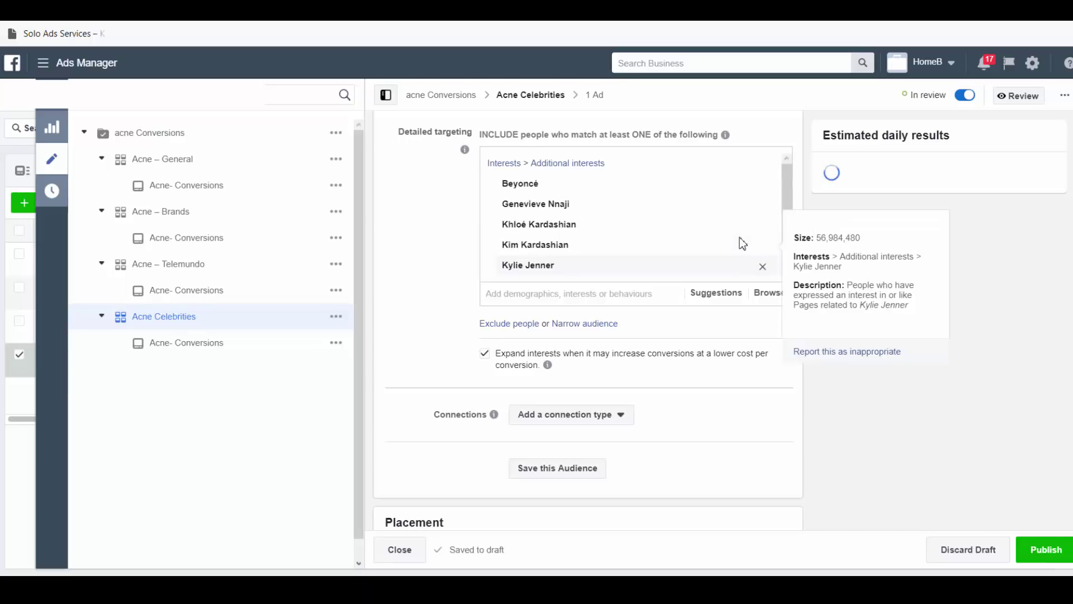
pyautogui.scroll(-5, 689, 358)
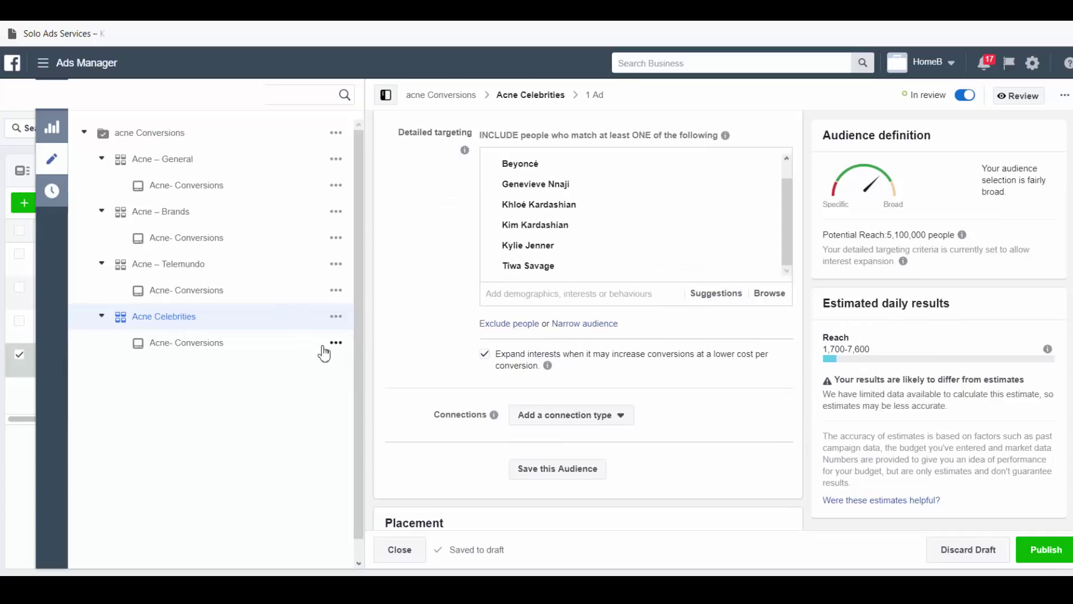
pyautogui.click(1035, 559)
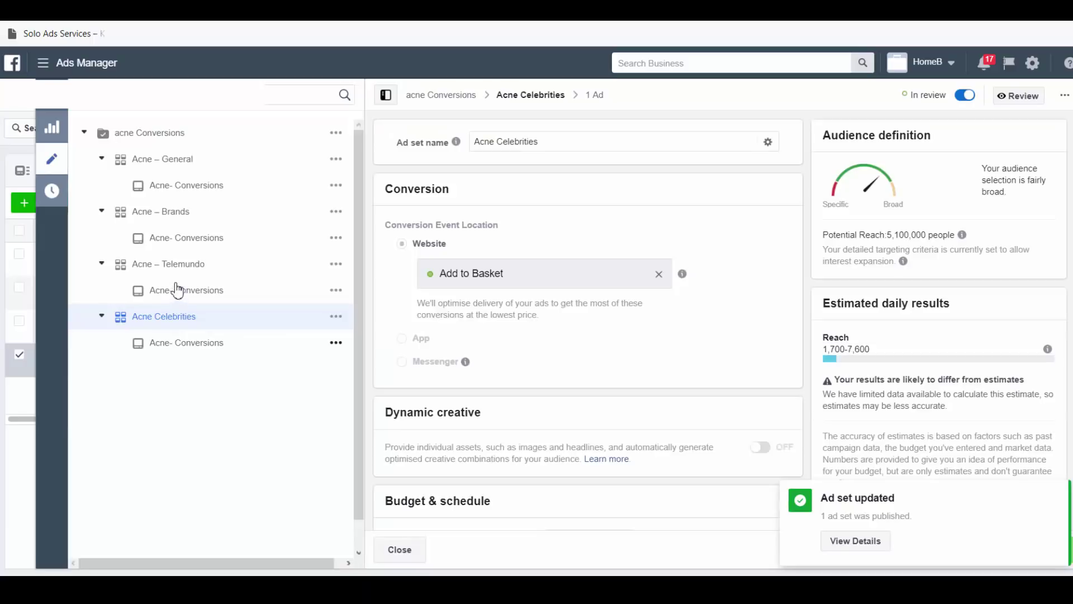
# - Open the Acne – Brands ad set and browse its suggested detailed-targeting interests
pyautogui.click(181, 223)
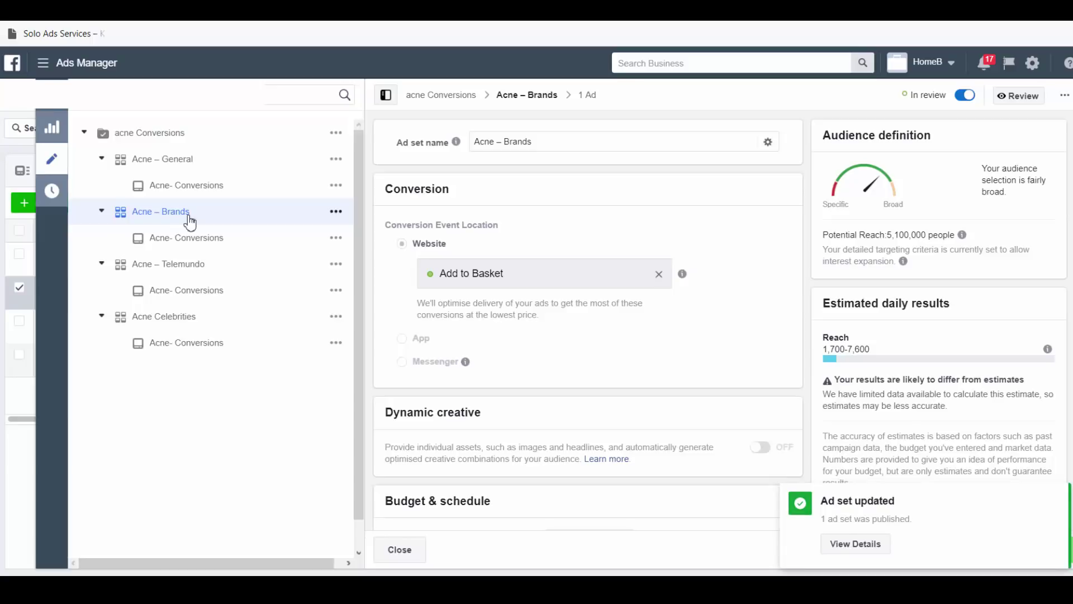
pyautogui.scroll(-5, 674, 369)
pyautogui.scroll(-8, 675, 372)
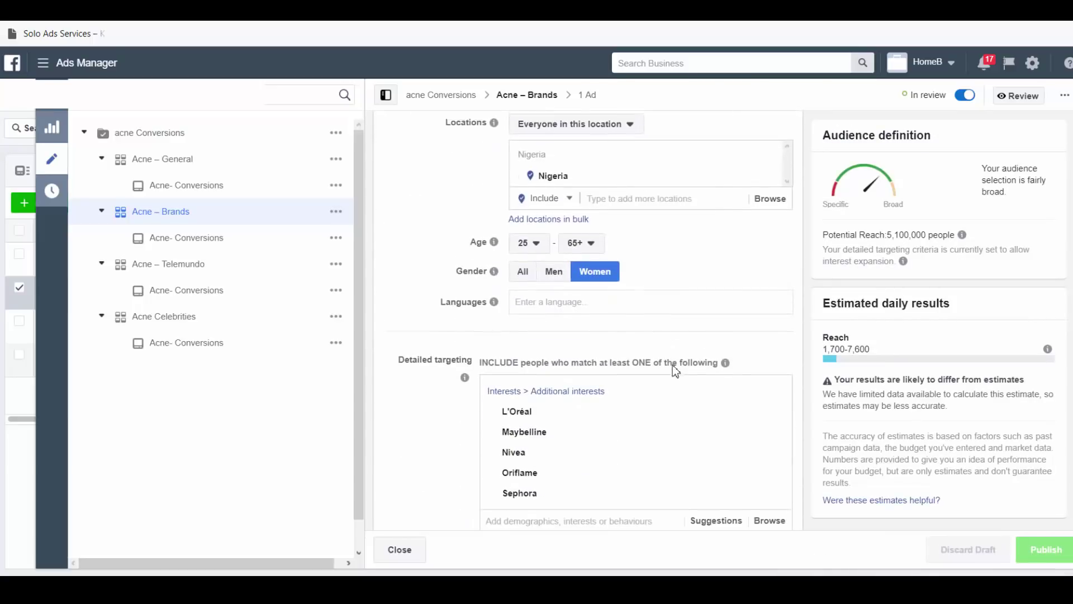
pyautogui.scroll(-5, 576, 404)
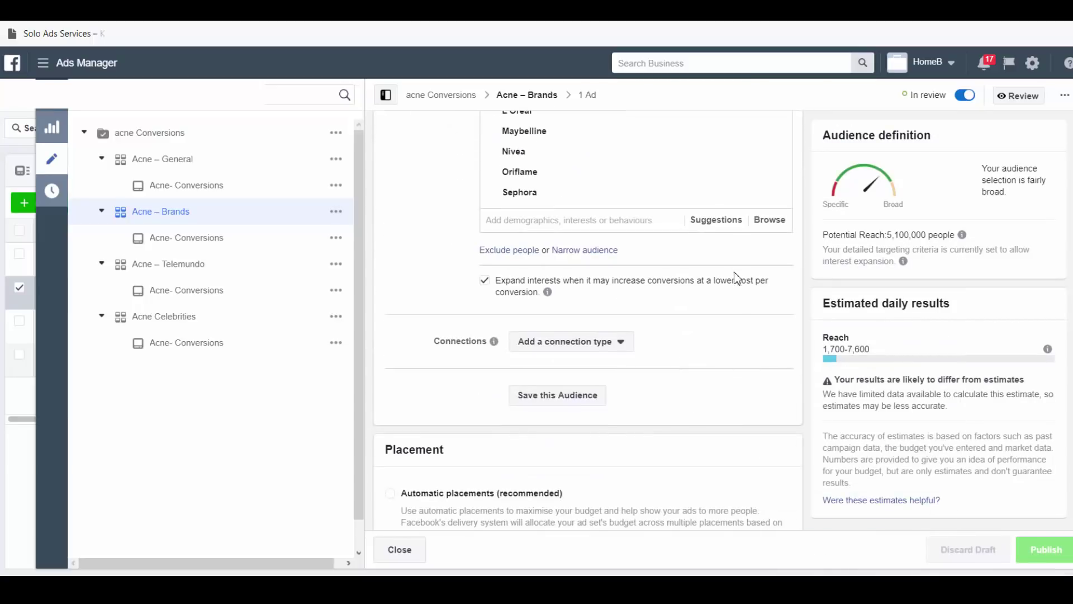
pyautogui.click(728, 224)
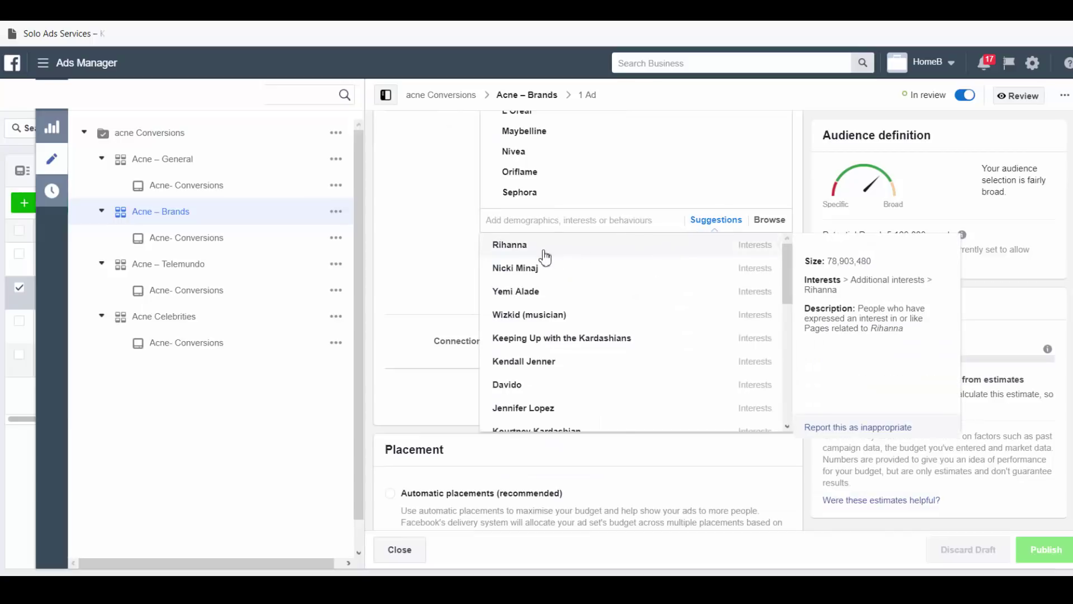
pyautogui.scroll(-5, 546, 324)
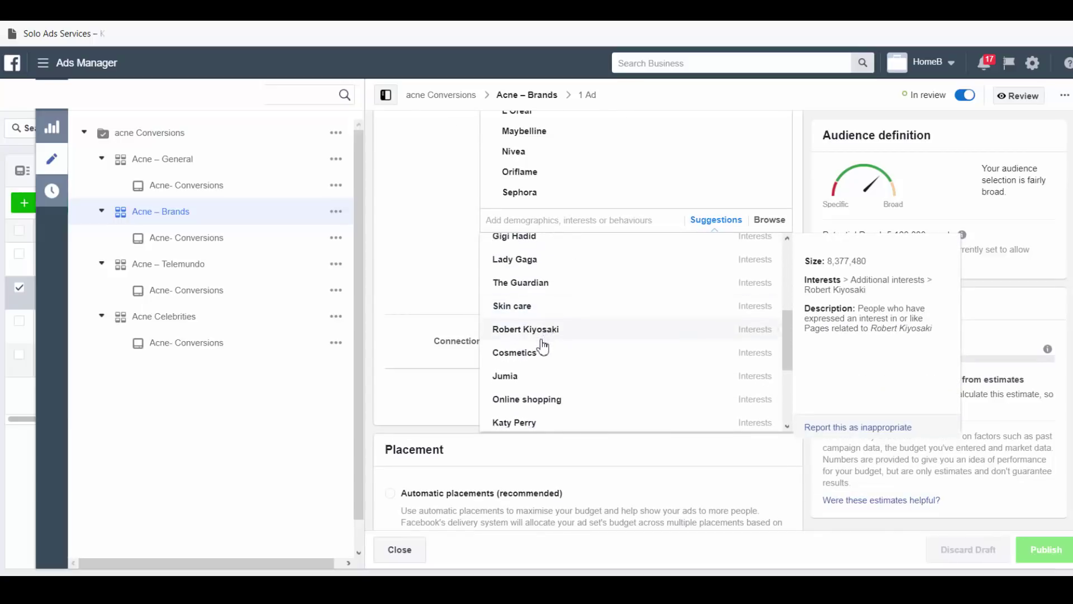
pyautogui.scroll(-4, 538, 363)
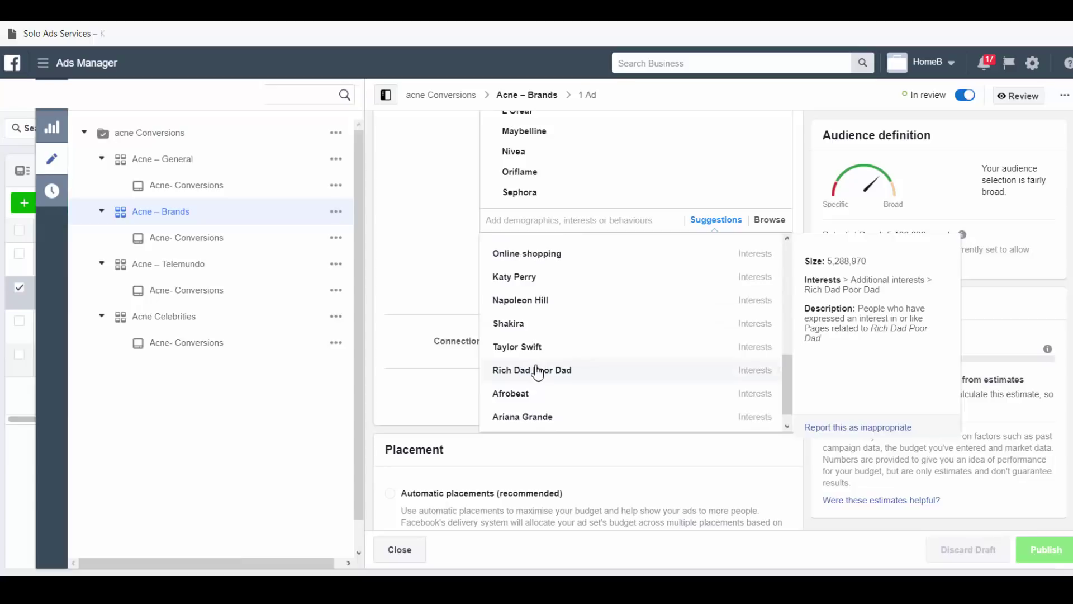
pyautogui.scroll(-1, 537, 372)
pyautogui.scroll(4, 538, 369)
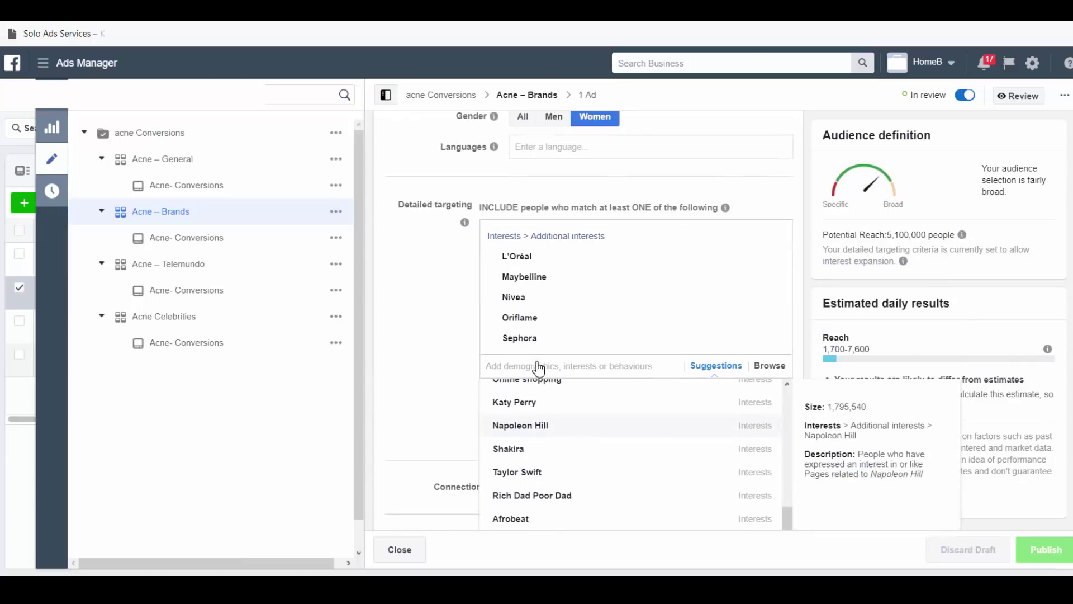
pyautogui.scroll(6, 556, 428)
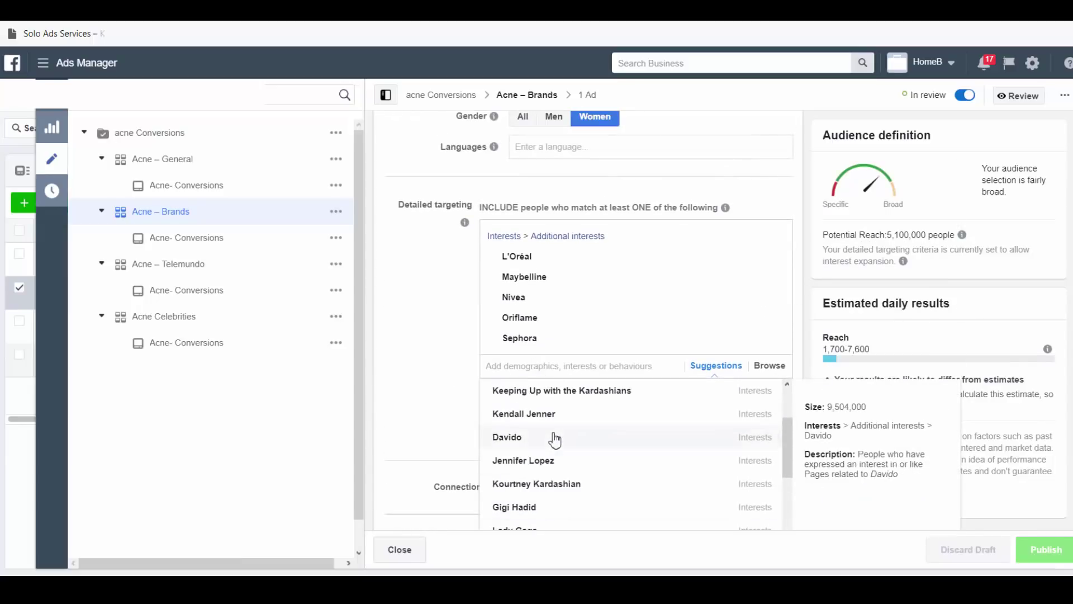
pyautogui.scroll(2, 555, 442)
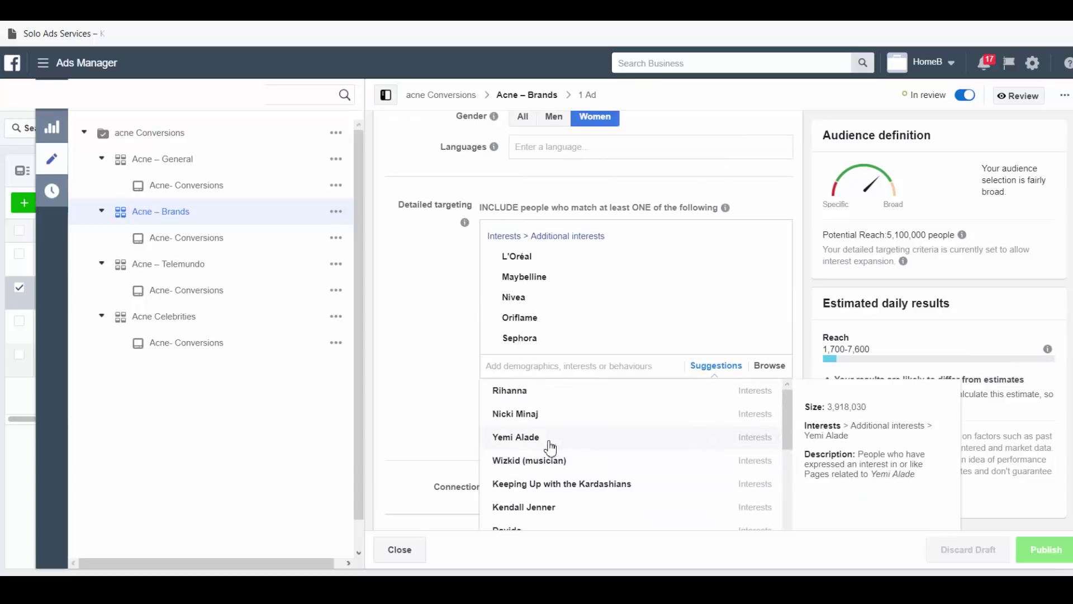
pyautogui.scroll(-5, 551, 448)
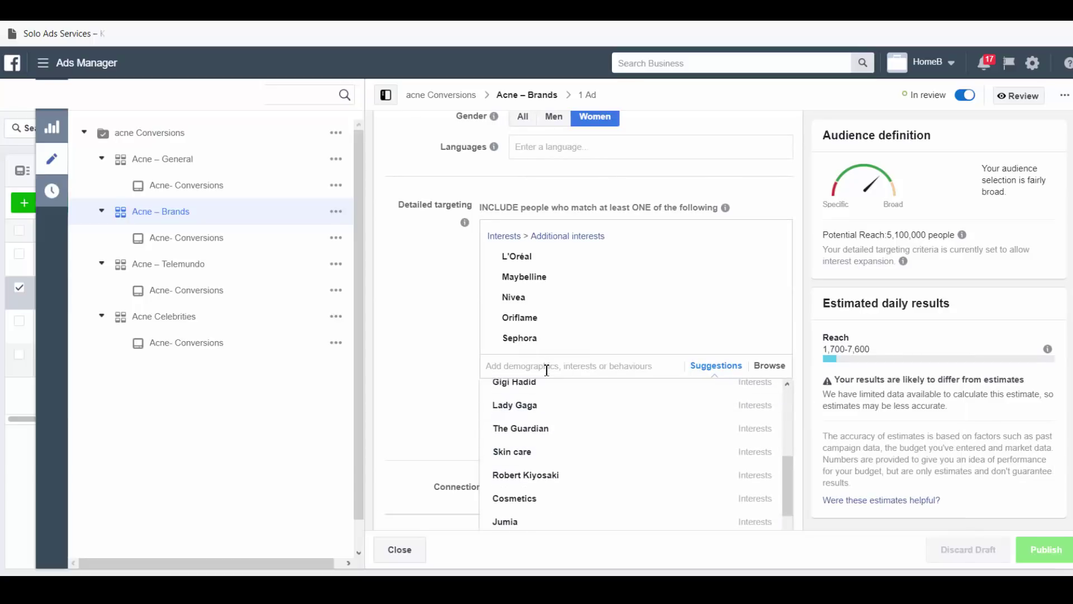
pyautogui.scroll(3, 552, 324)
pyautogui.scroll(-3, 545, 391)
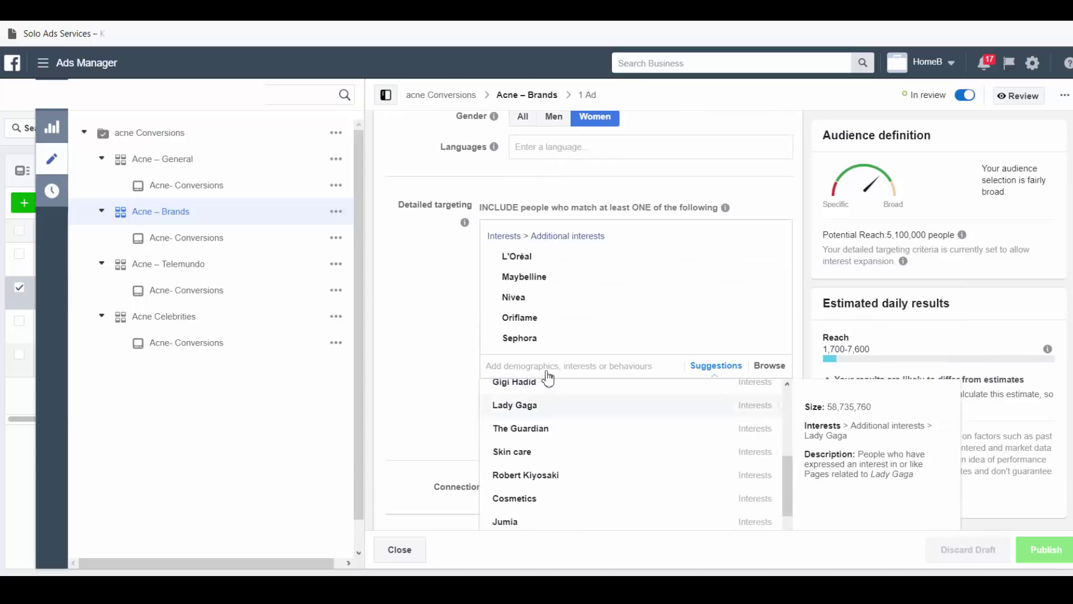
# - Search 'ma', add the Mary Kay interest to Acne – Brands, and publish
pyautogui.click(548, 372)
pyautogui.write('mary')
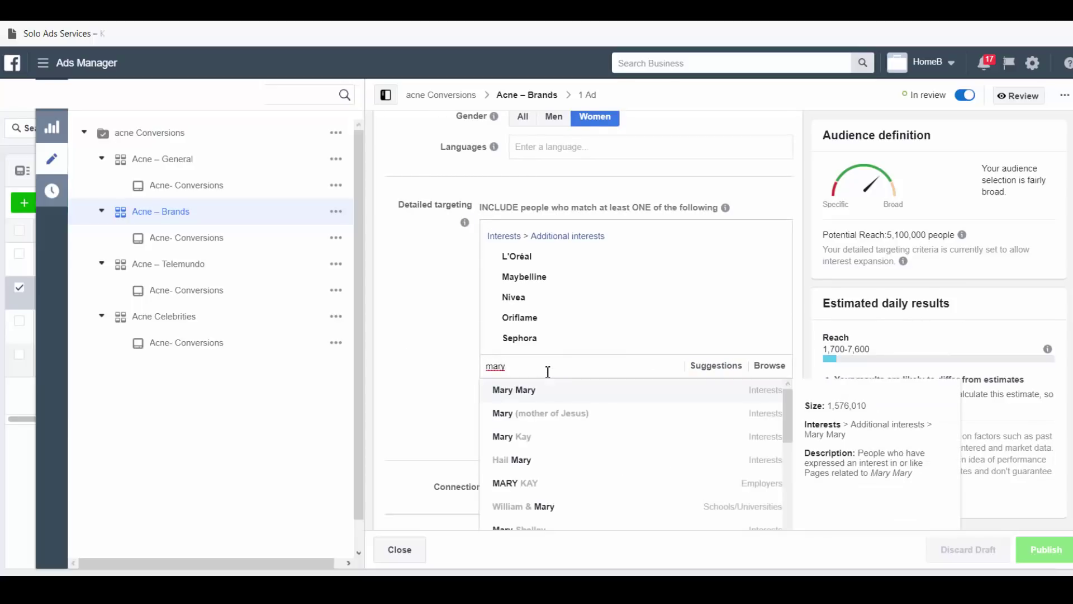
pyautogui.click(560, 436)
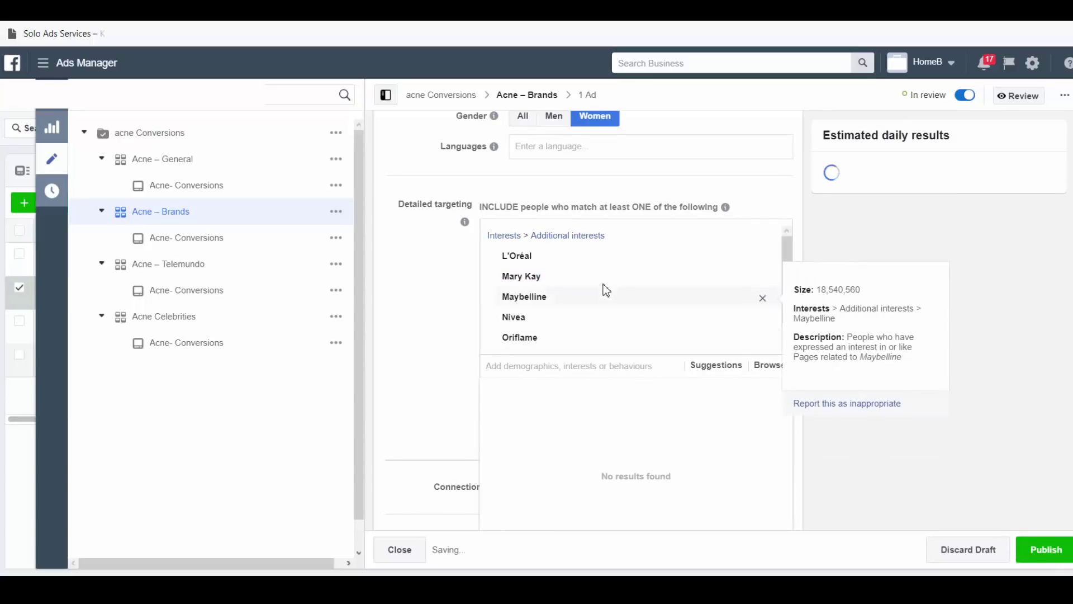
pyautogui.scroll(-3, 601, 305)
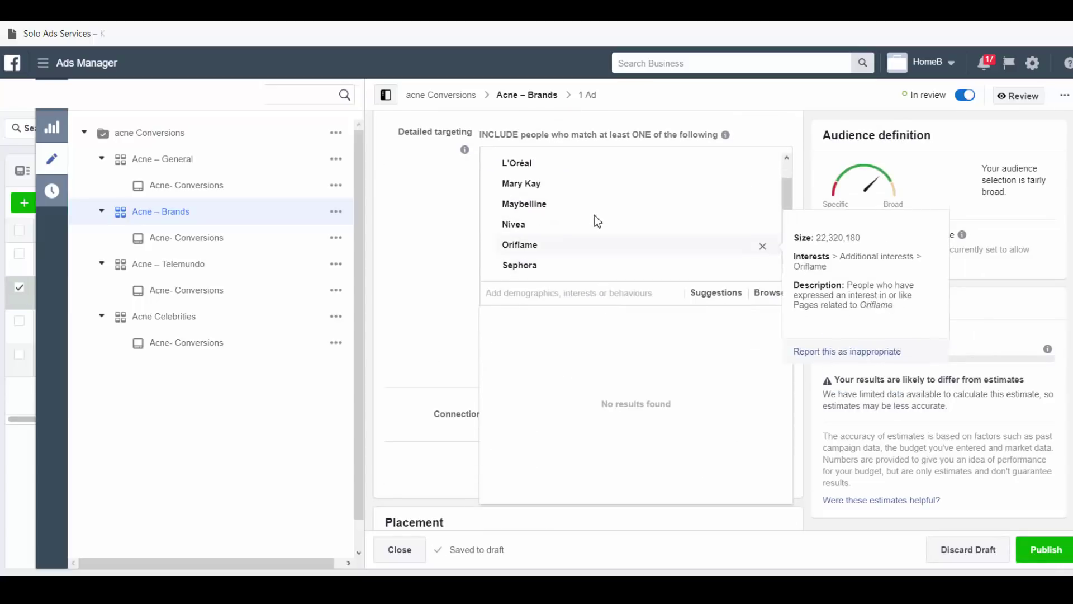
pyautogui.scroll(1, 594, 222)
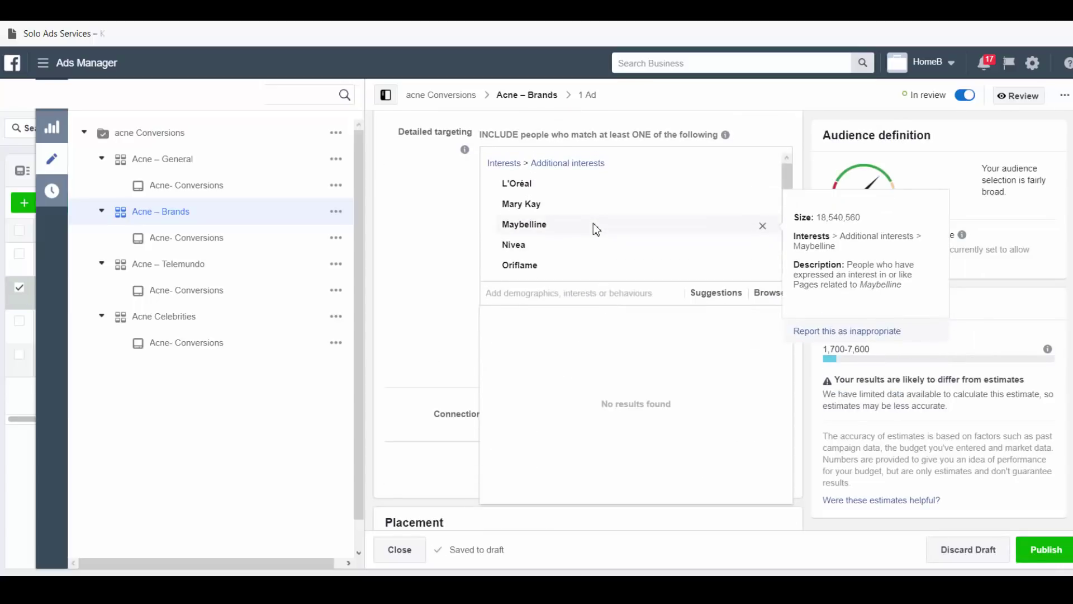
pyautogui.click(1054, 548)
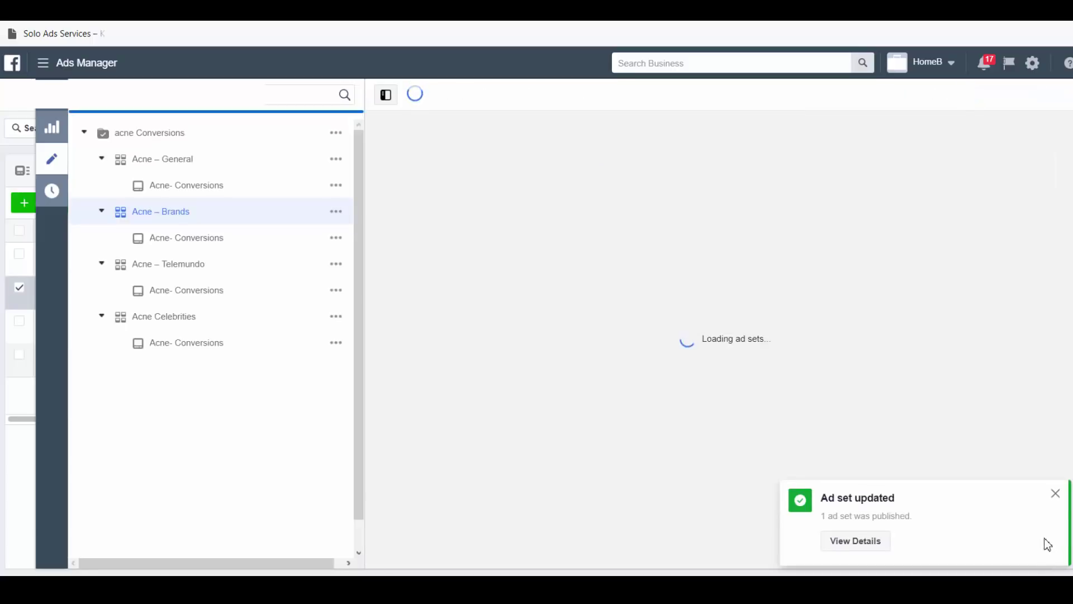
# - Review the Acne – General ad set settings, then close the editor to return to the Ad sets table
pyautogui.click(179, 163)
pyautogui.scroll(-8, 578, 347)
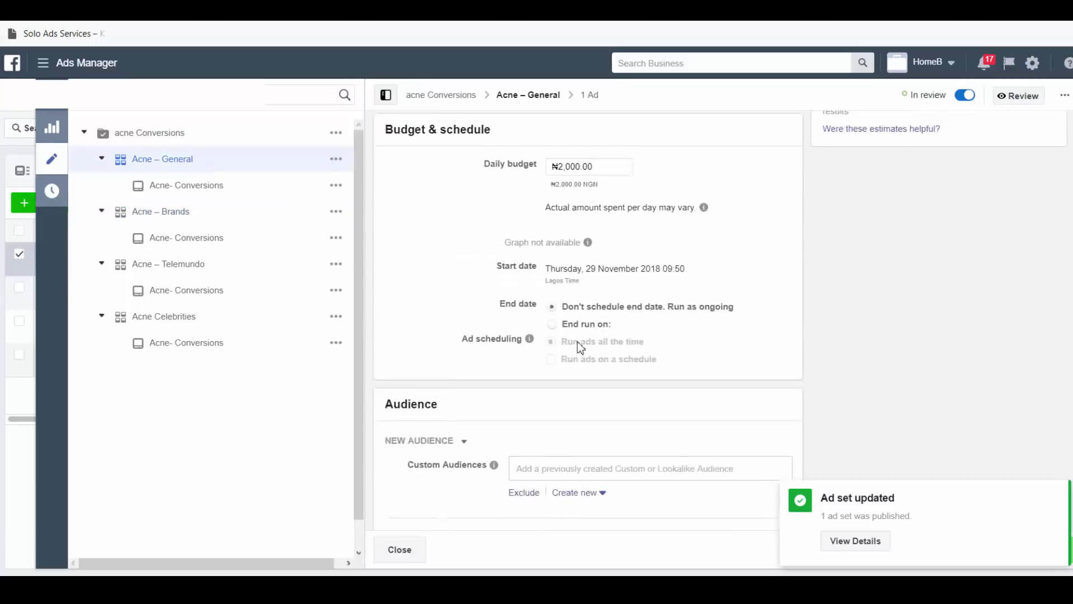
pyautogui.scroll(-5, 578, 346)
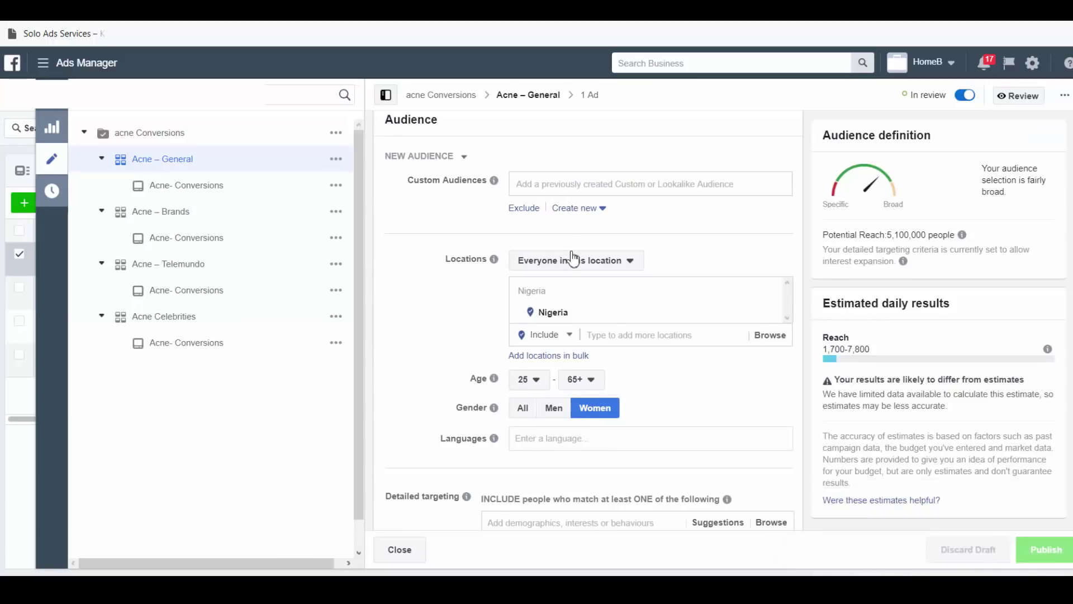
pyautogui.scroll(8, 573, 259)
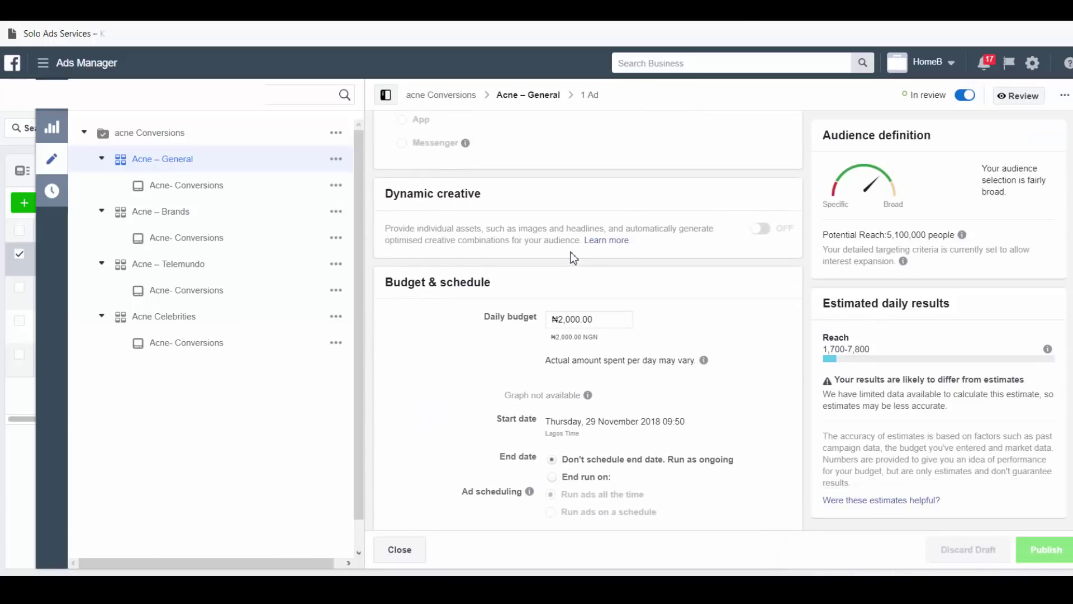
pyautogui.scroll(-10, 573, 258)
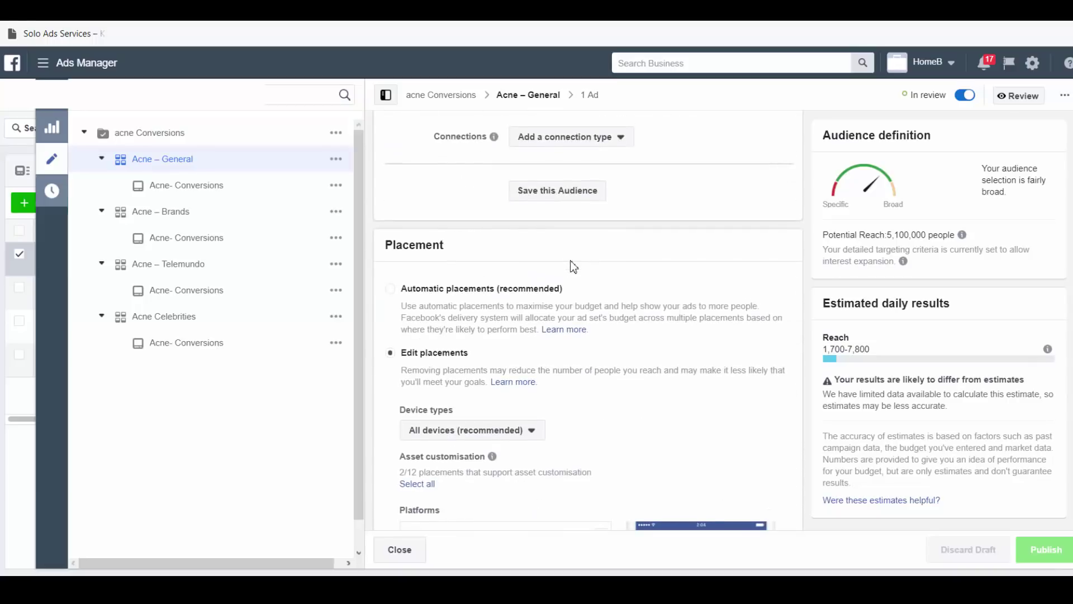
pyautogui.scroll(4, 573, 266)
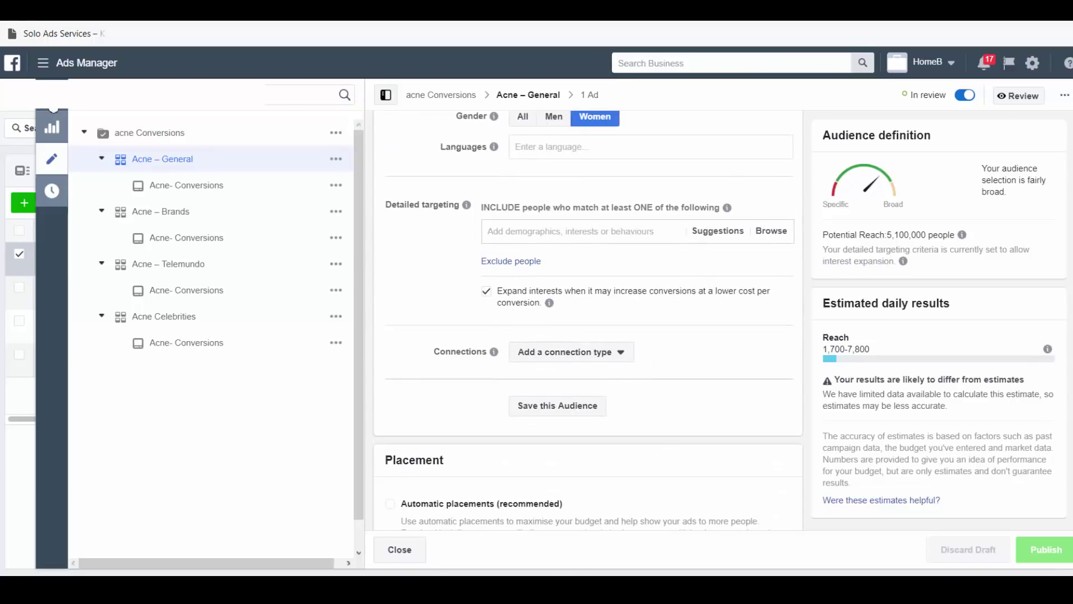
pyautogui.click(49, 144)
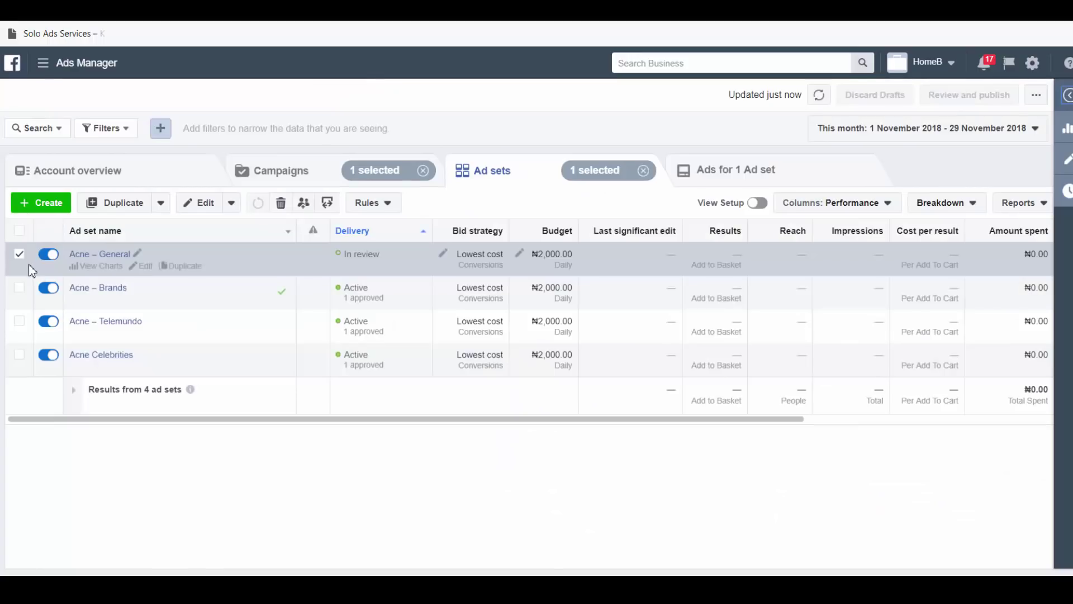
# - Duplicate Acne – General as one copy into its original campaign
pyautogui.click(178, 267)
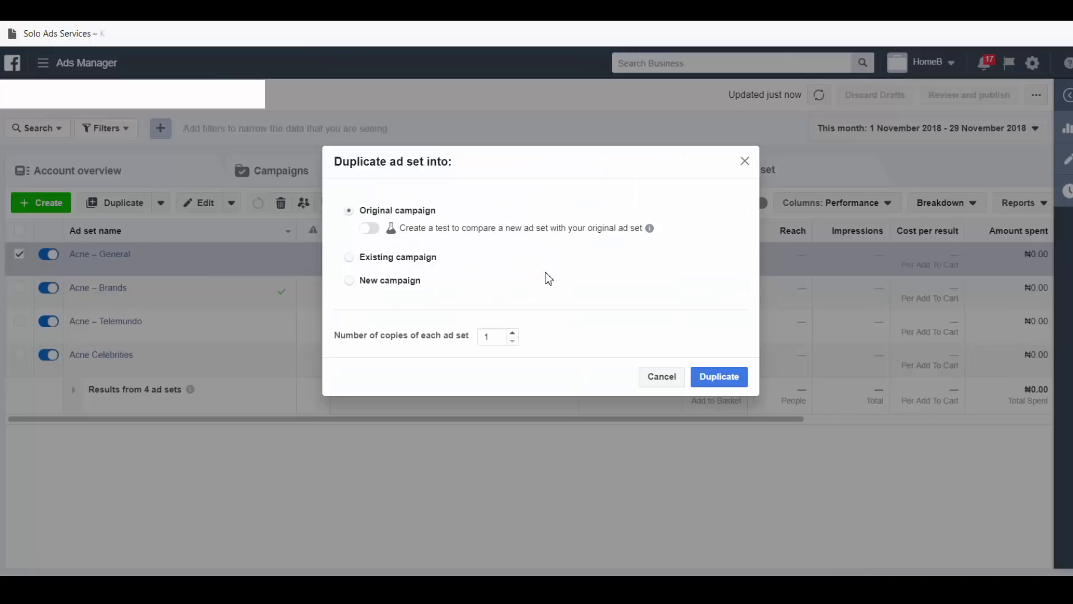
pyautogui.click(713, 378)
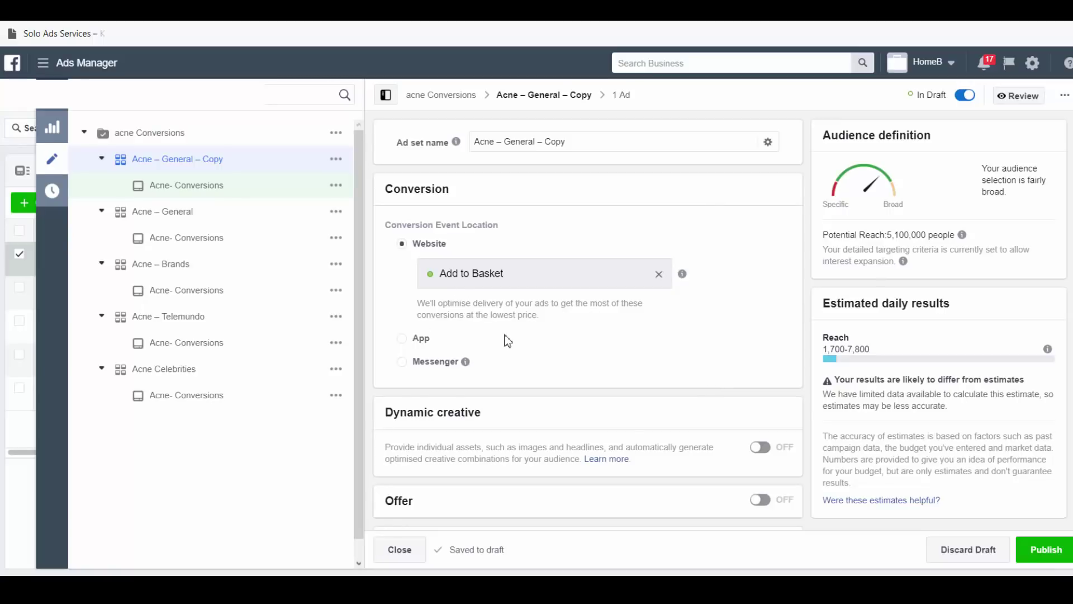
# - Rename the copied ad set from 'Acne – General – Copy' to 'Acne – Niche'
pyautogui.scroll(-6, 499, 334)
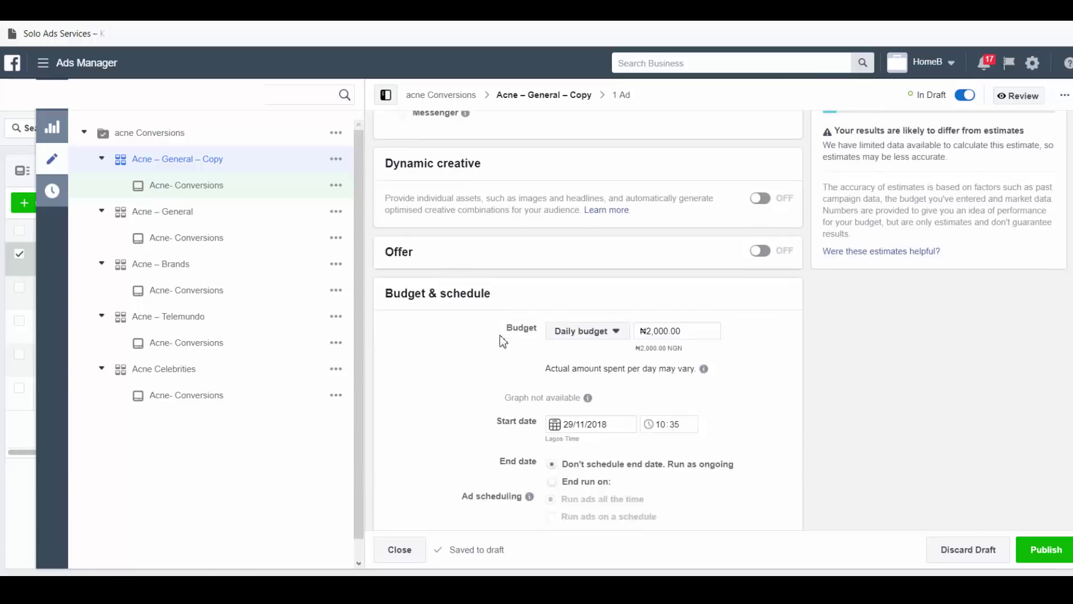
pyautogui.scroll(6, 485, 325)
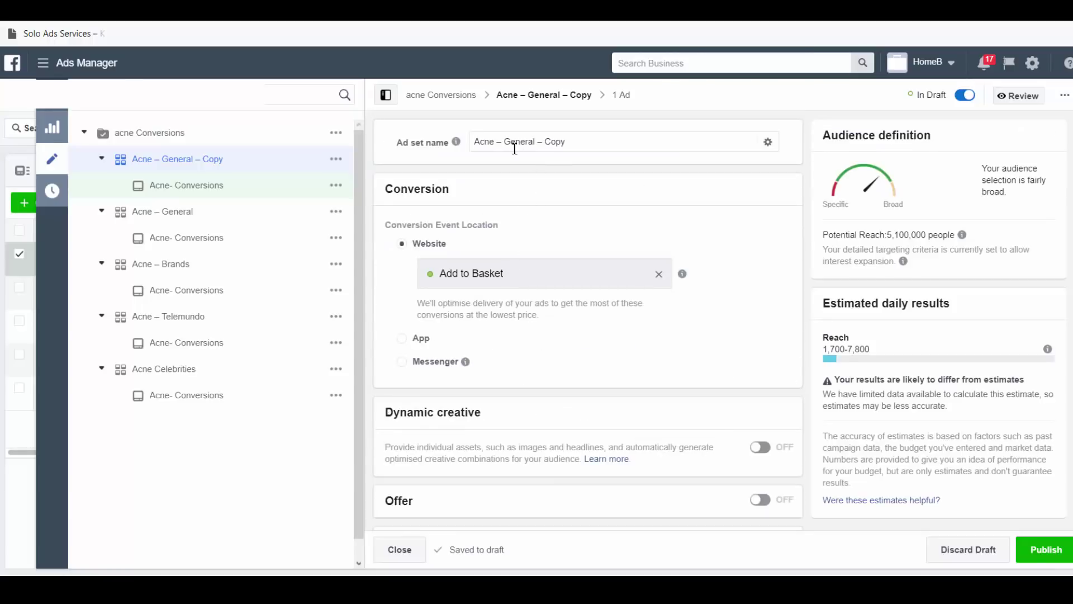
pyautogui.moveTo(507, 149); pyautogui.dragTo(613, 148)
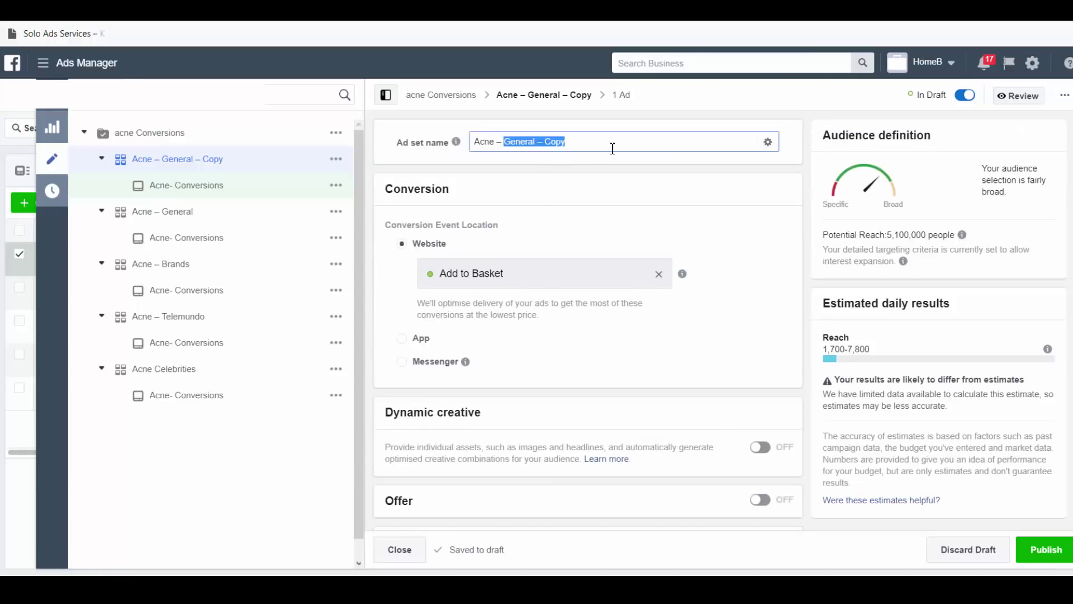
pyautogui.write('Niche')
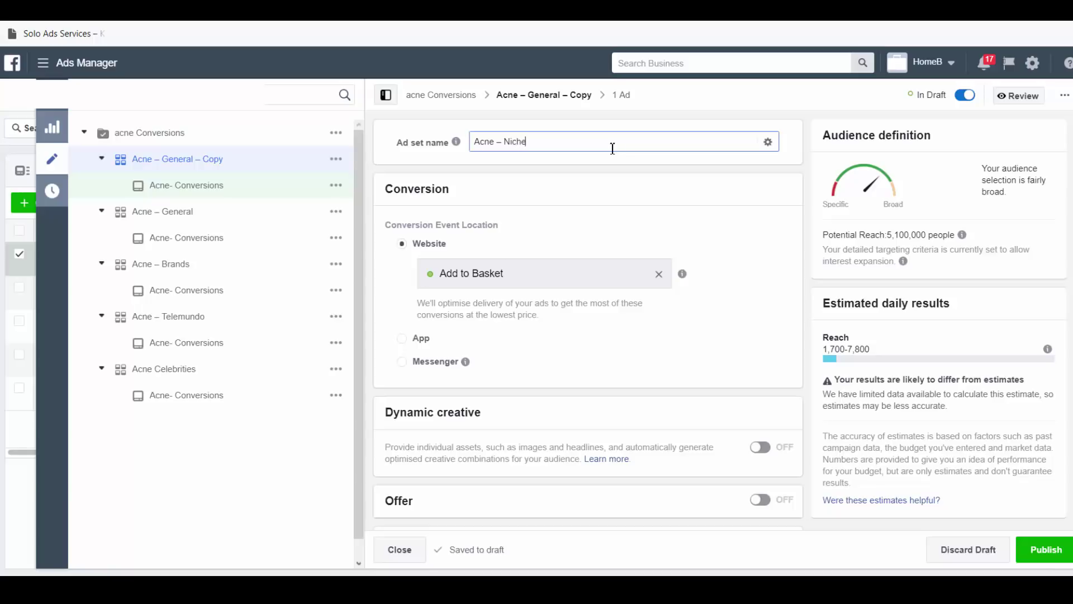
# - Search detailed targeting, fixing the 'comestic' typo, and add the Cosmetic interest
pyautogui.scroll(-10, 633, 293)
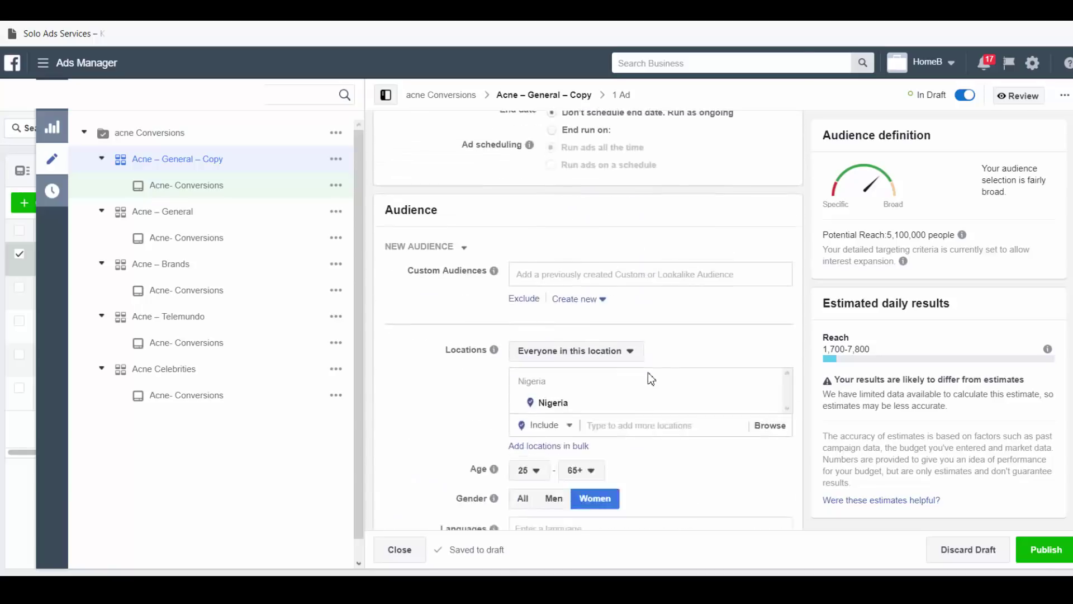
pyautogui.scroll(-4, 648, 374)
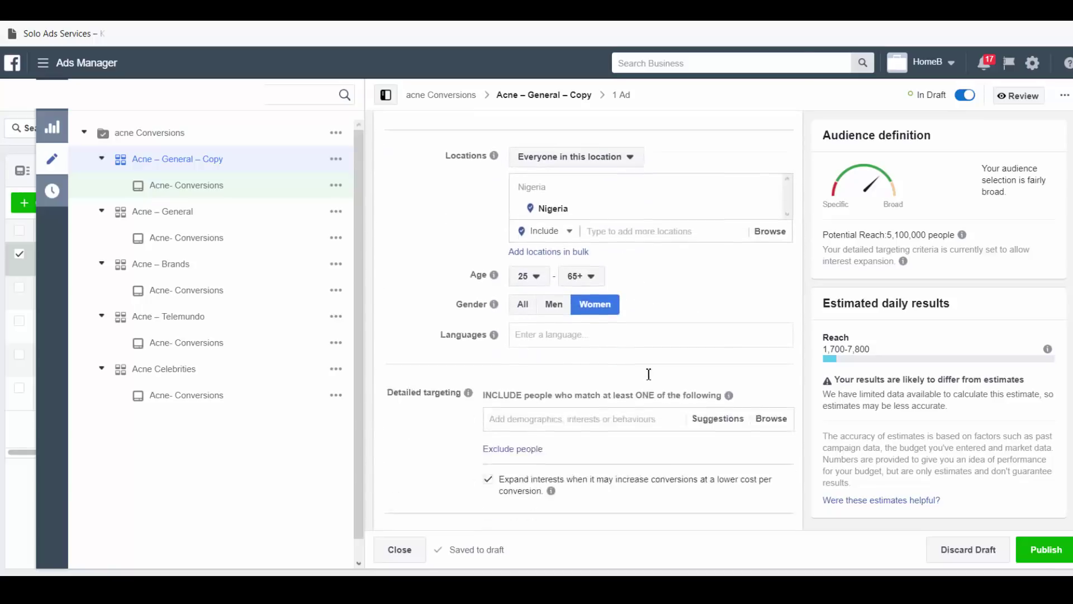
pyautogui.click(561, 343)
pyautogui.write('c')
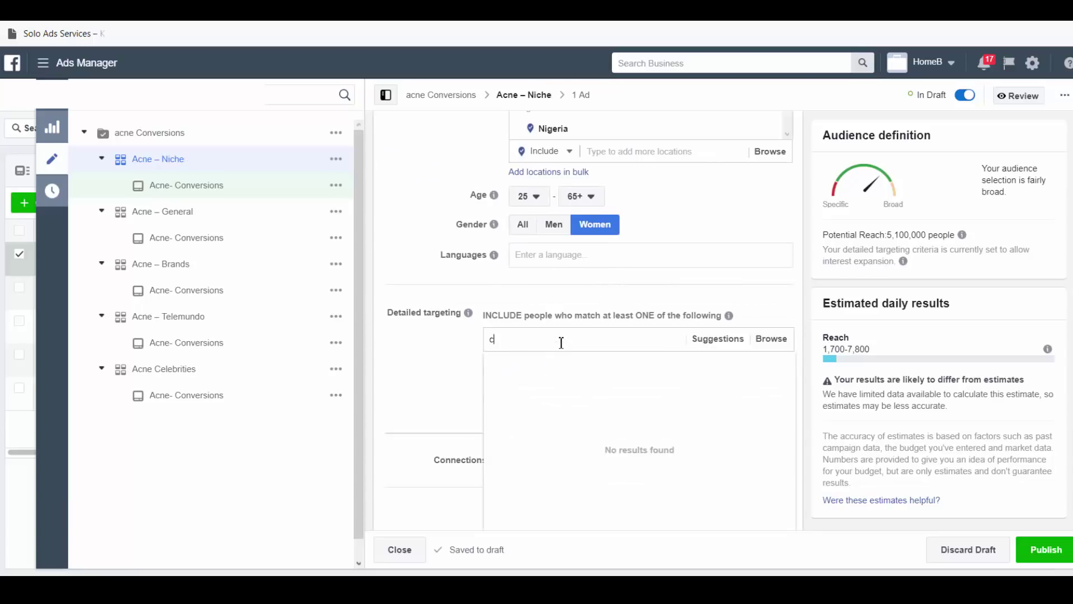
pyautogui.write('omestic')
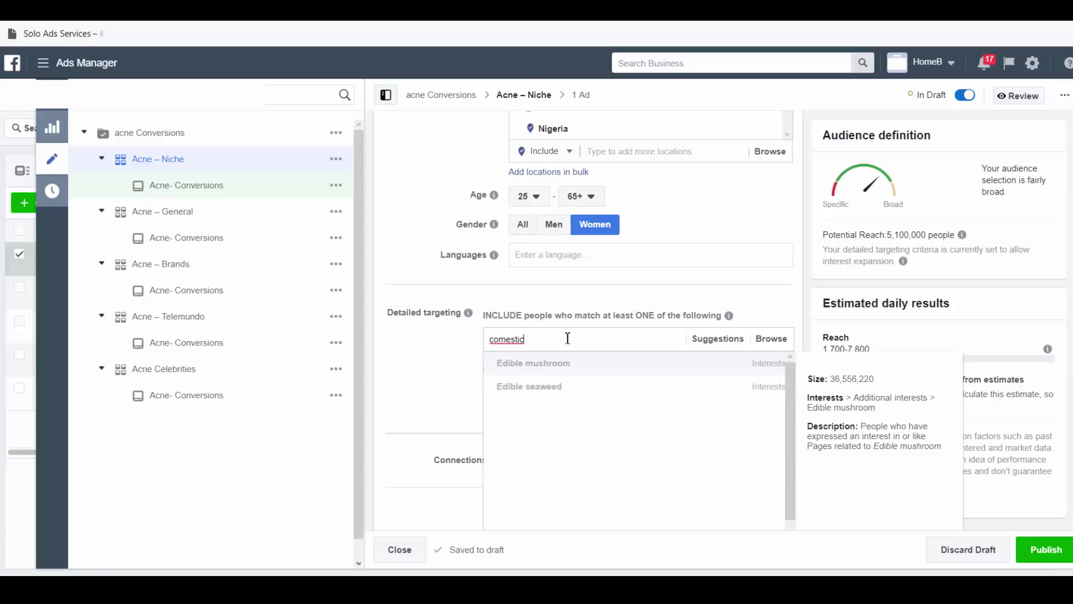
pyautogui.doubleClick(500, 340)
pyautogui.write('s')
pyautogui.press('BackSpace')
pyautogui.write('co')
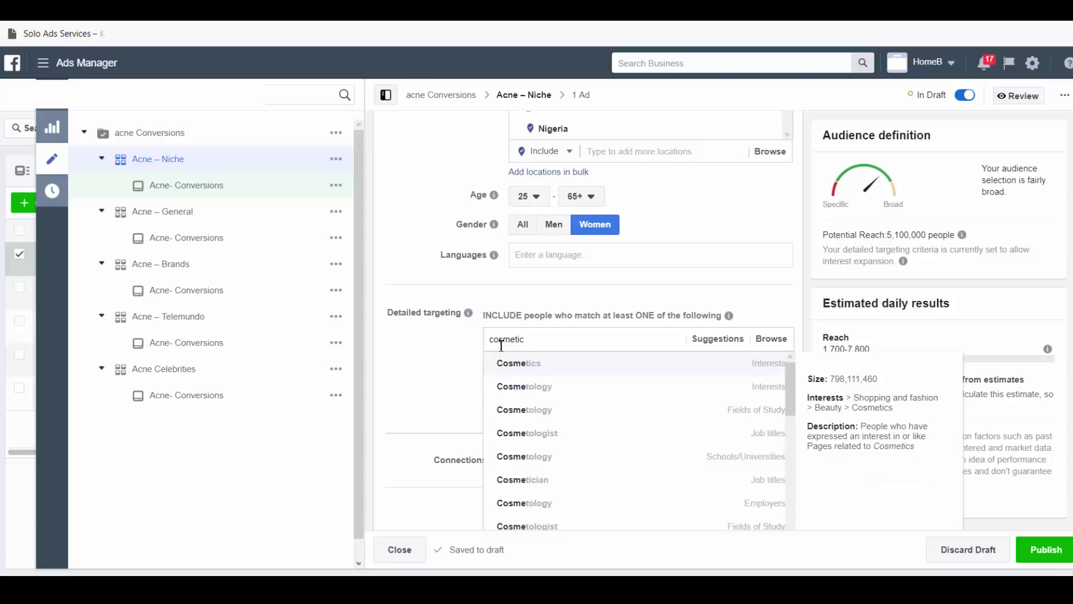
pyautogui.click(546, 369)
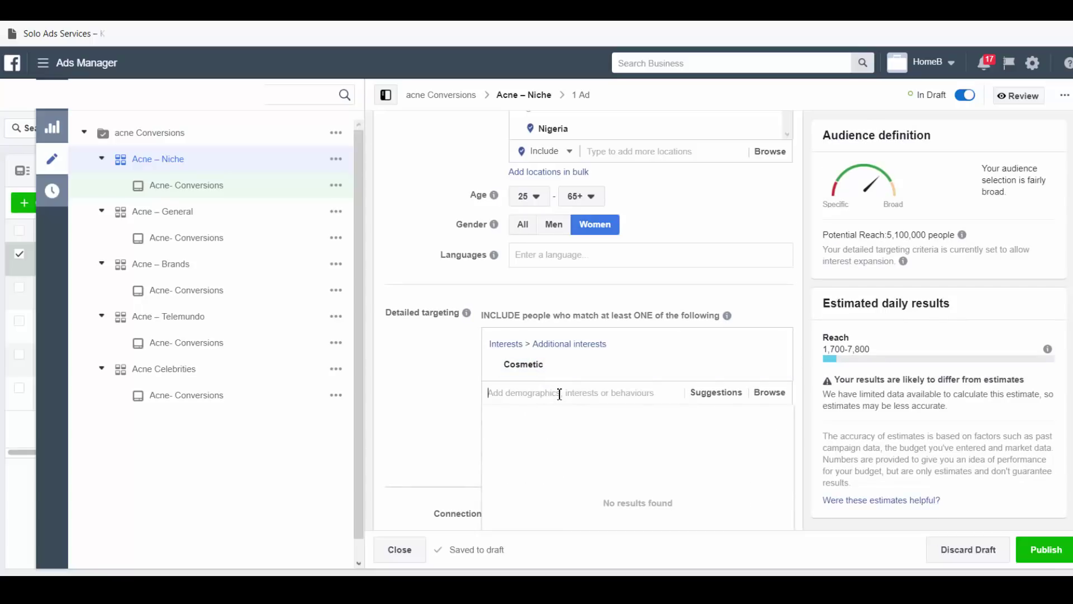
pyautogui.click(705, 394)
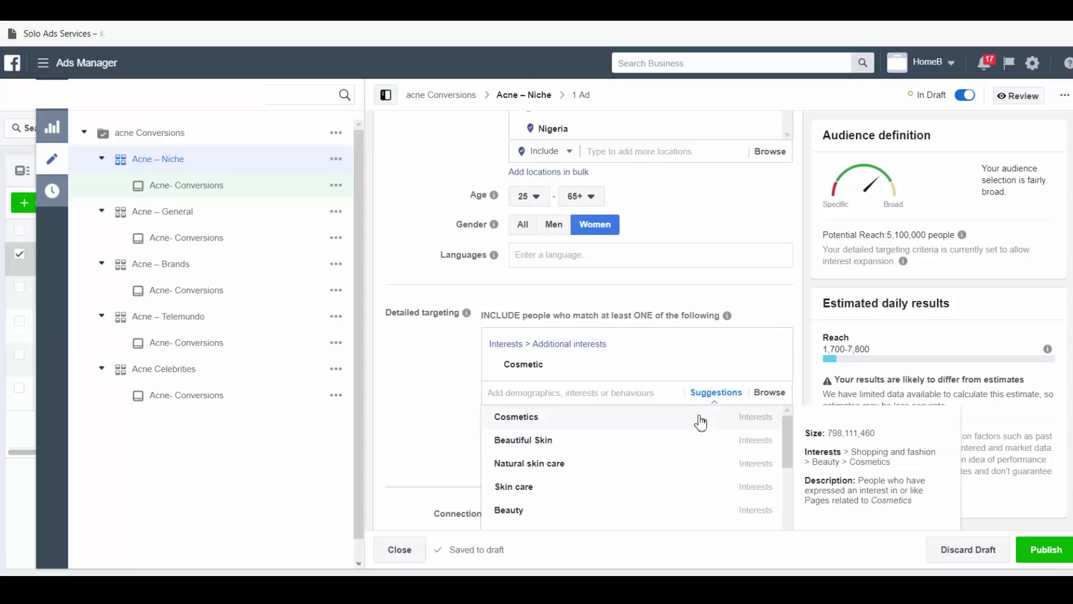
# - Add Cosmetics, Facial and Beauty to Acne – Niche's targeted interests
pyautogui.click(701, 423)
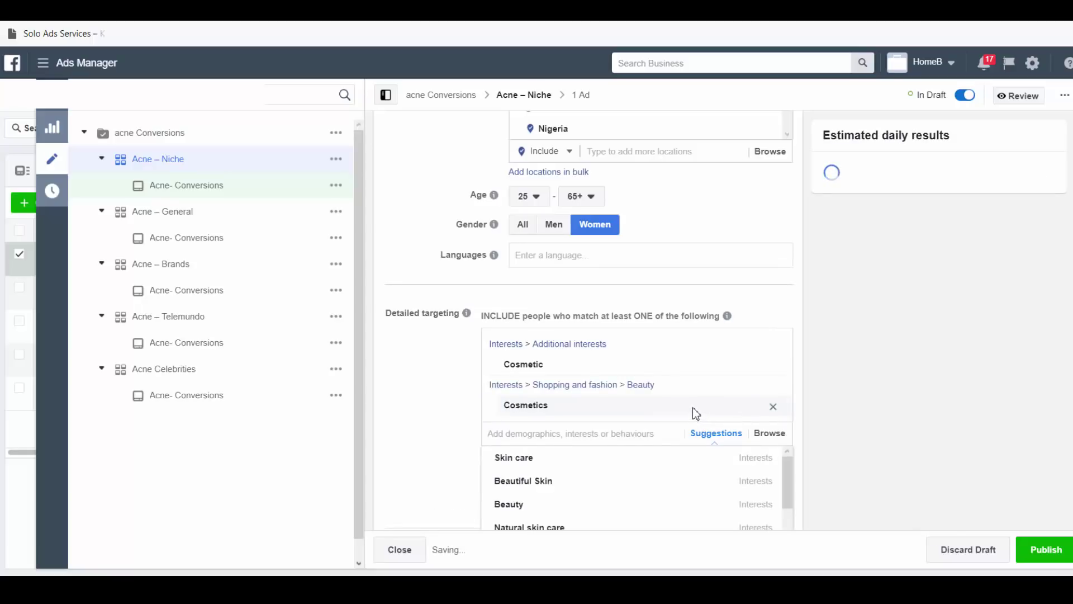
pyautogui.scroll(-5, 691, 402)
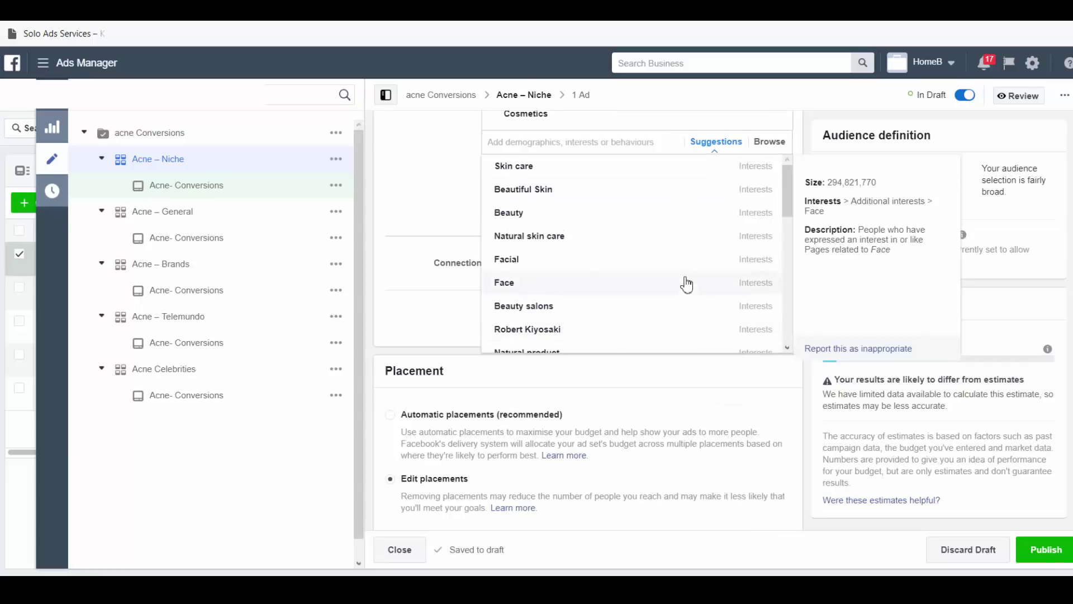
pyautogui.click(678, 266)
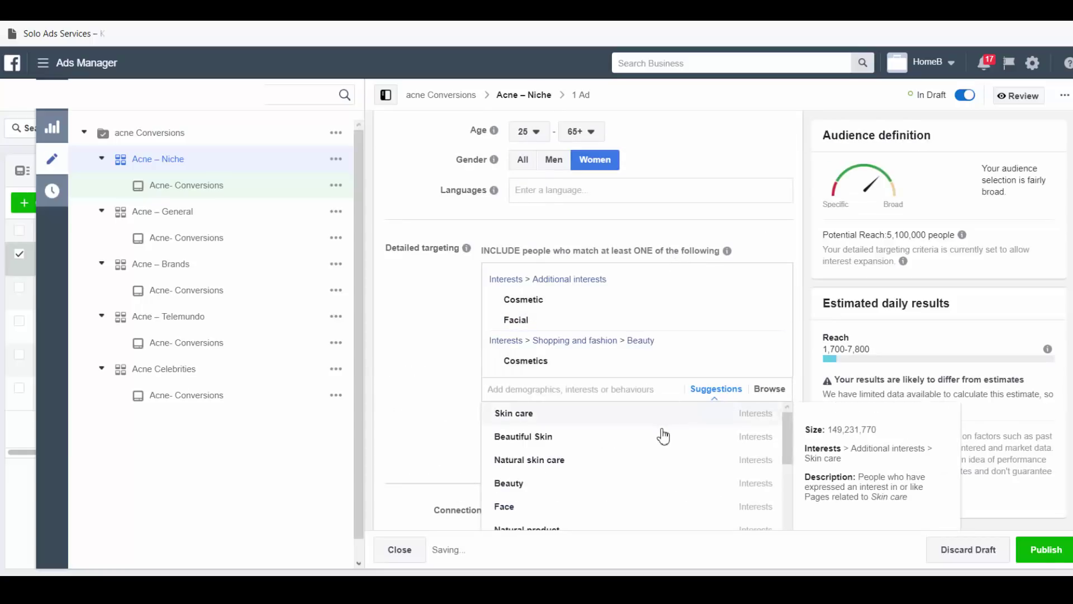
pyautogui.click(645, 490)
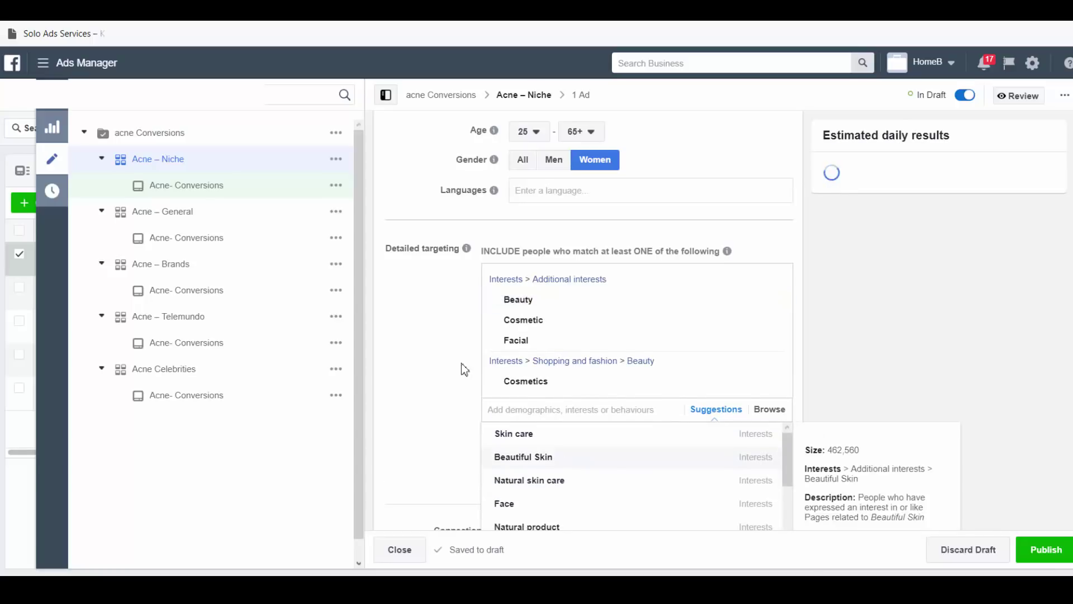
pyautogui.scroll(-1, 462, 364)
pyautogui.scroll(-2, 462, 366)
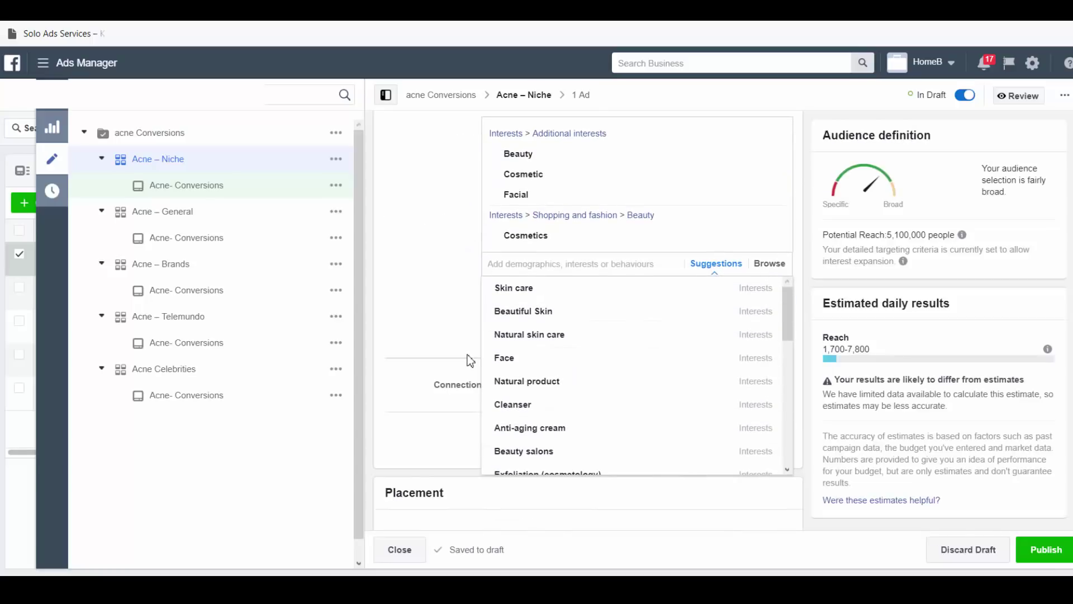
# - Add Skin care, Natural skin care, Anti-aging cream and Cleanser to the targeted interests
pyautogui.click(674, 293)
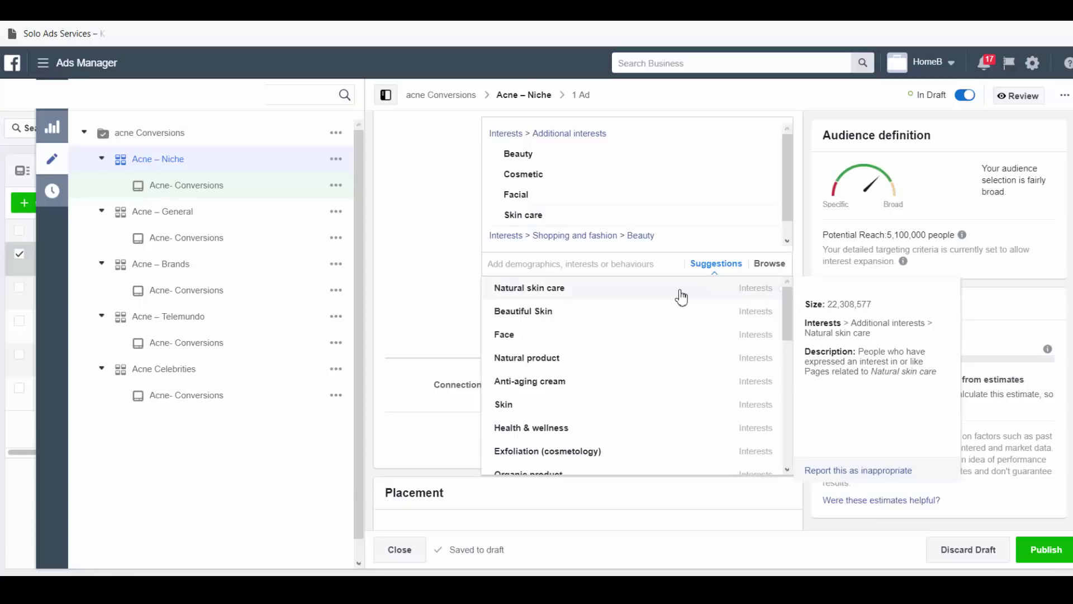
pyautogui.click(682, 295)
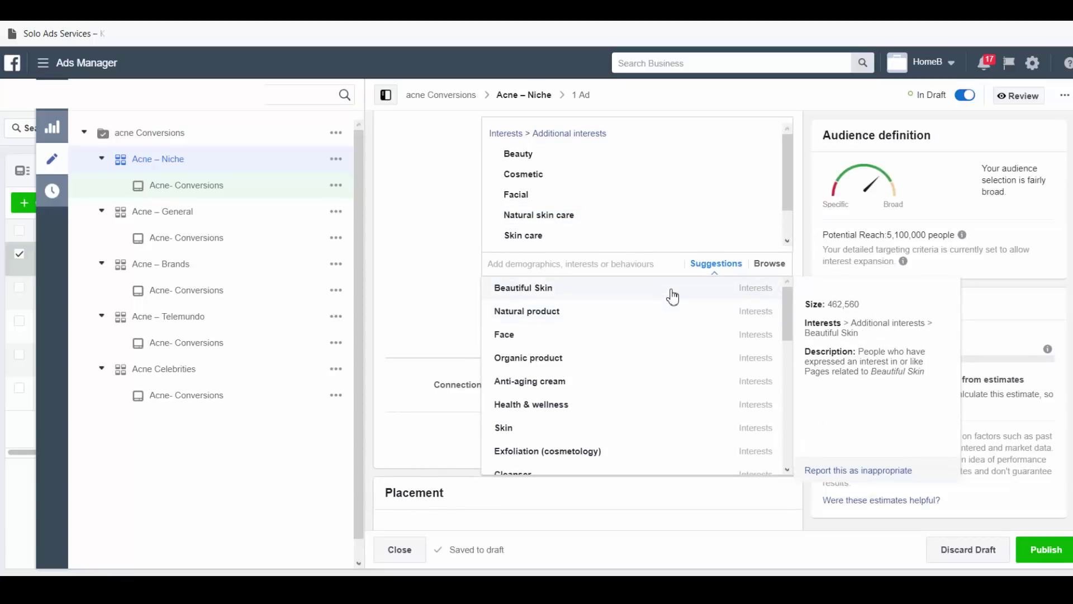
pyautogui.click(660, 387)
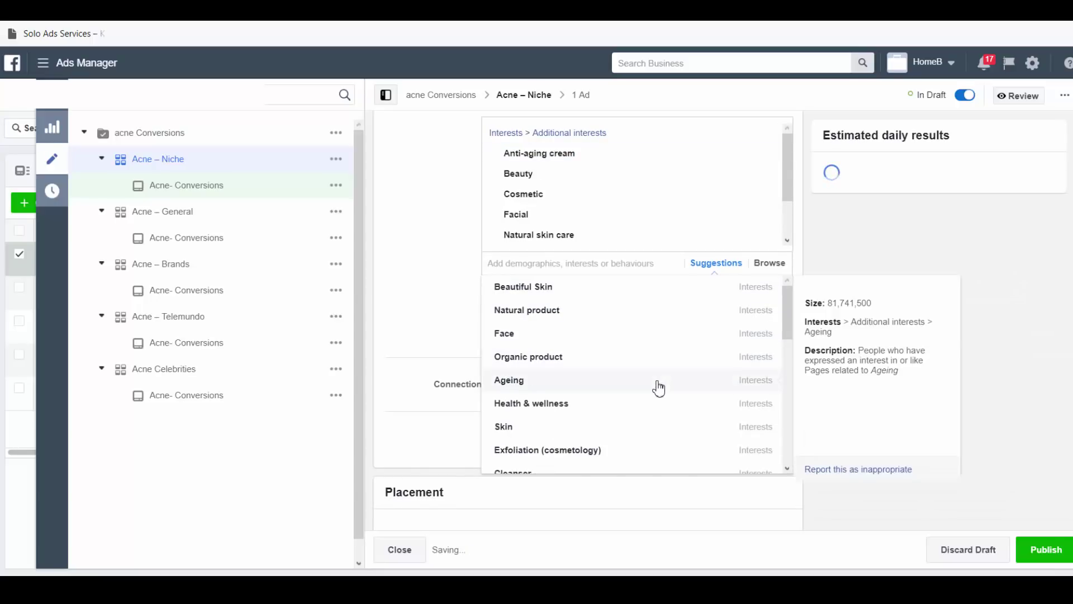
pyautogui.scroll(-1, 673, 437)
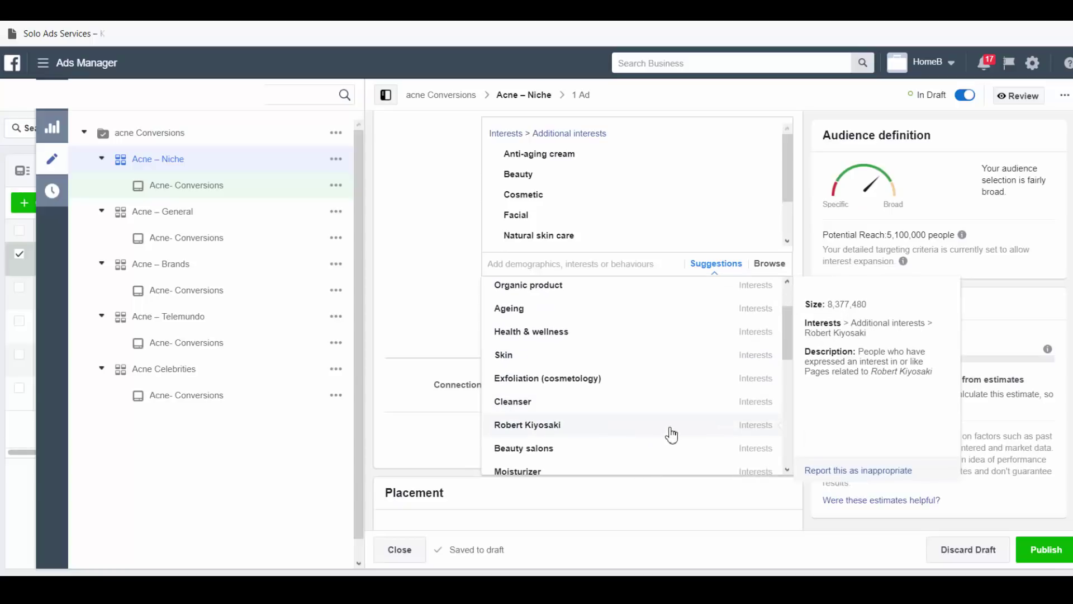
pyautogui.click(647, 403)
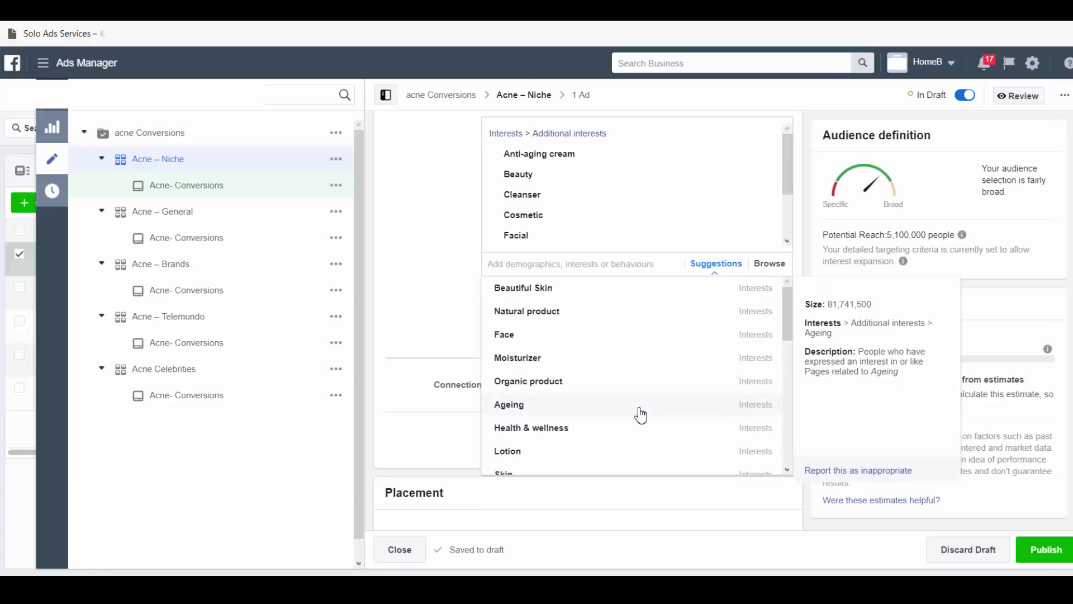
pyautogui.scroll(-1, 641, 415)
pyautogui.scroll(-1, 638, 417)
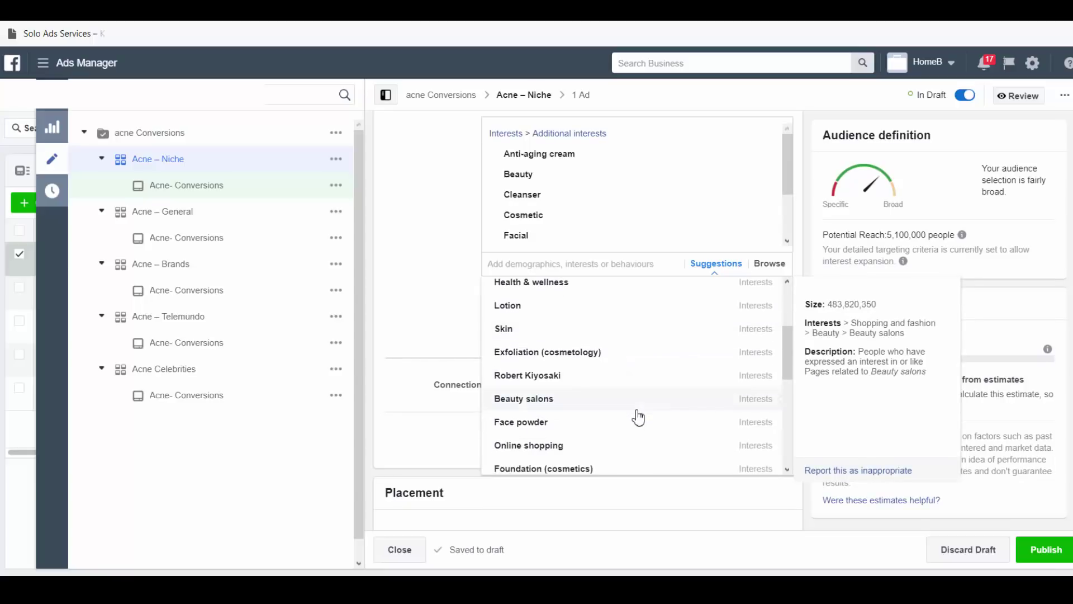
pyautogui.scroll(-1, 626, 420)
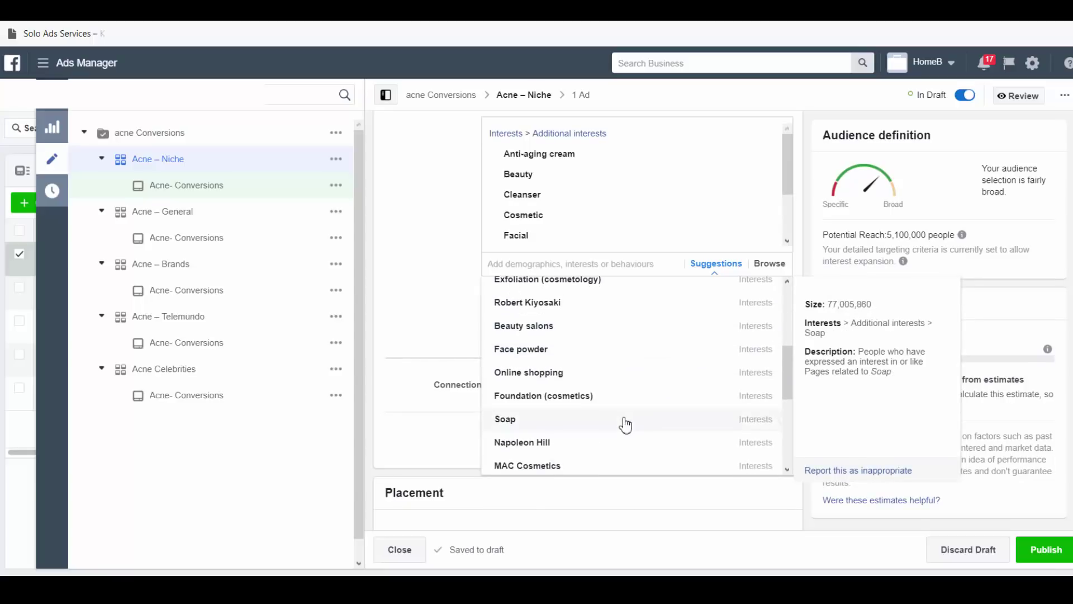
pyautogui.scroll(-1, 596, 430)
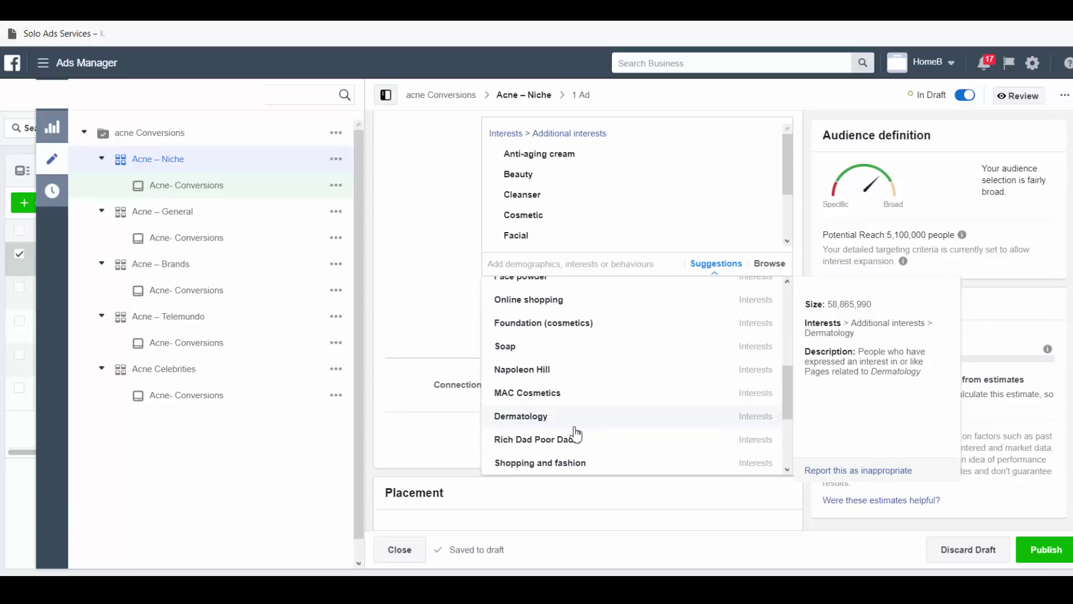
# - Add MAC Cosmetics, Exfoliation, Foundation, NARS Cosmetics, Benefit Cosmetics and Concealer from Suggestions
pyautogui.click(565, 395)
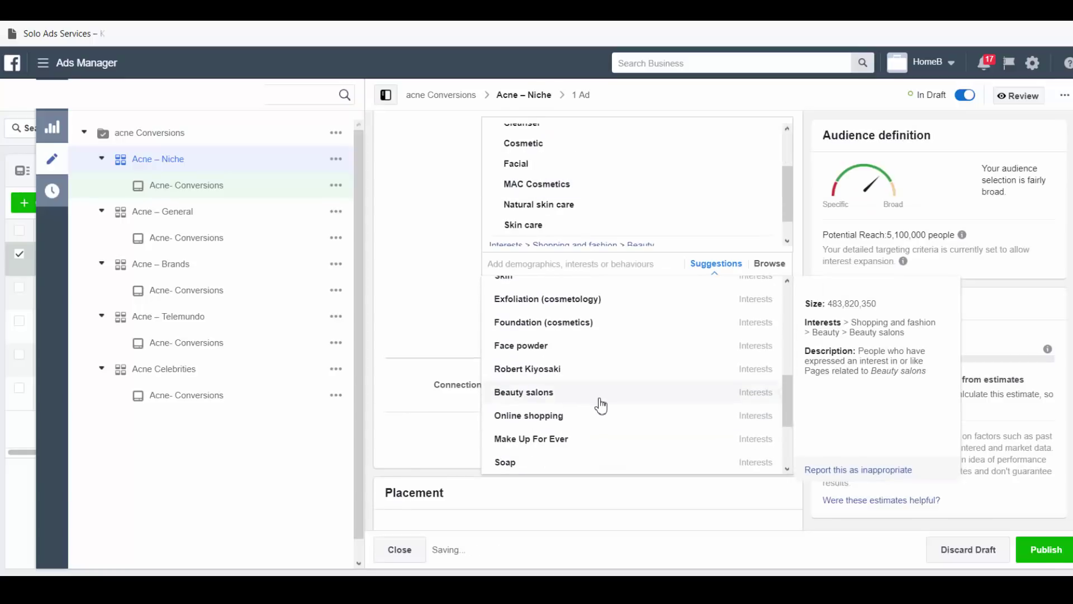
pyautogui.click(600, 300)
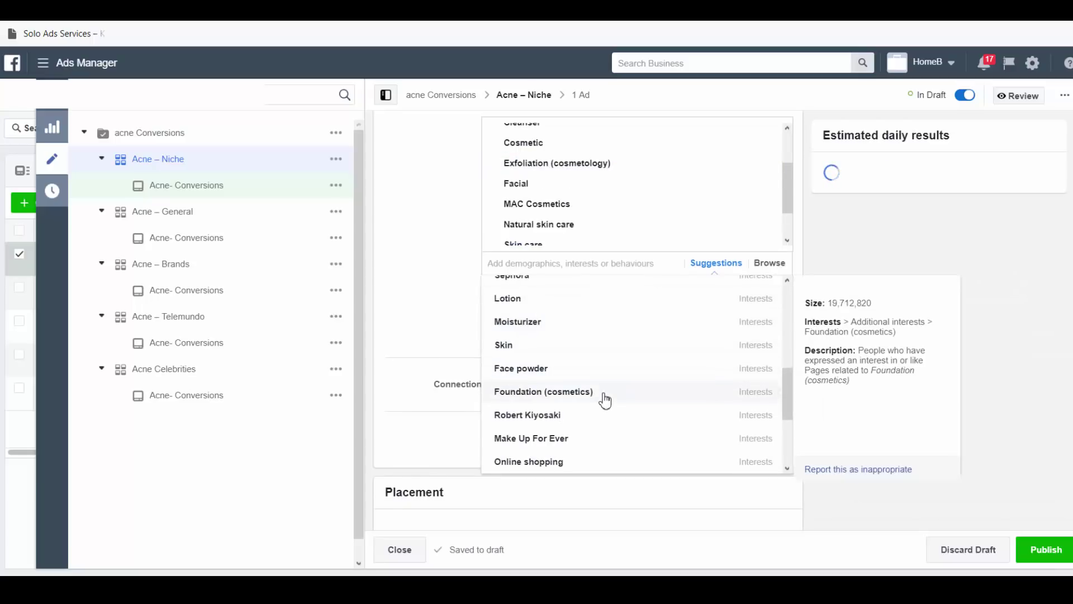
pyautogui.click(602, 393)
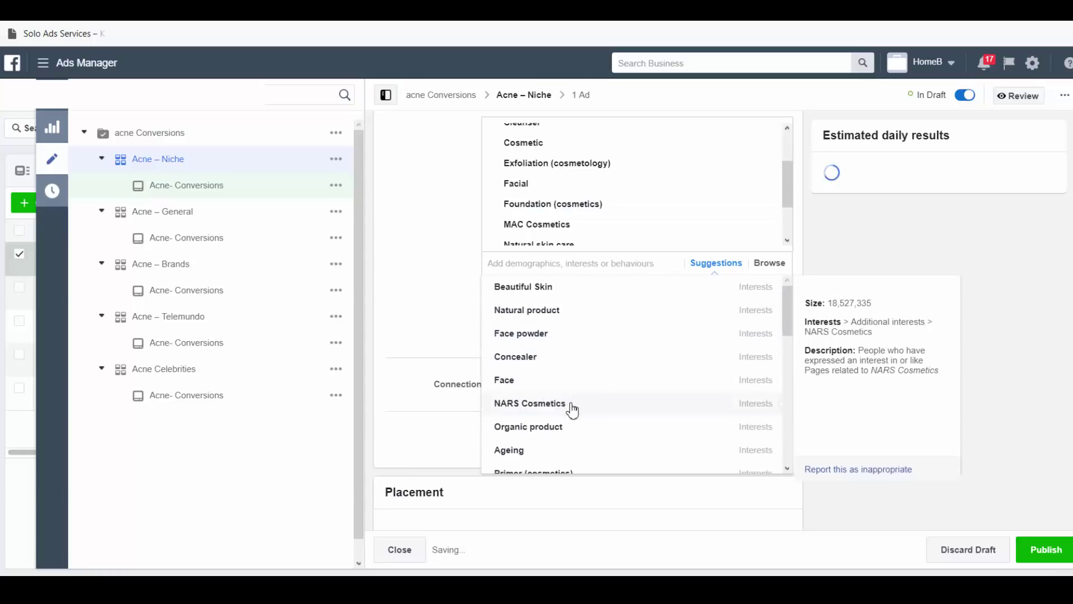
pyautogui.click(572, 409)
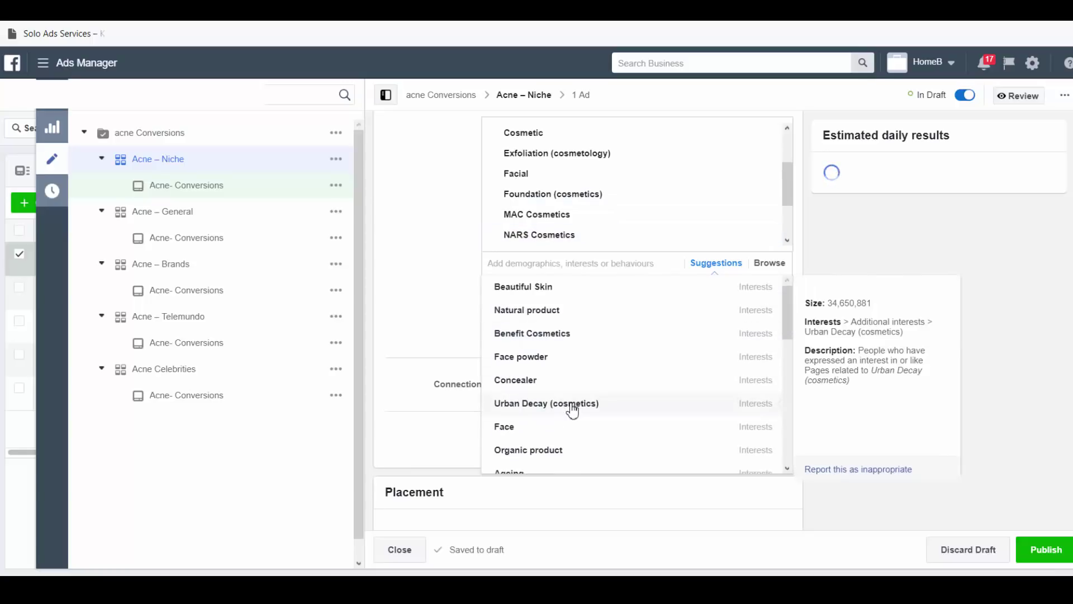
pyautogui.moveTo(554, 357)
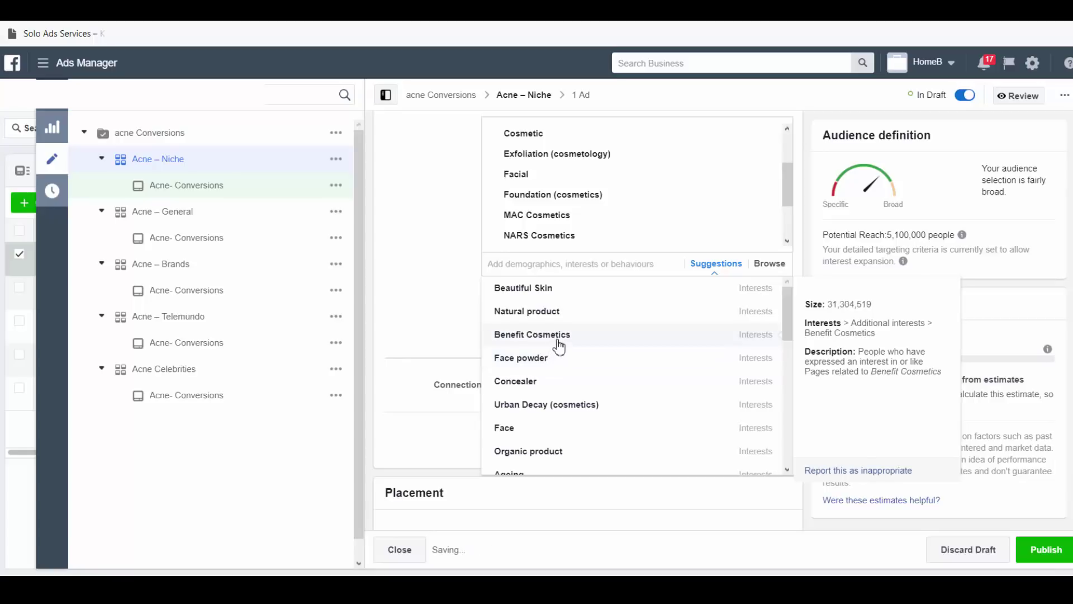
pyautogui.click(556, 343)
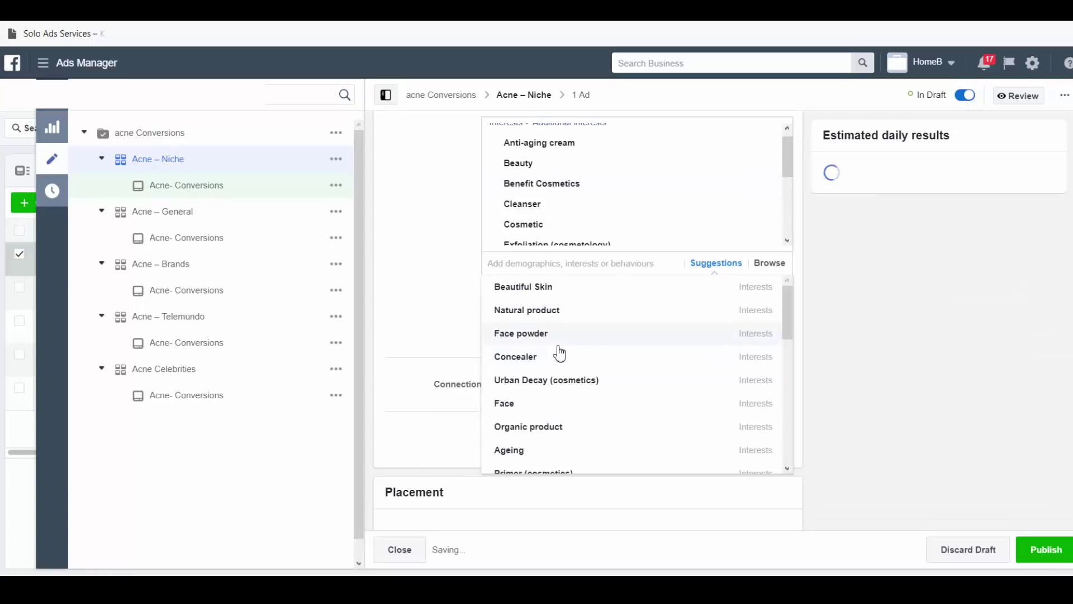
pyautogui.click(560, 364)
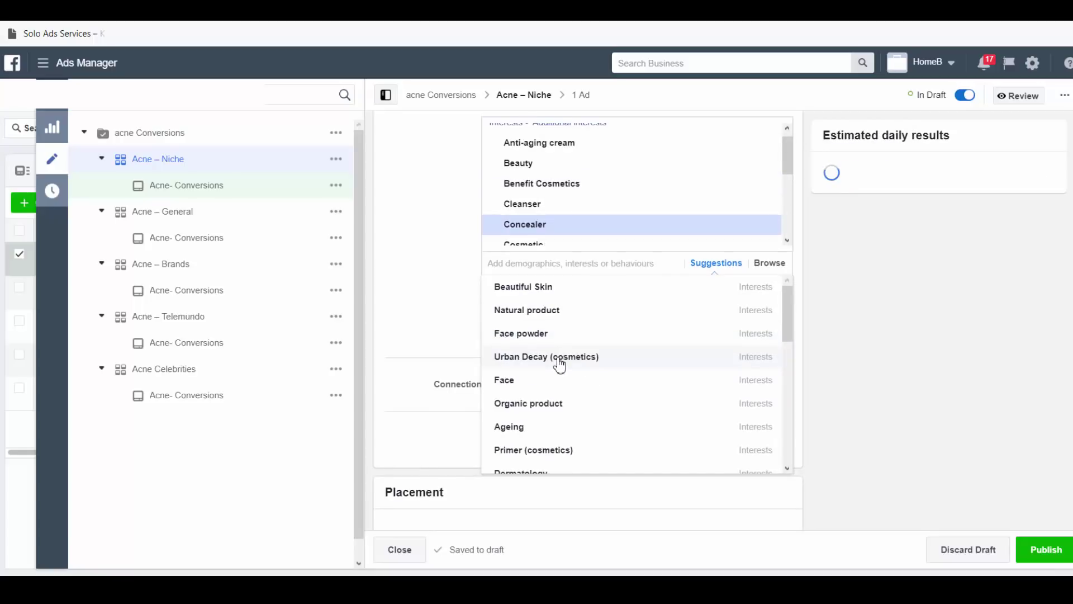
pyautogui.moveTo(569, 328)
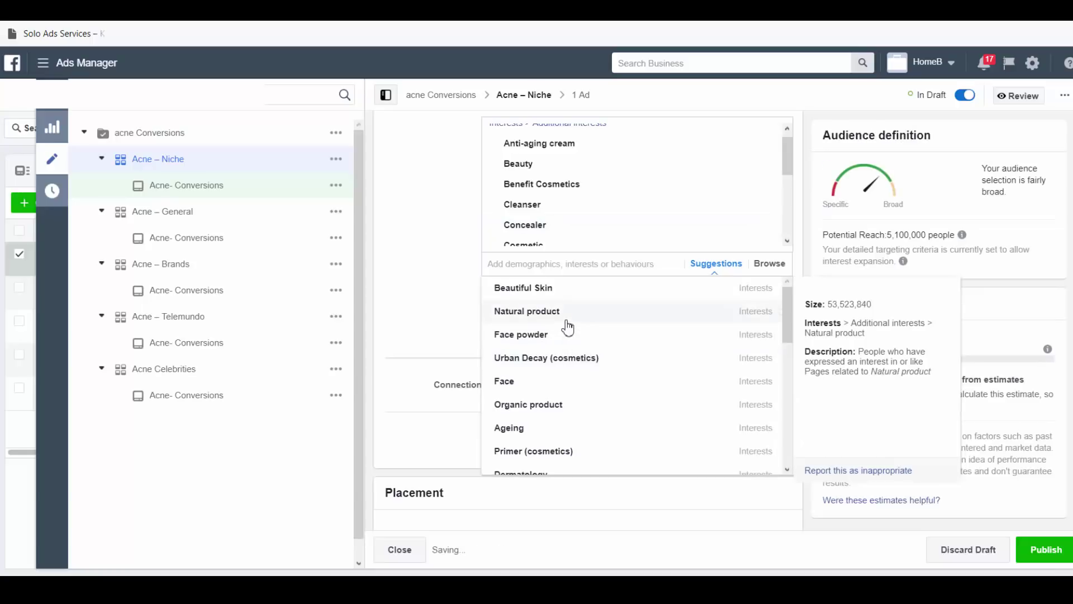
pyautogui.moveTo(601, 416)
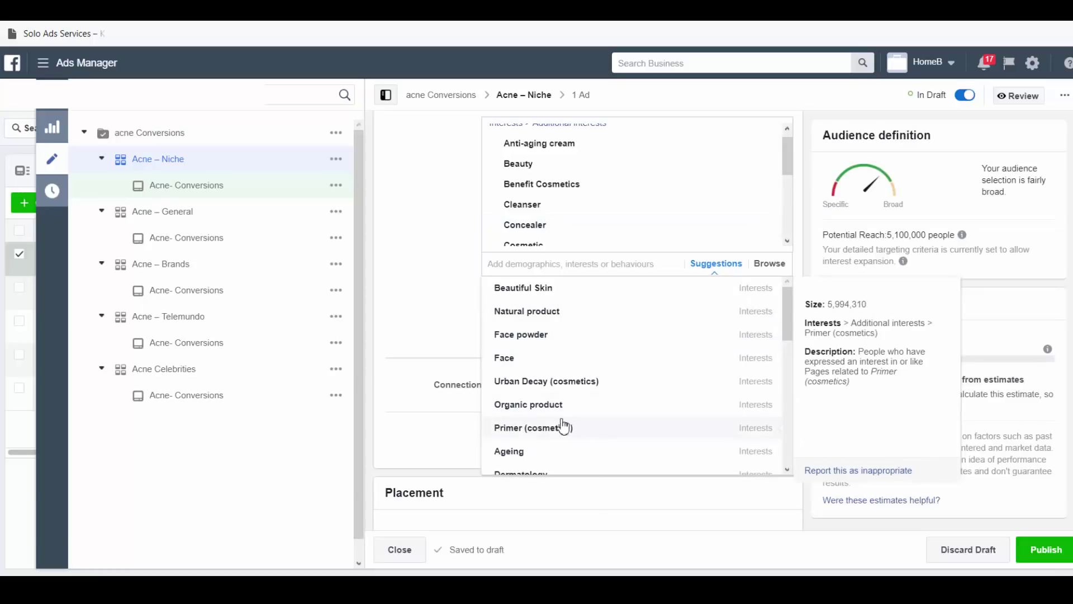
# - Close the suggestions list, review the targeting, and publish the Acne – Niche ad set
pyautogui.click(469, 300)
pyautogui.scroll(6, 476, 299)
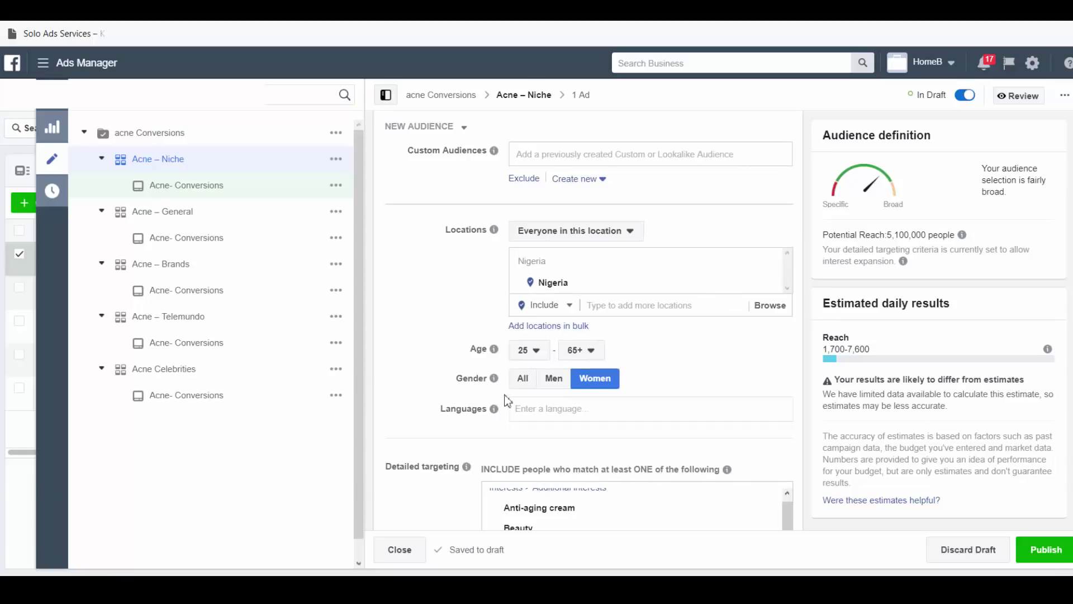
pyautogui.scroll(-10, 508, 400)
pyautogui.scroll(6, 513, 323)
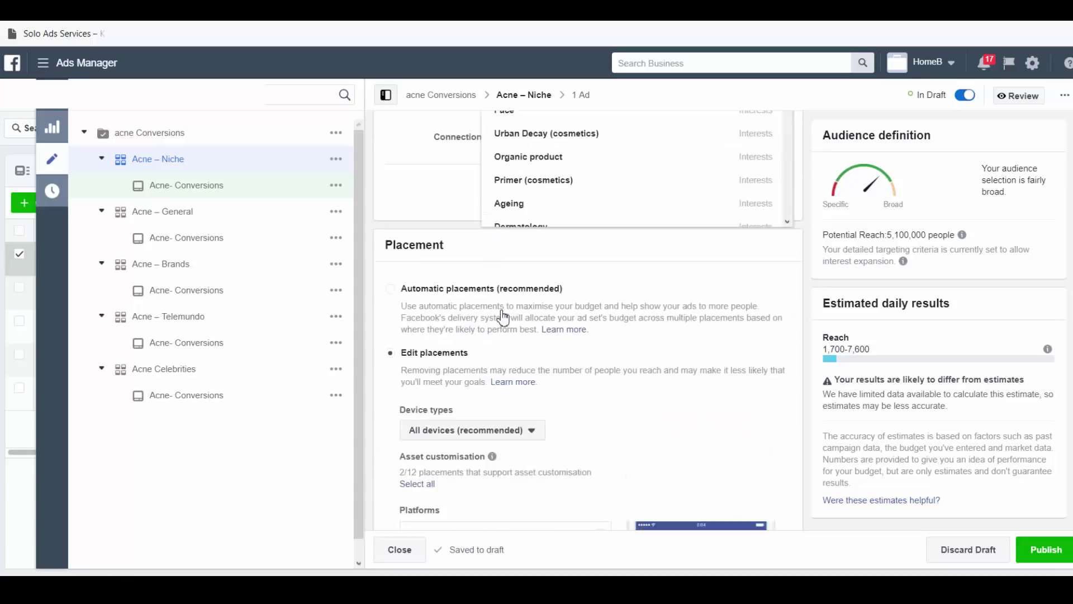
pyautogui.scroll(-3, 556, 355)
pyautogui.scroll(-1, 565, 391)
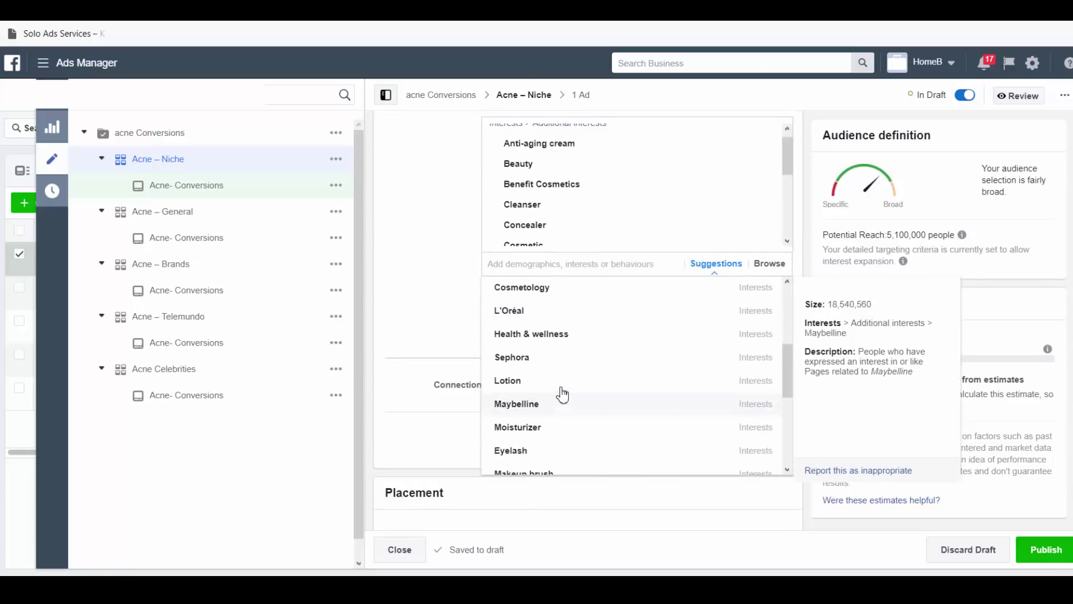
pyautogui.scroll(3, 562, 395)
pyautogui.click(467, 300)
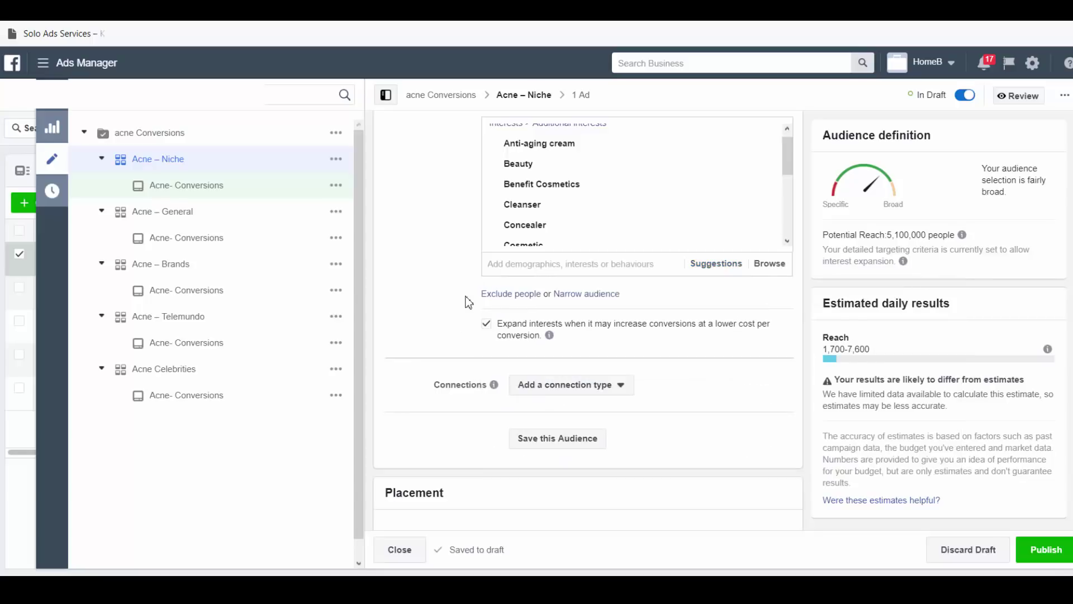
pyautogui.scroll(1, 579, 207)
pyautogui.scroll(-3, 619, 185)
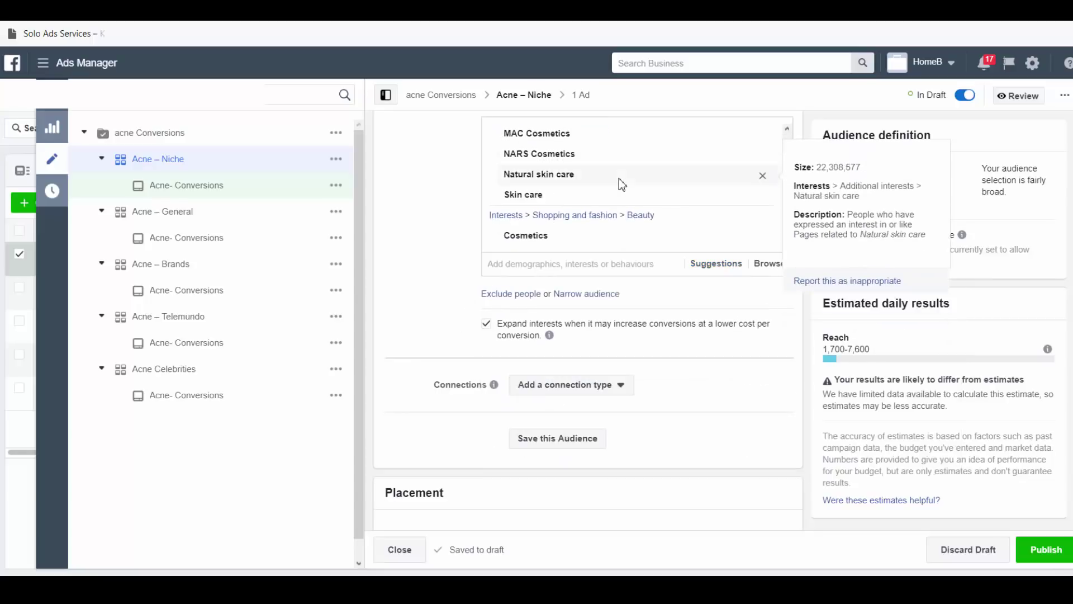
pyautogui.click(1039, 554)
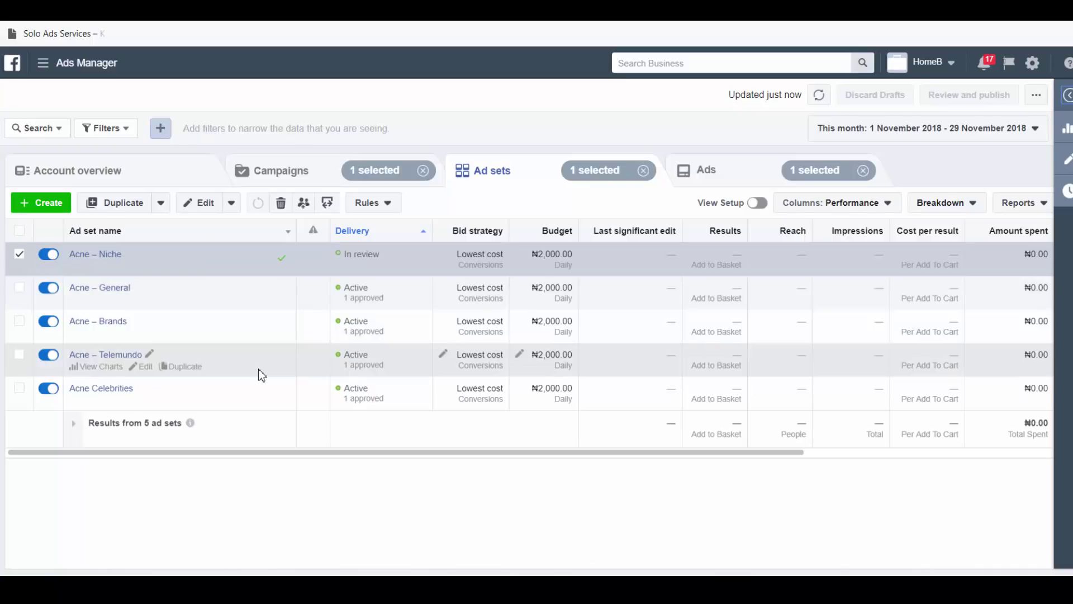
# - Once Acne – Niche shows In review, go back to the Campaigns list
pyautogui.click(274, 171)
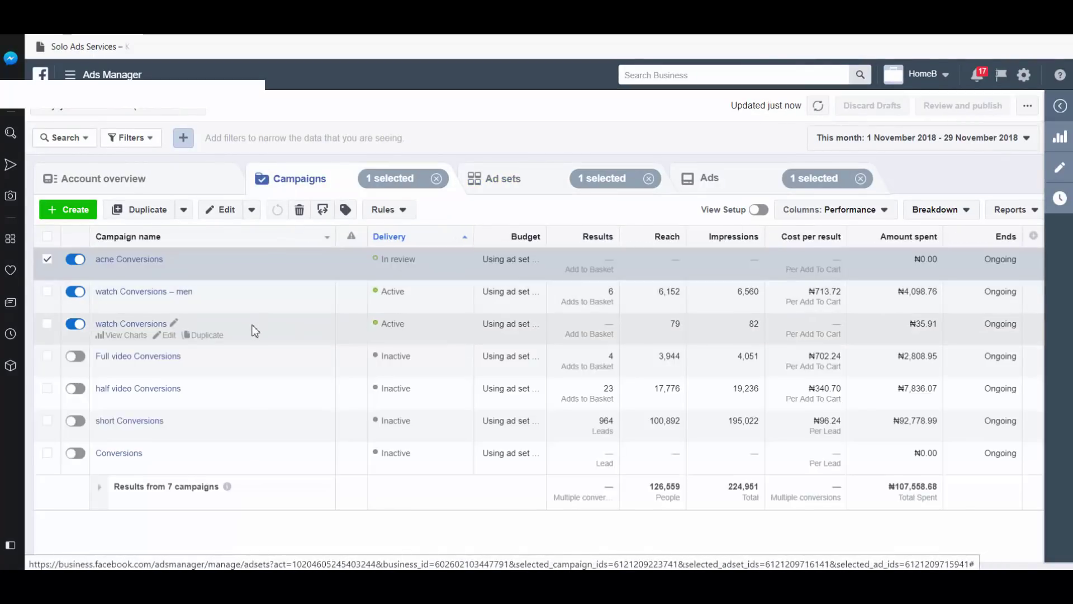
# - Pause the watch – 25-45 general ad set in watch Conversions – men, then return to Campaigns
pyautogui.click(159, 296)
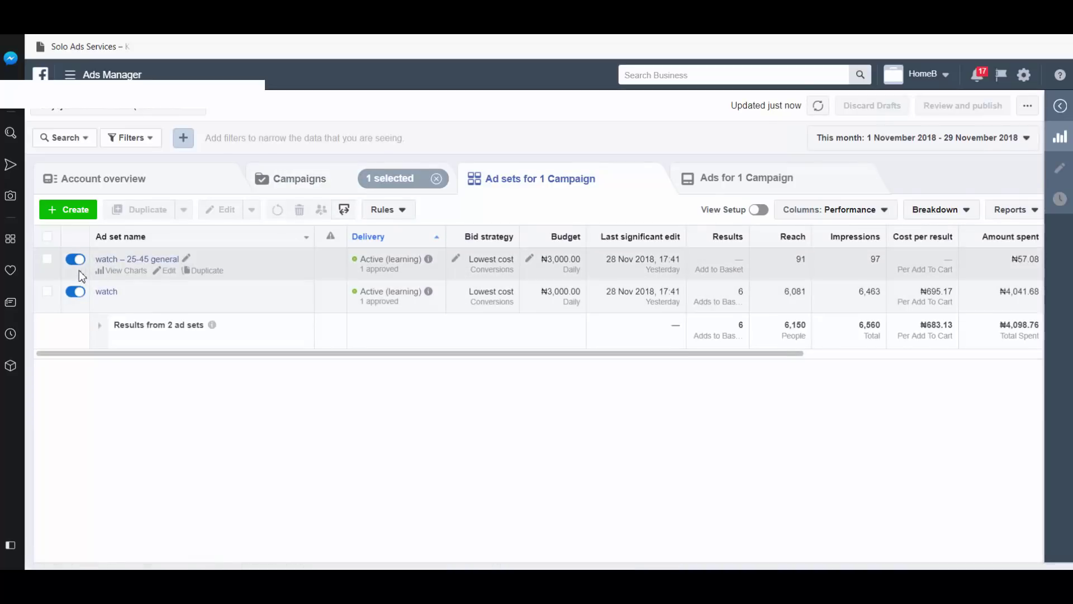
pyautogui.click(75, 263)
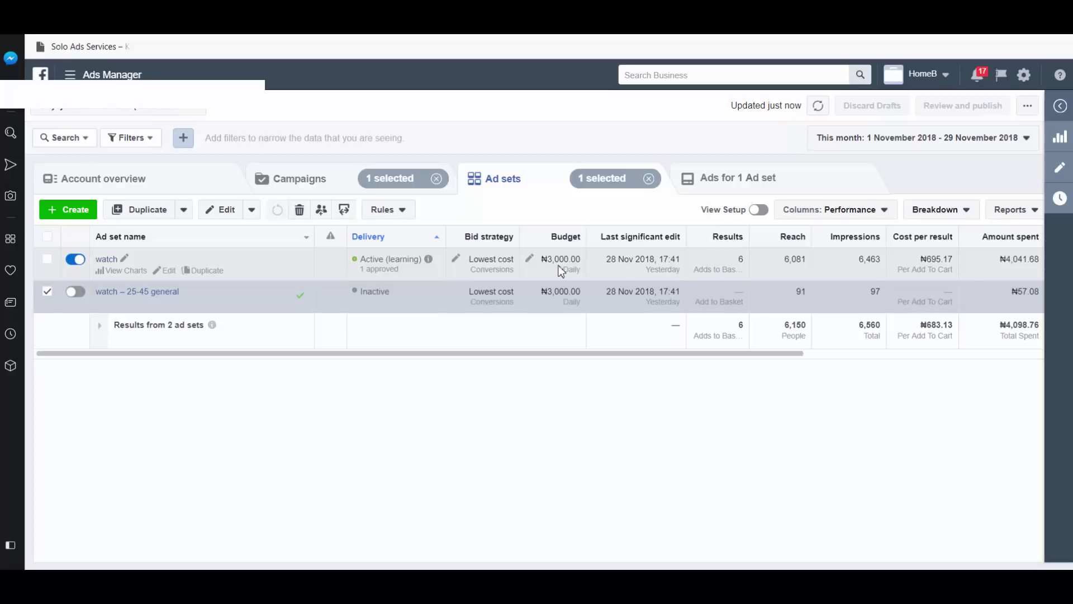
pyautogui.click(300, 183)
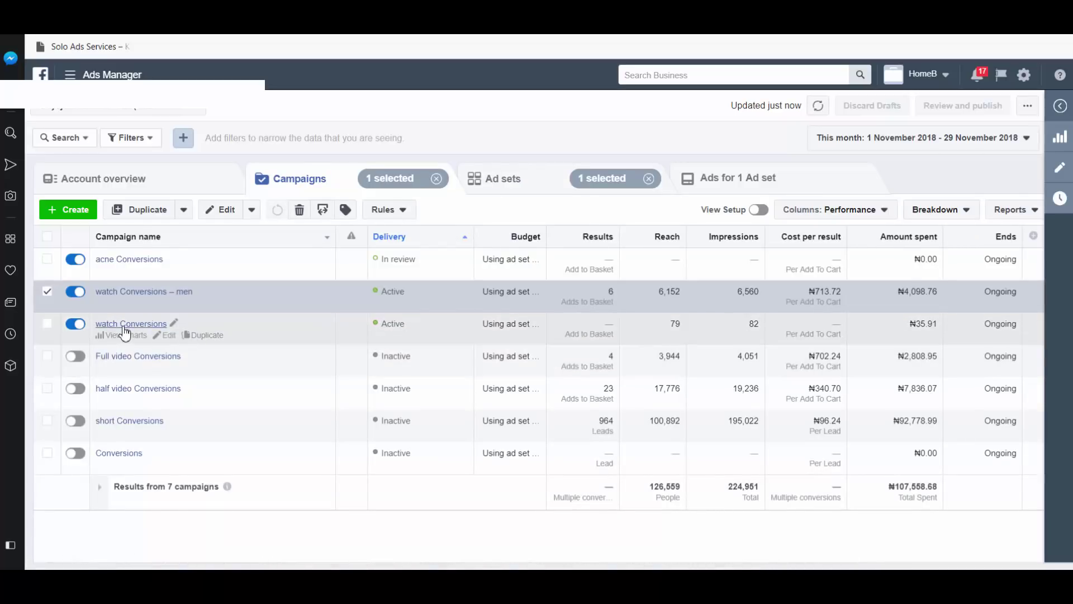
pyautogui.click(124, 326)
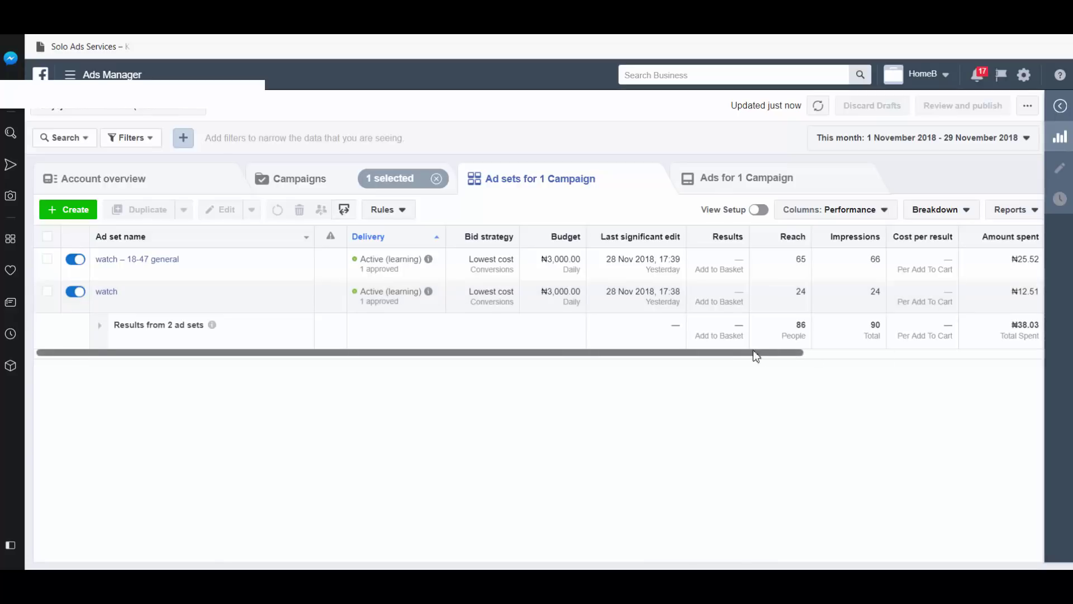
pyautogui.moveTo(752, 353); pyautogui.dragTo(878, 351)
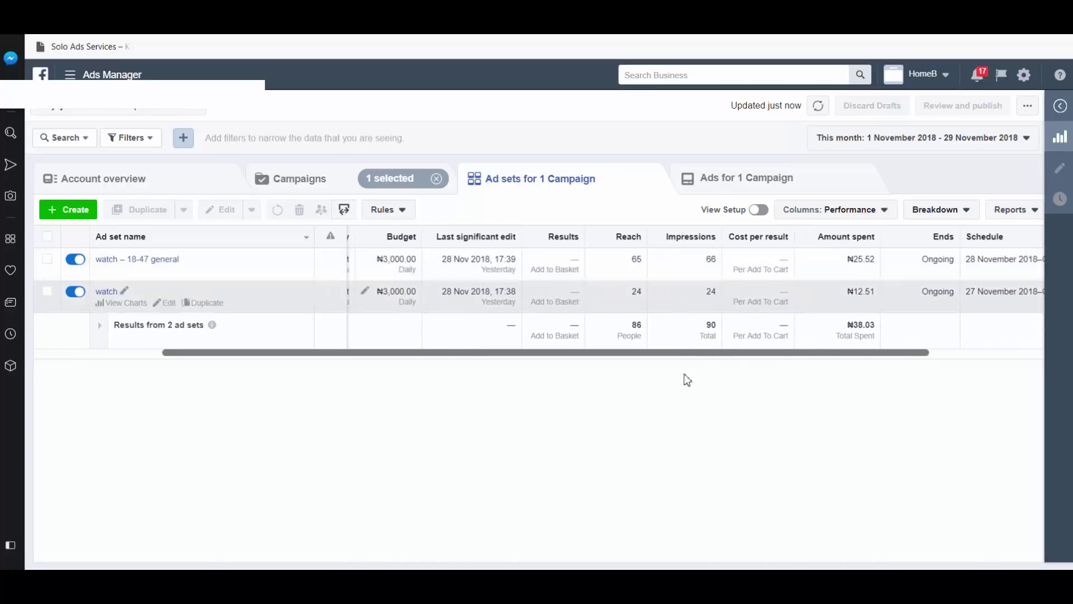
pyautogui.moveTo(669, 358); pyautogui.dragTo(455, 385)
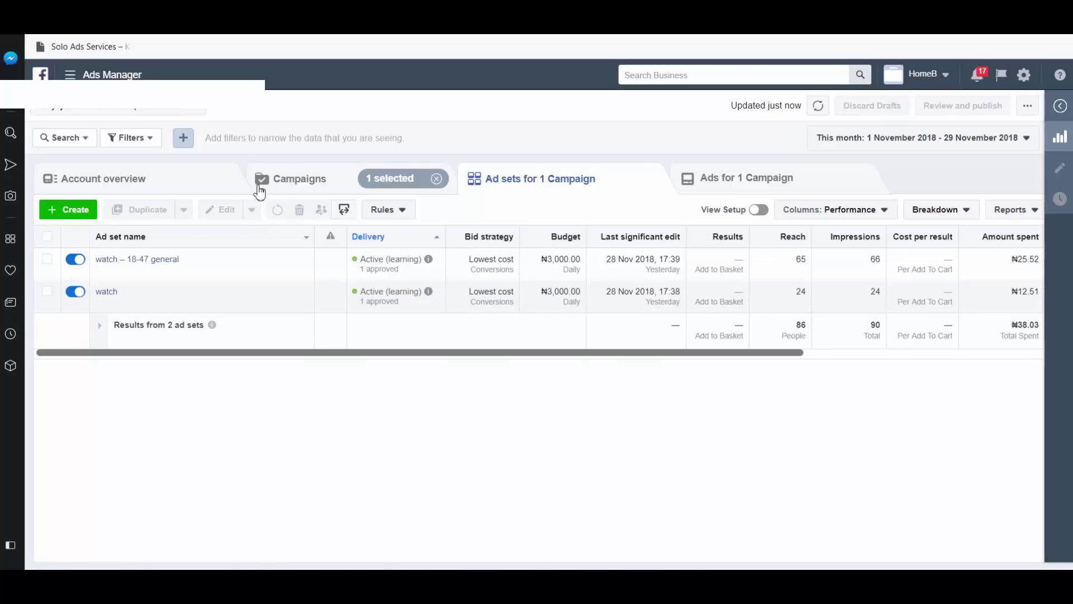
pyautogui.click(300, 187)
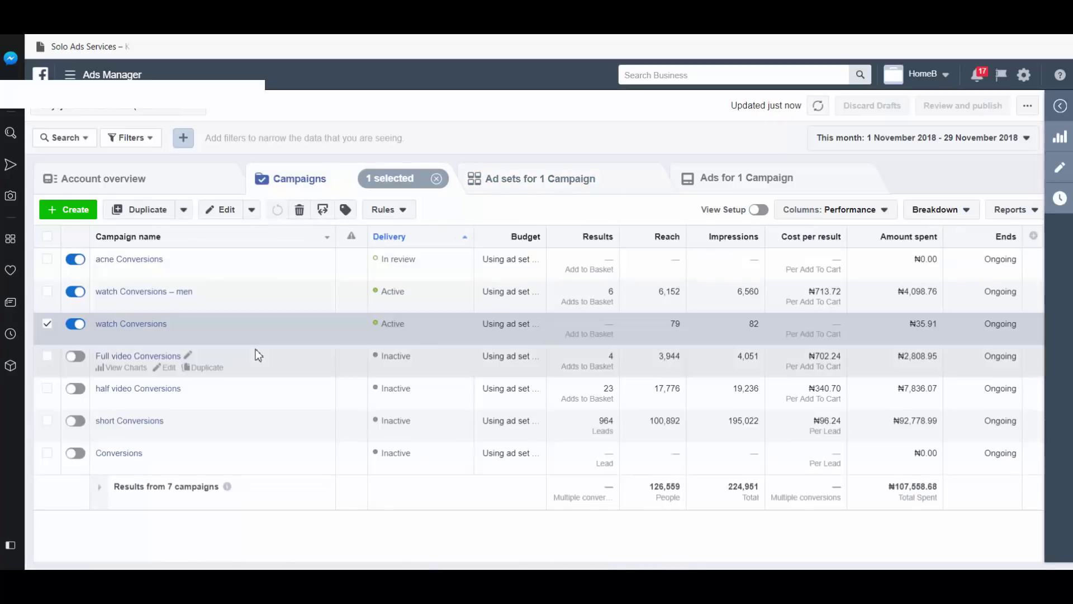